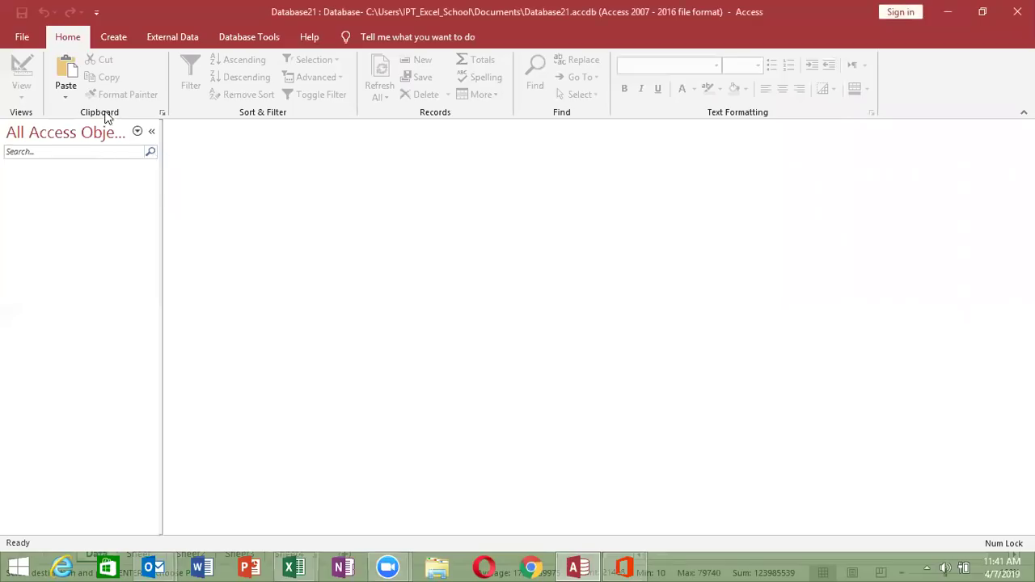
Step: Create a blank Table1 in Database21, then return to its datasheet from the Office configuration window
left_click(114, 36)
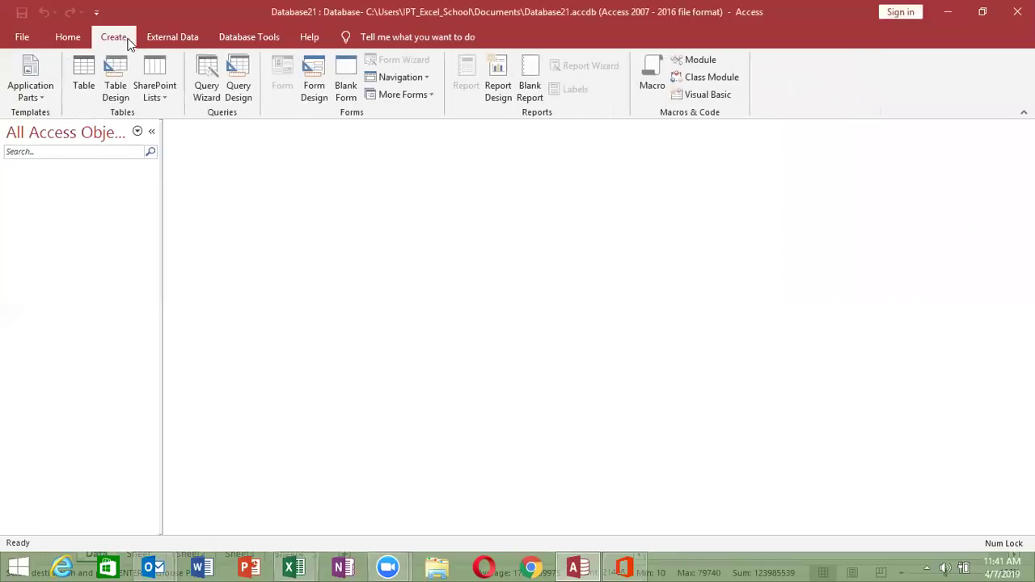
left_click(86, 74)
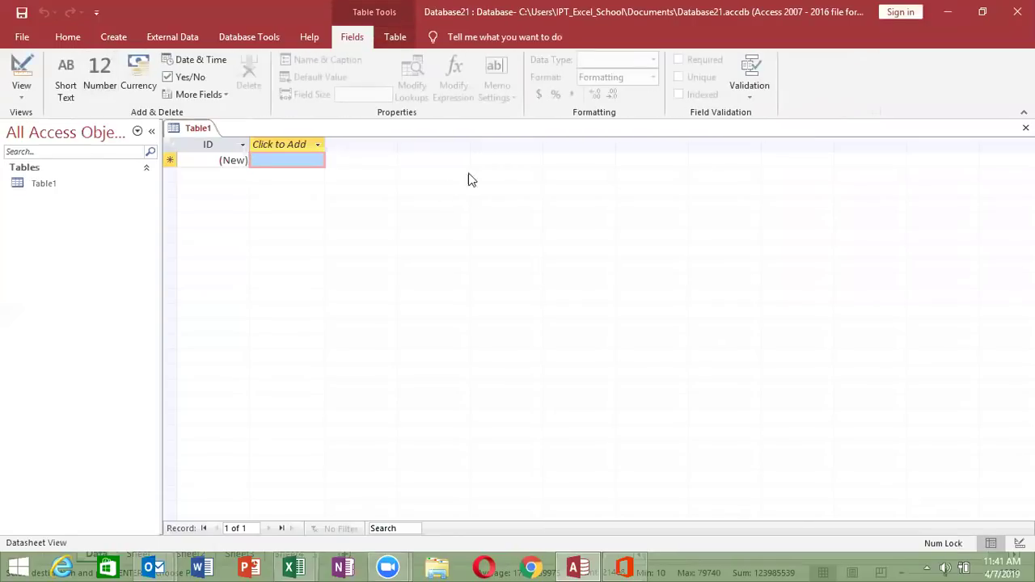
left_click(633, 566)
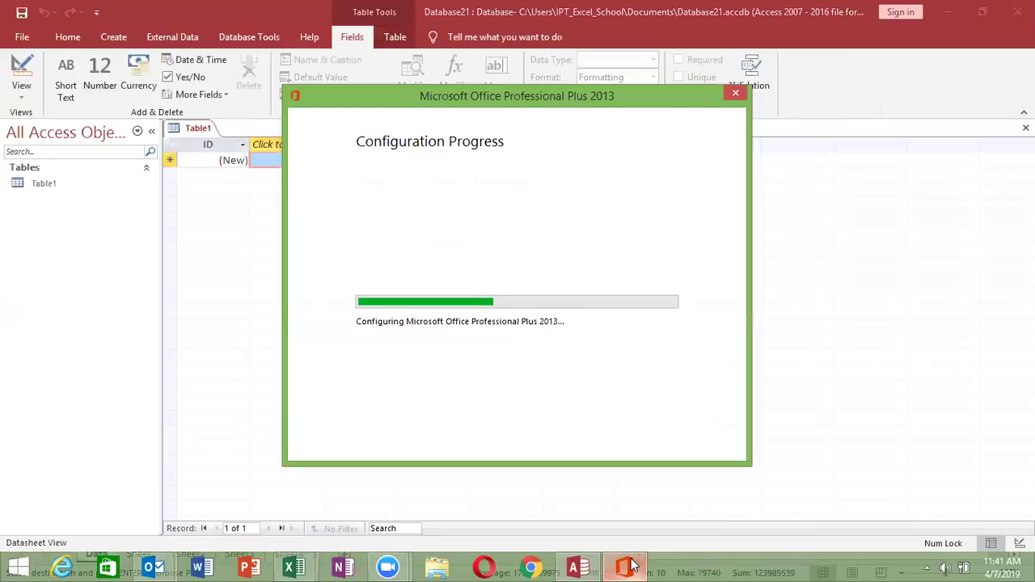
left_click(245, 285)
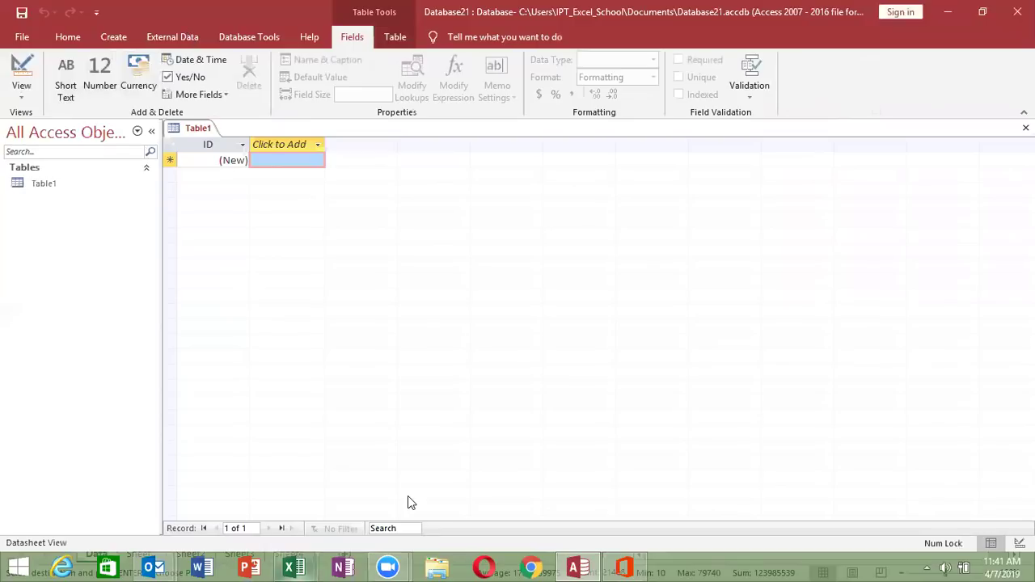
mouse_move(293, 568)
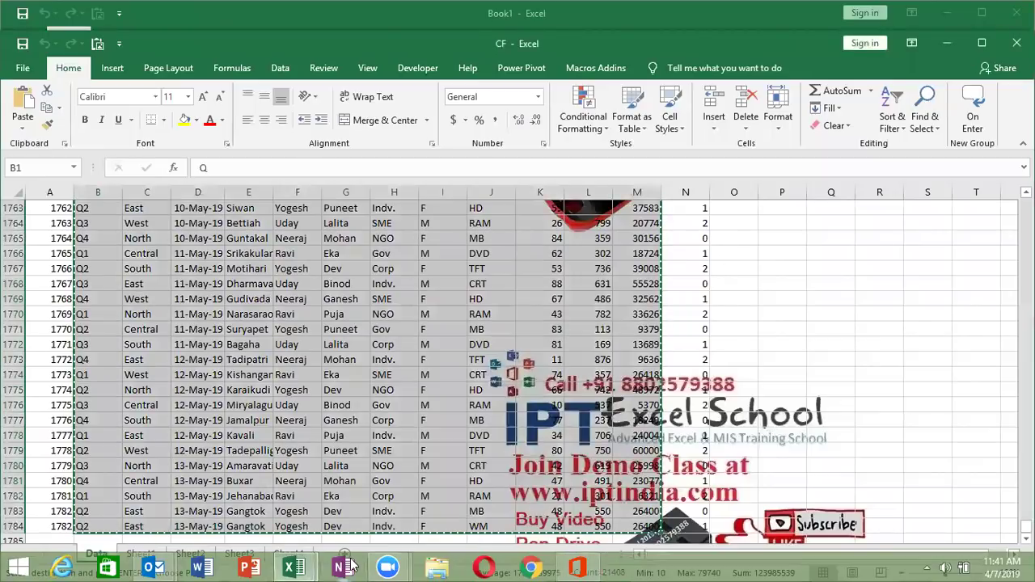
Step: Close CF.xlsm with Don't Save, discard the clipboard contents, and close the empty Book1
left_click(1017, 43)
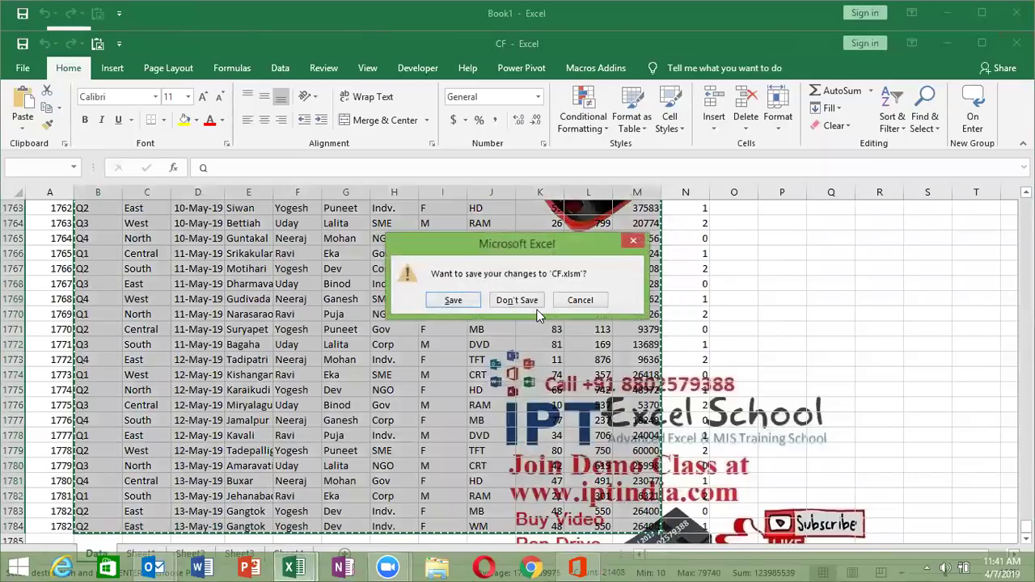
left_click(534, 301)
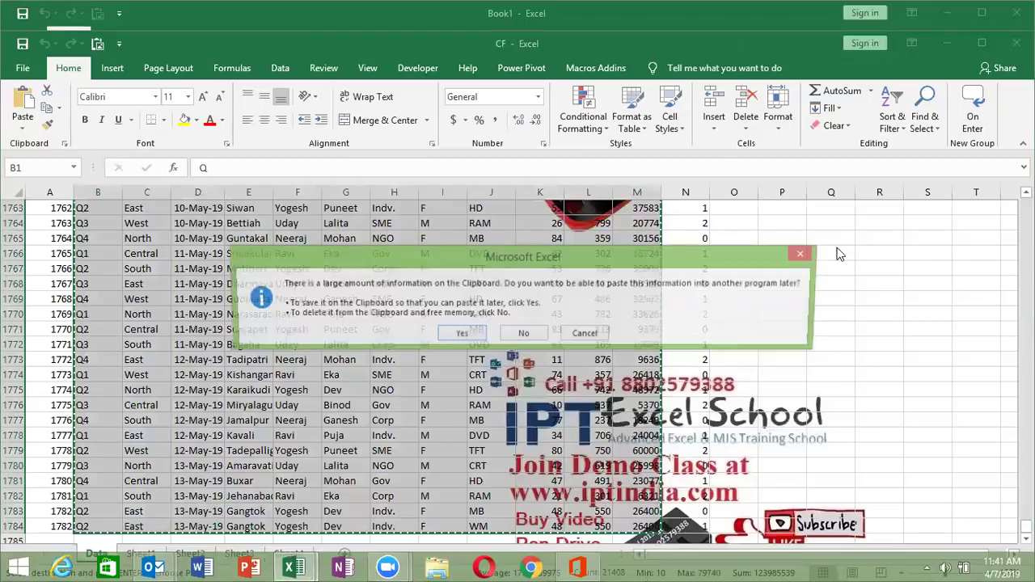
left_click(524, 332)
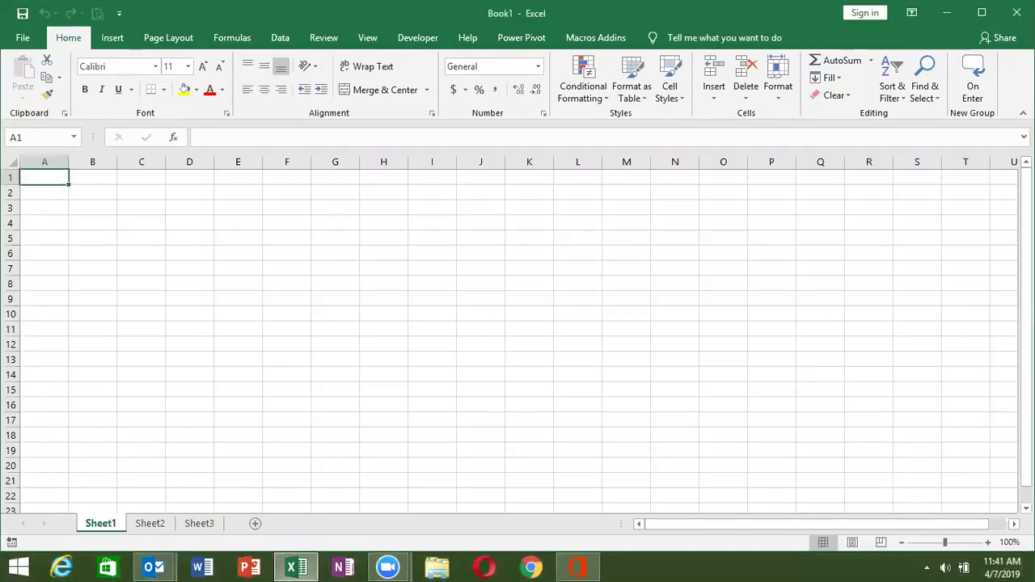
left_click(1017, 12)
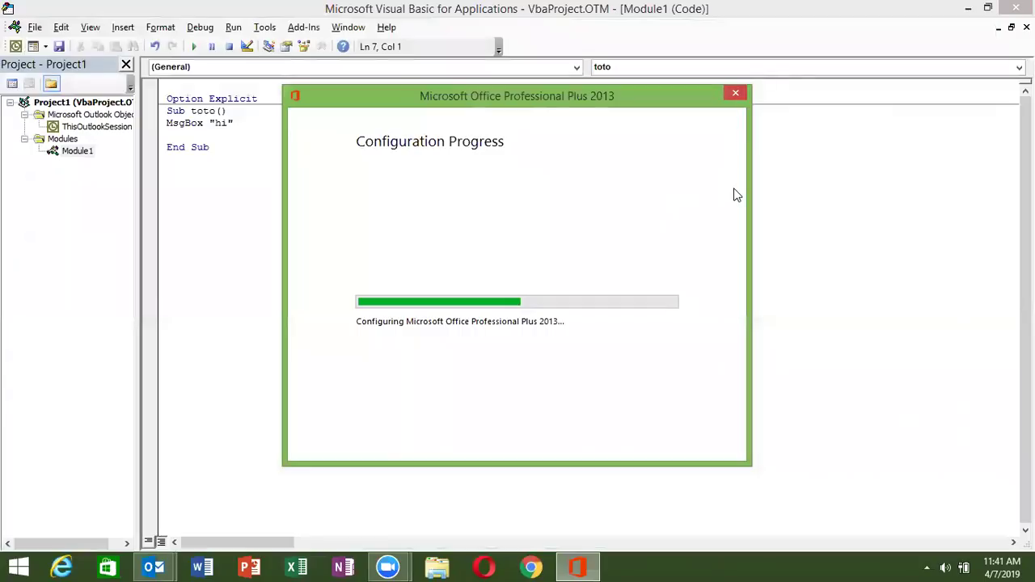
key("super")
Step: Launch Access from an 'access' Start search and create the blank database Database22
type("access")
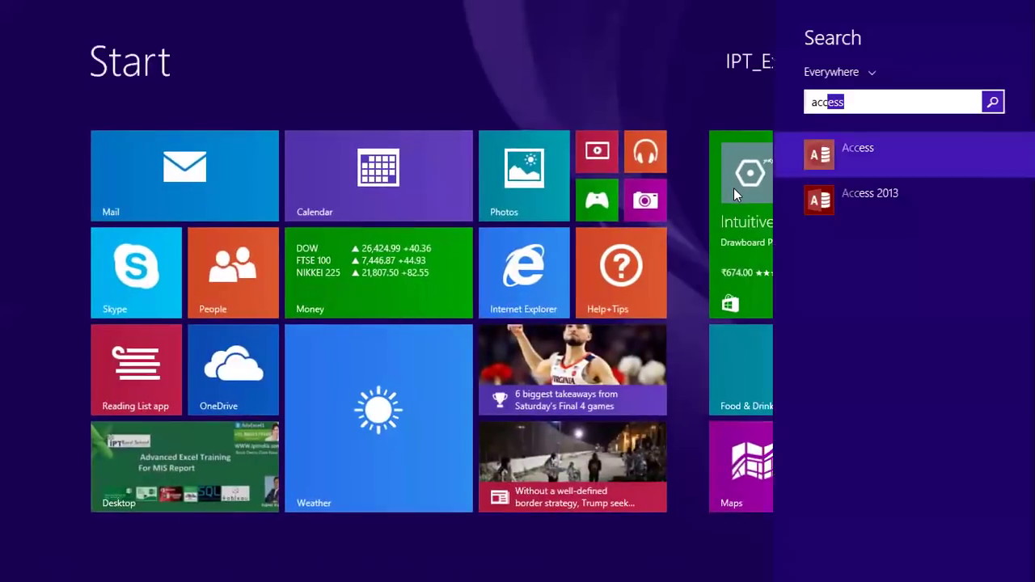
left_click(886, 150)
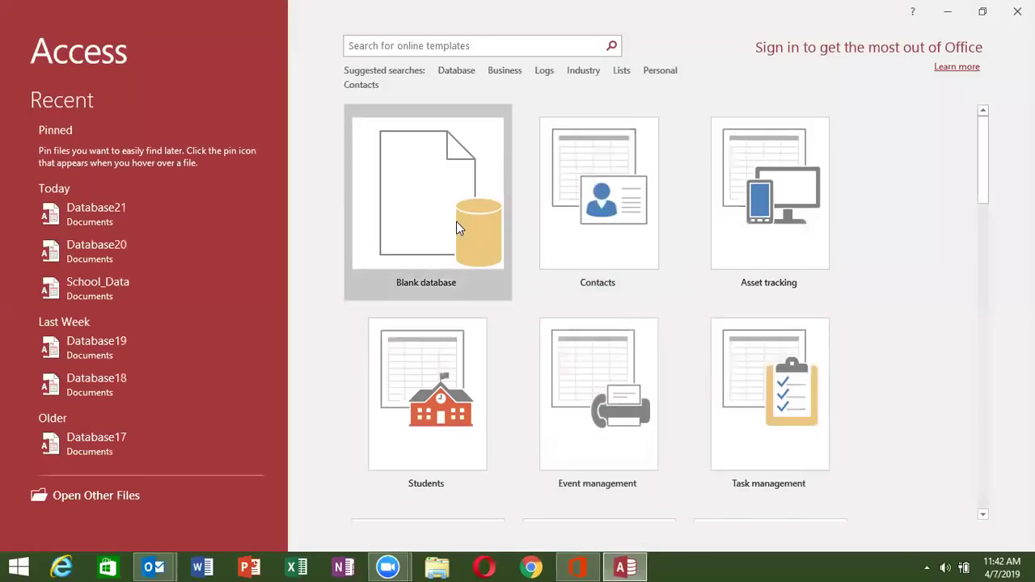
left_click(457, 222)
left_click(522, 332)
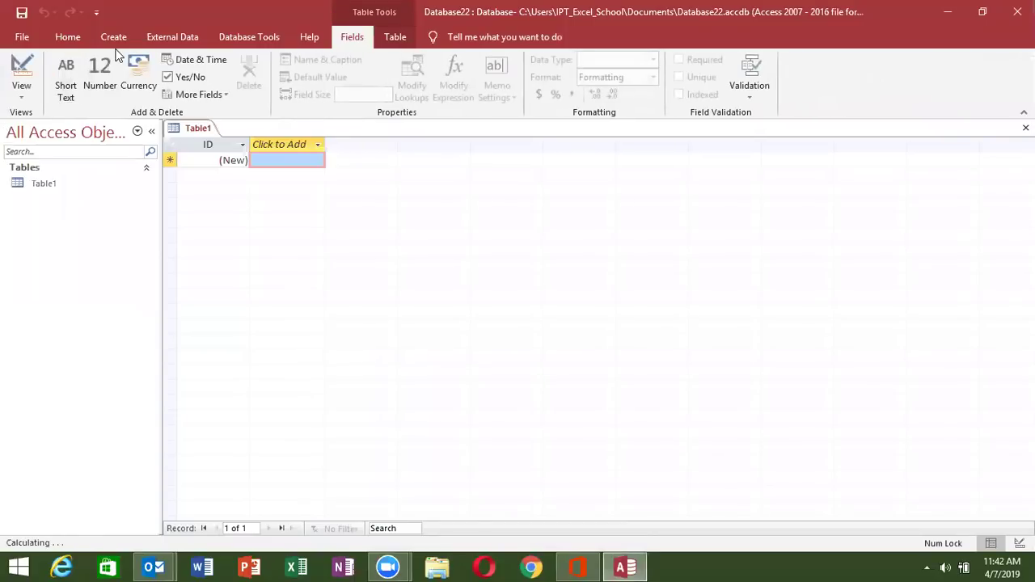
left_click(114, 38)
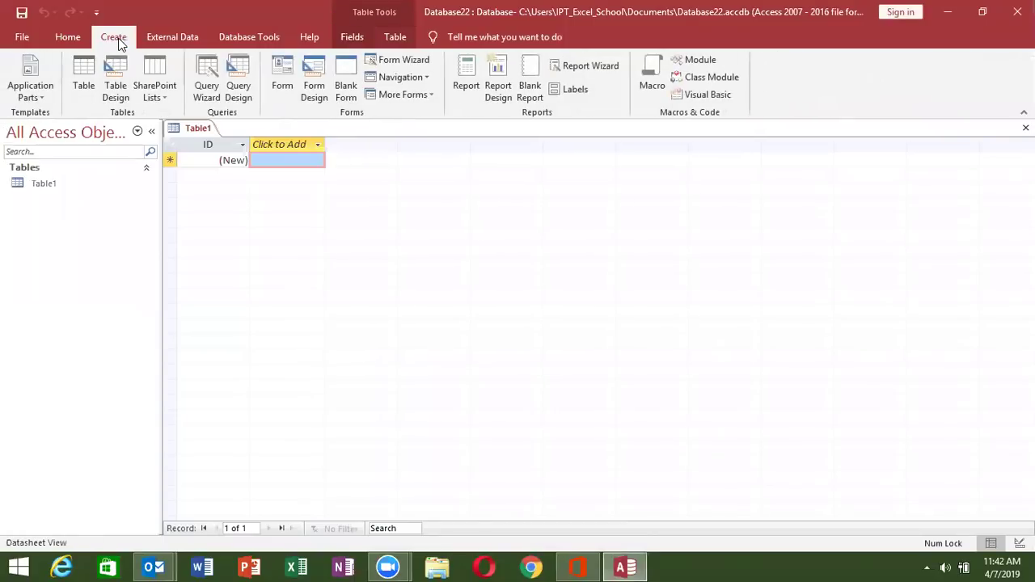
Step: Start an Excel import from External Data and choose Desktop\CF.xls as the source file
left_click(182, 39)
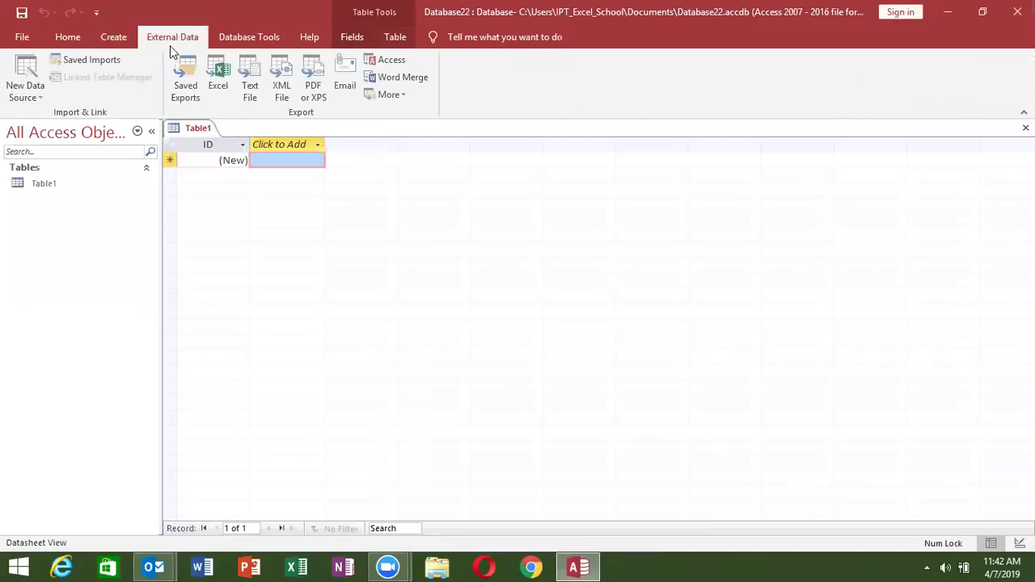
left_click(37, 94)
mouse_move(72, 131)
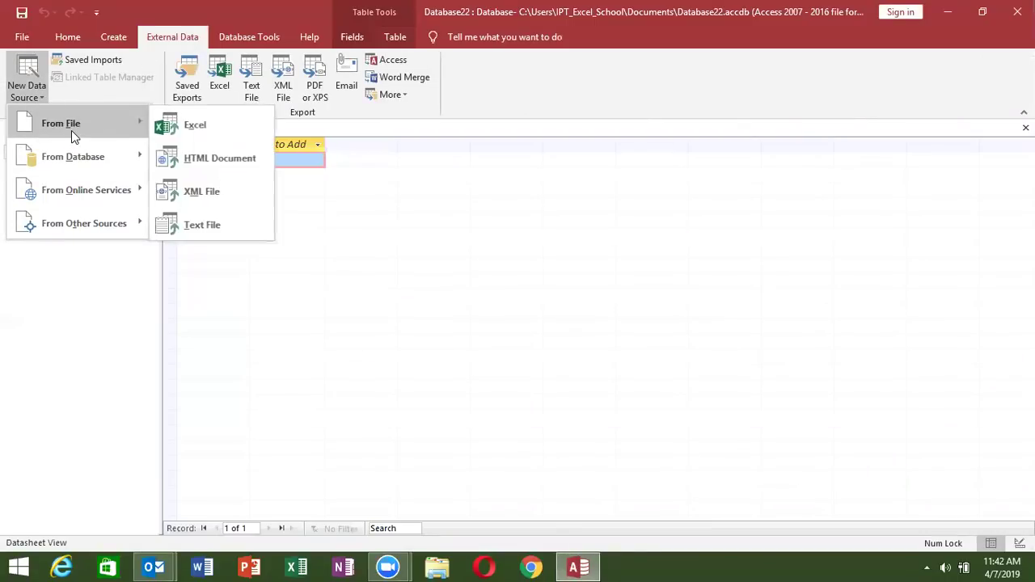
left_click(227, 127)
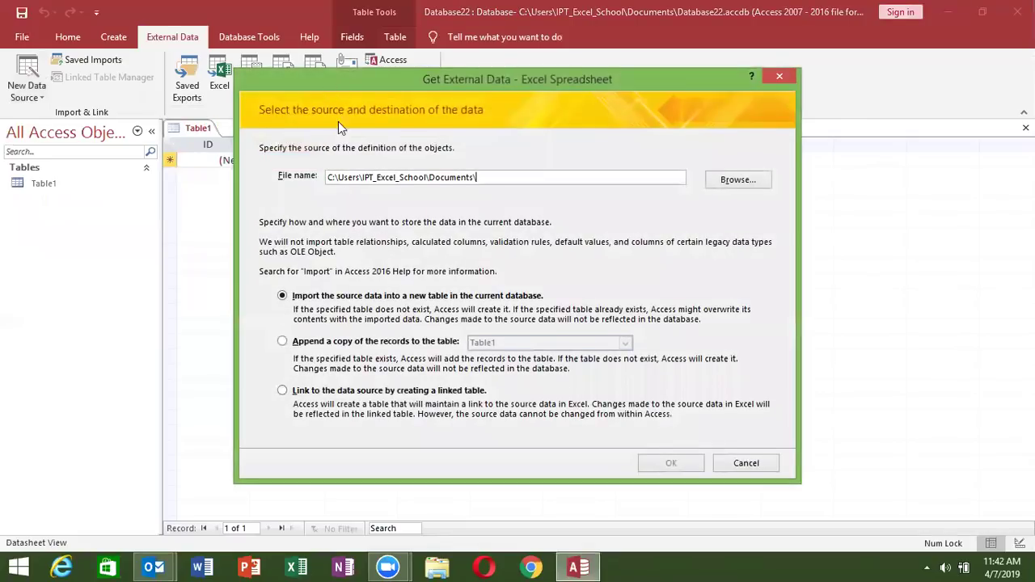
left_click(699, 183)
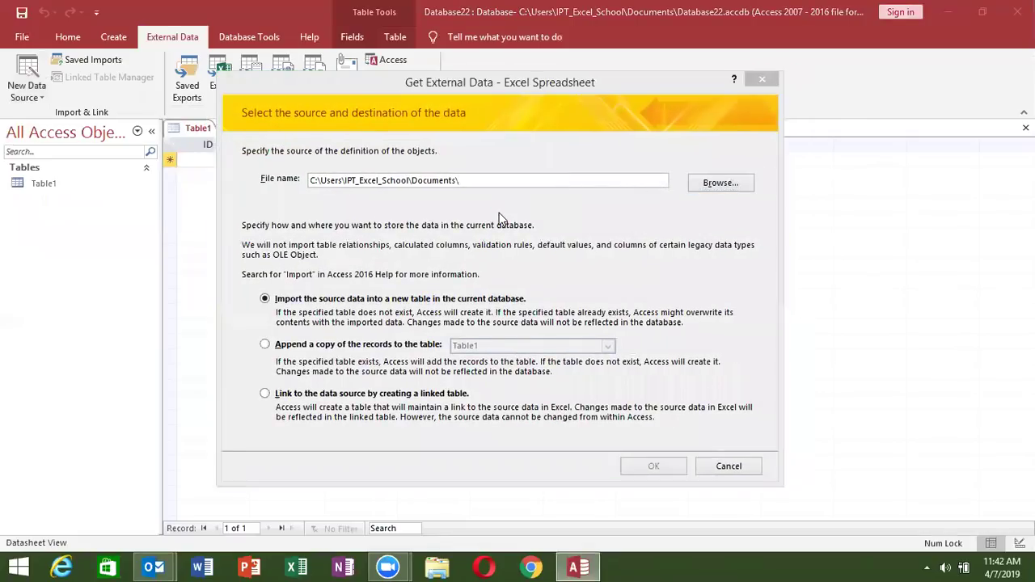
left_click(280, 233)
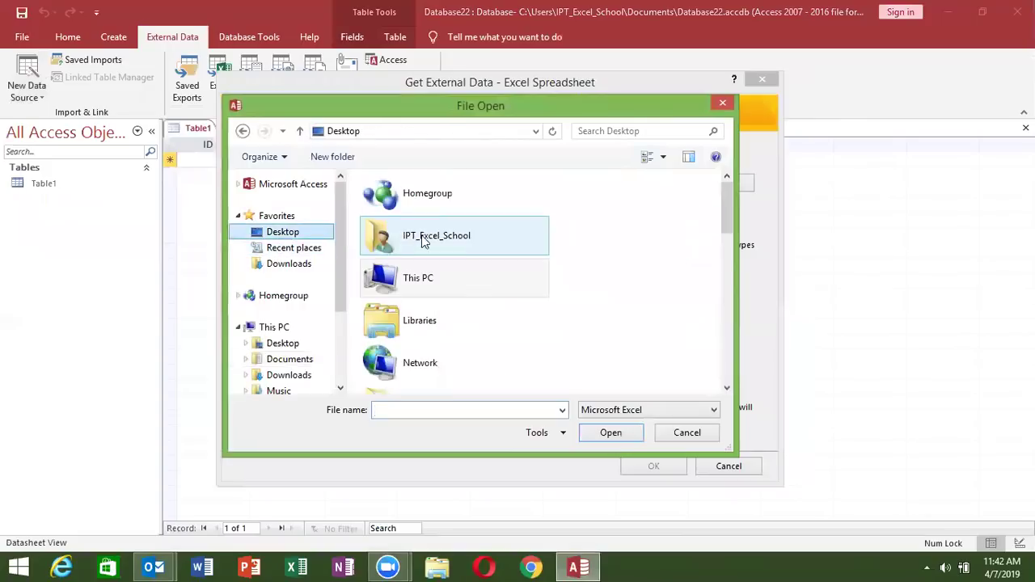
mouse_move(728, 224)
left_mouse_down()
mouse_move(728, 284)
mouse_move(728, 273)
left_mouse_up()
left_click(527, 280)
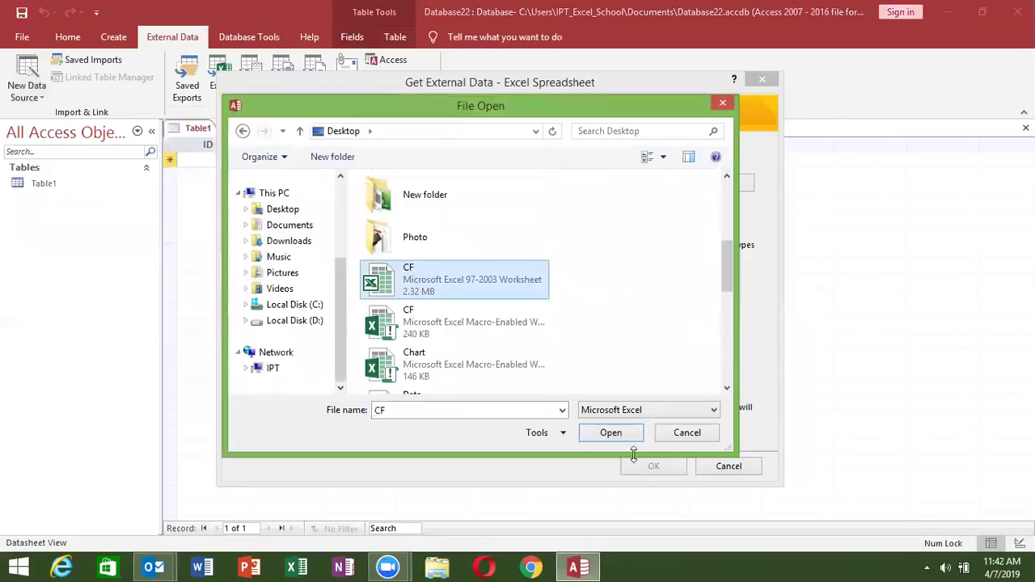
left_click(612, 431)
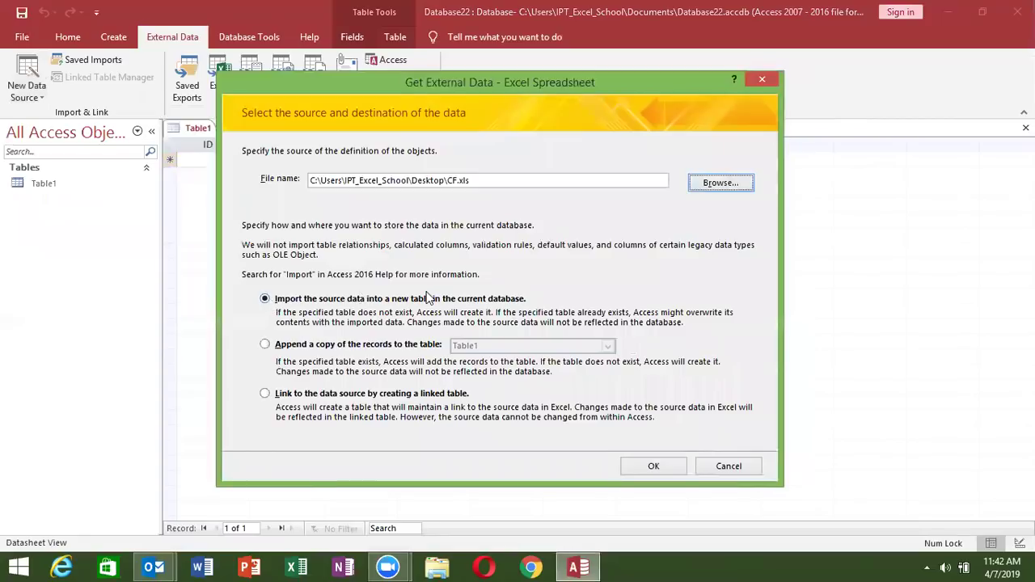
Step: Compare the new-table, append and link options, then confirm importing CF.xls into a new table
left_click(267, 345)
left_click(266, 302)
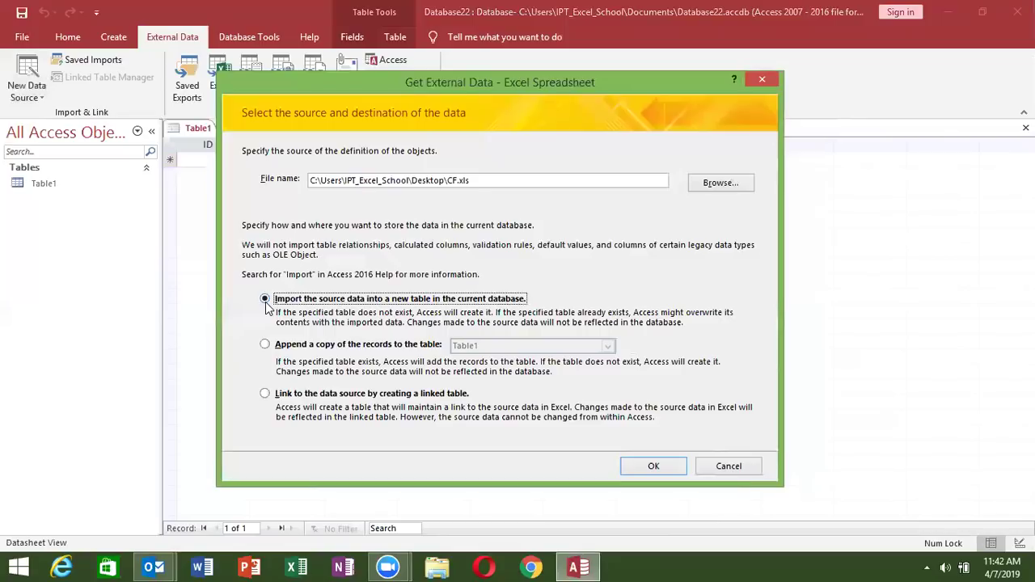
left_click(316, 346)
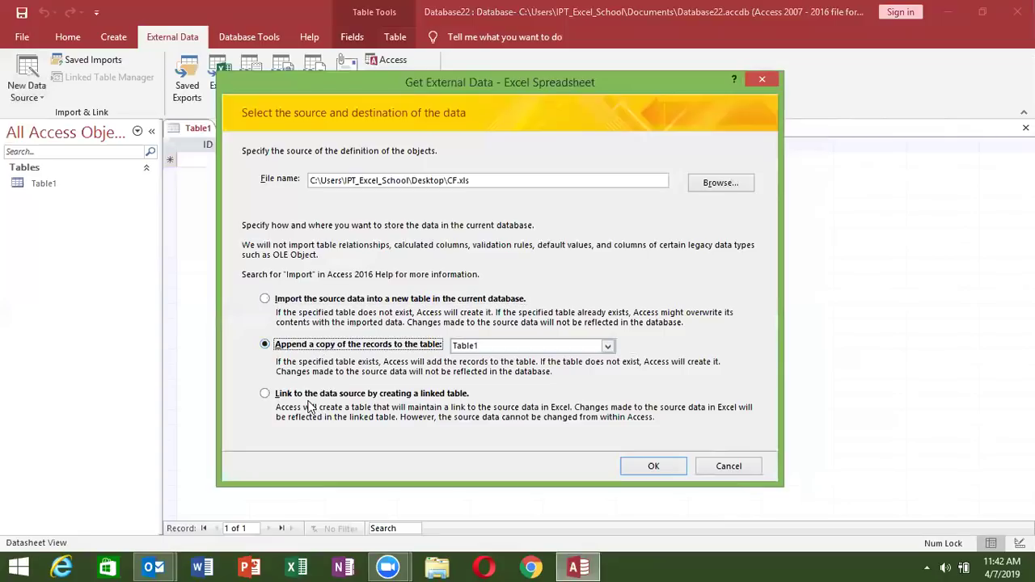
left_click(267, 395)
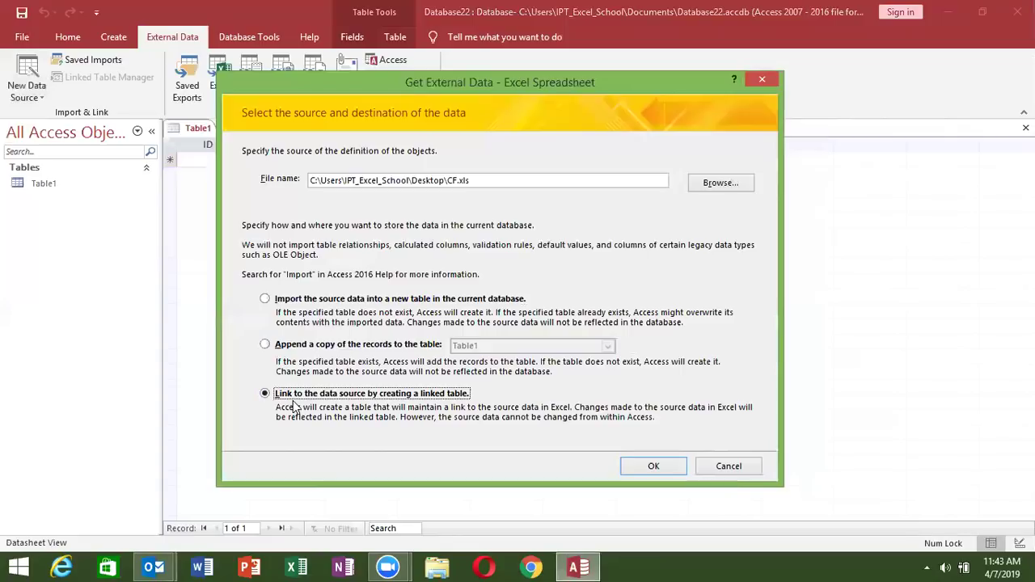
left_click(350, 300)
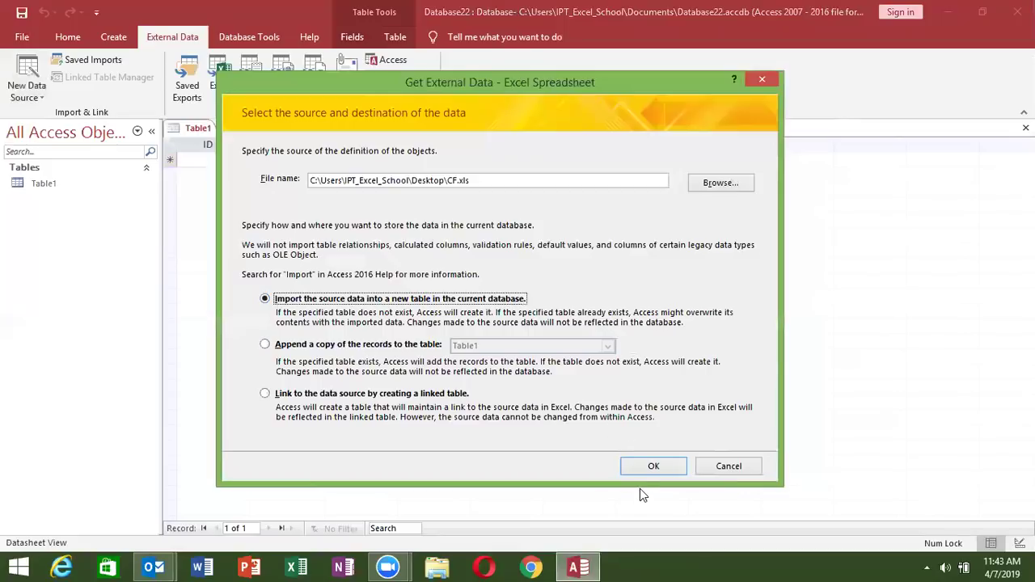
left_click(638, 463)
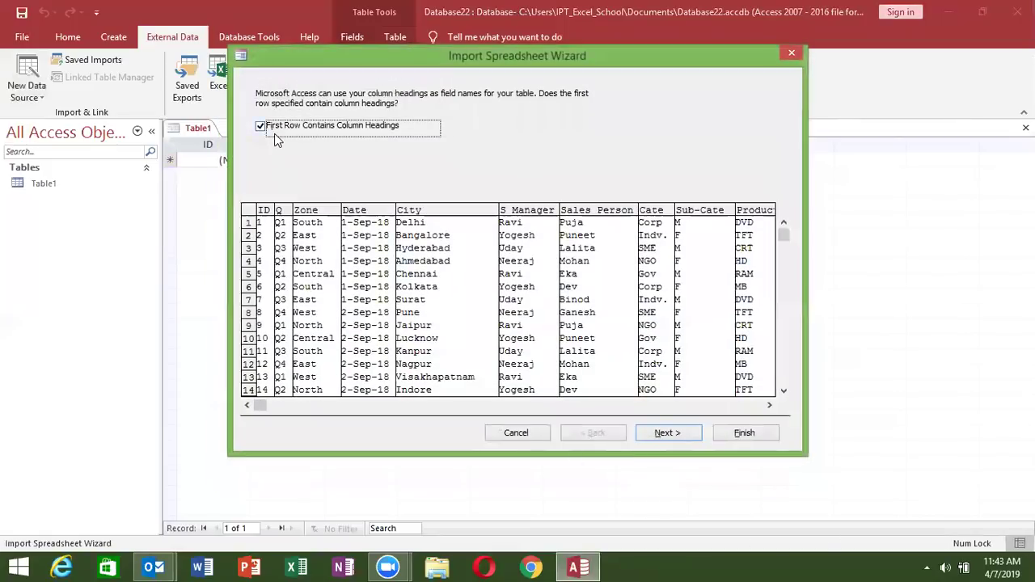
Step: Leave 'First Row Contains Column Headings' ticked and advance to the field options page
left_click(351, 128)
left_click(352, 126)
left_click(352, 126)
left_click(352, 126)
left_click(689, 431)
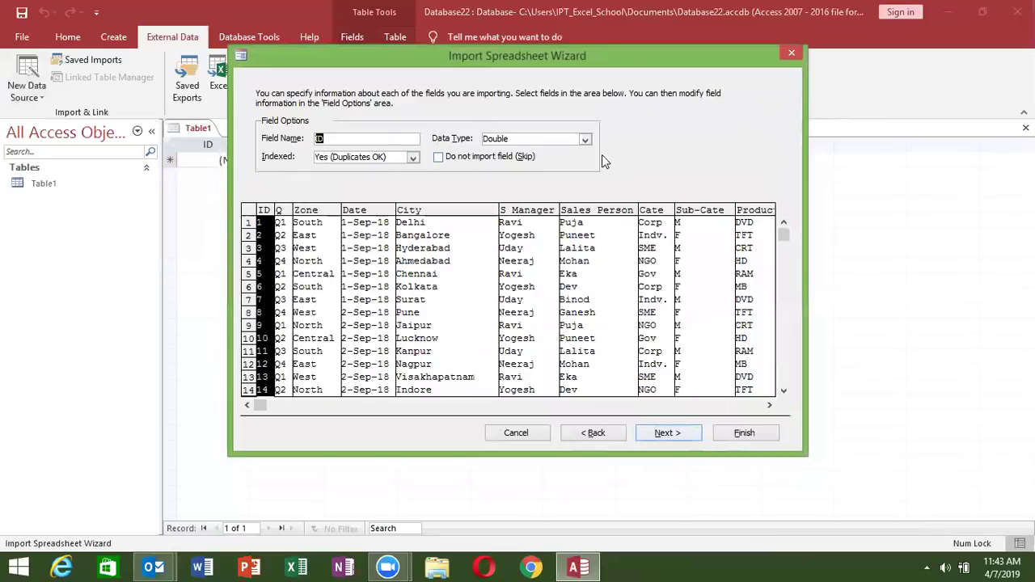
Step: Make ID a Long Integer indexed with no duplicates, then inspect the Date and City columns
left_click(413, 157)
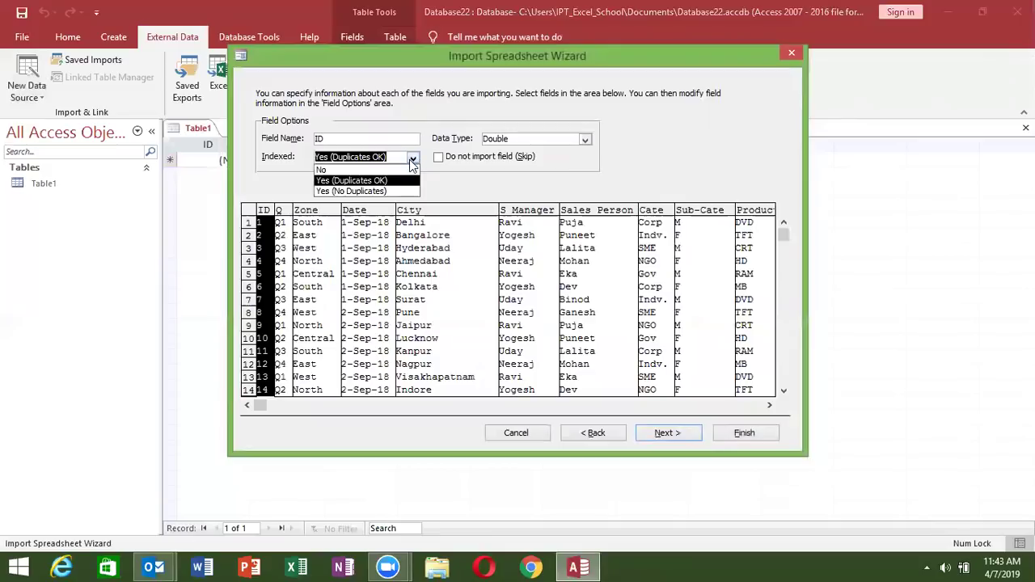
left_click(384, 192)
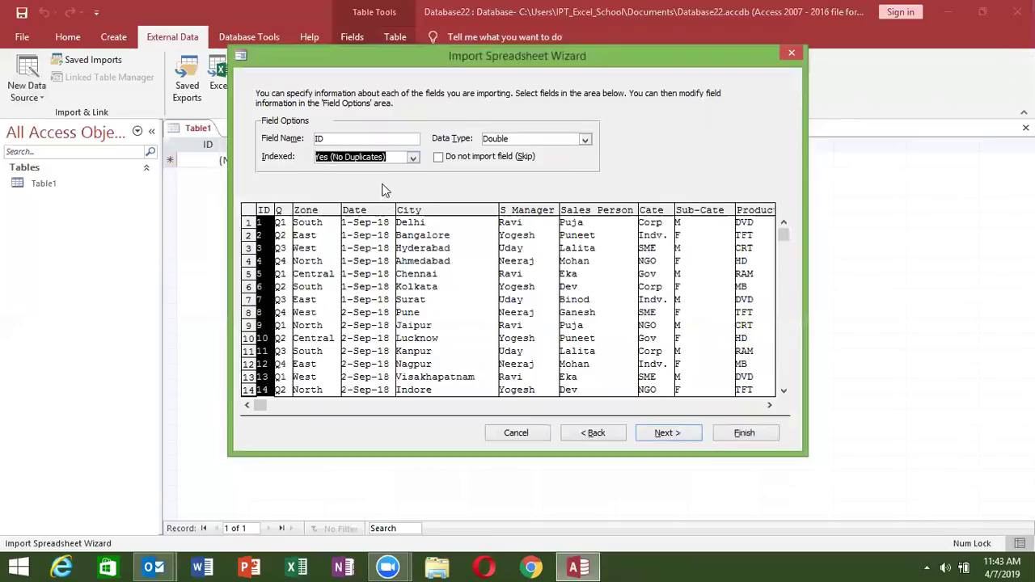
left_click(505, 139)
left_click(585, 140)
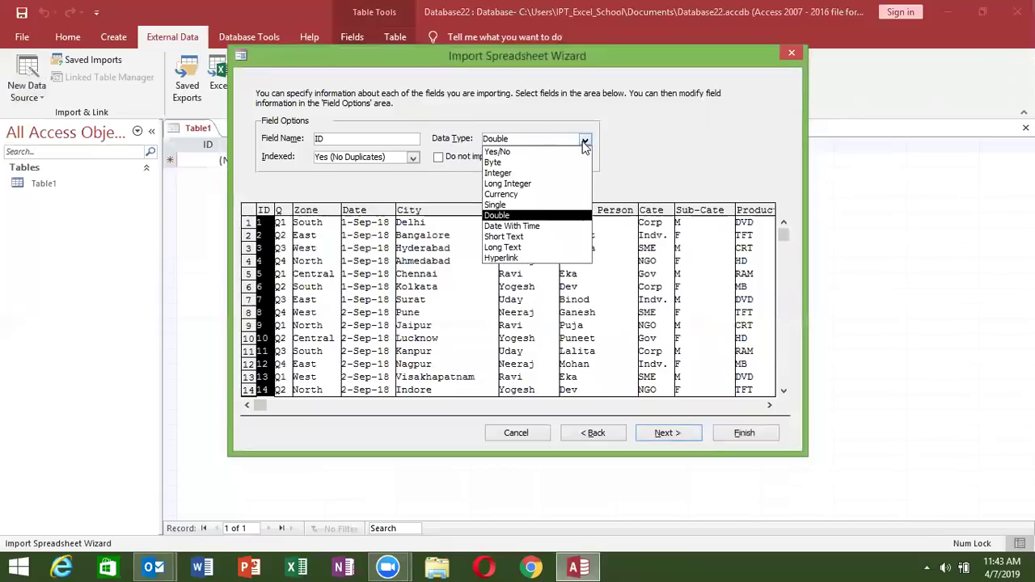
left_click(553, 184)
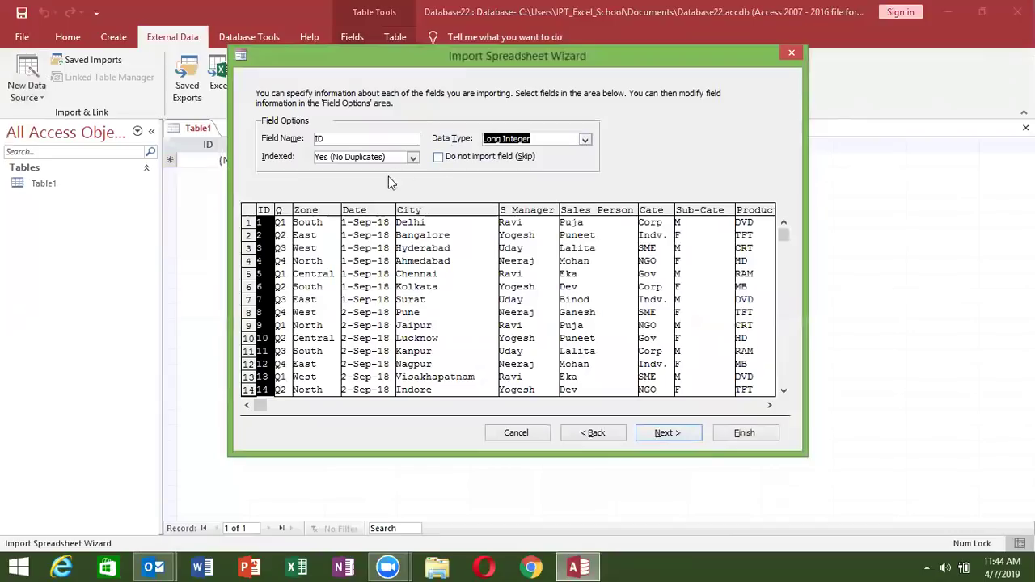
left_click(356, 221)
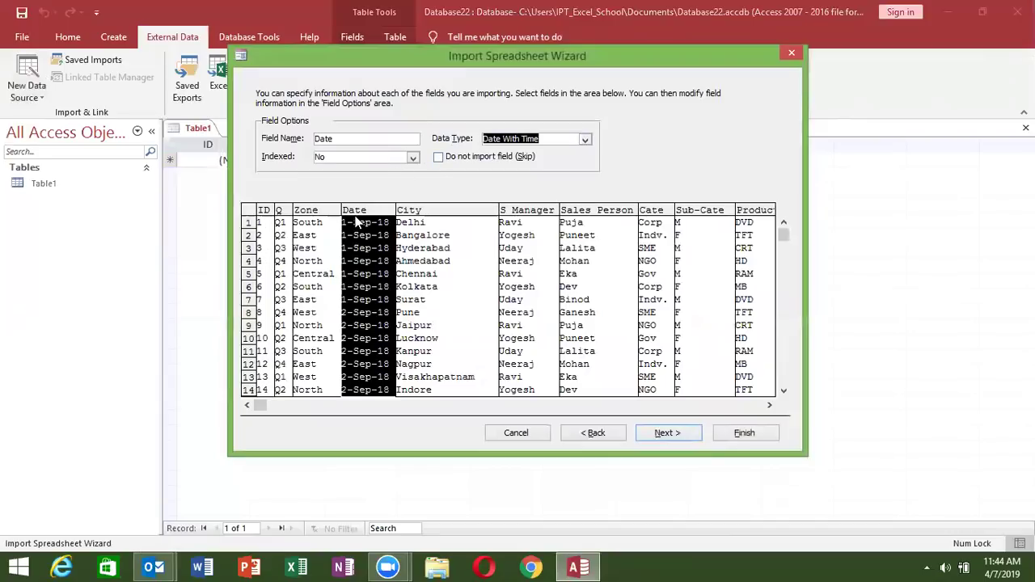
left_click(415, 212)
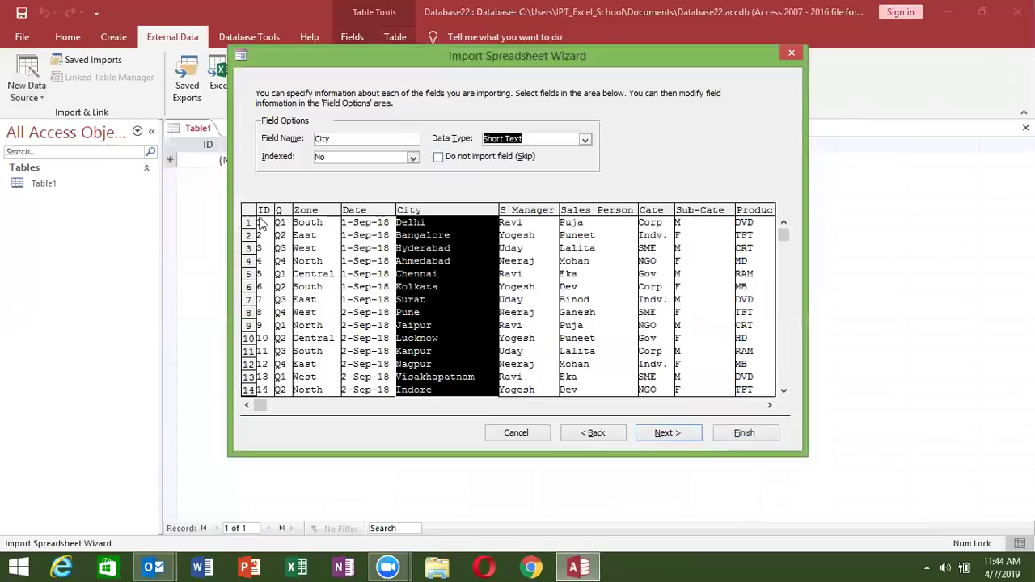
Step: Mark the Q column 'Do not import field (Skip)' and go on to the primary key page
left_click(284, 212)
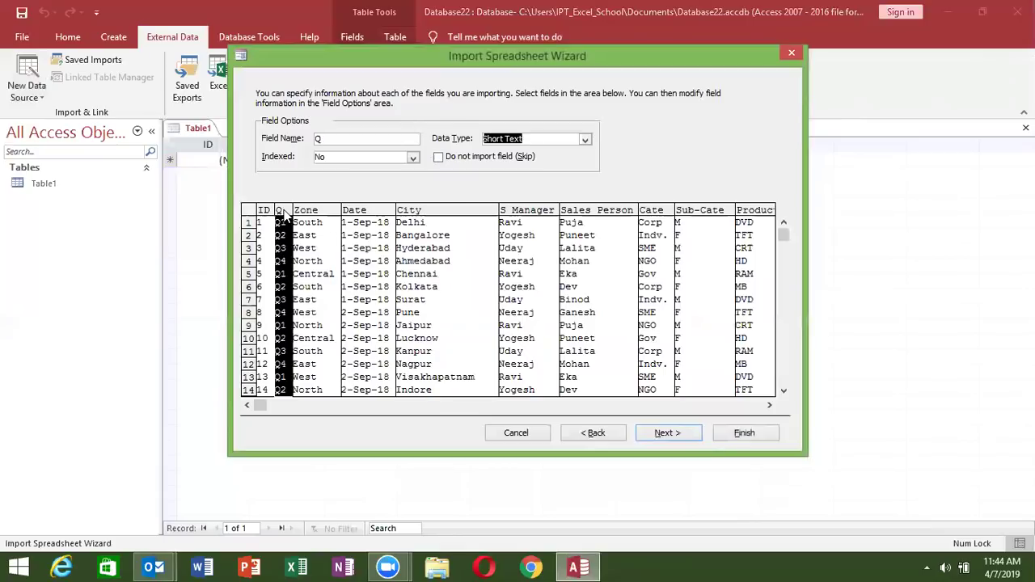
left_click(437, 157)
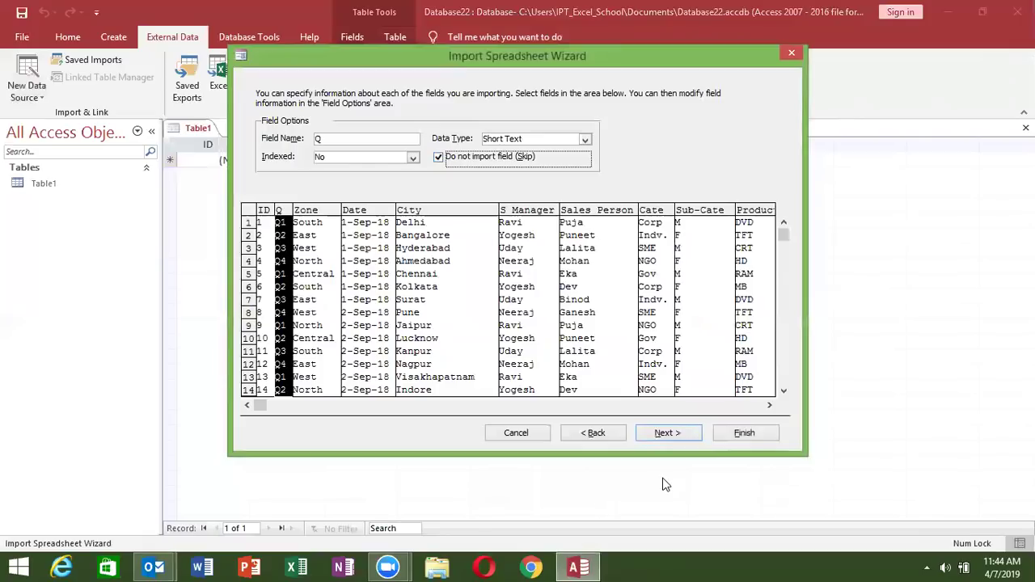
left_click(675, 439)
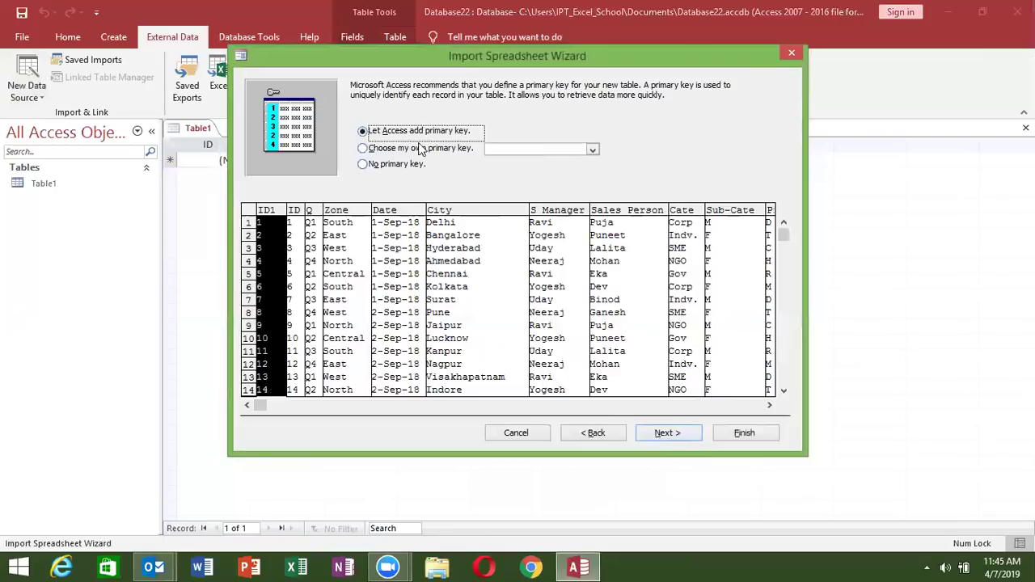
Step: Choose your own primary key, set to the sheet's ID field, and reach the final step naming table Data
left_click(361, 148)
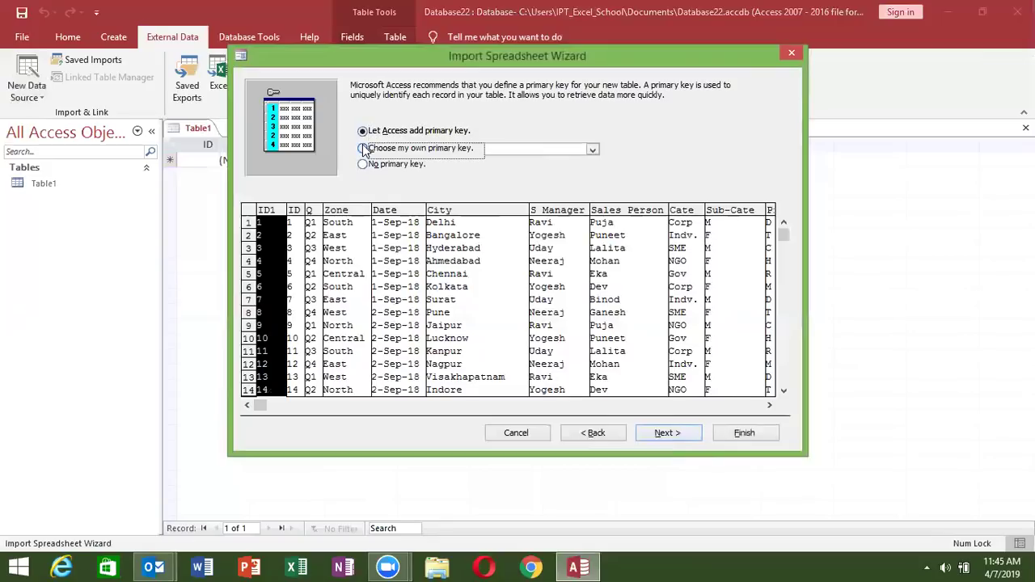
left_click(593, 149)
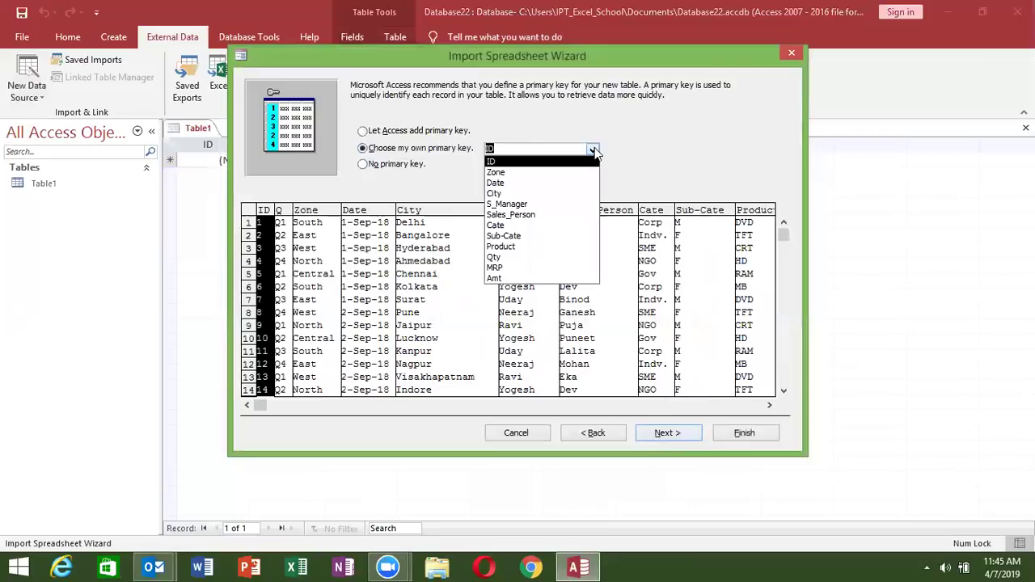
left_click(593, 151)
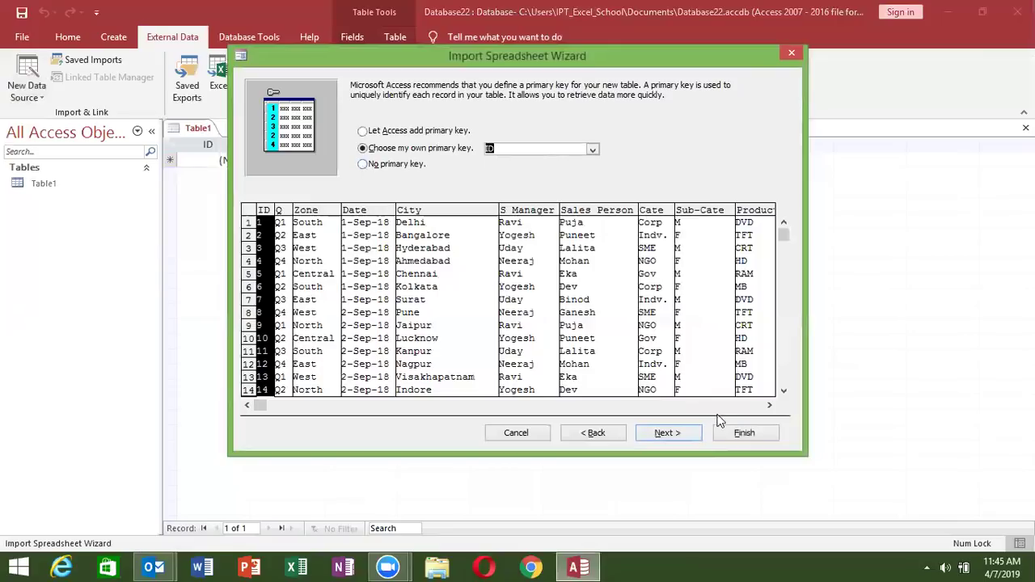
left_click(660, 430)
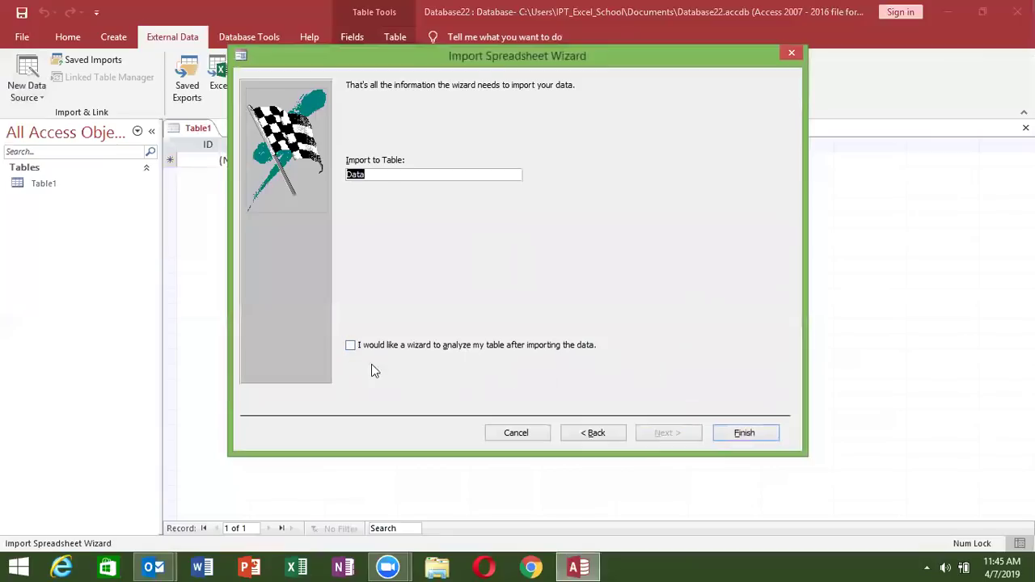
Step: Finish importing into Data, saving the import steps as Import-CF with an Outlook task
left_click(748, 435)
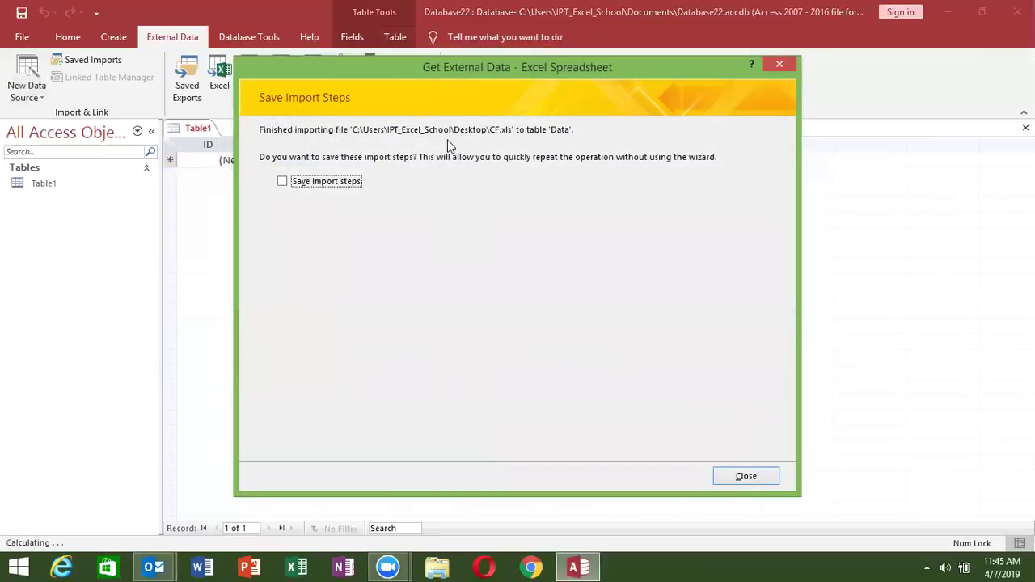
left_click_drag(444, 68, 525, 66)
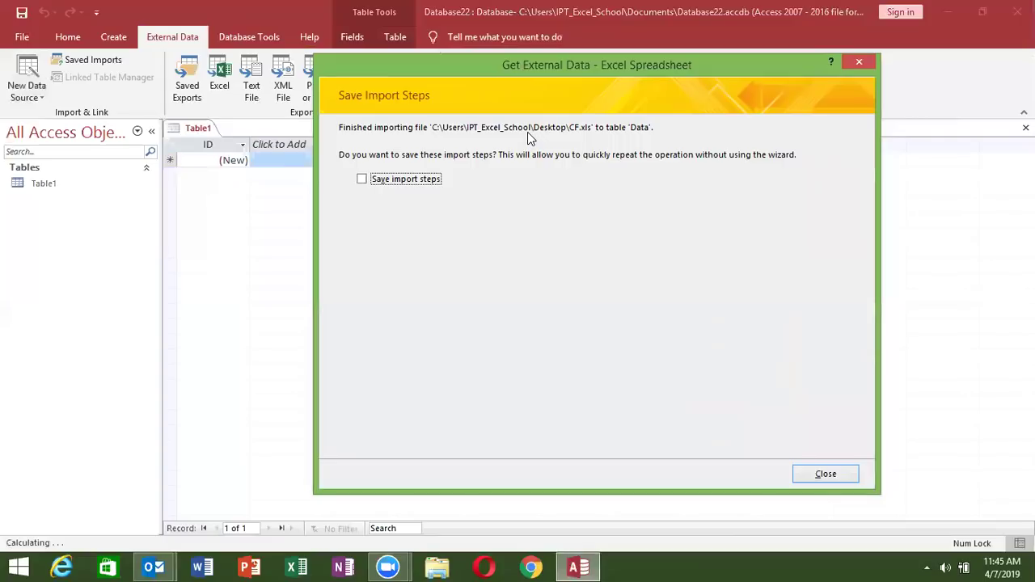
left_click(362, 180)
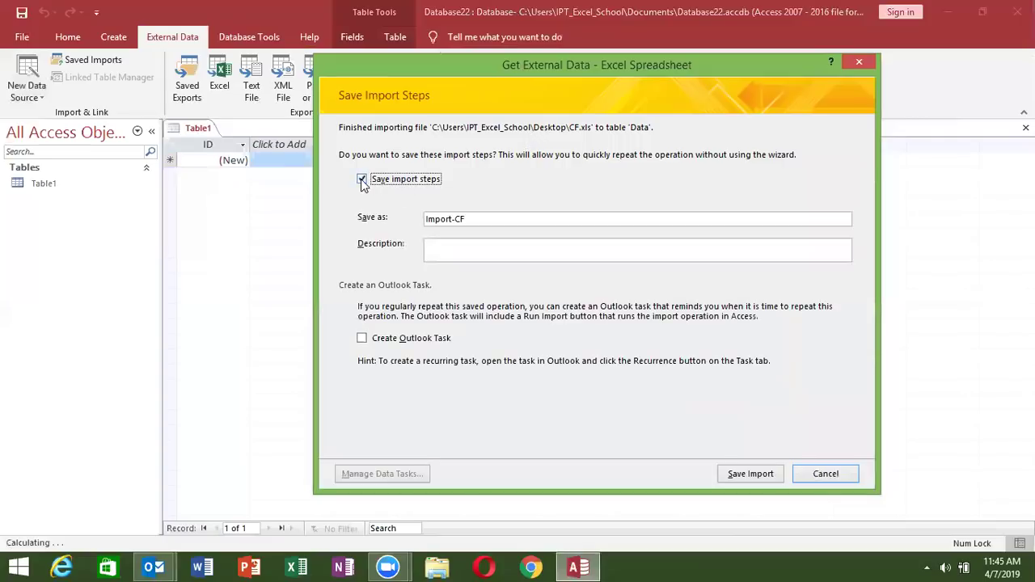
left_click(498, 250)
left_click(363, 340)
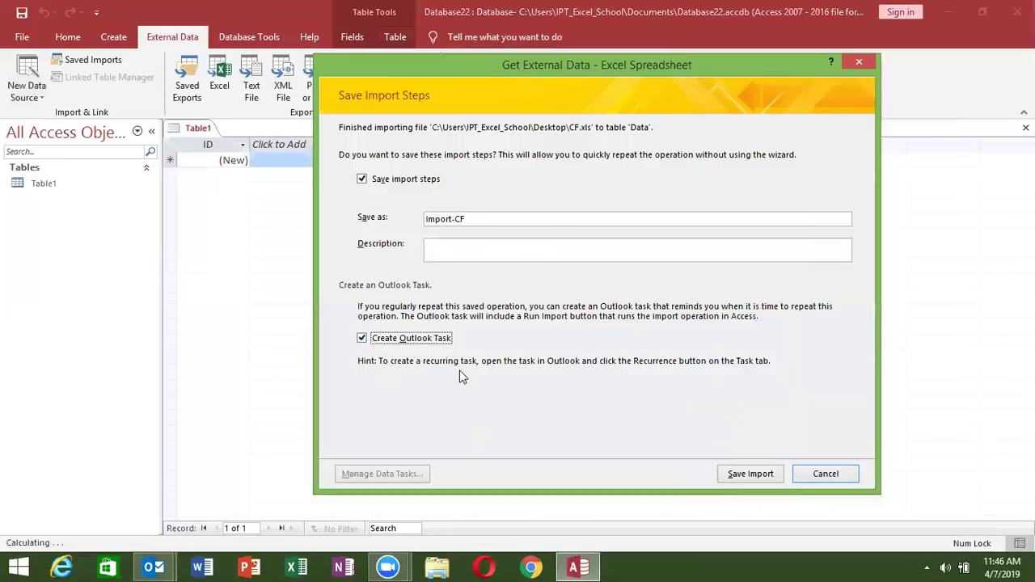
left_click(738, 475)
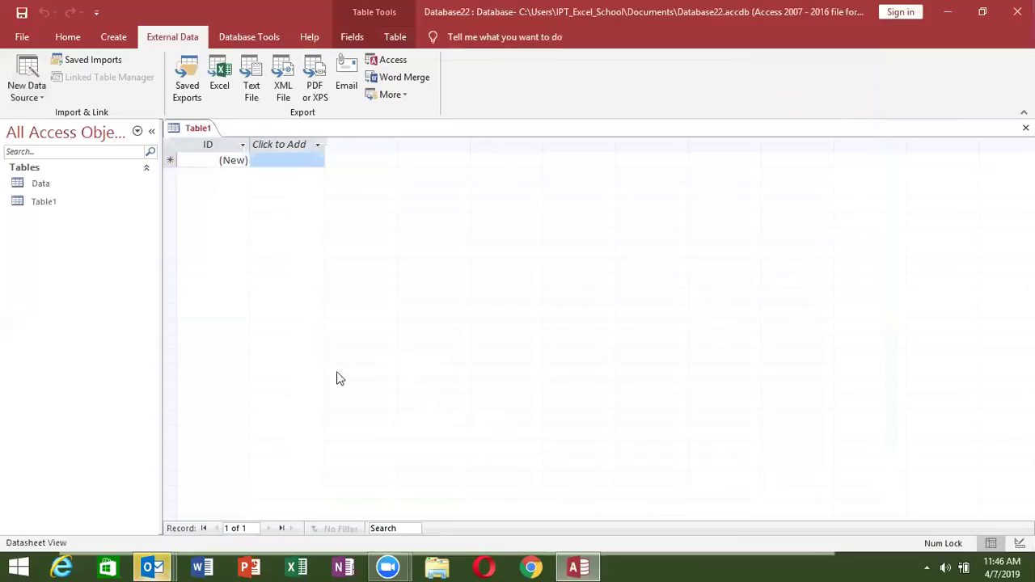
Step: Bring the Import-CF task forward in Outlook and read over its run-import instructions
mouse_move(153, 568)
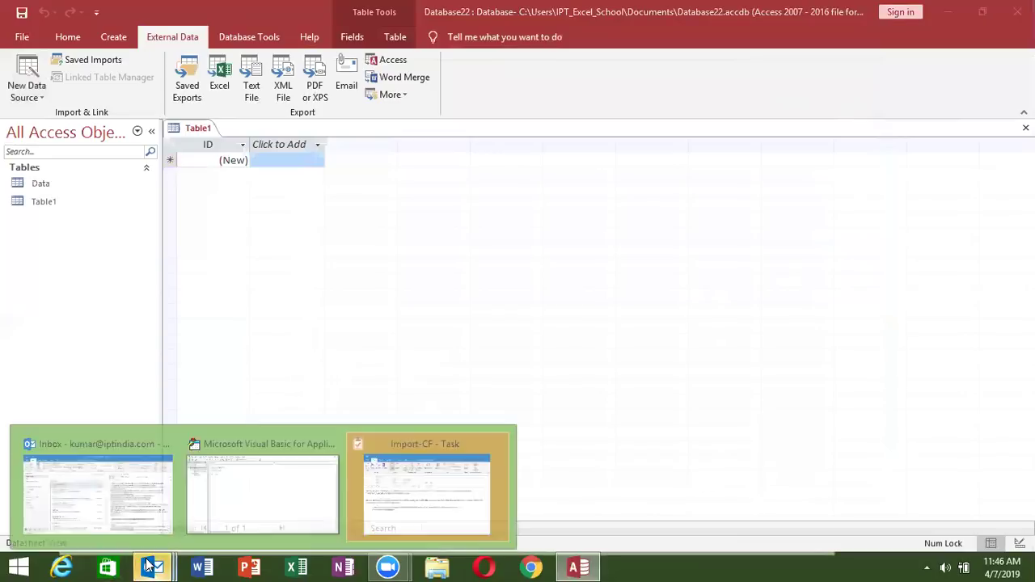
left_click(455, 507)
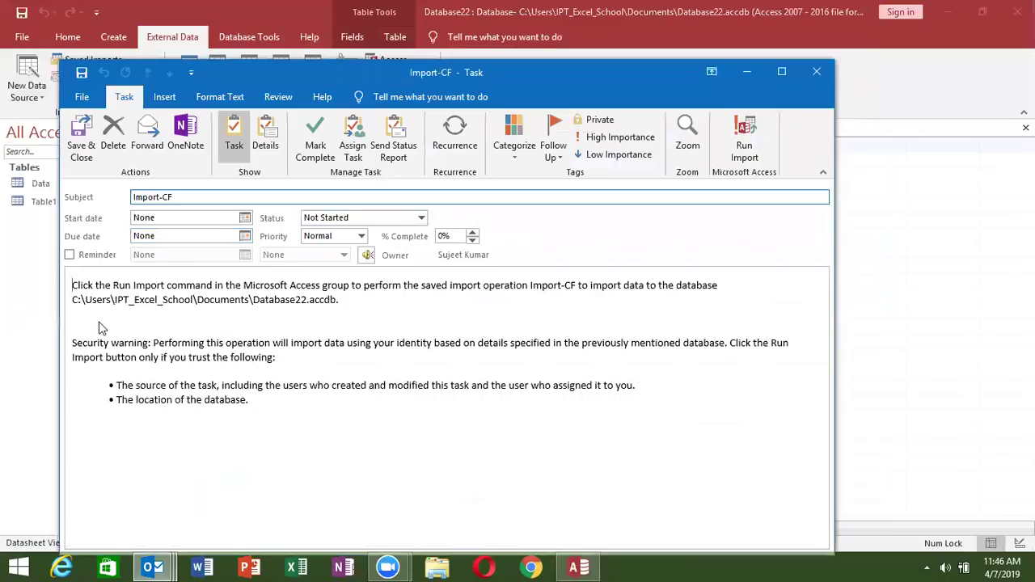
left_click_drag(81, 285, 498, 402)
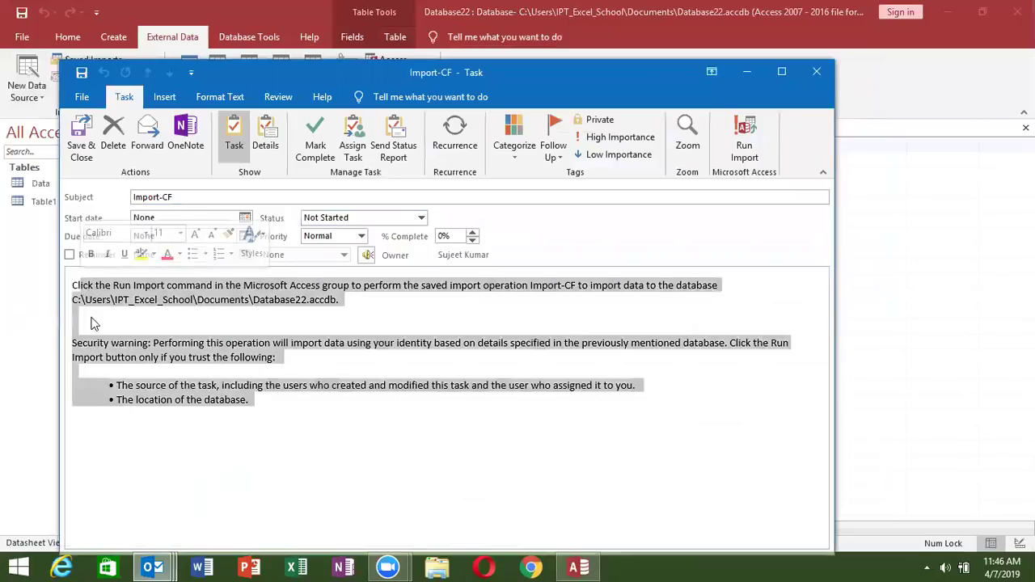
left_click(498, 402)
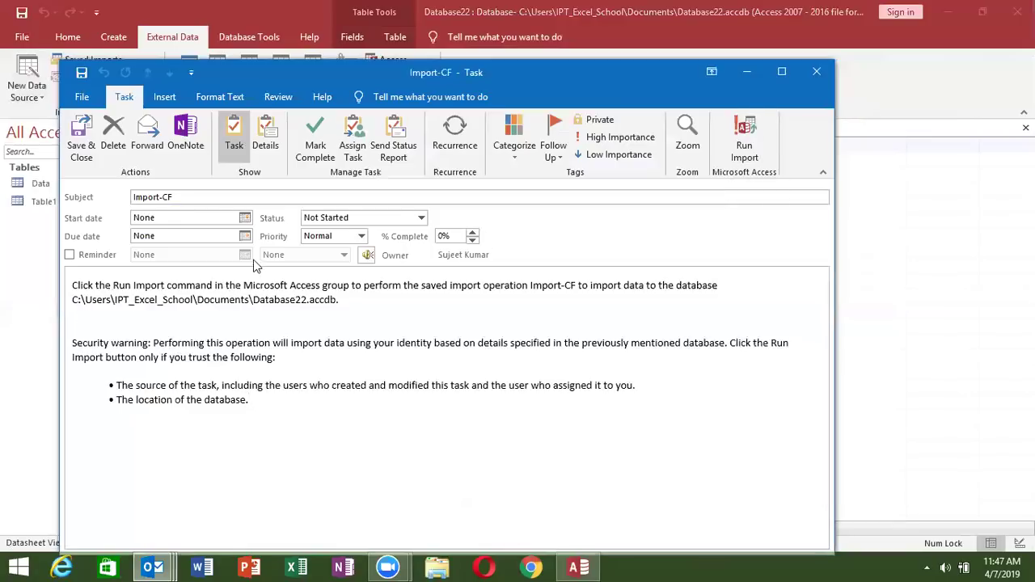
Step: Set the Import-CF task's start and due dates to today, keeping status Not Started
left_click(244, 218)
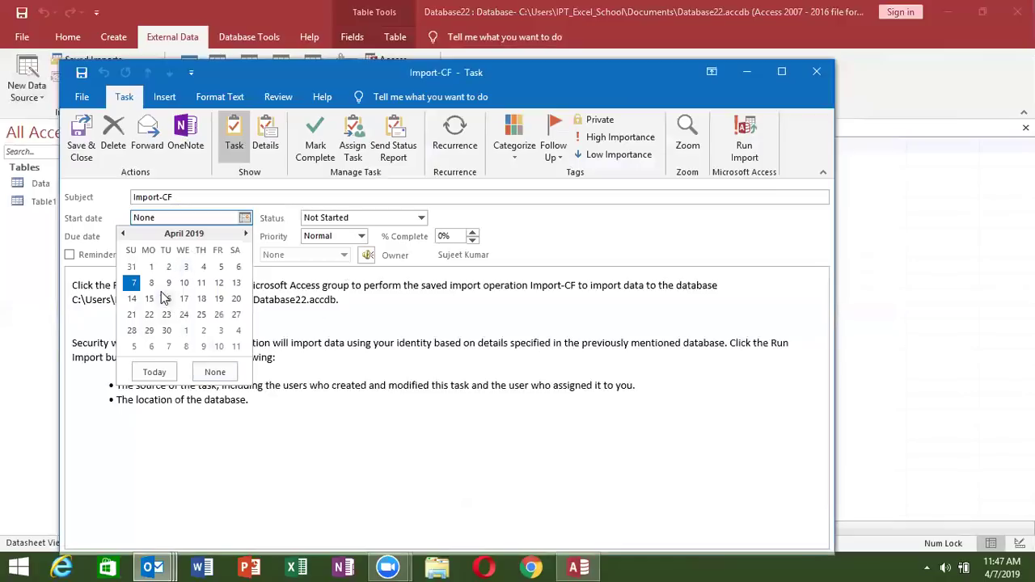
left_click(157, 373)
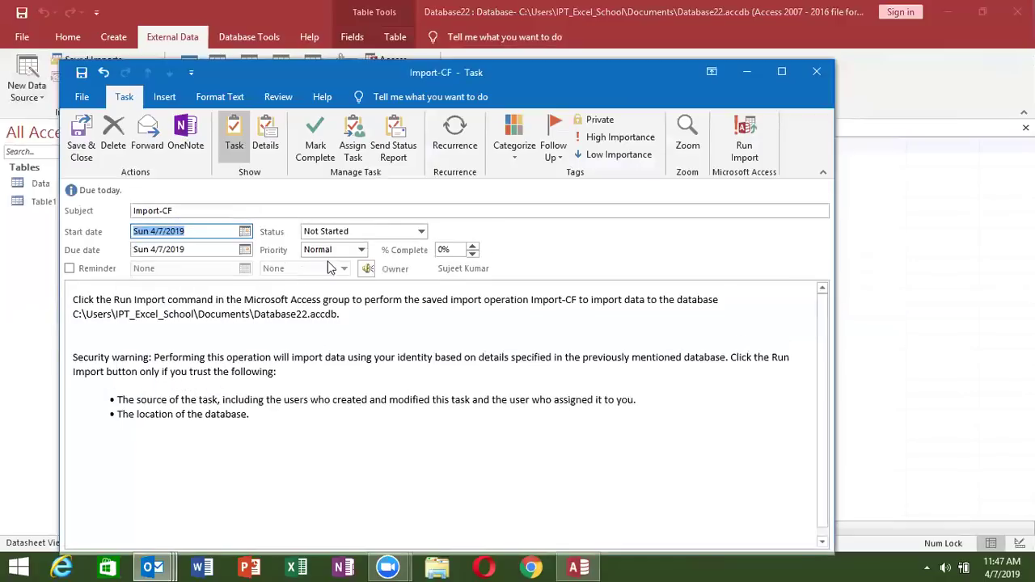
left_click(385, 233)
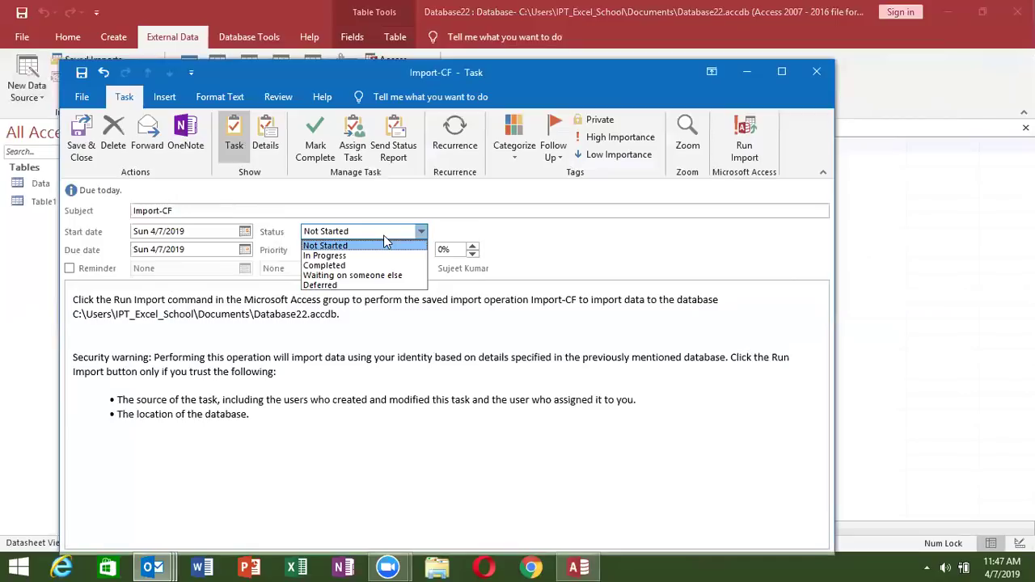
left_click(265, 341)
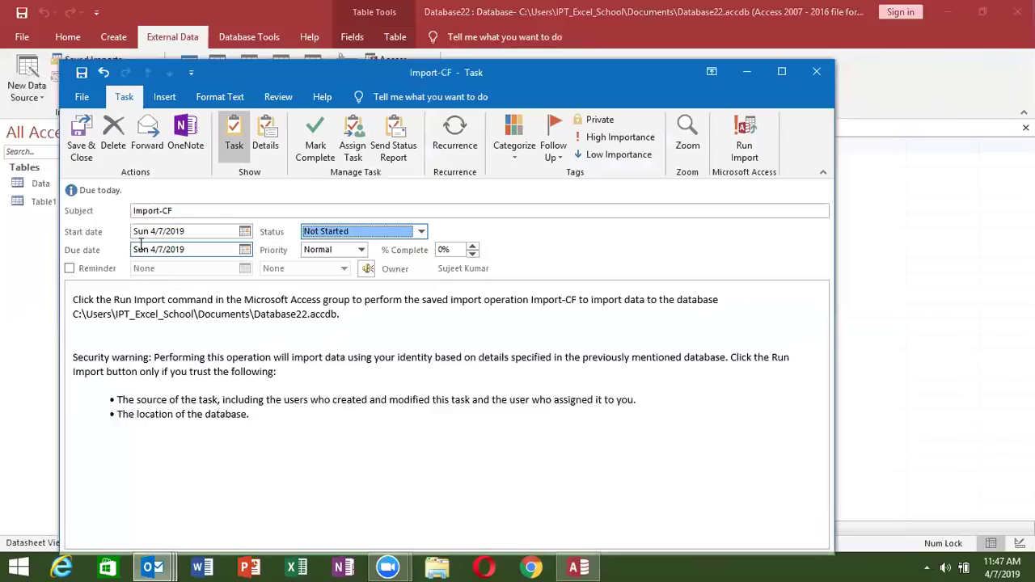
left_click(243, 253)
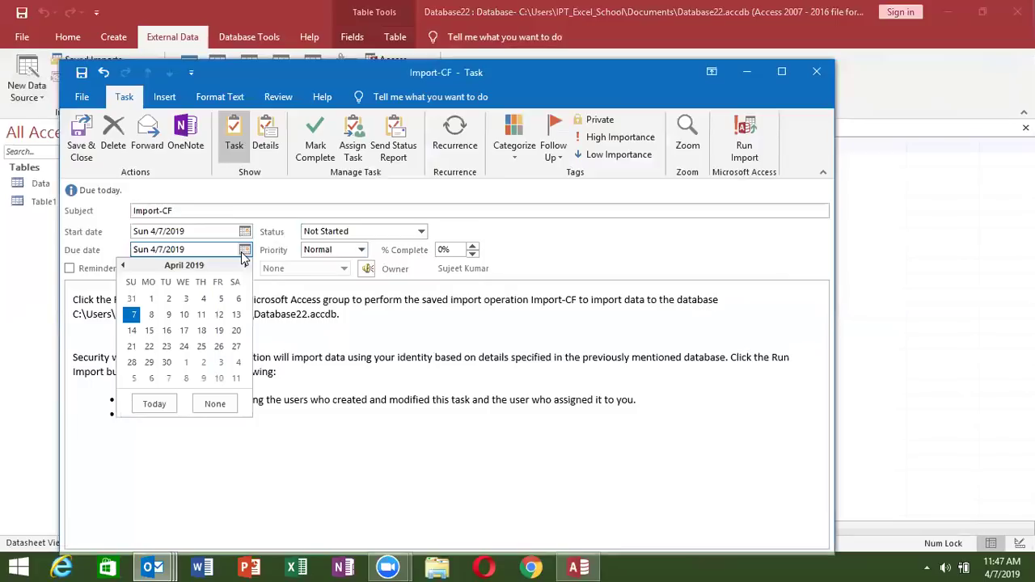
left_click(244, 253)
Step: Turn on a reminder at 11:48 AM and save and close the task
left_click(69, 269)
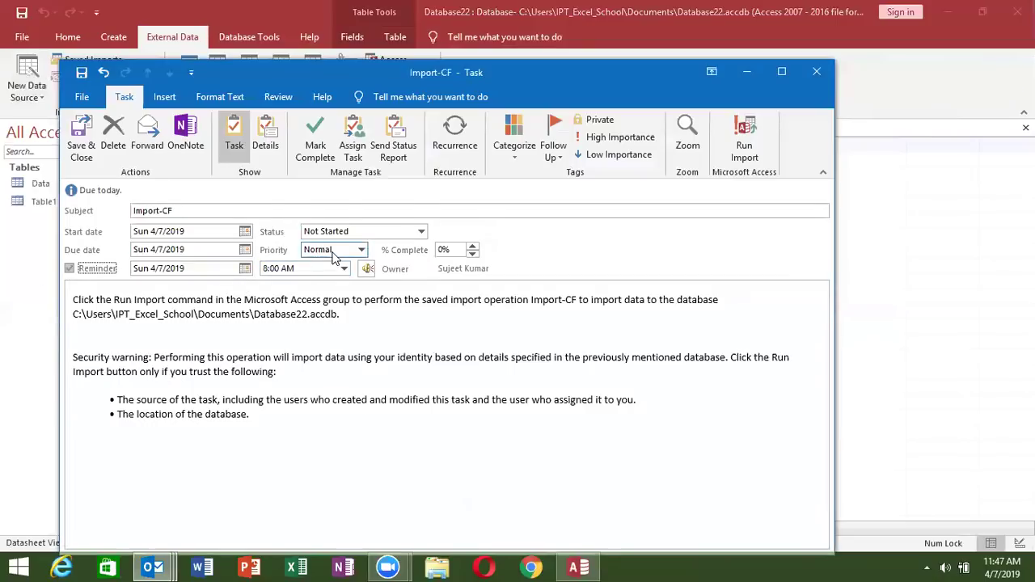
left_click(279, 268)
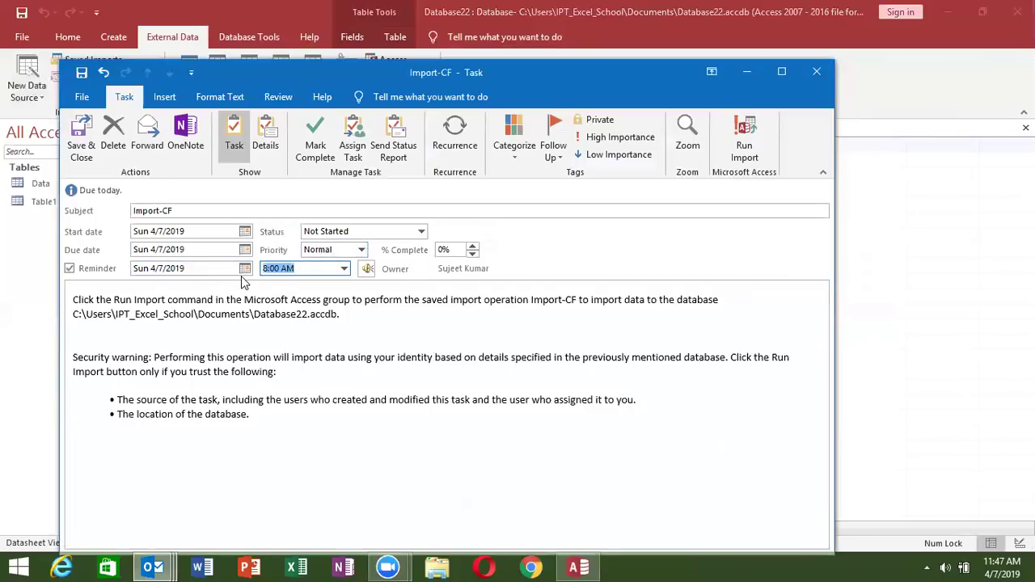
type("11")
type(":50")
key("BackSpace")
key("BackSpace")
type("48")
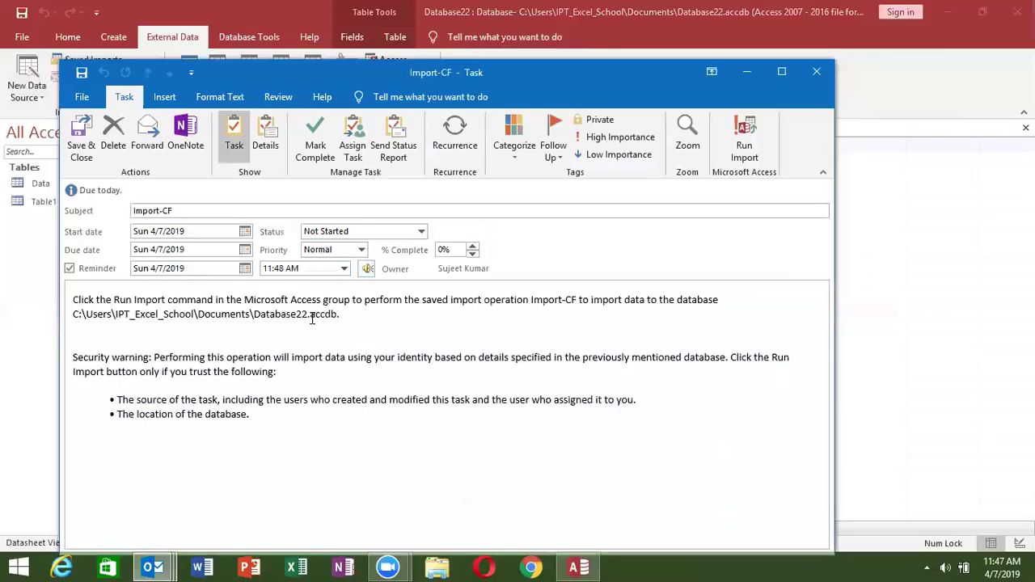
left_click(79, 150)
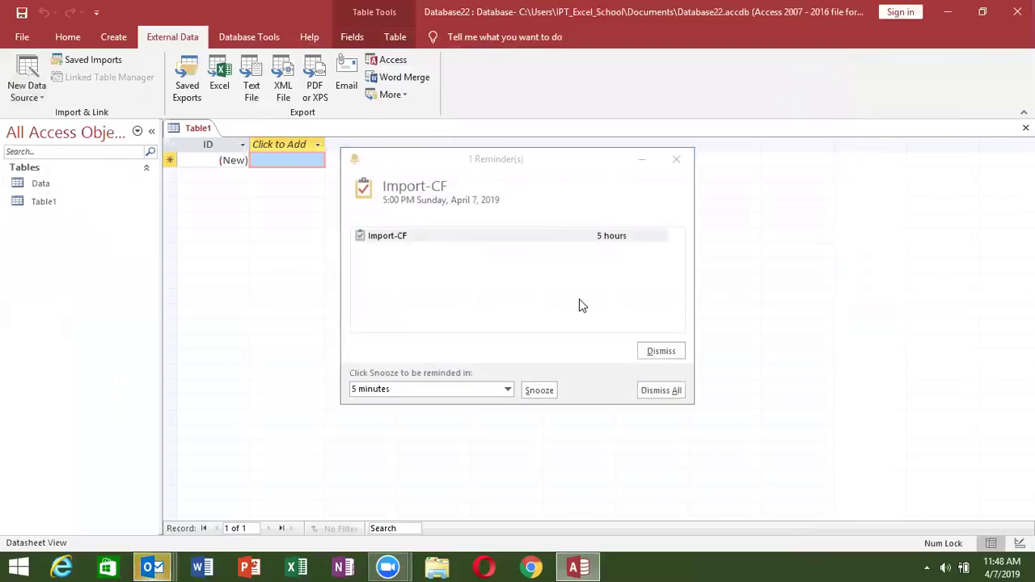
Step: Run Import-CF from the reminder, dismiss the import failure error, and close Access
left_click(404, 238)
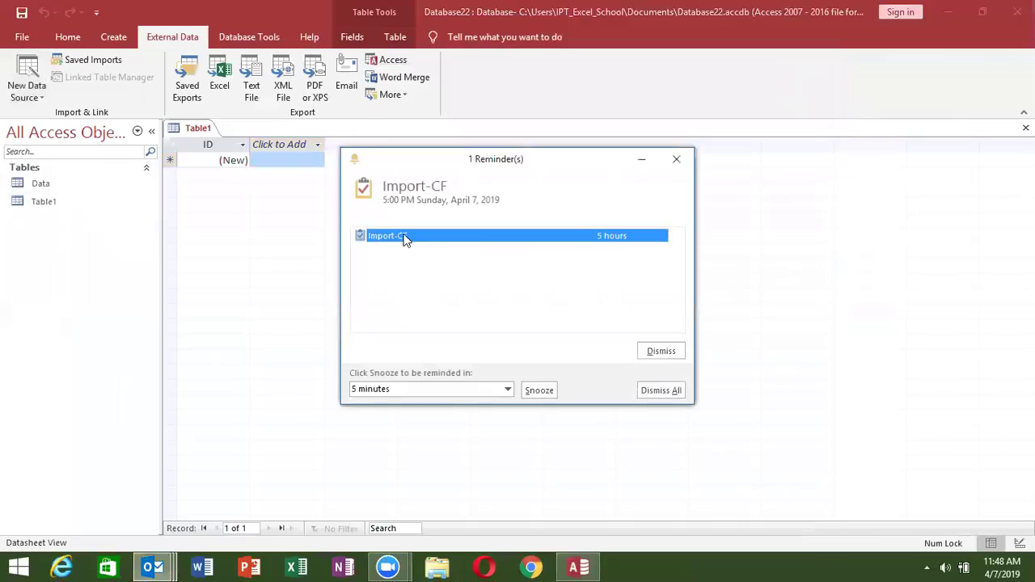
left_click_drag(490, 162, 531, 199)
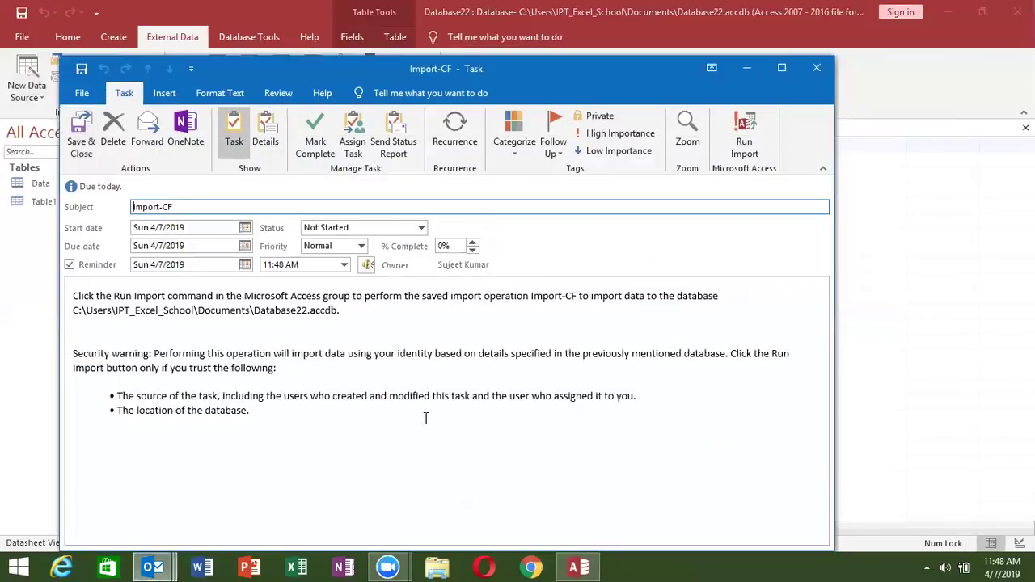
left_click(743, 139)
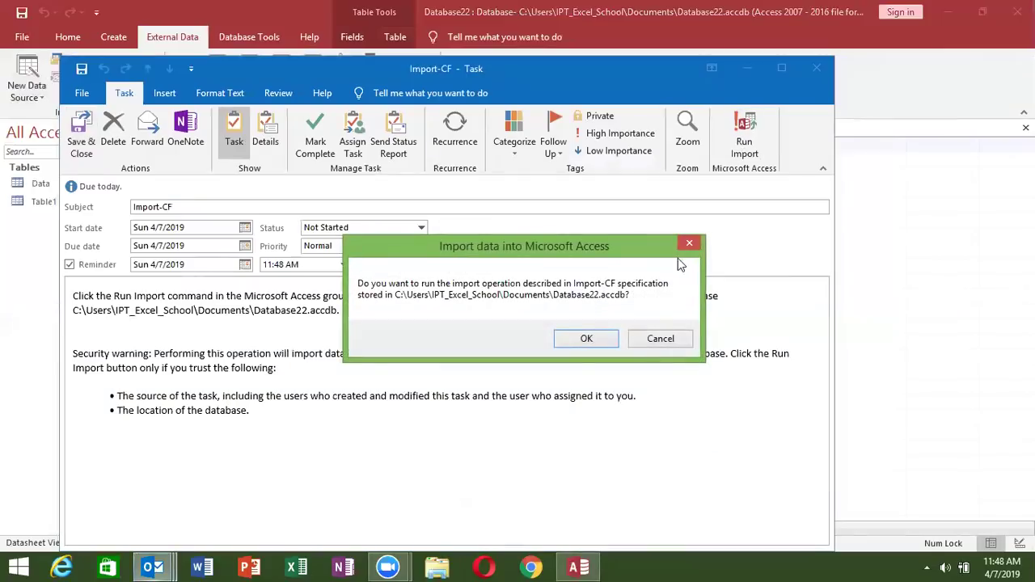
left_click(592, 343)
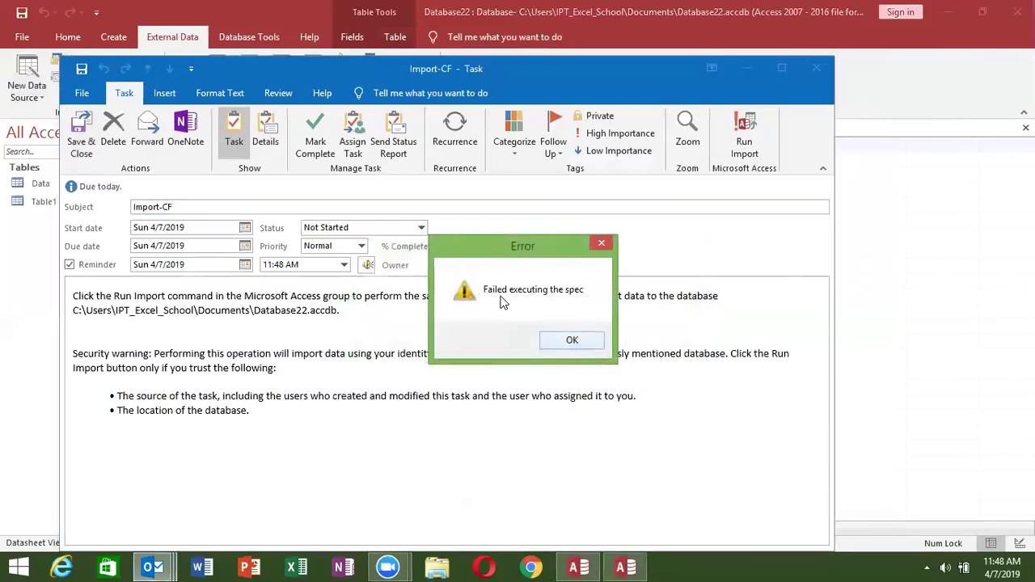
left_click(572, 341)
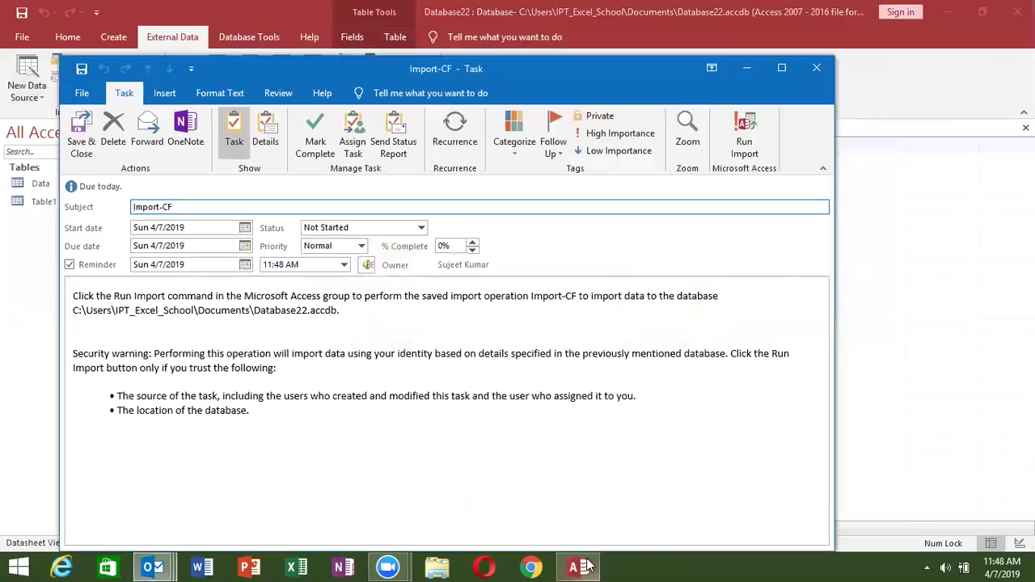
left_click(662, 310)
left_click(954, 182)
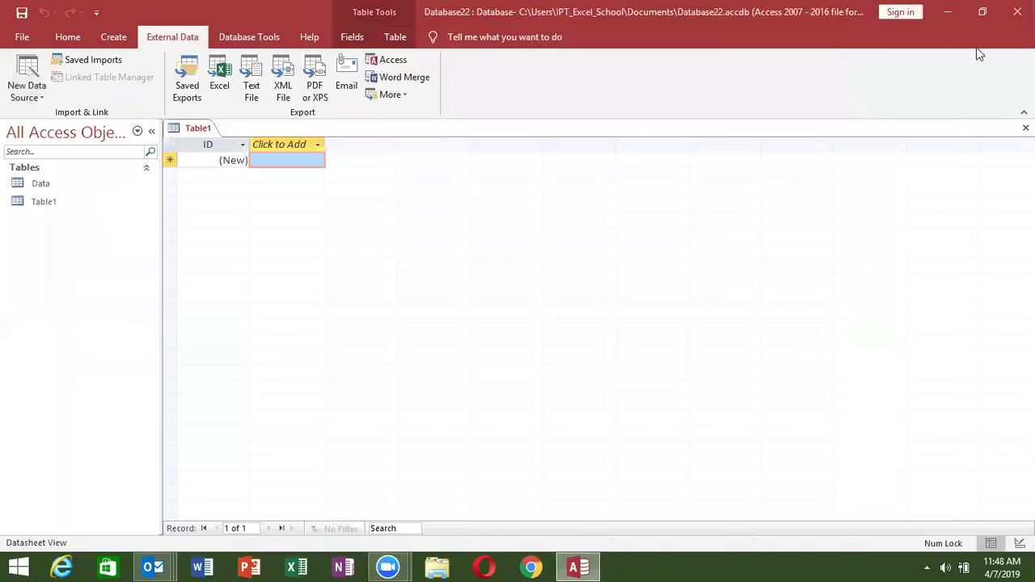
left_click(1017, 12)
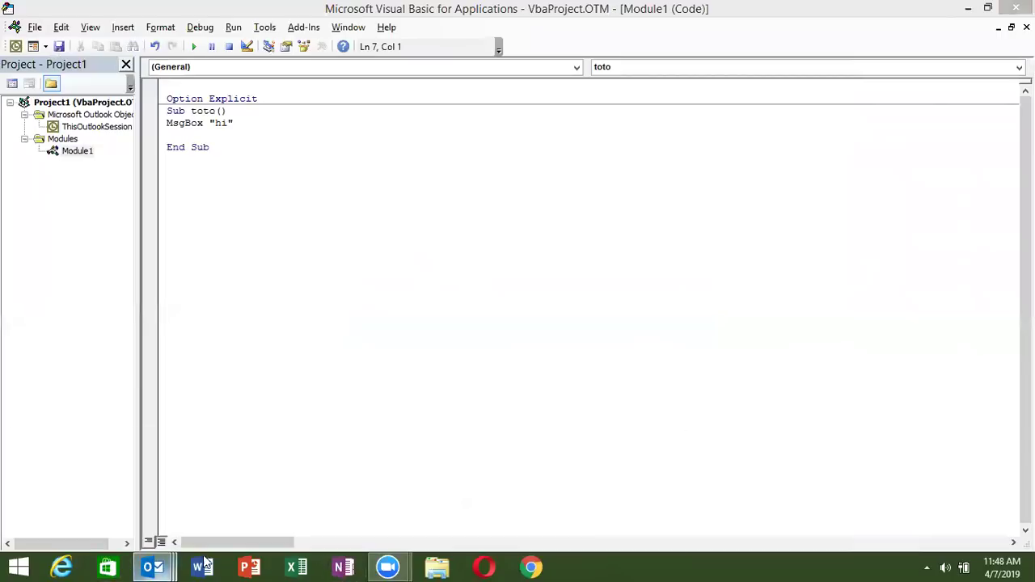
Step: Rerun Import-CF from the task window into Database22, confirm it, and go to the Start screen
mouse_move(150, 568)
left_click(468, 496)
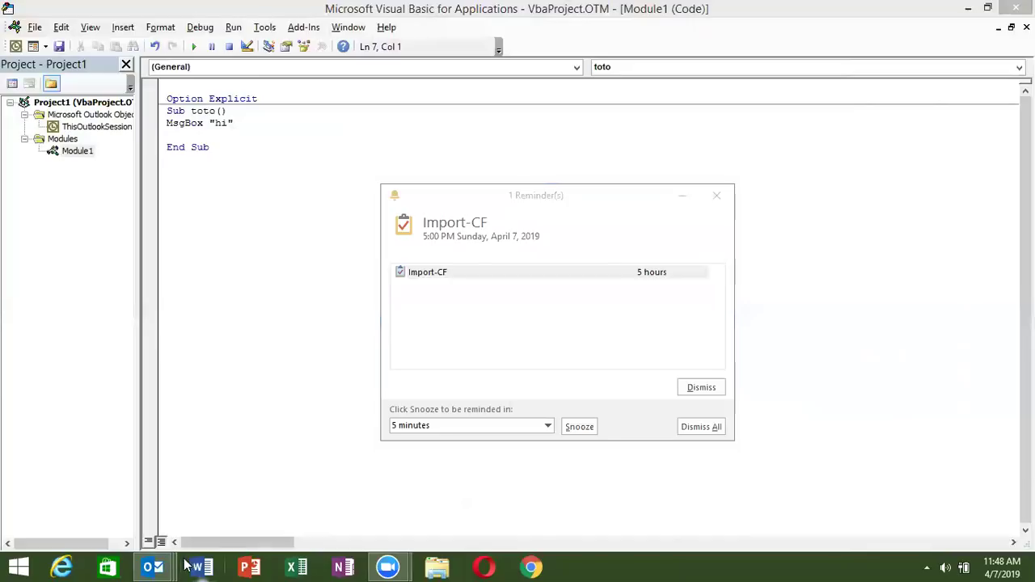
mouse_move(166, 568)
left_click(552, 487)
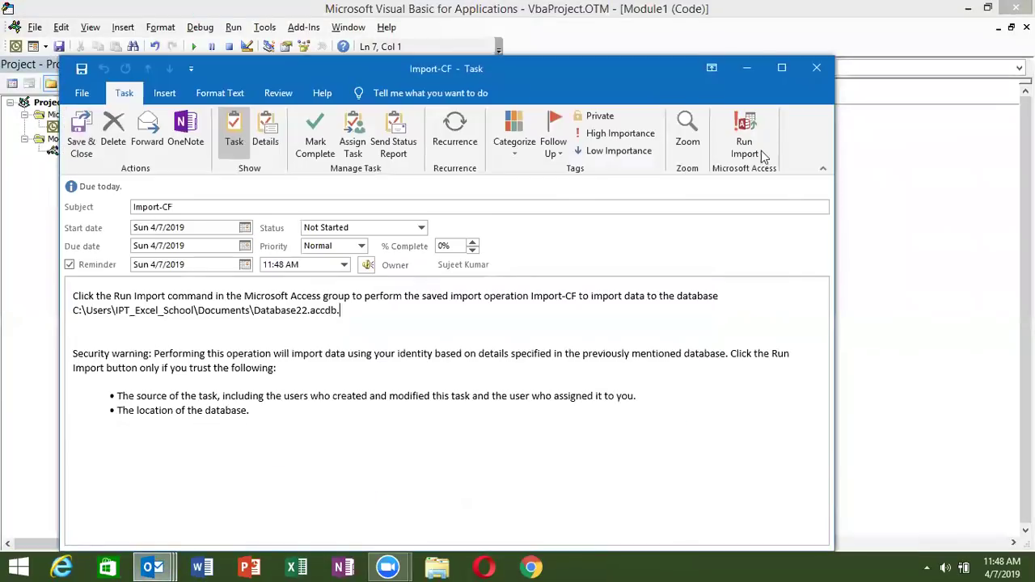
left_click(746, 147)
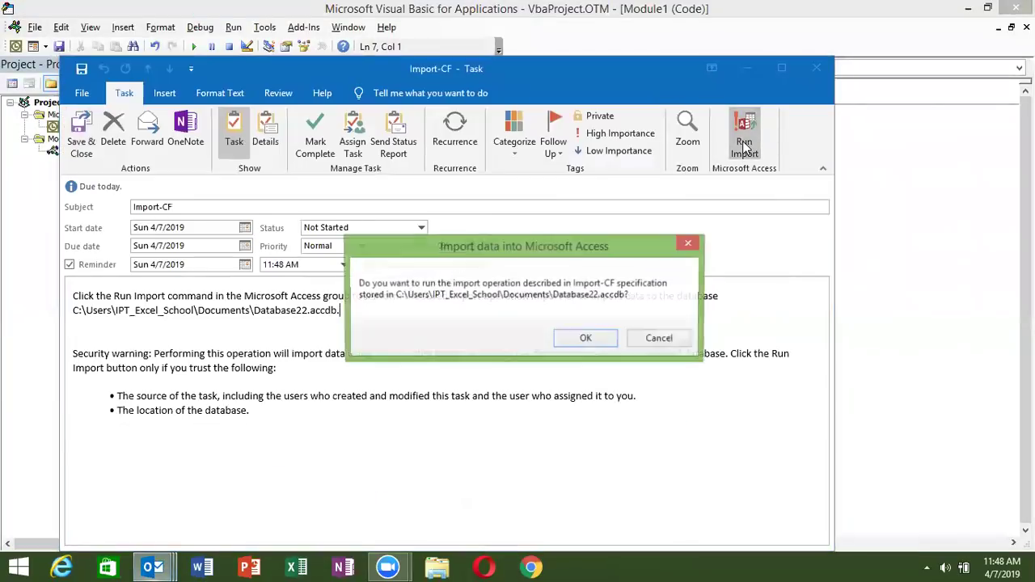
left_click(587, 339)
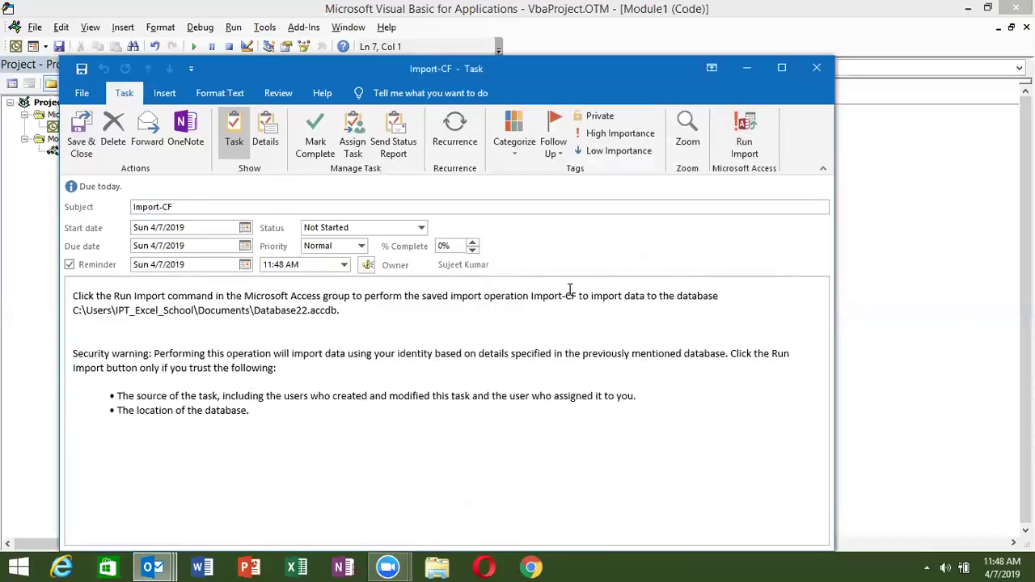
key("super")
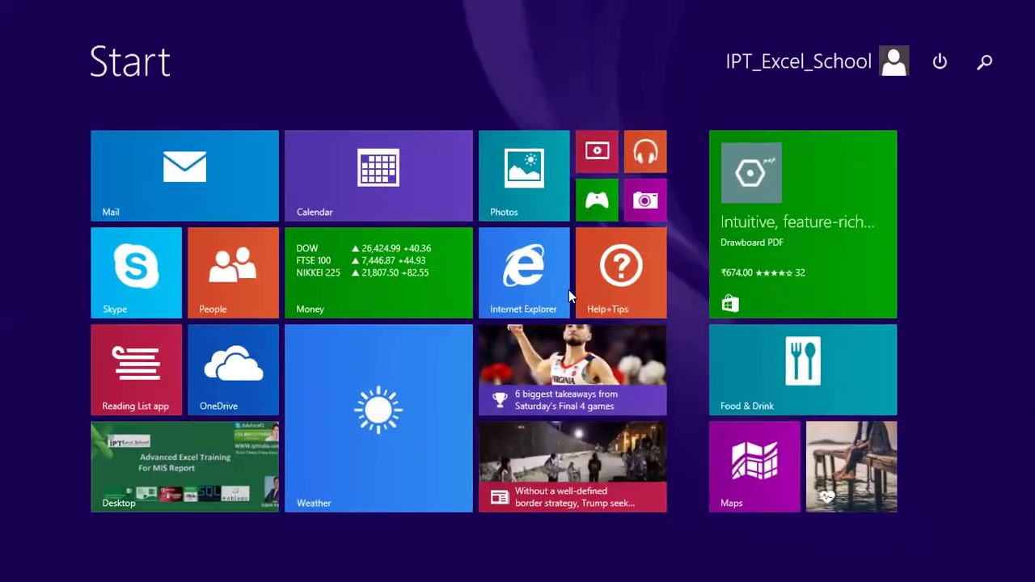
Step: Launch Access via 'acc', open Database22, enable content, and open the Data table
type("a")
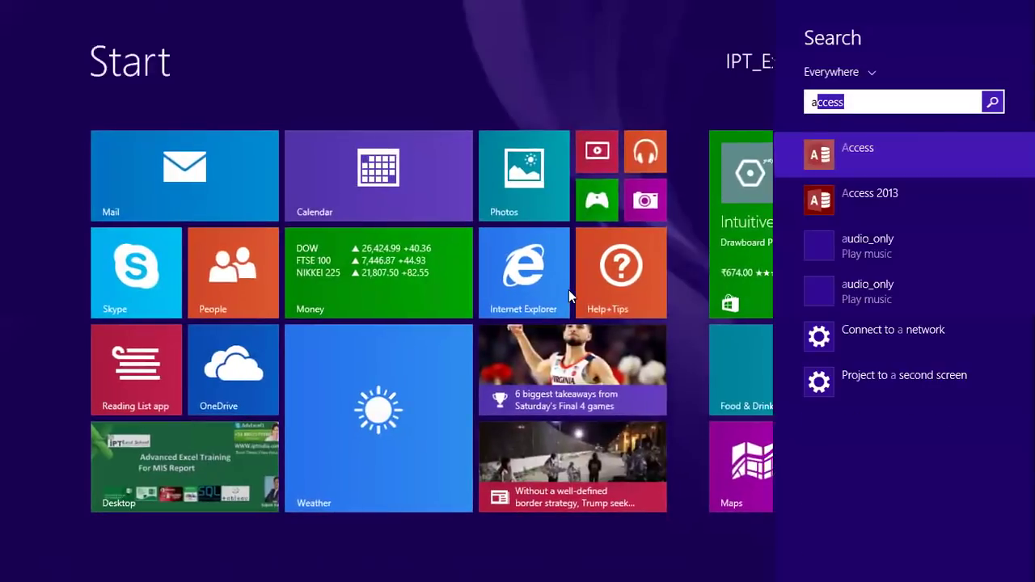
type("cc")
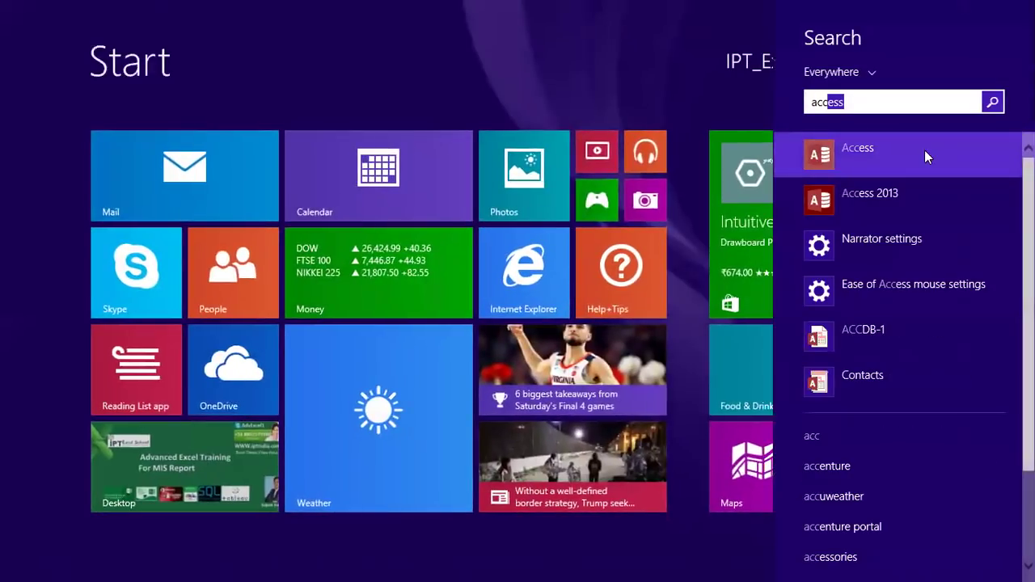
left_click(924, 150)
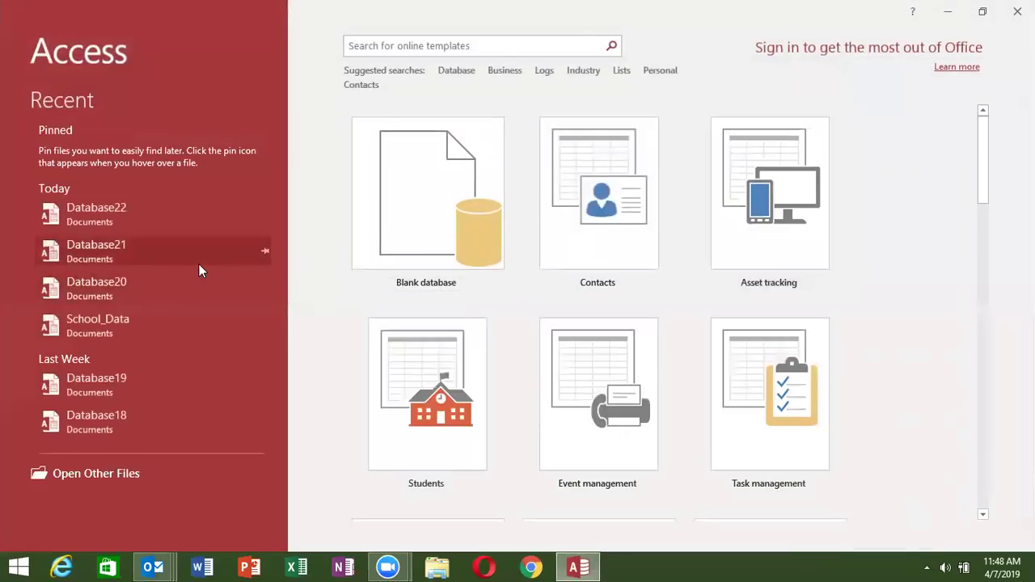
left_click(169, 221)
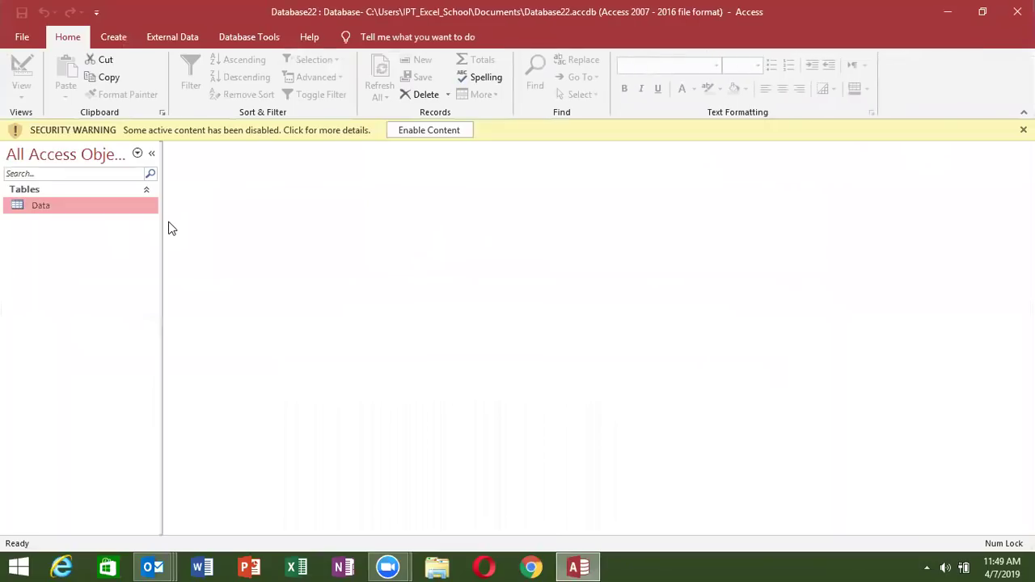
left_click(430, 131)
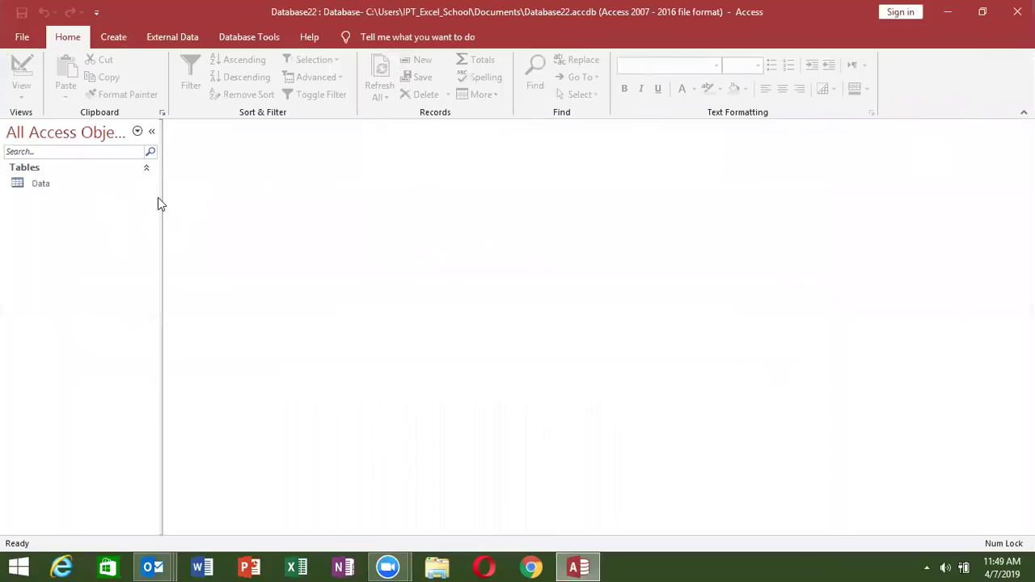
double_click(116, 188)
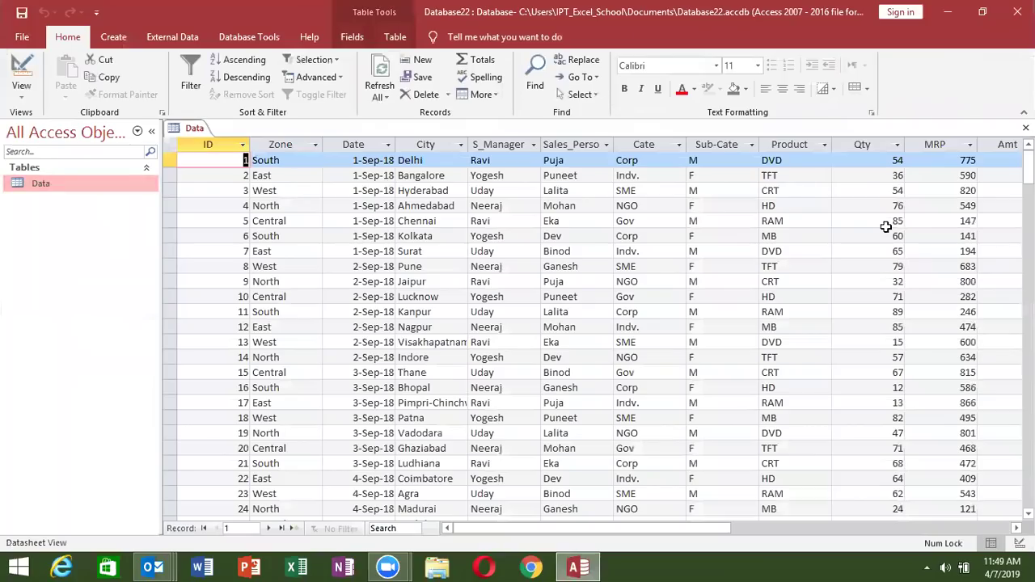
Step: Rerun Import-CF from its Outlook task, confirm it, and close the task window
scroll(888, 242, "down", 4)
scroll(887, 241, "down", 10)
scroll(888, 242, "up", 11)
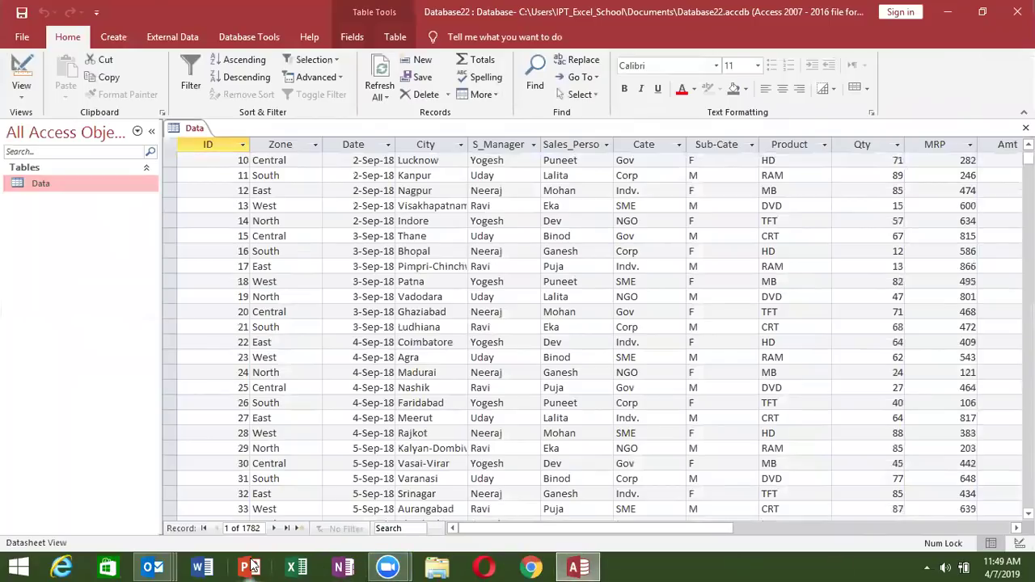
mouse_move(154, 567)
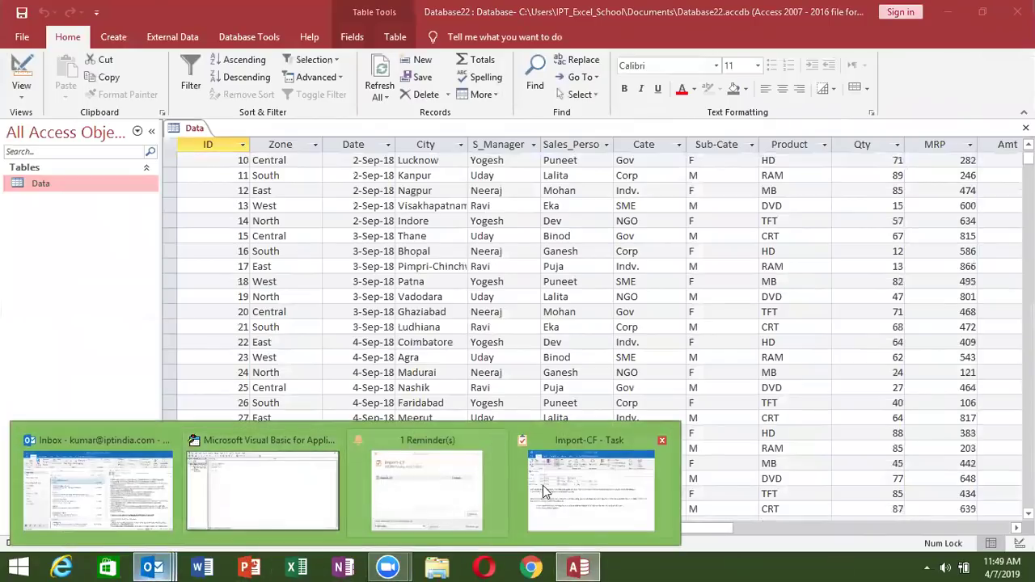
left_click(567, 486)
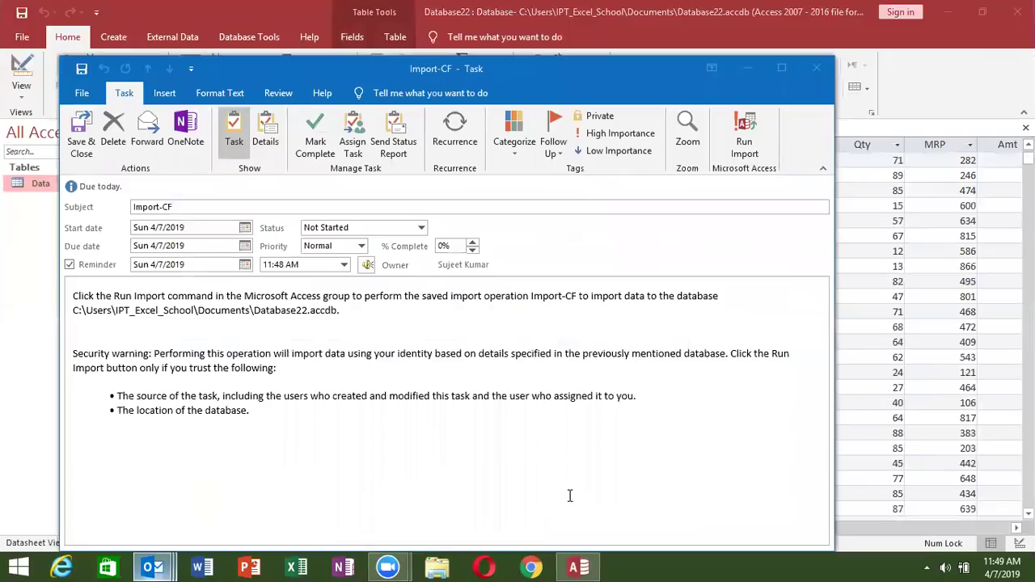
left_click(756, 134)
left_click(586, 343)
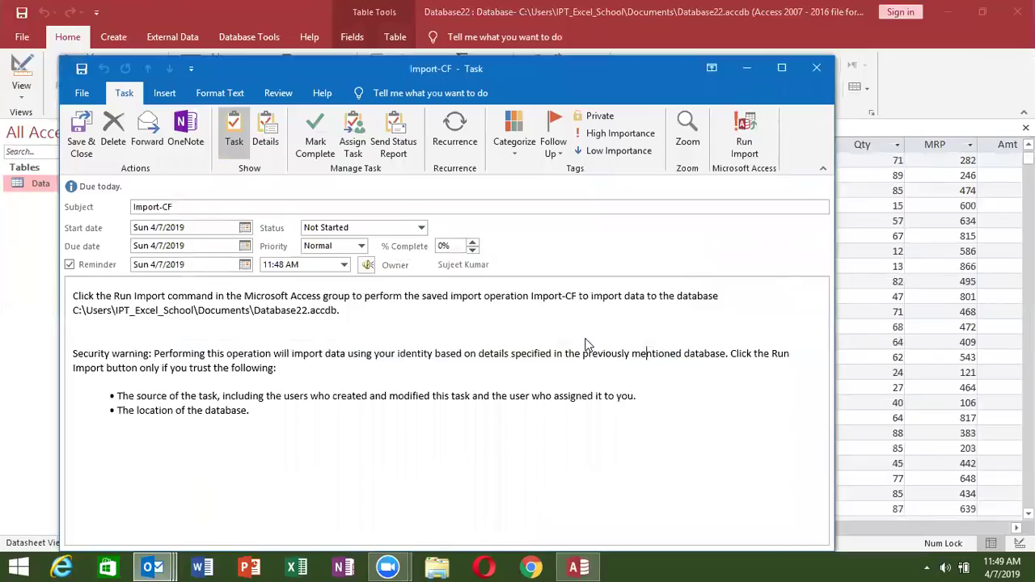
left_click(817, 68)
Step: Scroll through the Data table's 1782 records, then close the table
left_click(220, 296)
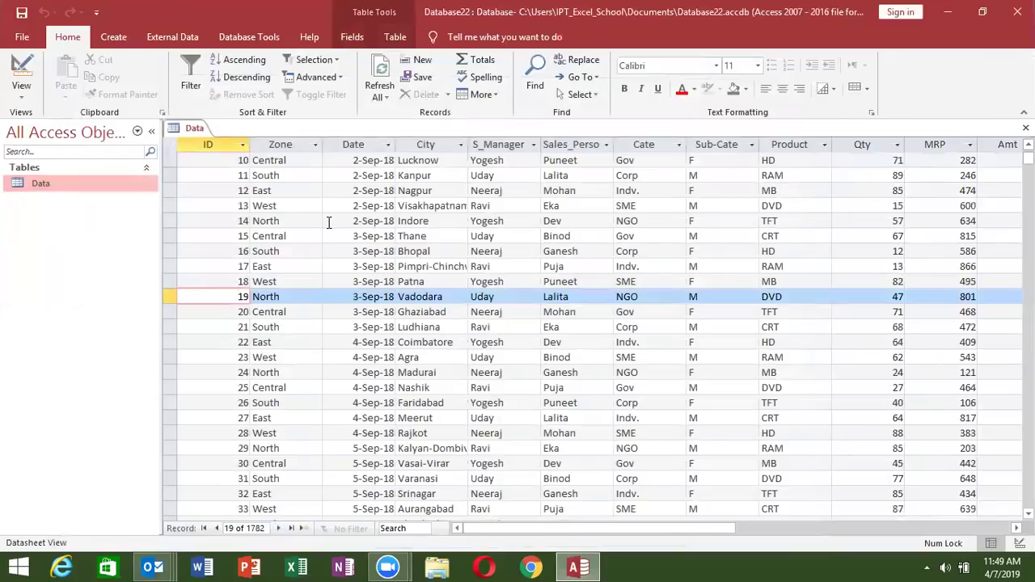
scroll(339, 243, "down", 10)
scroll(360, 324, "down", 10)
scroll(359, 324, "down", 9)
scroll(359, 323, "down", 13)
scroll(359, 324, "down", 2)
left_click_drag(1028, 182, 1028, 500)
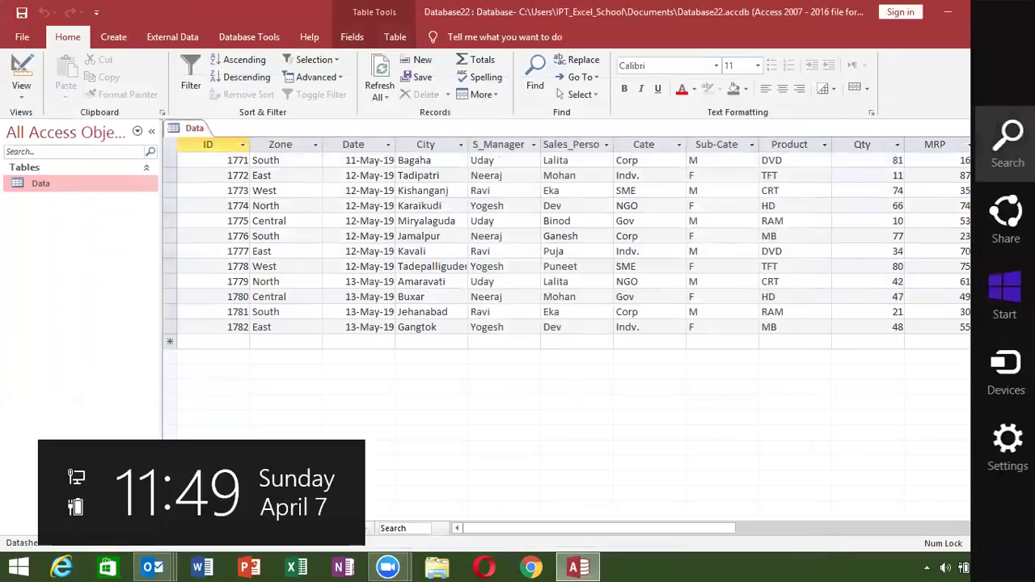
left_click(1025, 128)
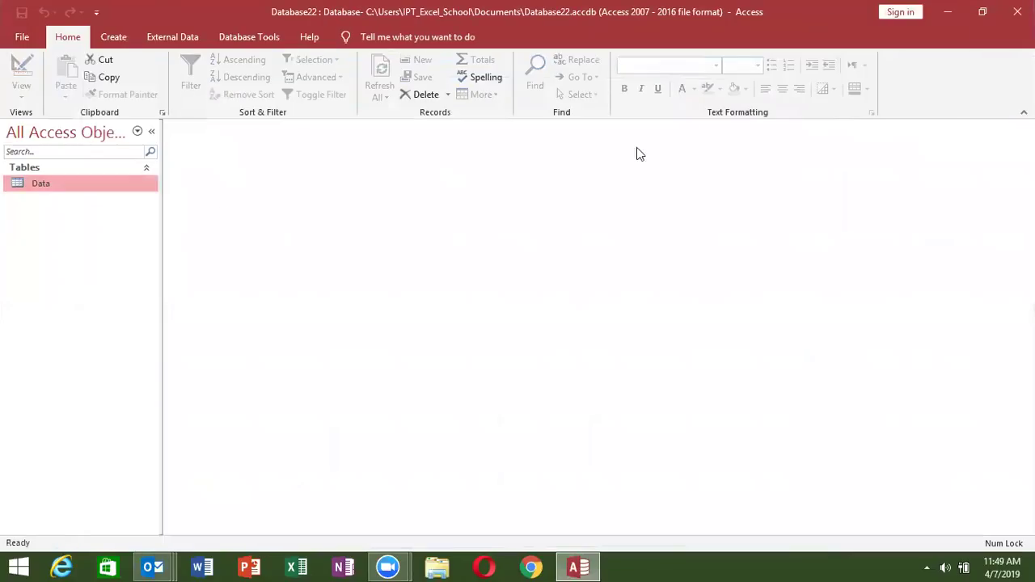
left_click(108, 38)
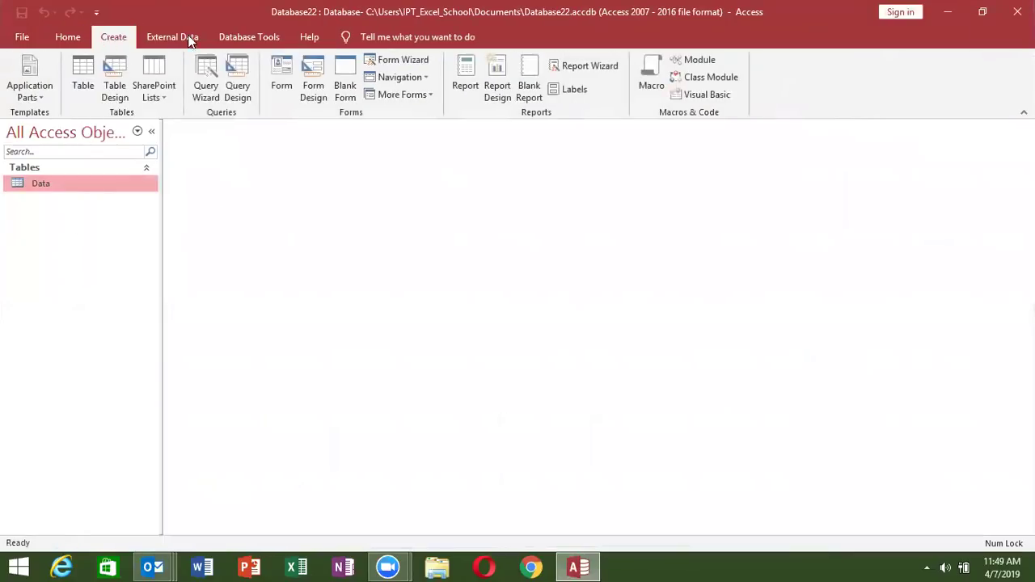
left_click(173, 40)
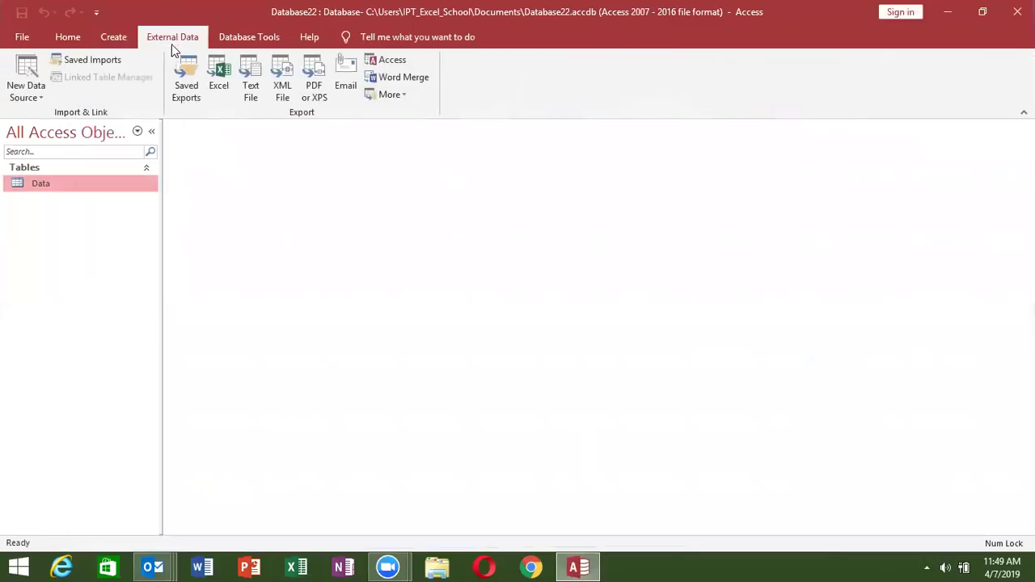
Step: Run Import-CF from Saved Imports, allowing it to overwrite the existing Data table, and close the manager
left_click(85, 59)
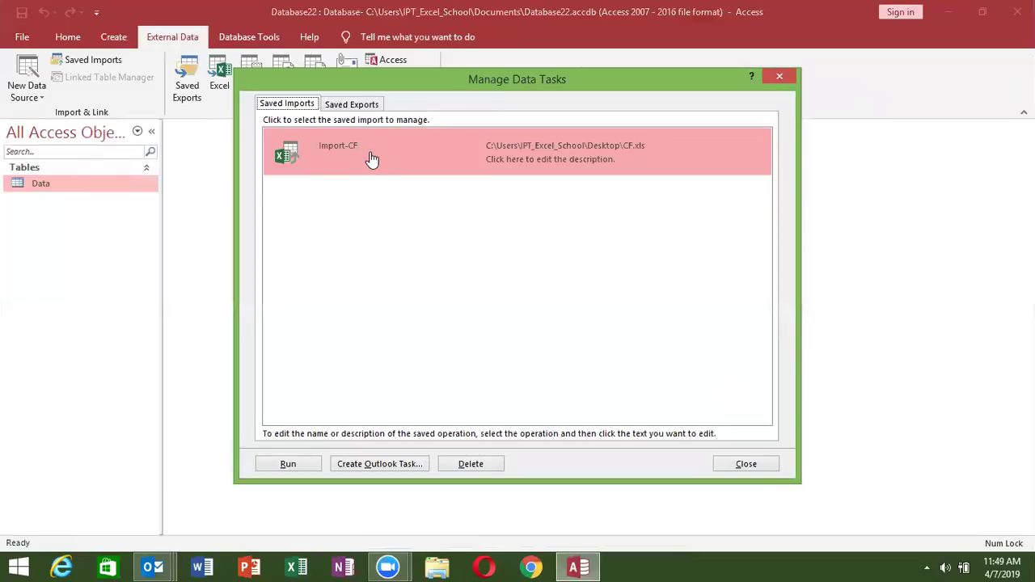
left_click(372, 153)
left_click(288, 178)
left_click(289, 465)
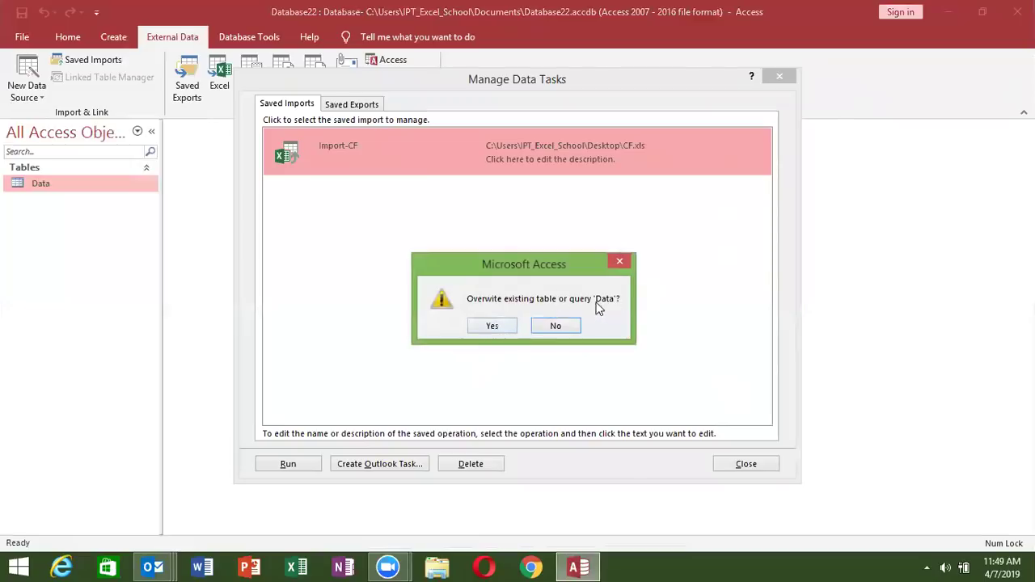
left_click(495, 327)
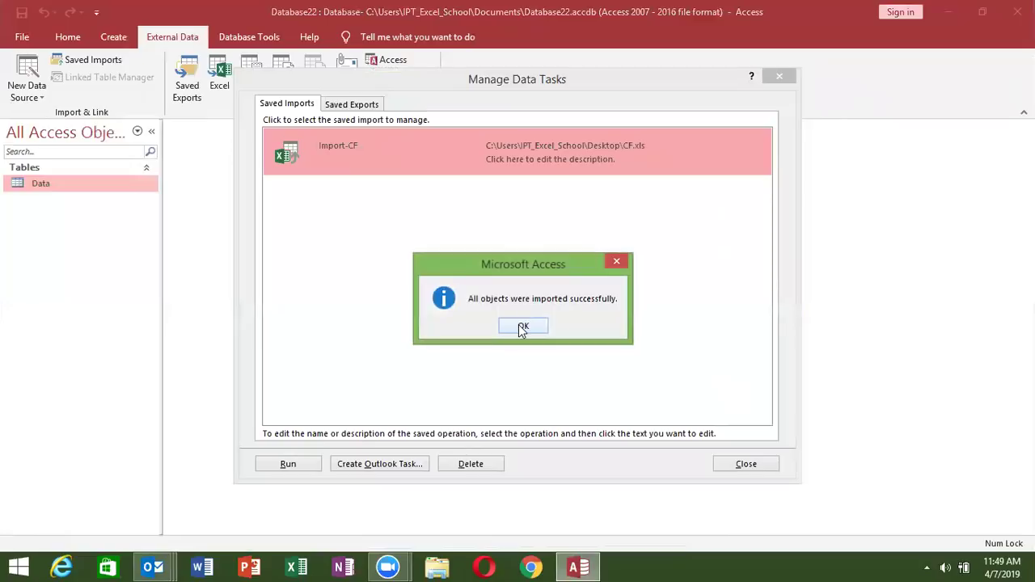
left_click(519, 326)
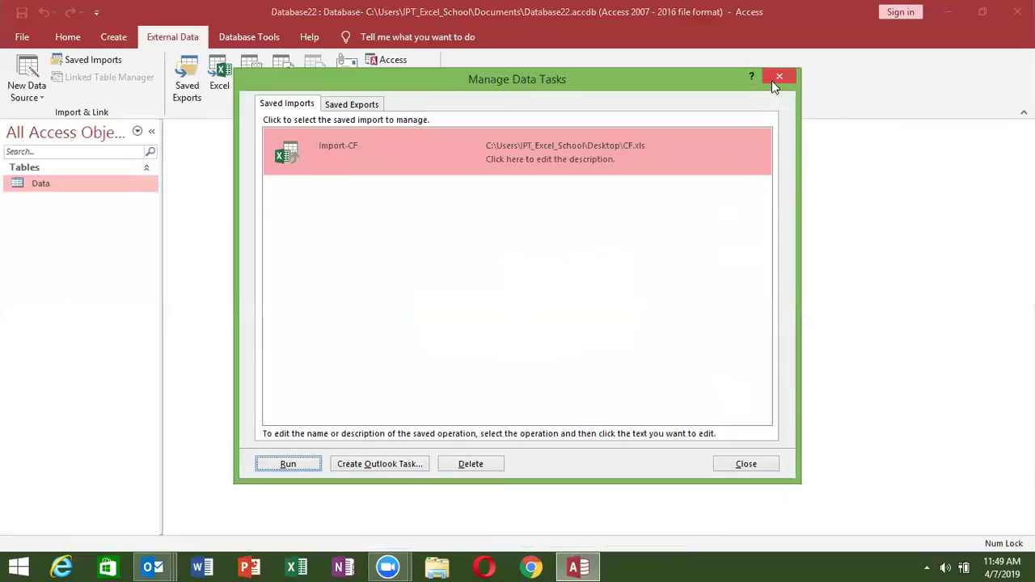
left_click(774, 82)
right_click(72, 186)
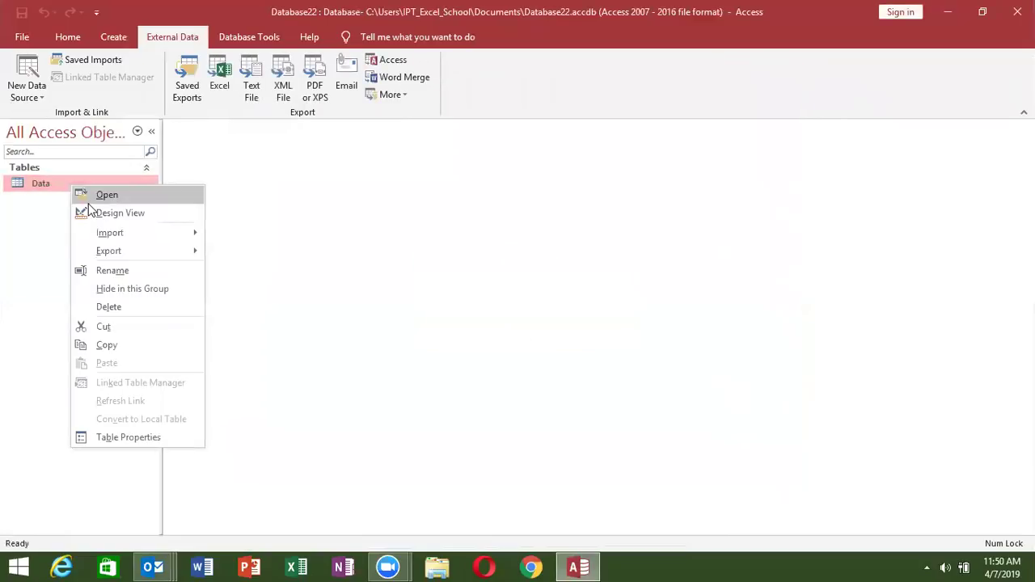
Step: Rename the Data table to Data1
left_click(117, 274)
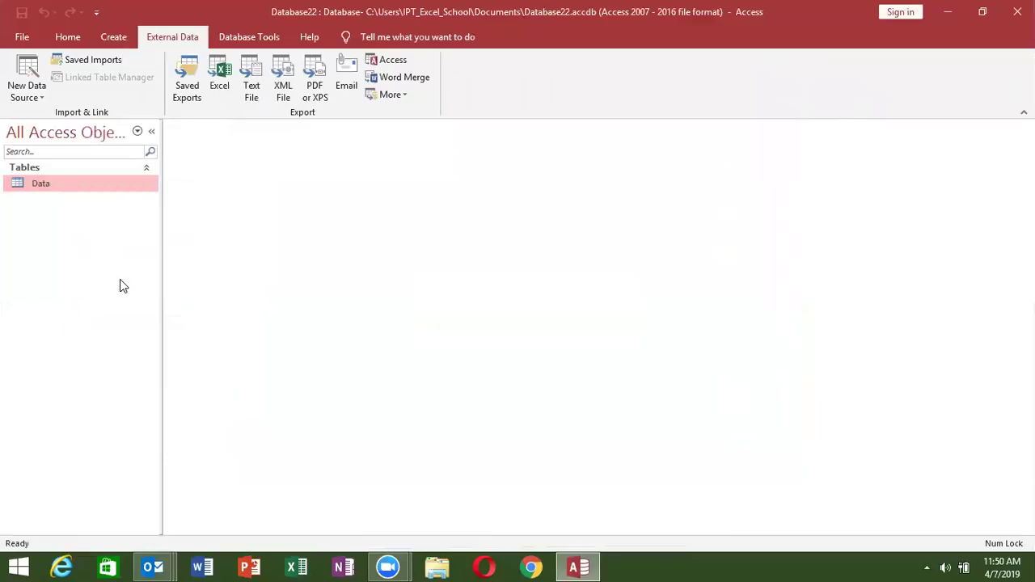
key("End")
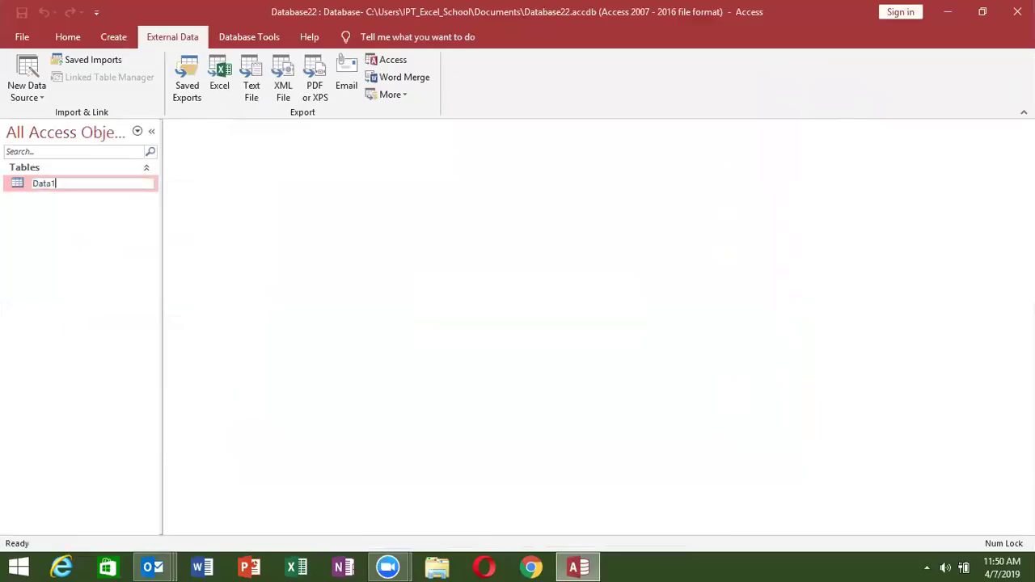
left_click(119, 248)
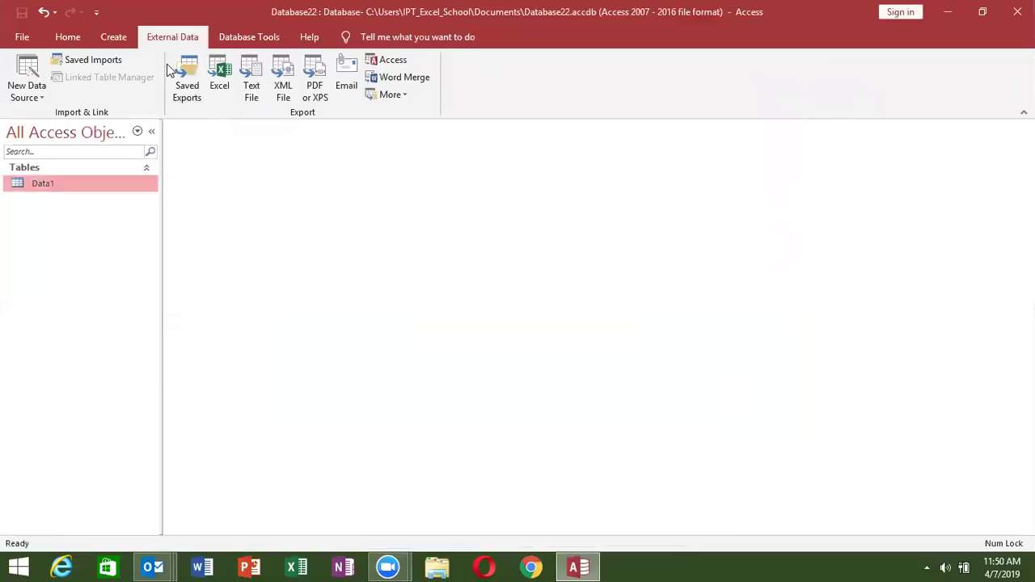
Step: Rerun Import-CF from Saved Imports to recreate the Data table, then close the manager
left_click(87, 60)
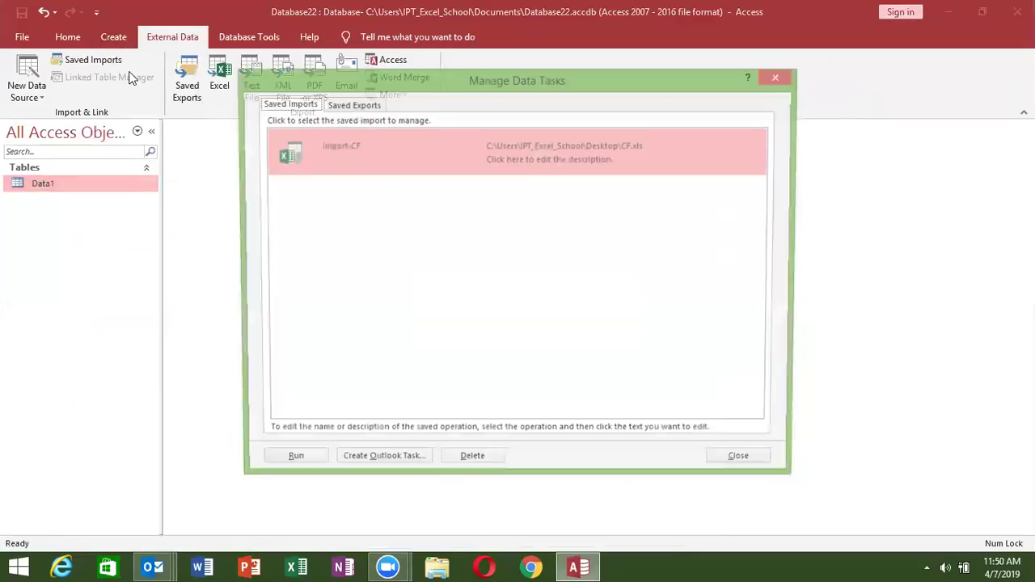
left_click(305, 468)
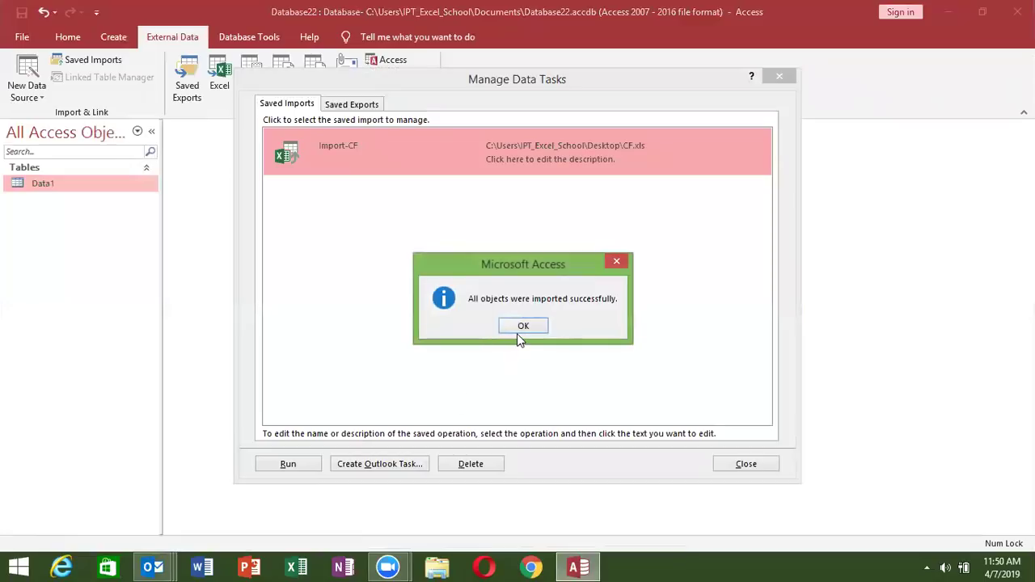
left_click(518, 329)
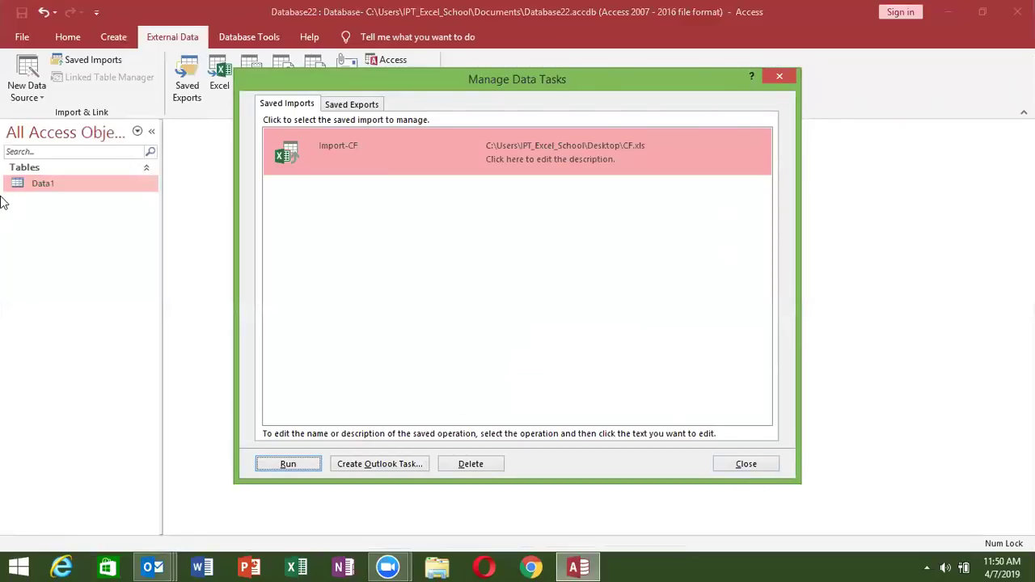
left_click(147, 171)
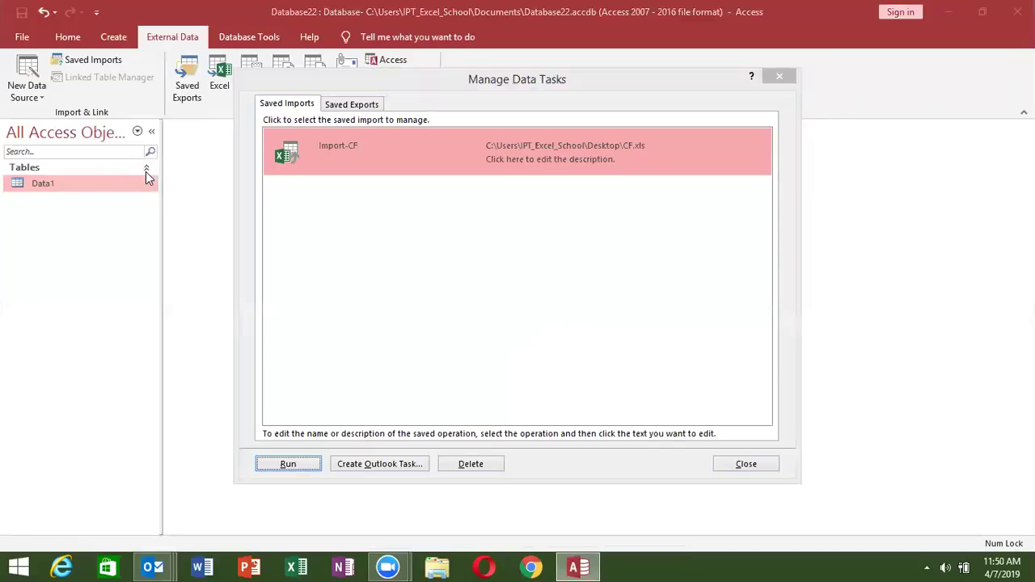
left_click(746, 472)
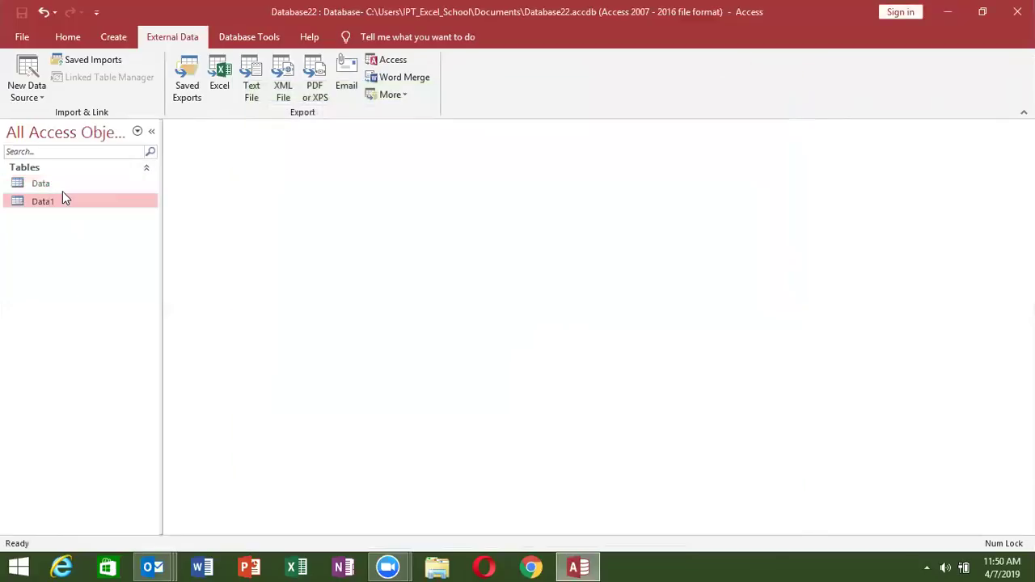
Step: Check the Data table's contents, then delete it and confirm the deletion
left_click(62, 190)
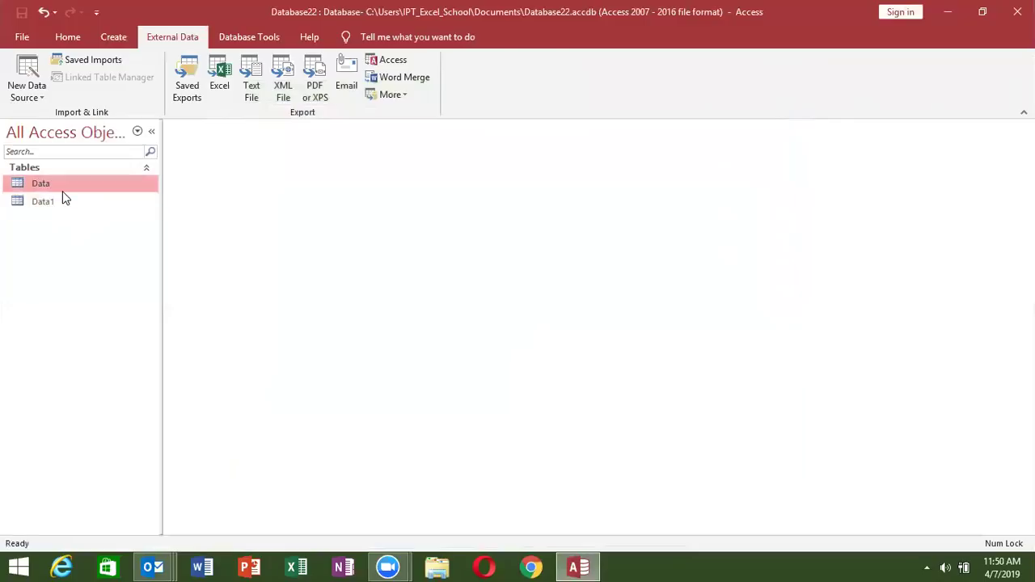
double_click(62, 192)
left_click(1026, 128)
right_click(39, 184)
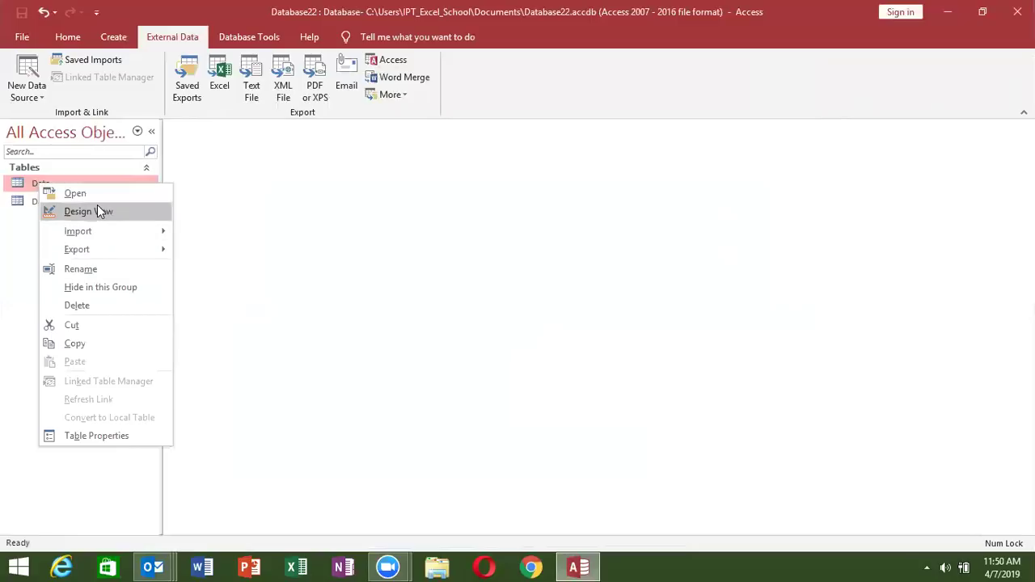
left_click(95, 306)
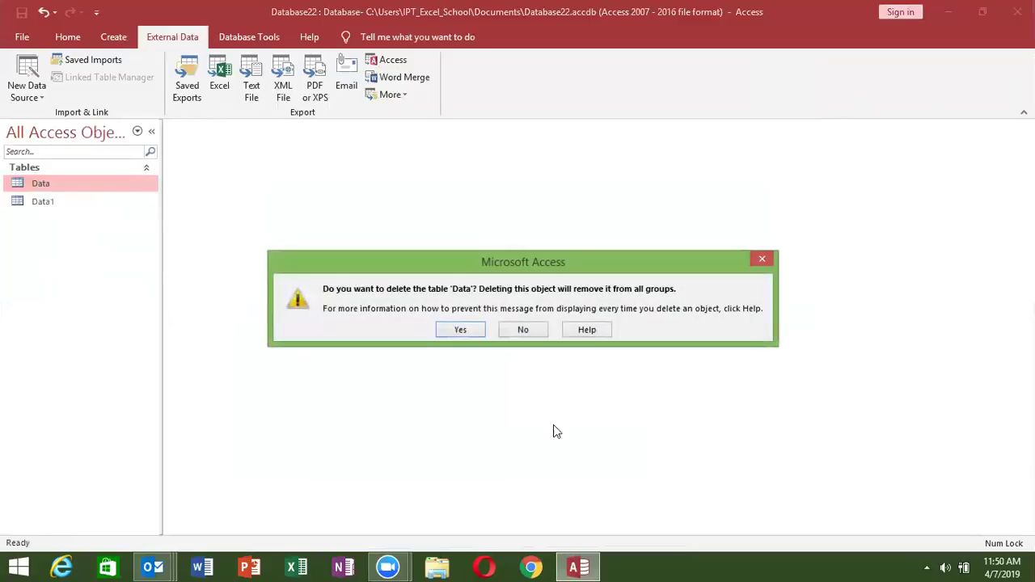
left_click(459, 331)
Step: Run Import-CF from the Outlook reminder task, close the task, dismiss the reminder, and select Data1
mouse_move(160, 567)
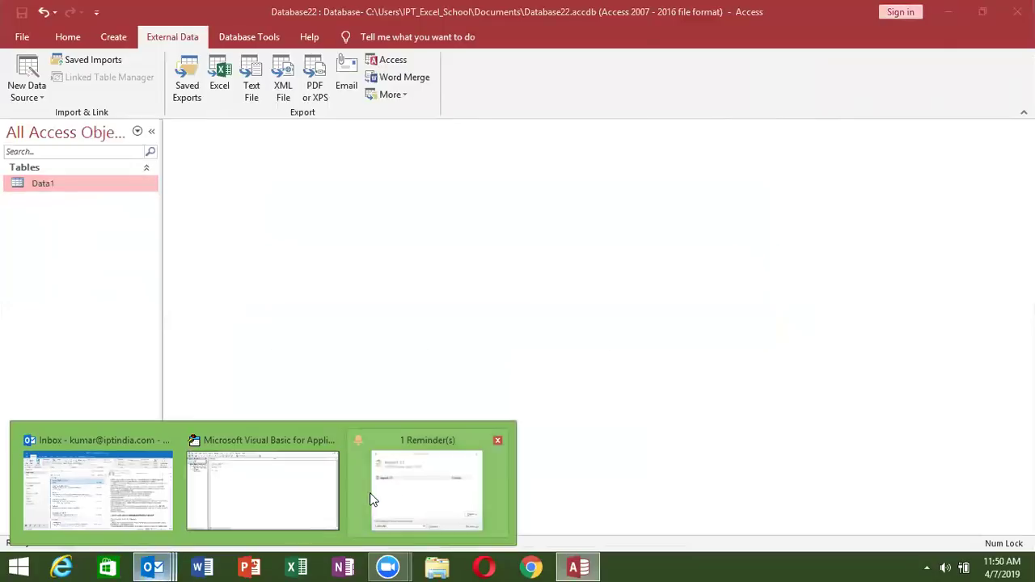
left_click(384, 497)
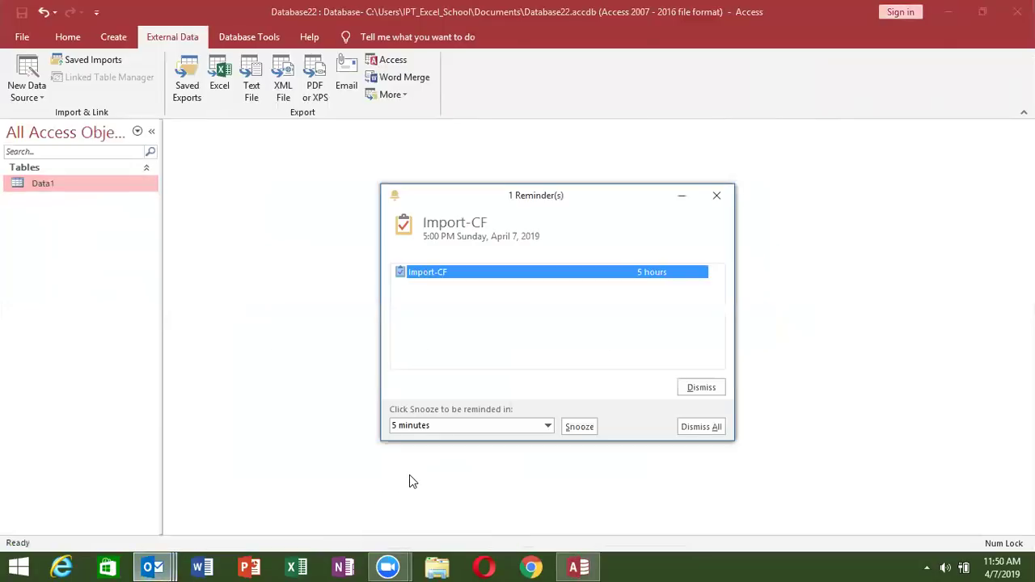
left_click(165, 564)
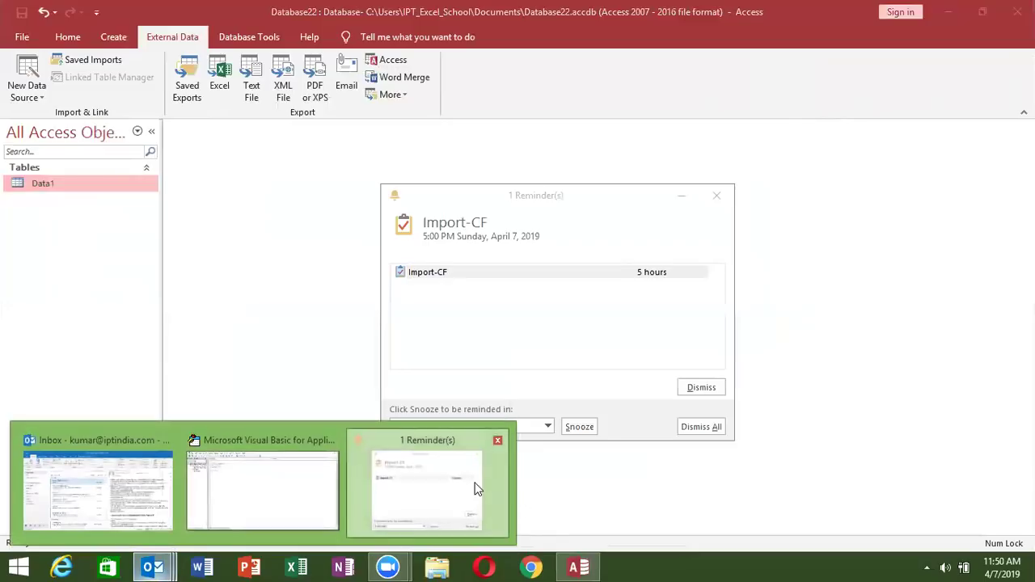
left_click(476, 488)
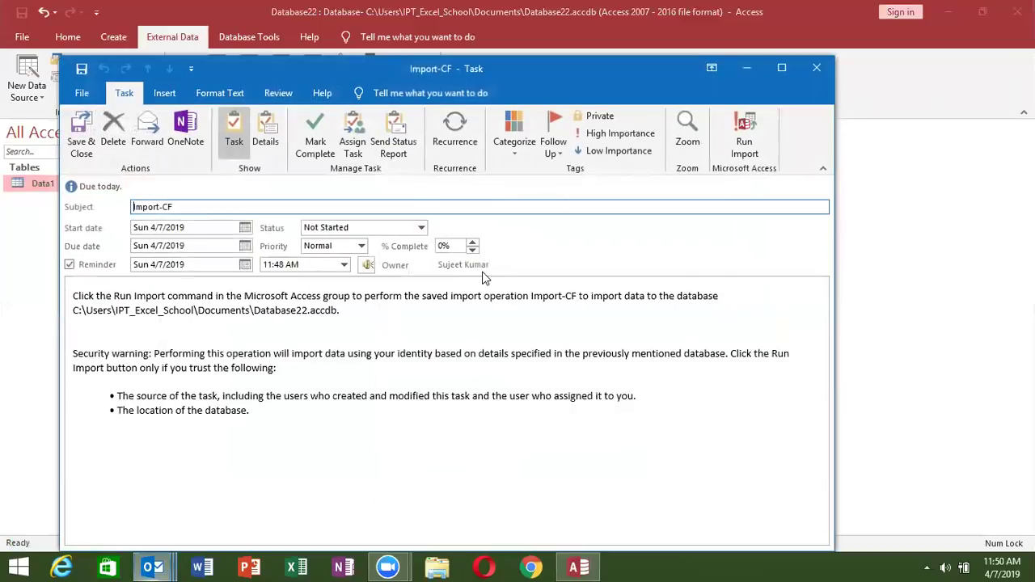
left_click(742, 149)
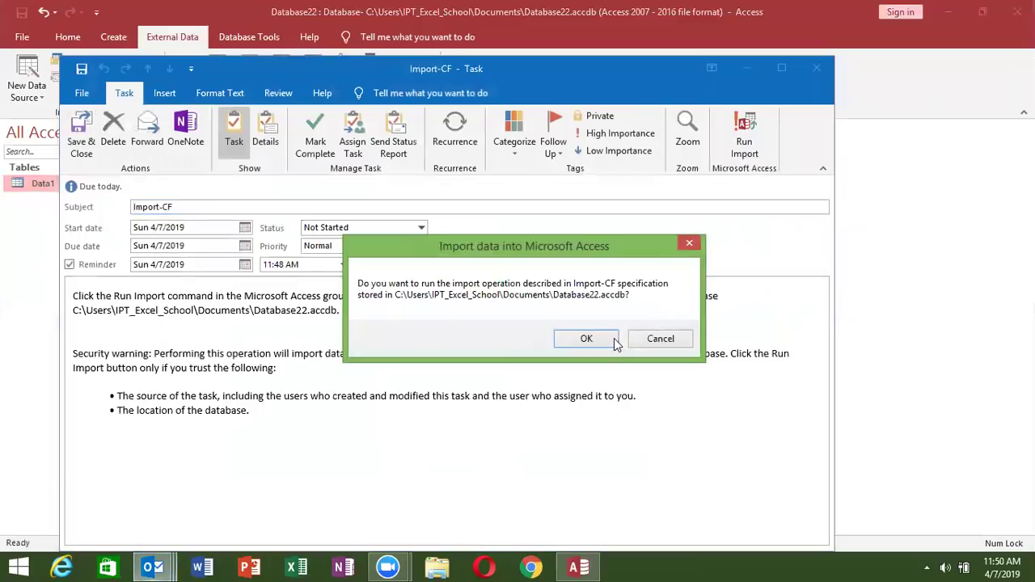
left_click(588, 338)
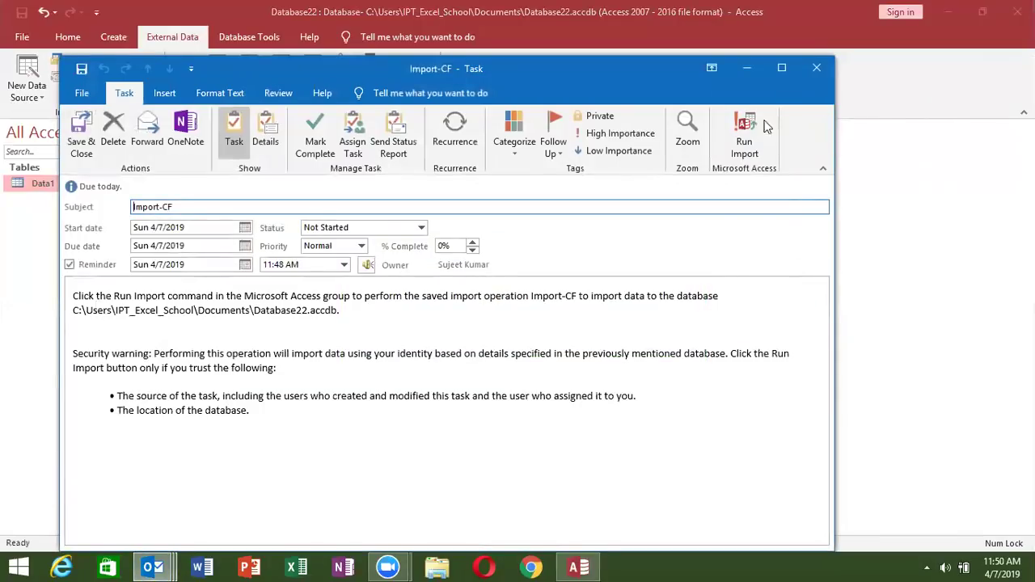
left_click(815, 68)
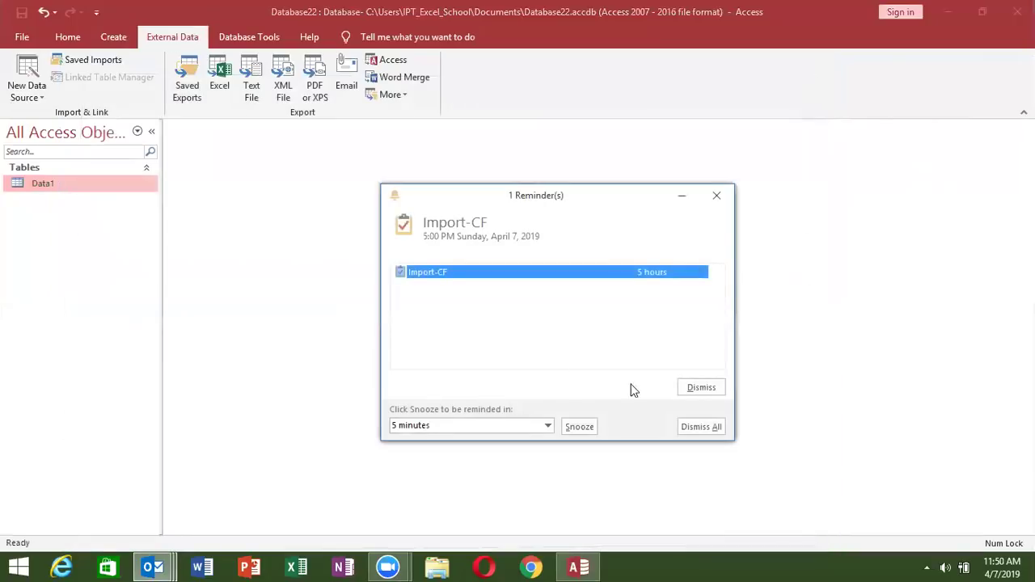
left_click(686, 426)
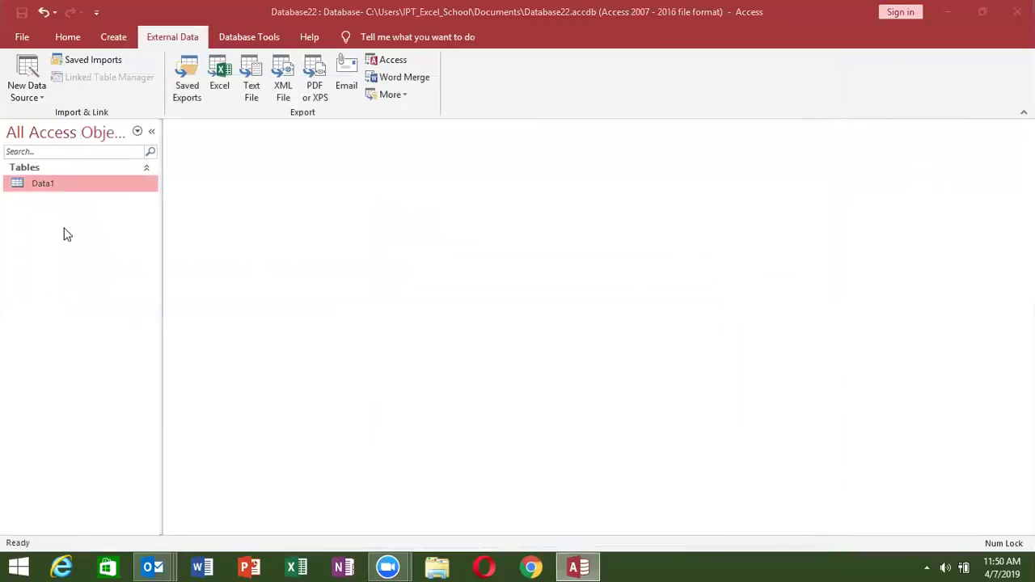
left_click(148, 168)
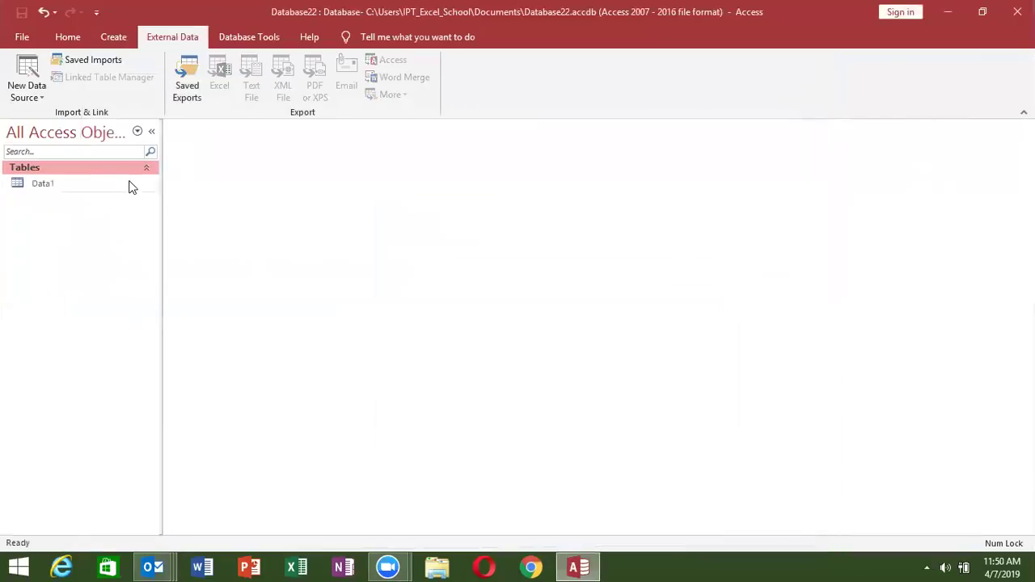
left_click(132, 185)
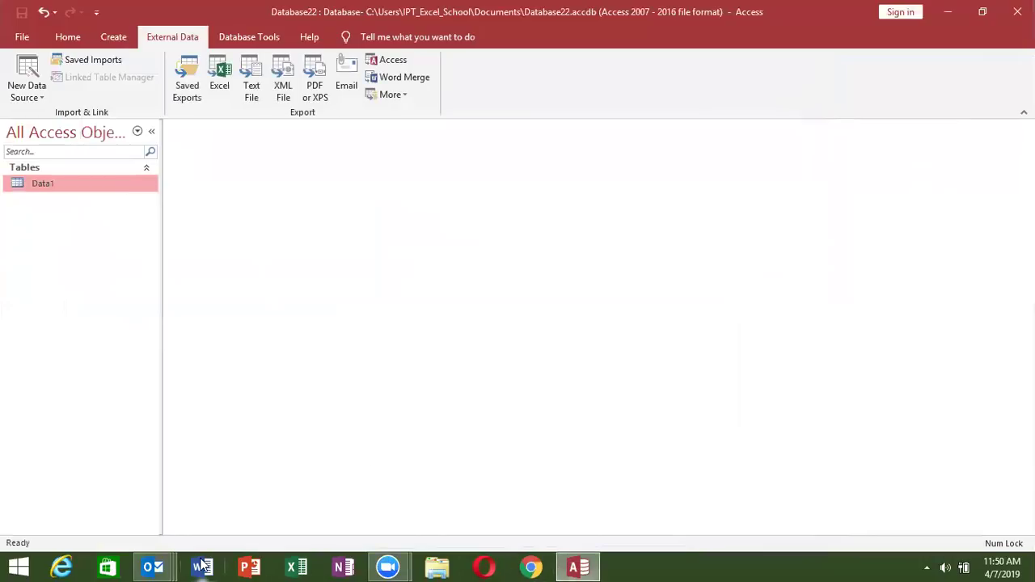
Step: Run Import-CF from the reopened reminder task, then Save & Close it and Dismiss All reminders
mouse_move(153, 567)
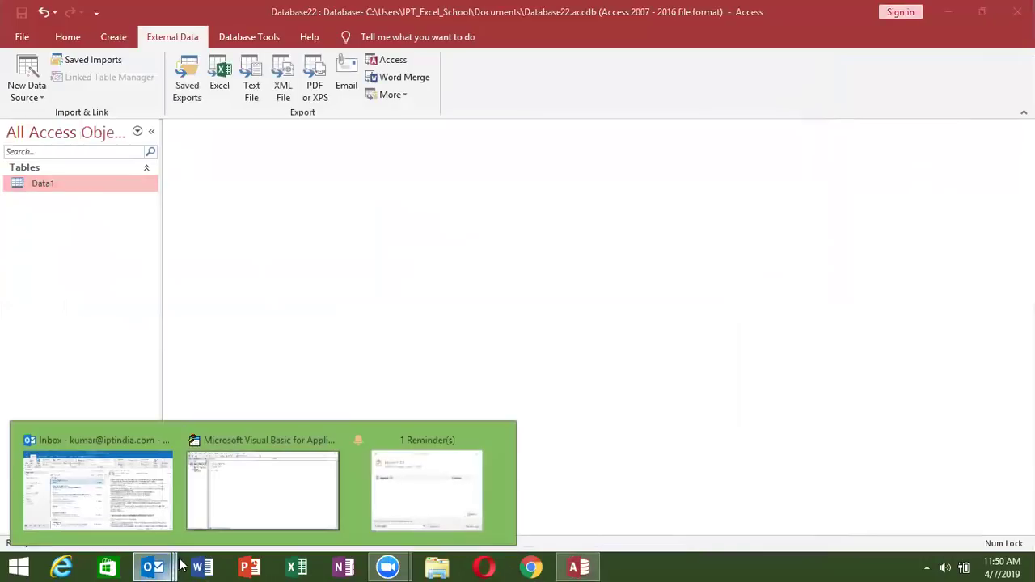
left_click(392, 497)
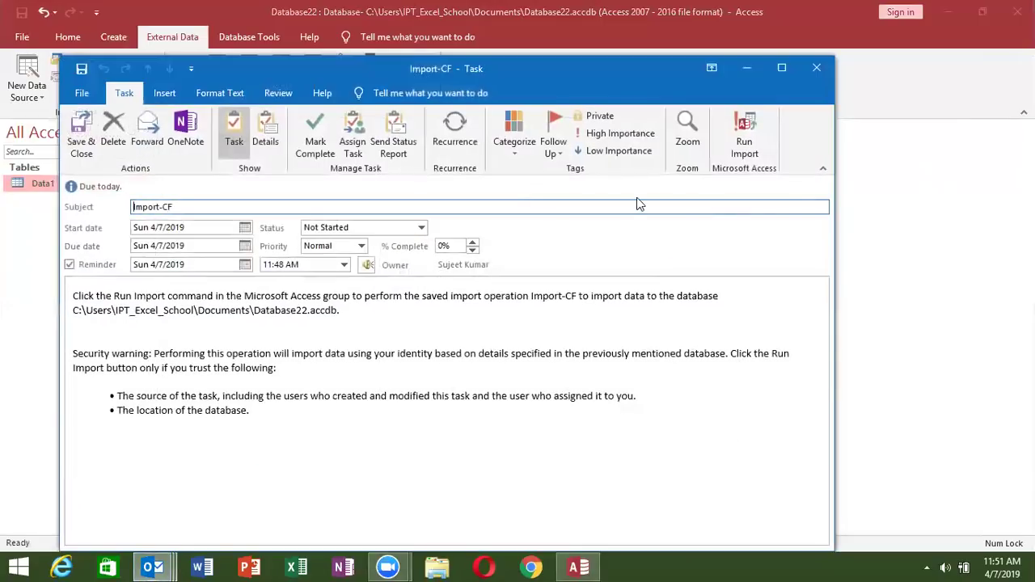
left_click(736, 154)
left_click(754, 156)
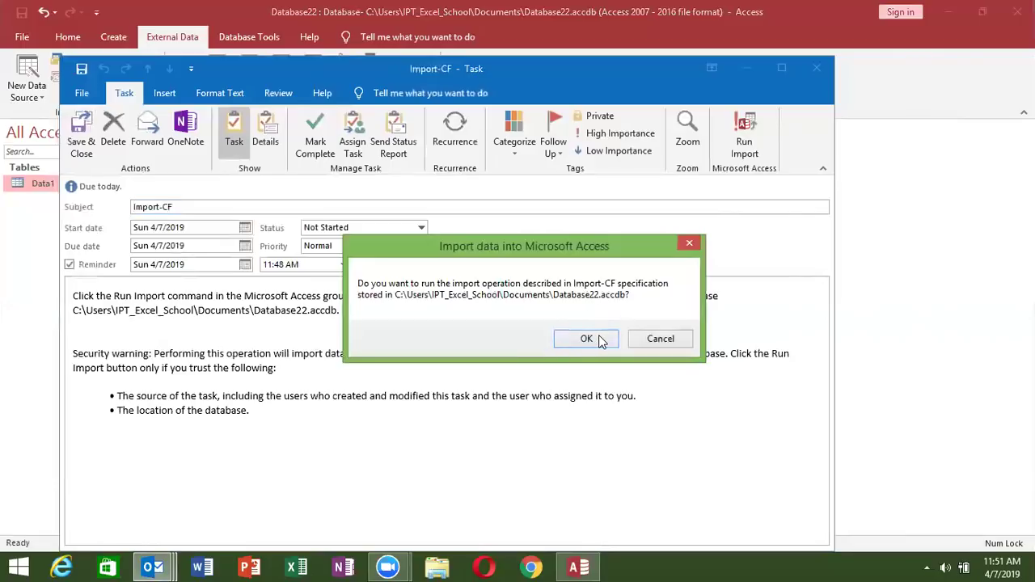
left_click(567, 341)
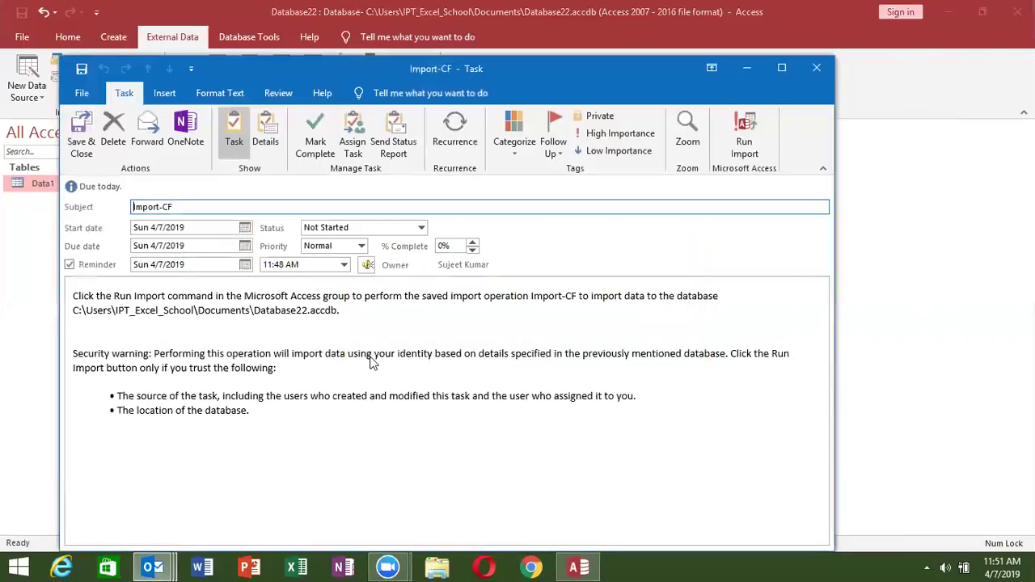
left_click(326, 368)
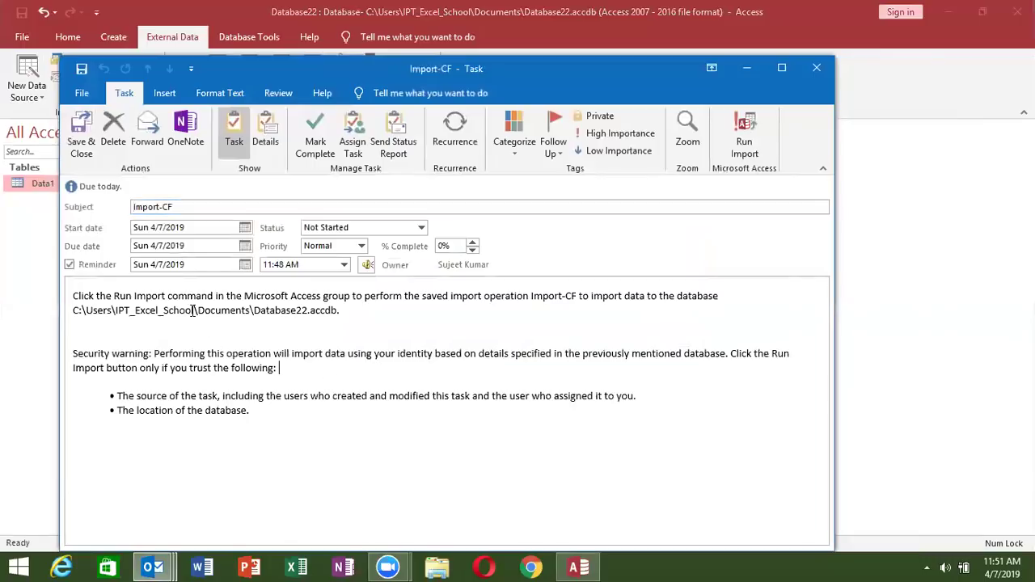
left_click(81, 134)
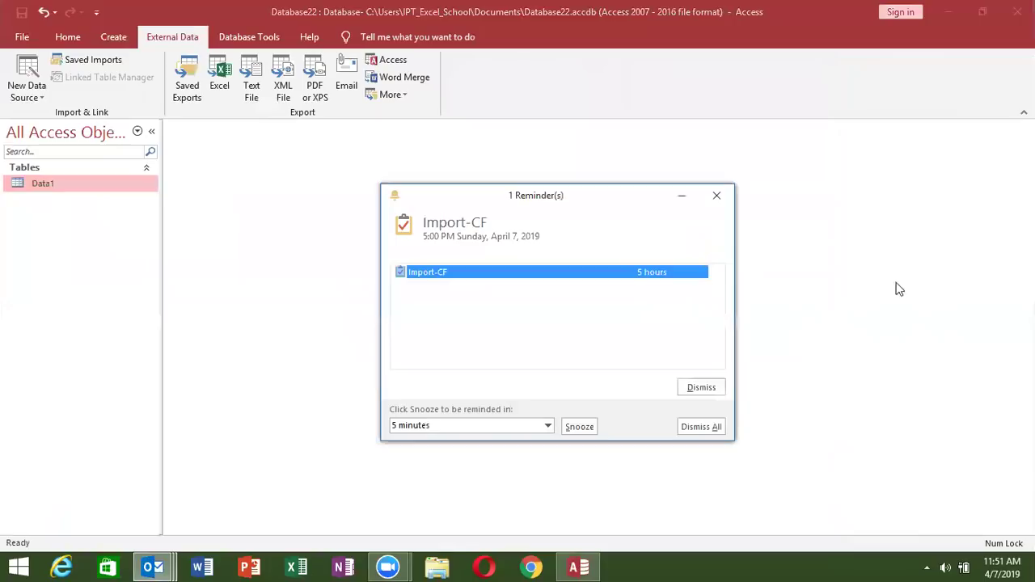
left_click(691, 429)
left_click(530, 353)
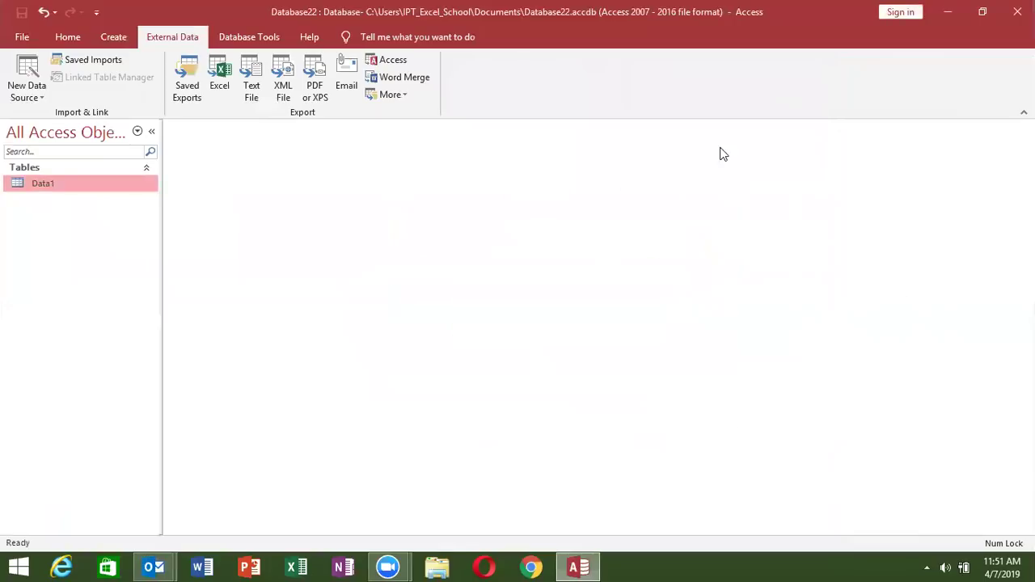
Step: Glance at Saved Imports, then delete the Data1 table and confirm, leaving only Data
left_click(89, 60)
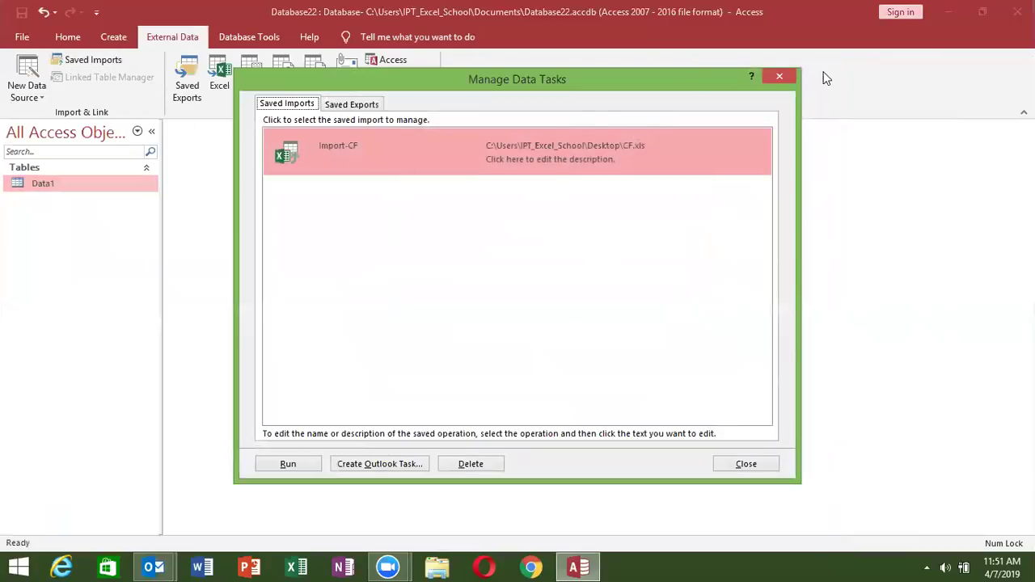
left_click(781, 78)
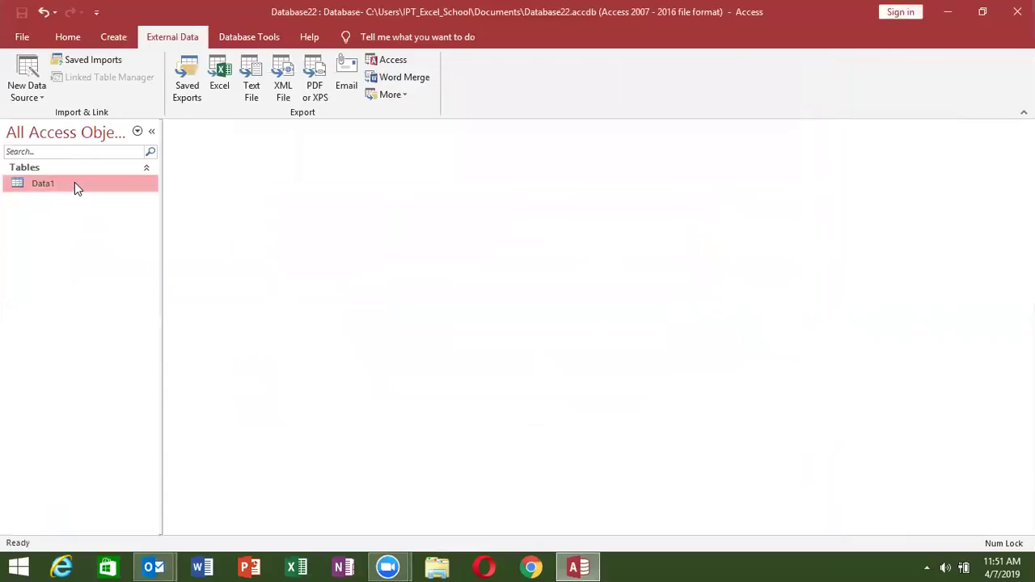
key("Delete")
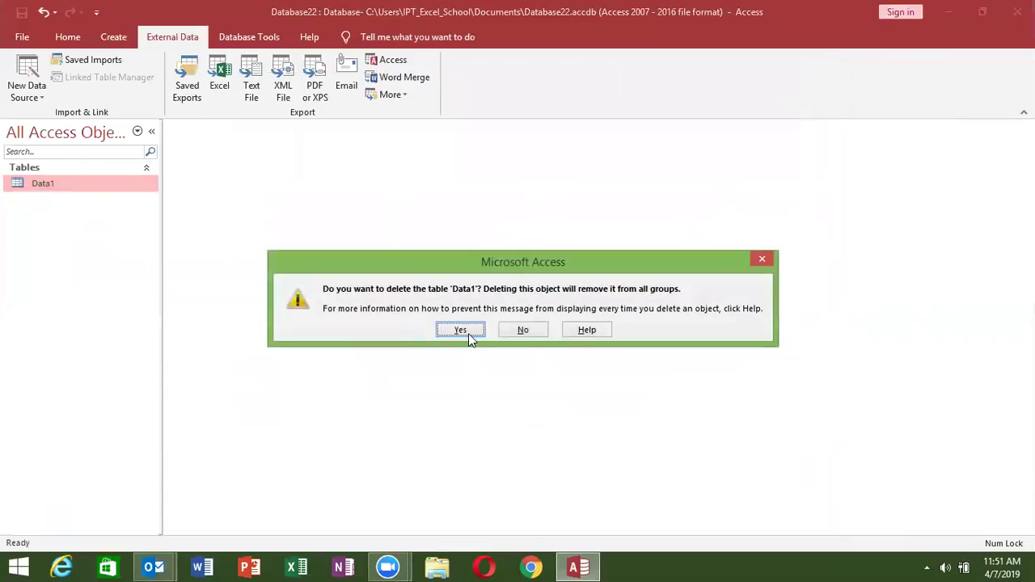
left_click(467, 331)
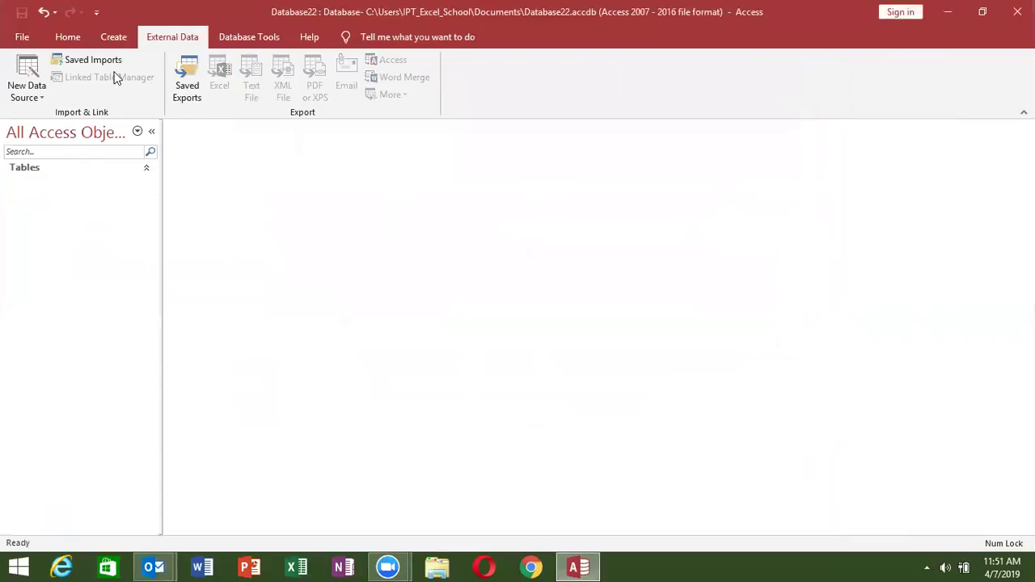
left_click(37, 96)
Step: Start an Excel import set to append records to the Data table
mouse_move(73, 134)
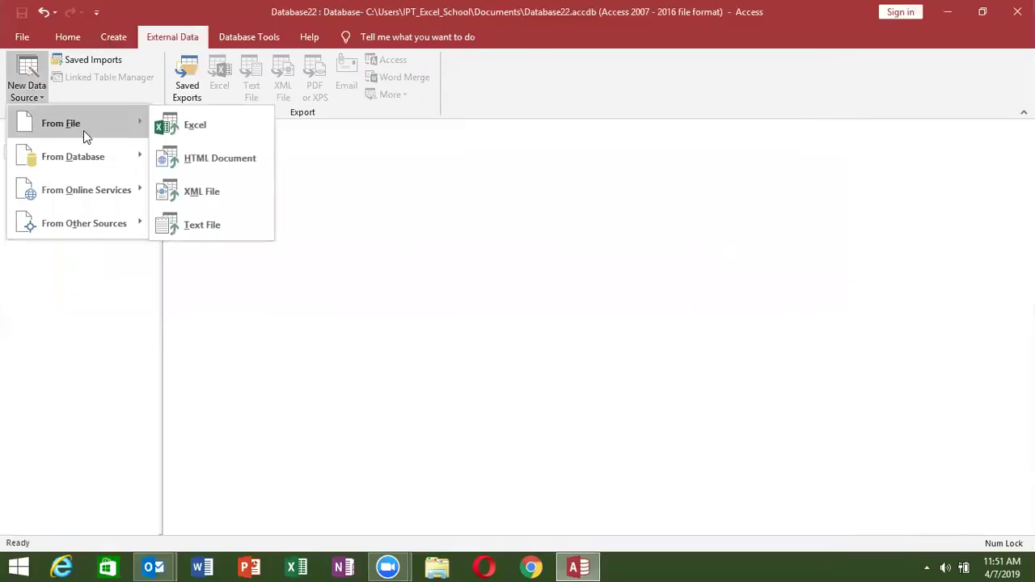
left_click(186, 126)
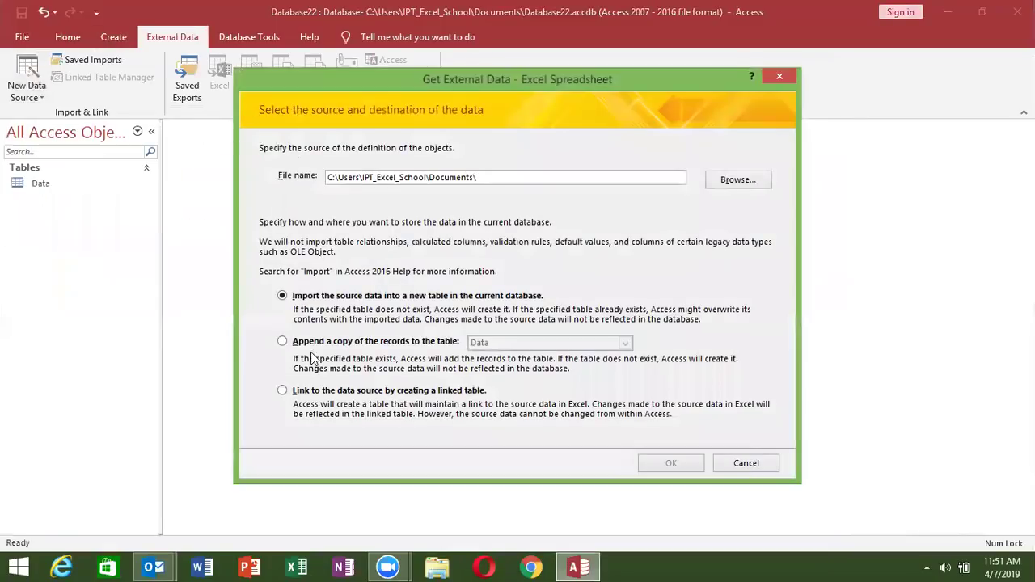
left_click(293, 343)
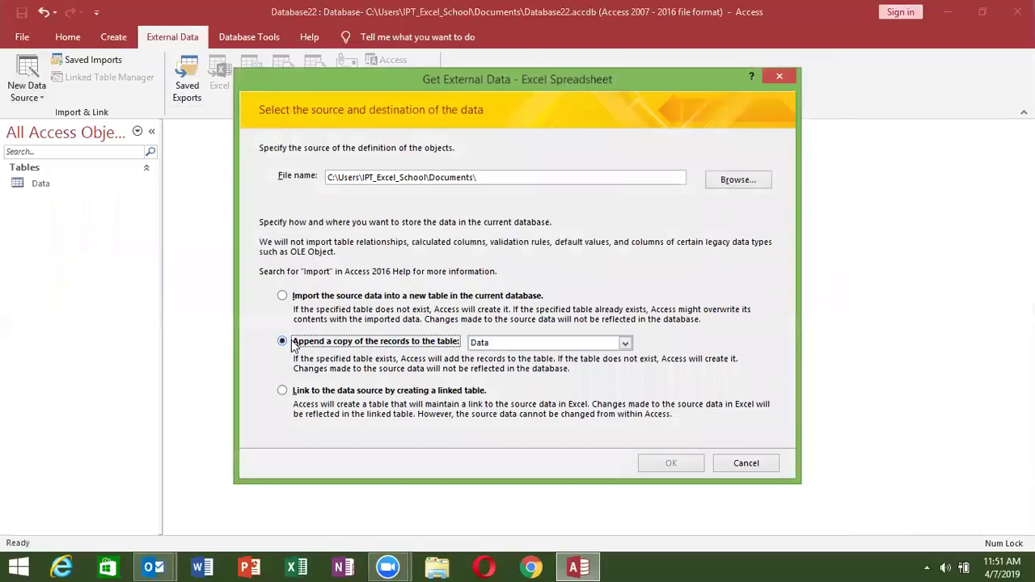
Step: Choose CF.xls on the Desktop as the source and advance to the wizard's final step
left_click(741, 186)
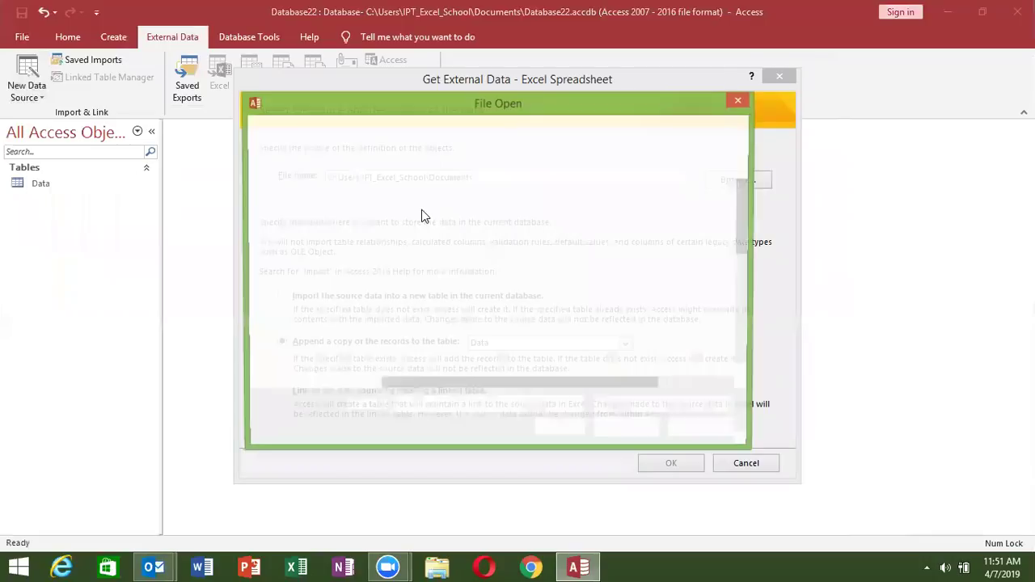
left_click_drag(748, 223, 736, 303)
left_click(300, 205)
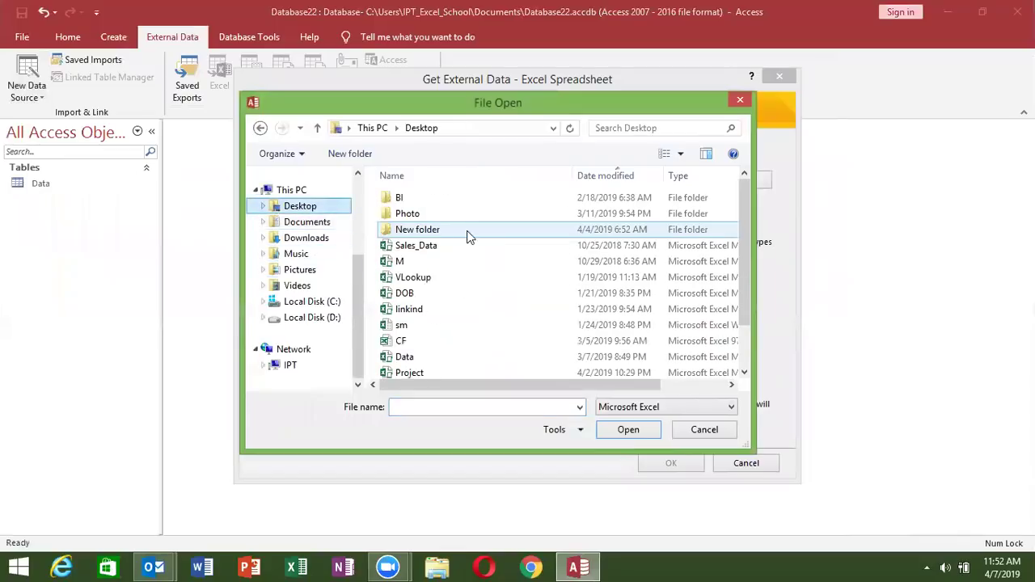
left_click(429, 277)
key("c")
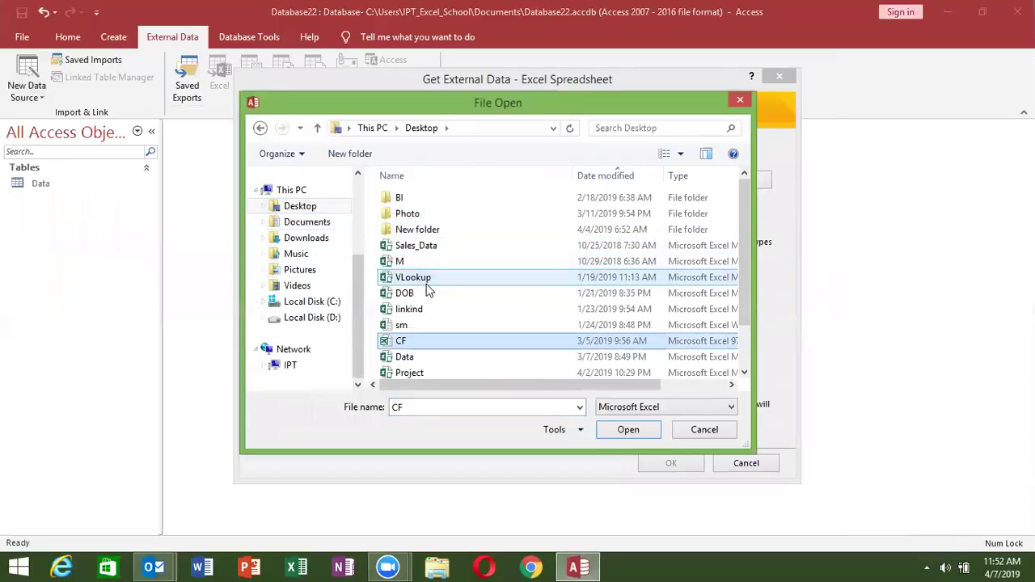
double_click(432, 346)
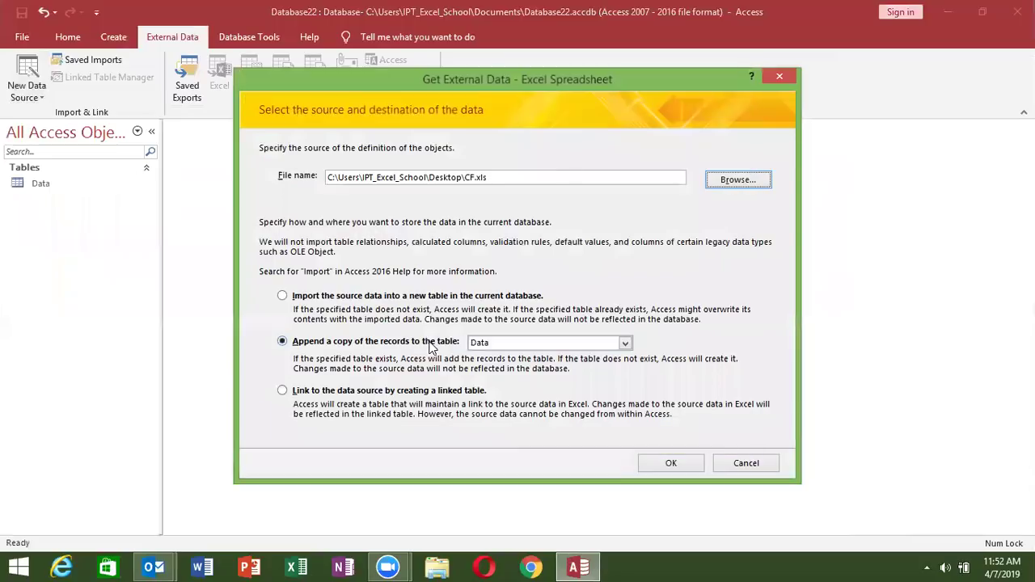
left_click(670, 465)
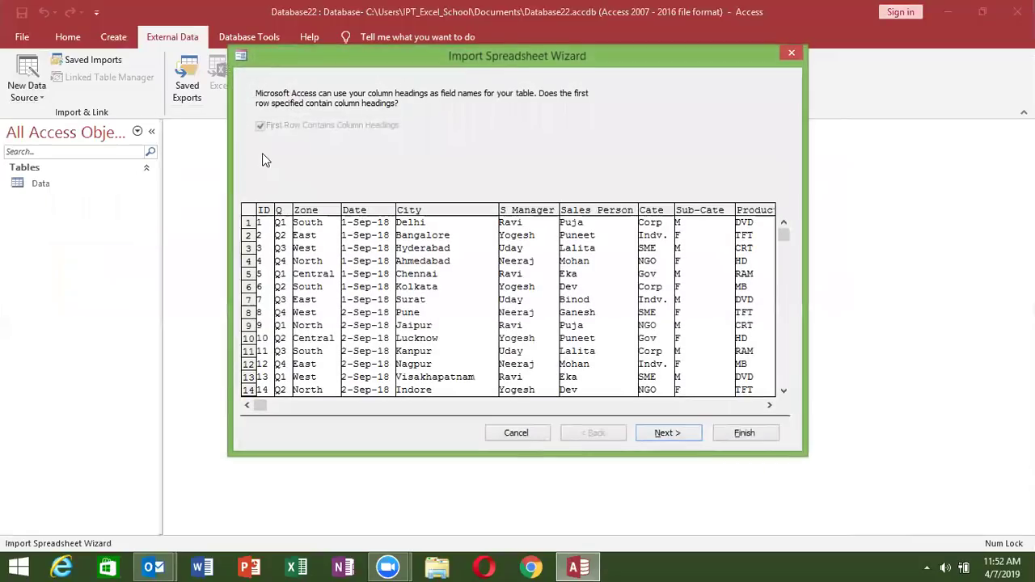
left_click(687, 432)
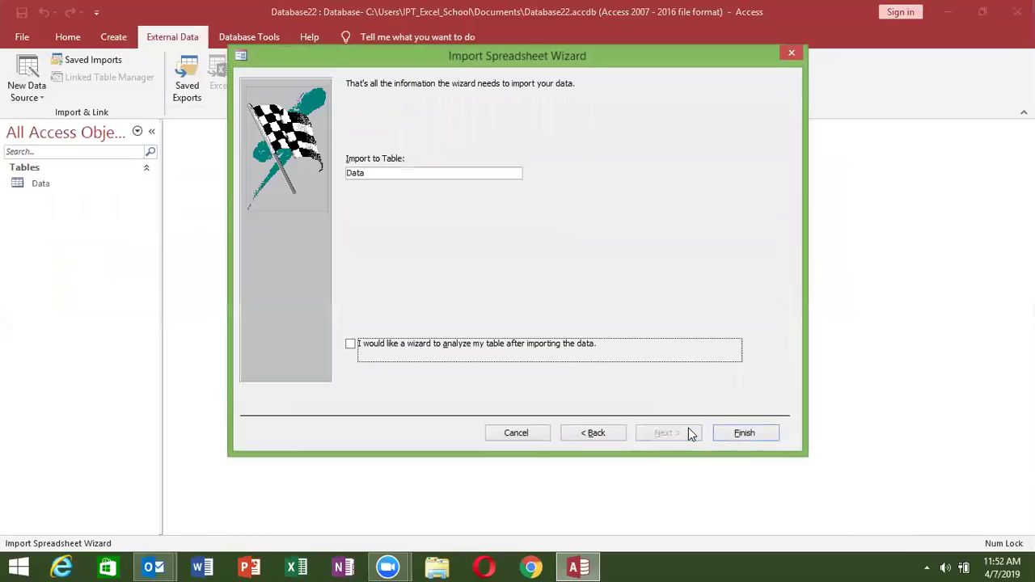
Step: Attempt the append twice, dismissing the 'Field Q doesn't exist' errors, then close the wizard
left_click(737, 434)
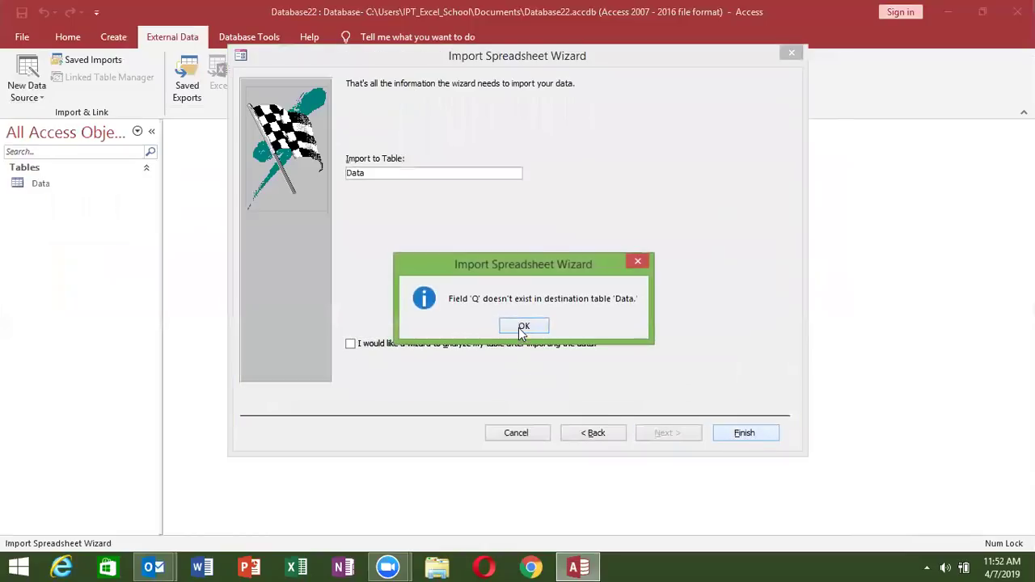
left_click(522, 327)
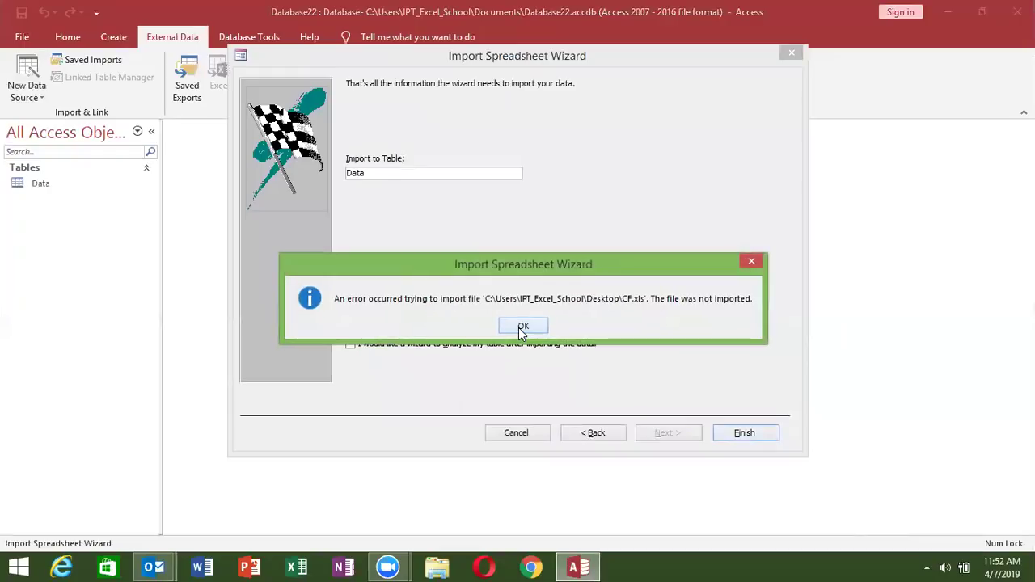
left_click(522, 327)
left_click(744, 435)
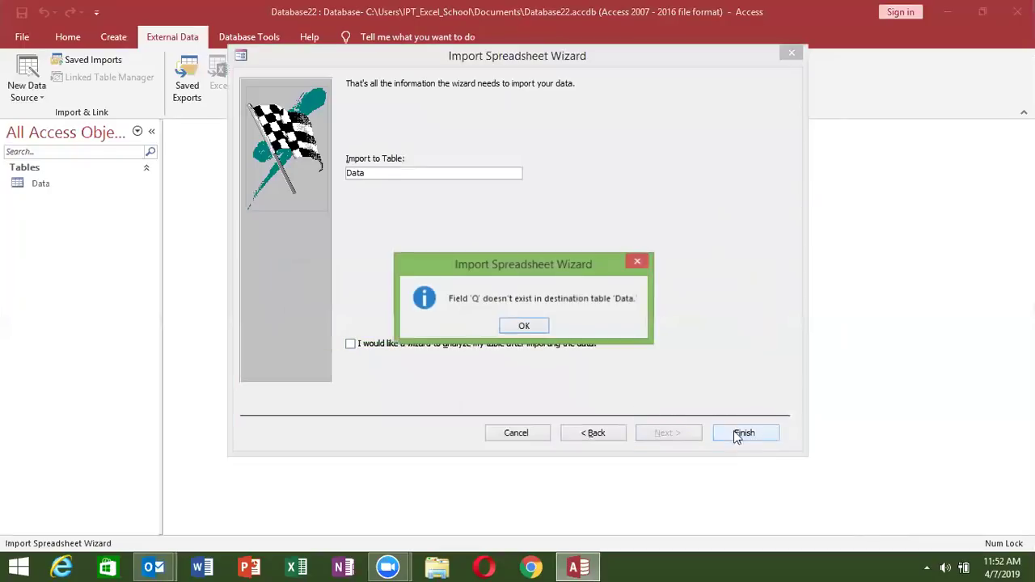
left_click(510, 330)
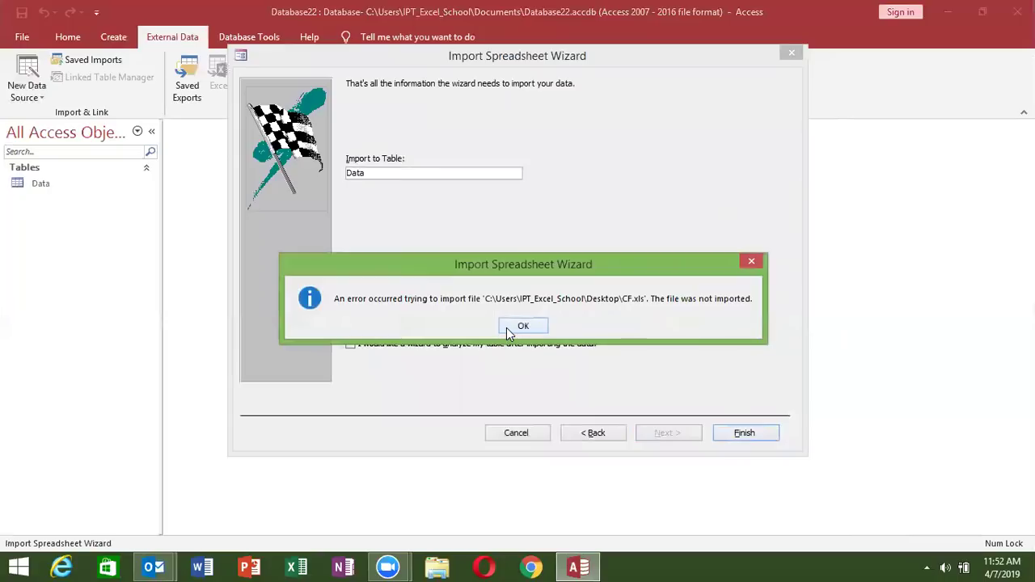
left_click(510, 330)
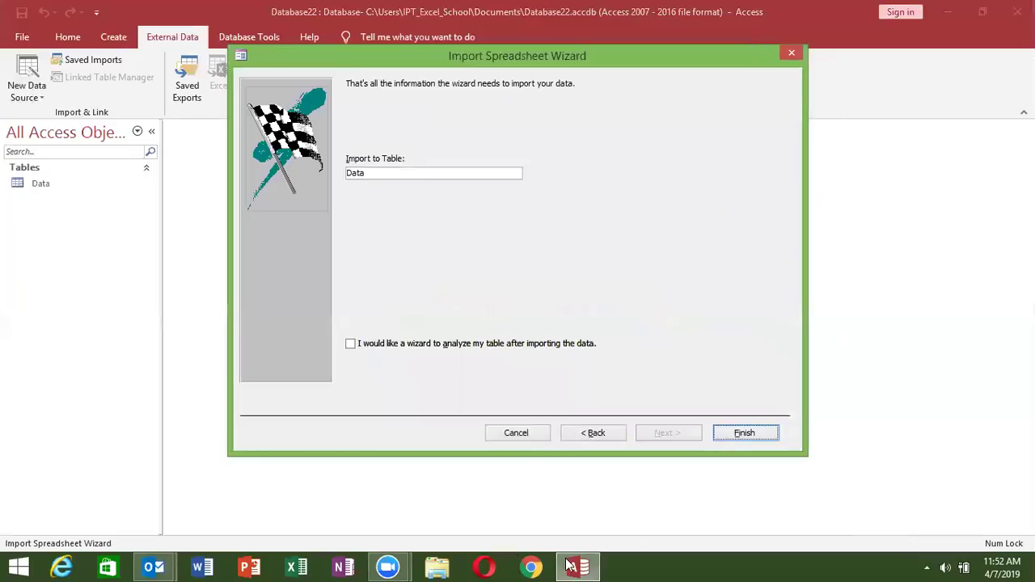
left_click(791, 52)
double_click(56, 191)
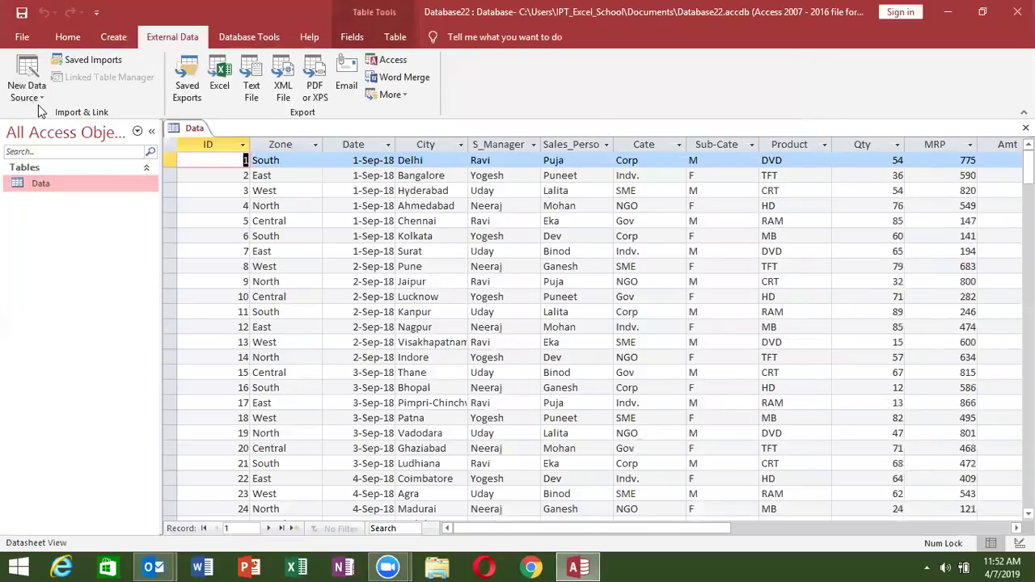
scroll(69, 97, "down", 4)
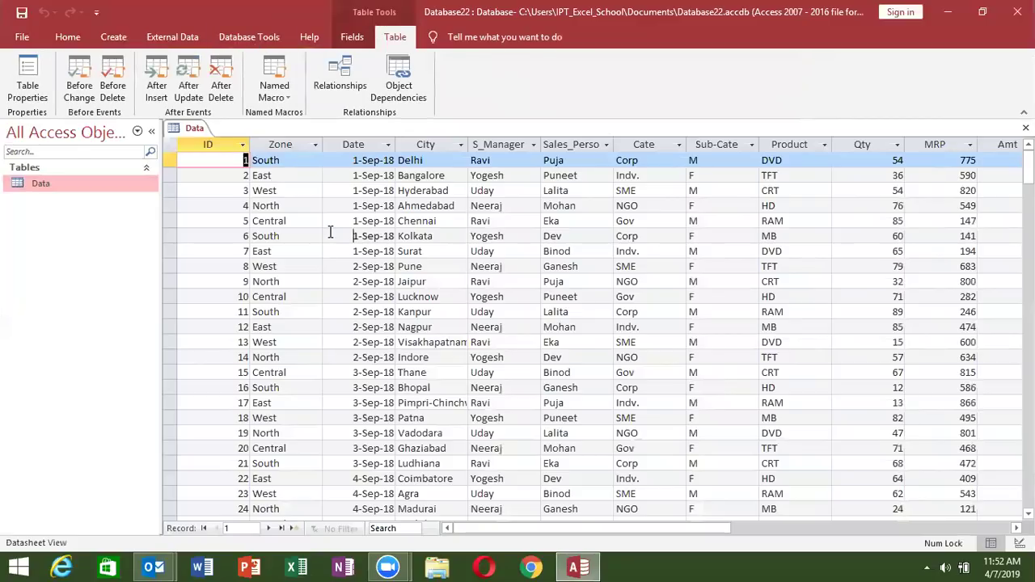
left_click(327, 237)
scroll(328, 223, "down", 5)
scroll(328, 222, "down", 12)
scroll(326, 220, "down", 3)
scroll(326, 218, "down", 15)
scroll(324, 216, "up", 7)
scroll(324, 216, "up", 7)
scroll(326, 215, "up", 9)
scroll(326, 215, "up", 12)
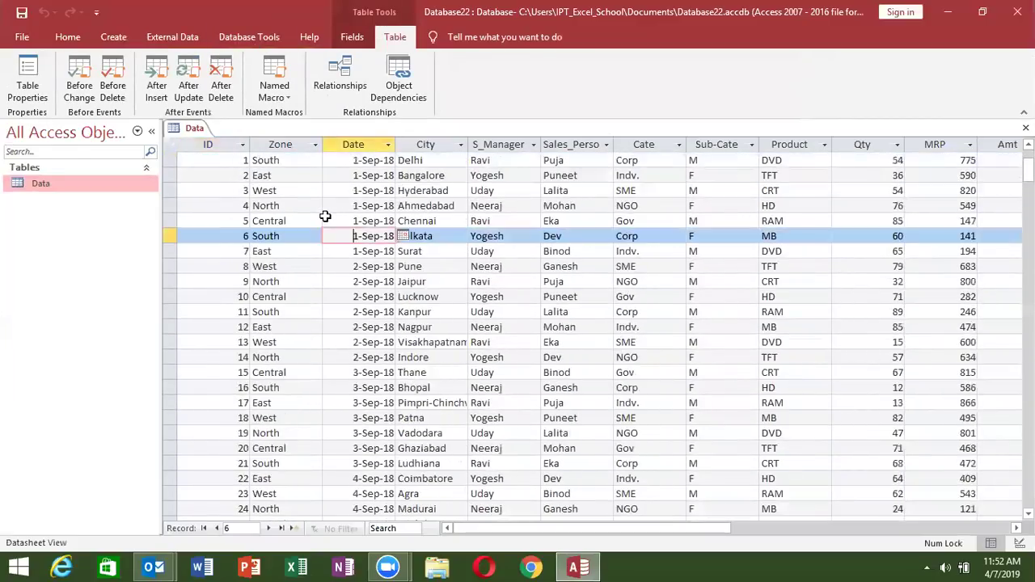
left_click(113, 36)
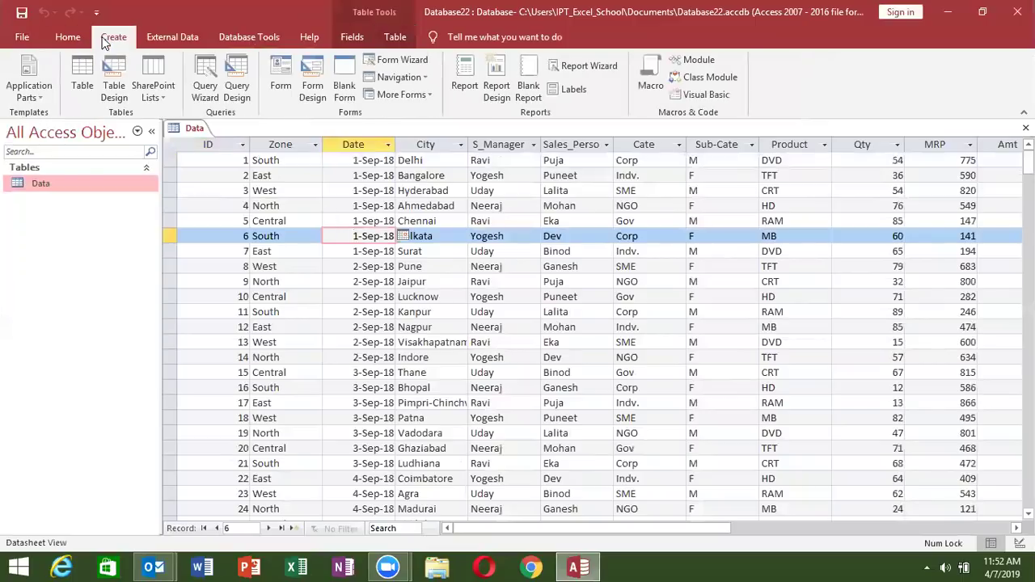
left_click(258, 38)
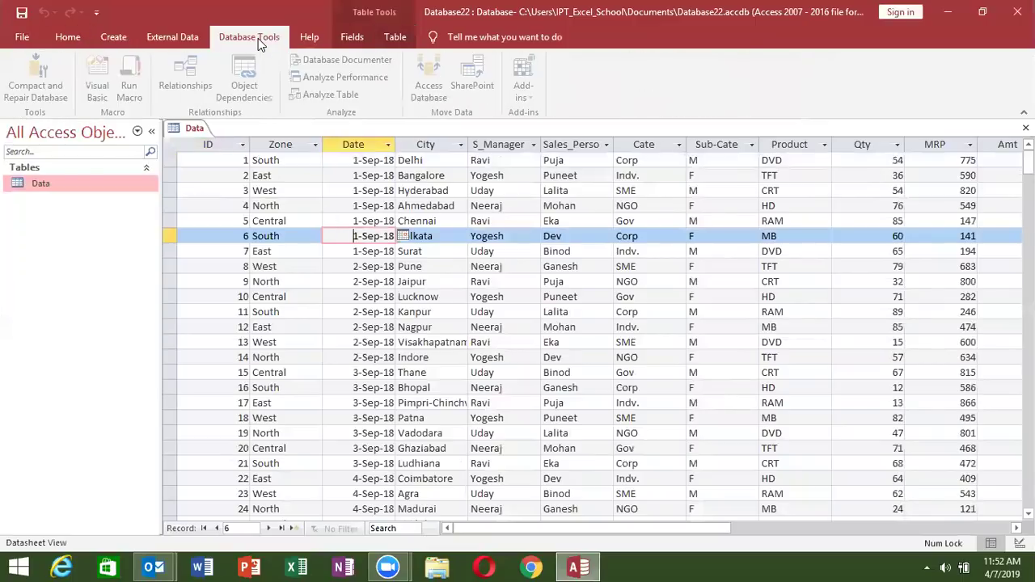
left_click(159, 41)
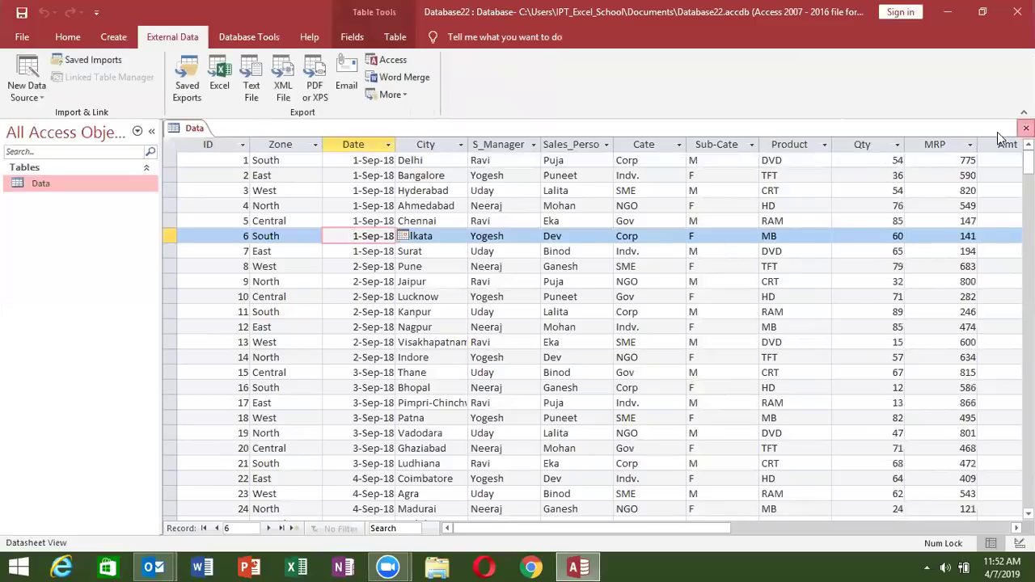
left_click(1026, 128)
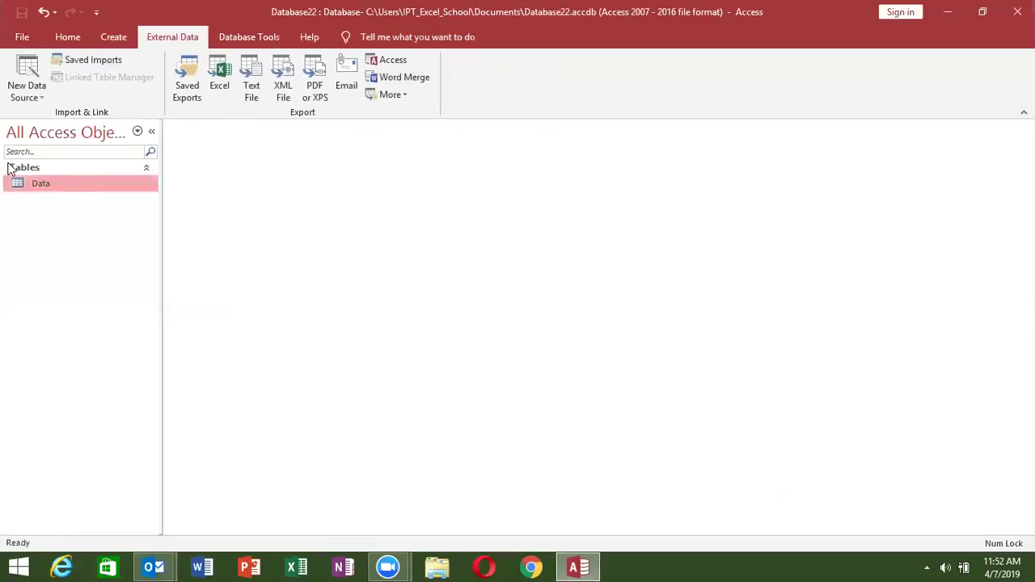
left_click(45, 96)
mouse_move(60, 125)
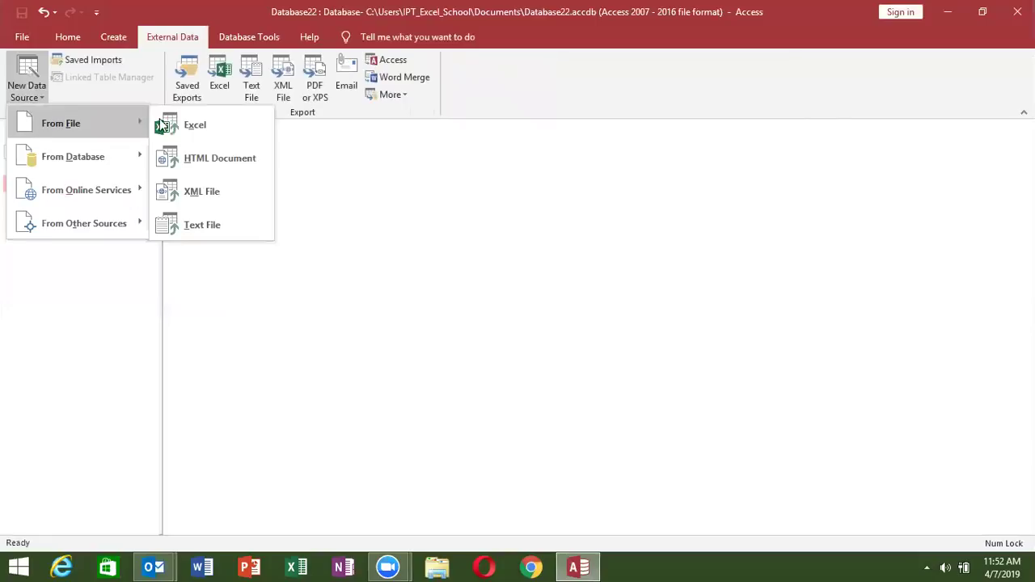
left_click(244, 127)
left_click(421, 347)
left_click(577, 346)
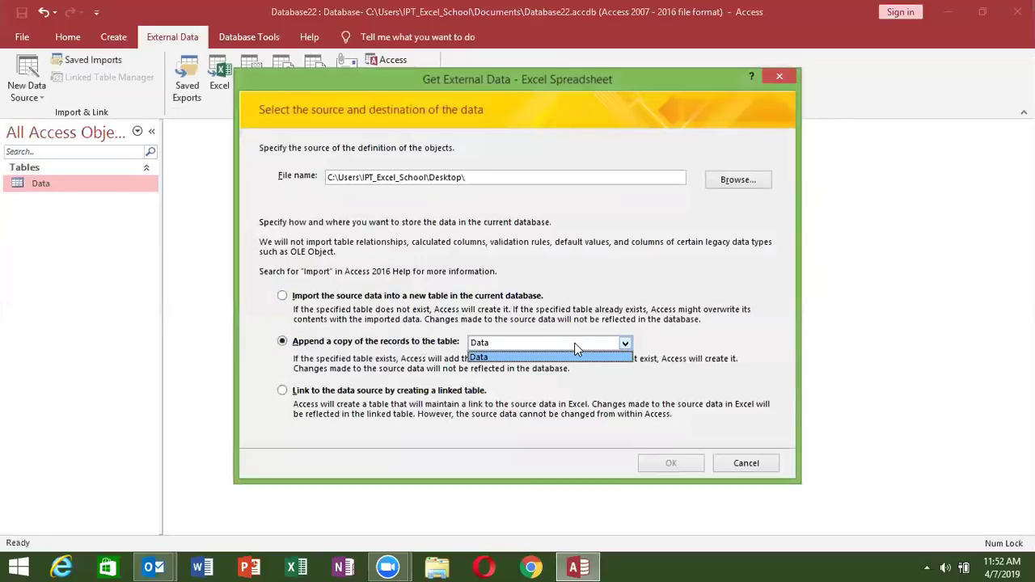
left_click(577, 348)
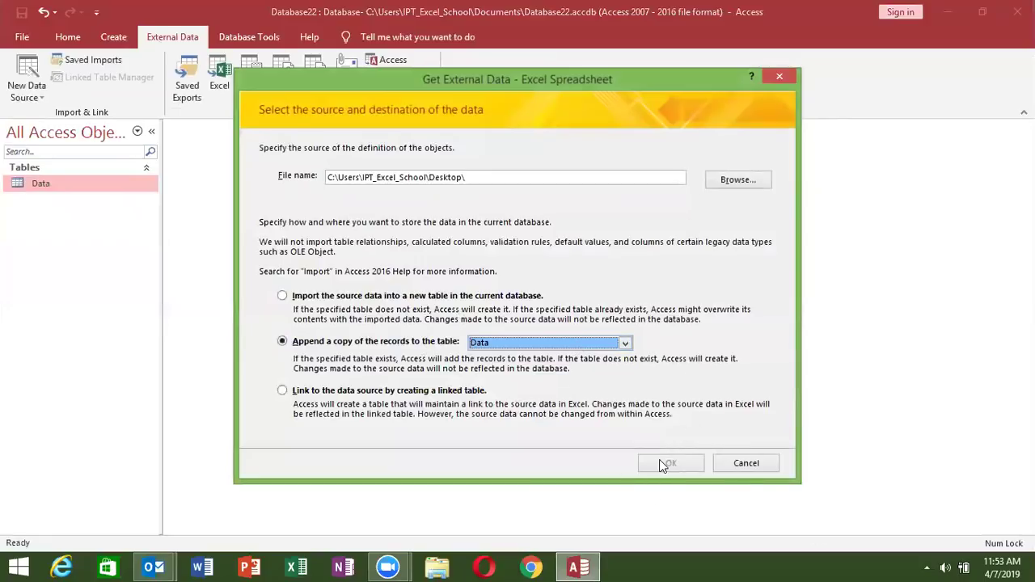
left_click(738, 179)
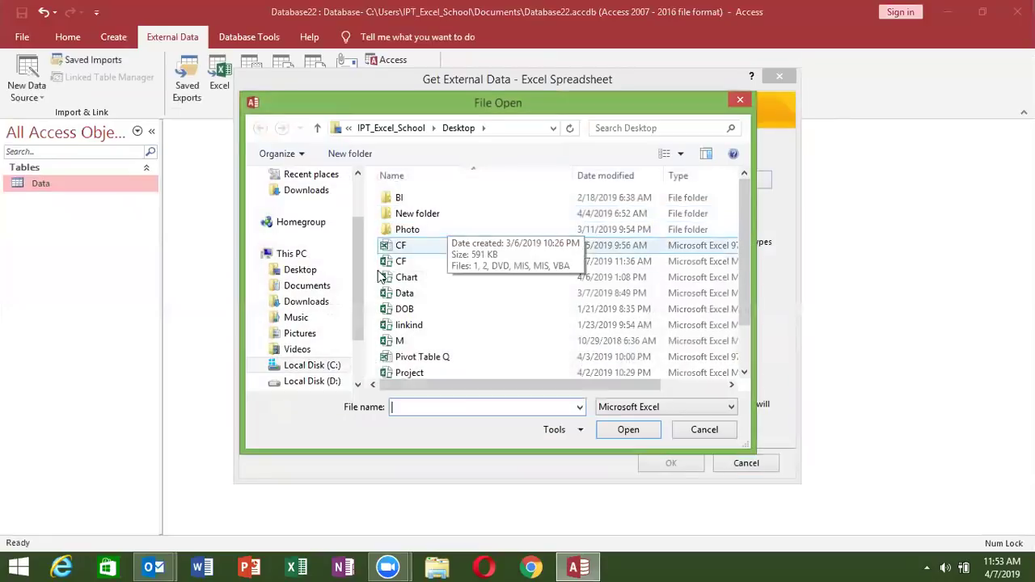
left_click(400, 261)
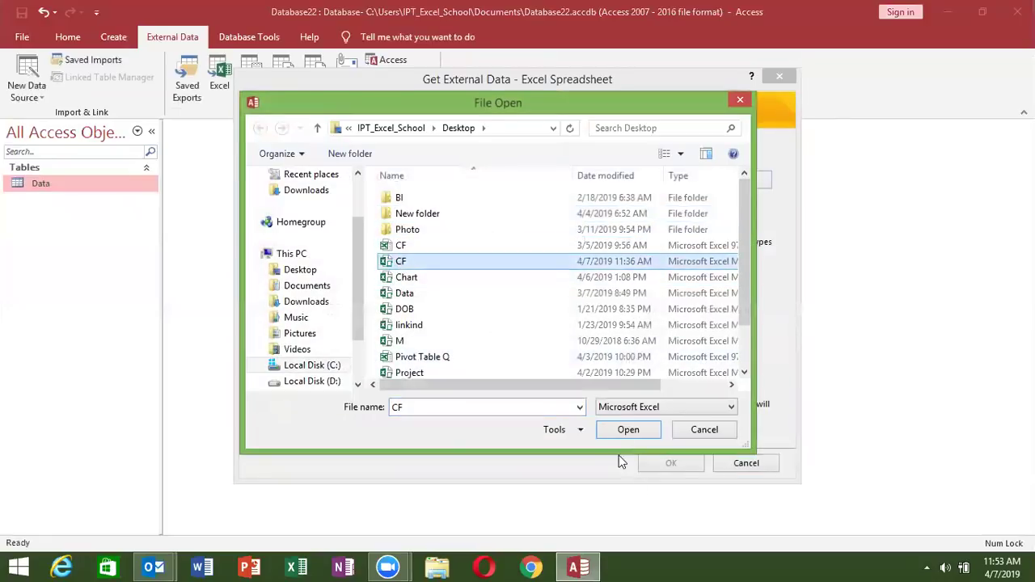
left_click(629, 429)
left_click(668, 466)
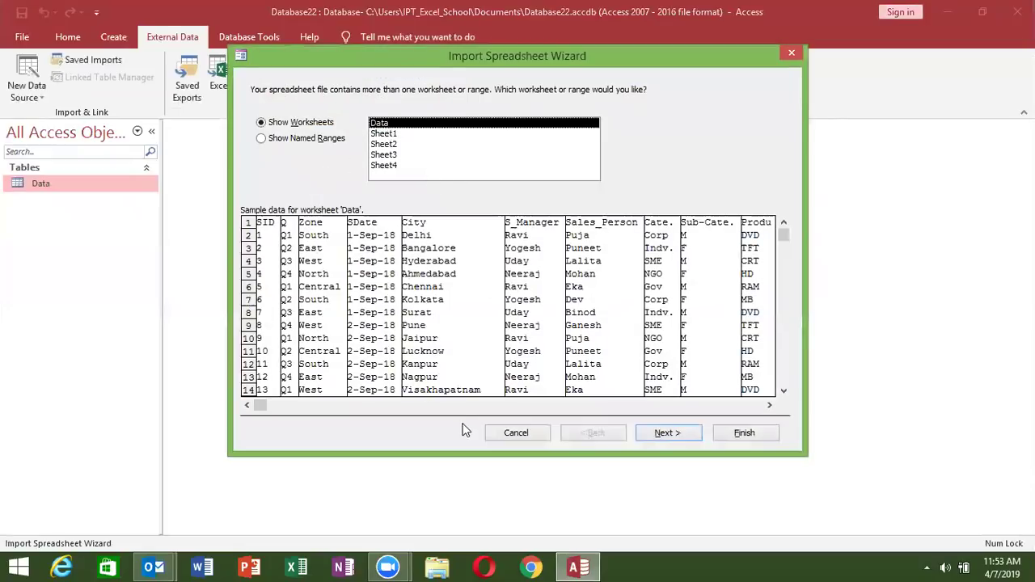
left_click(662, 434)
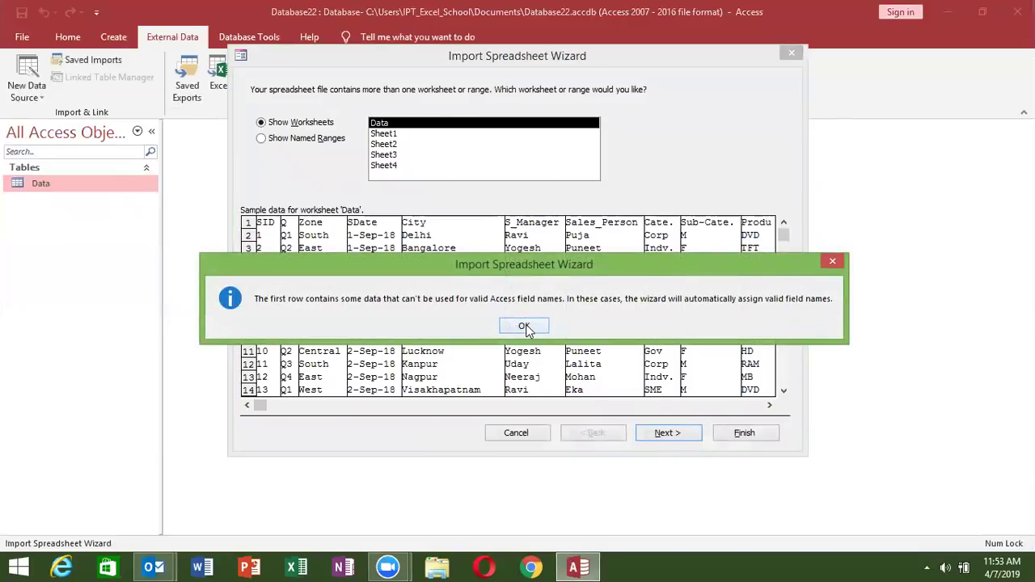
left_click(524, 326)
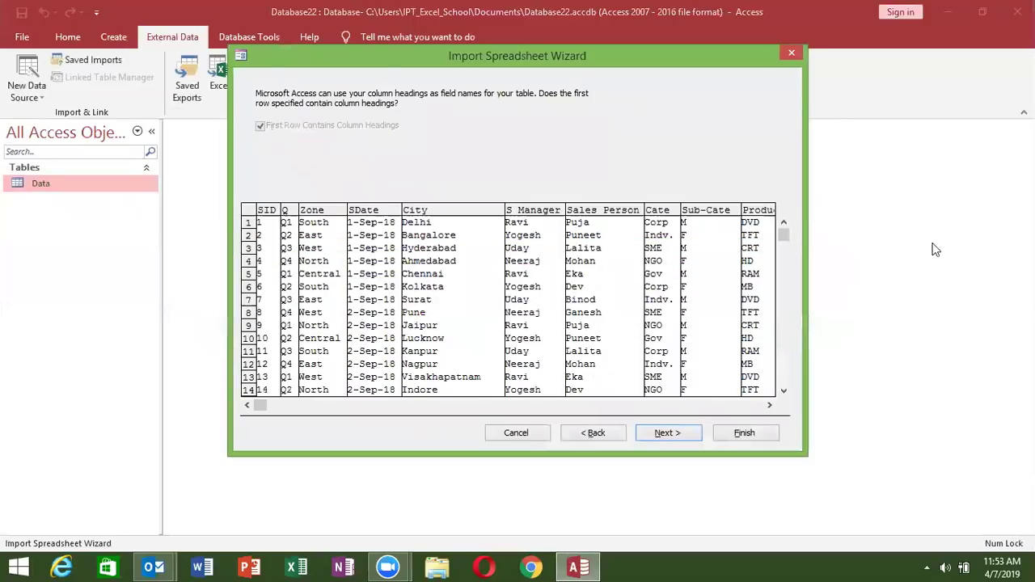
left_click(662, 434)
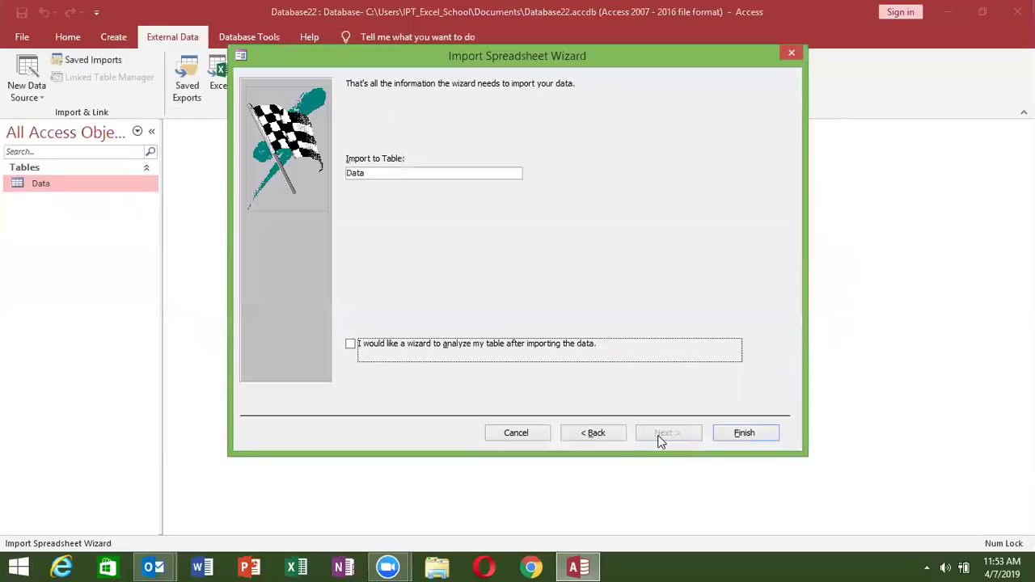
left_click(747, 433)
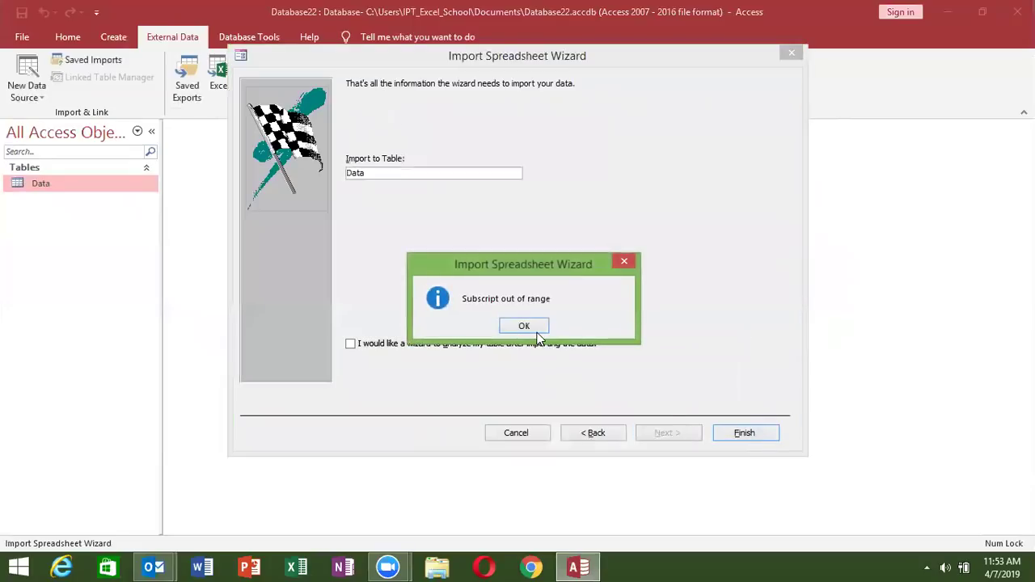
left_click(536, 330)
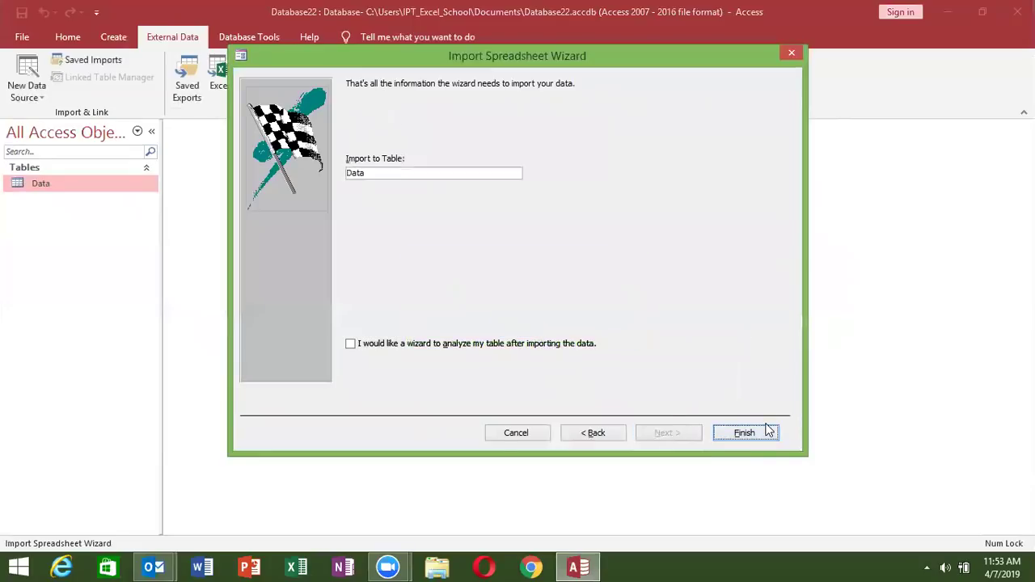
left_click(792, 53)
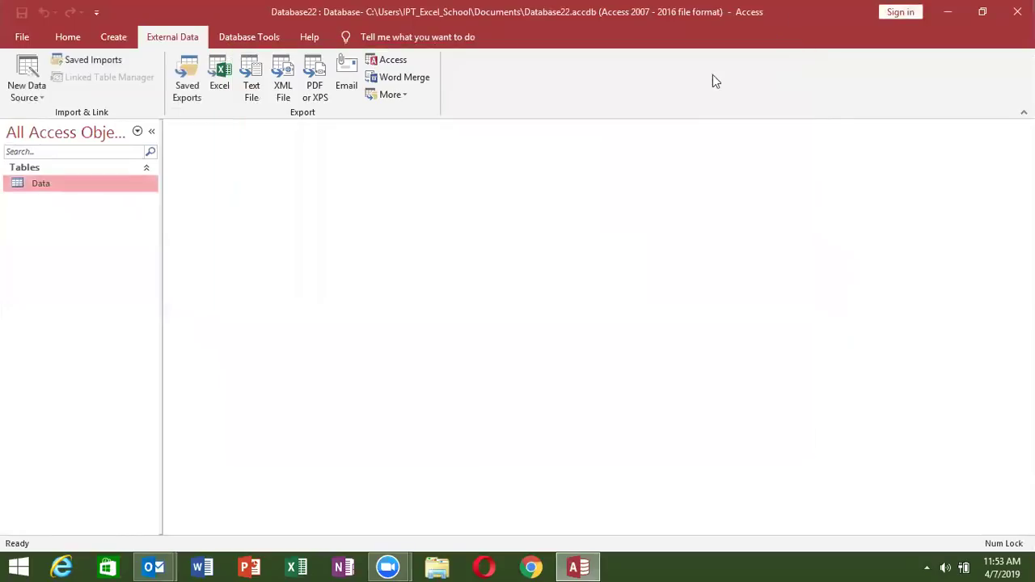
Step: Launch a fresh Excel import from External Data, set to append to the Data table
right_click(142, 186)
mouse_move(192, 230)
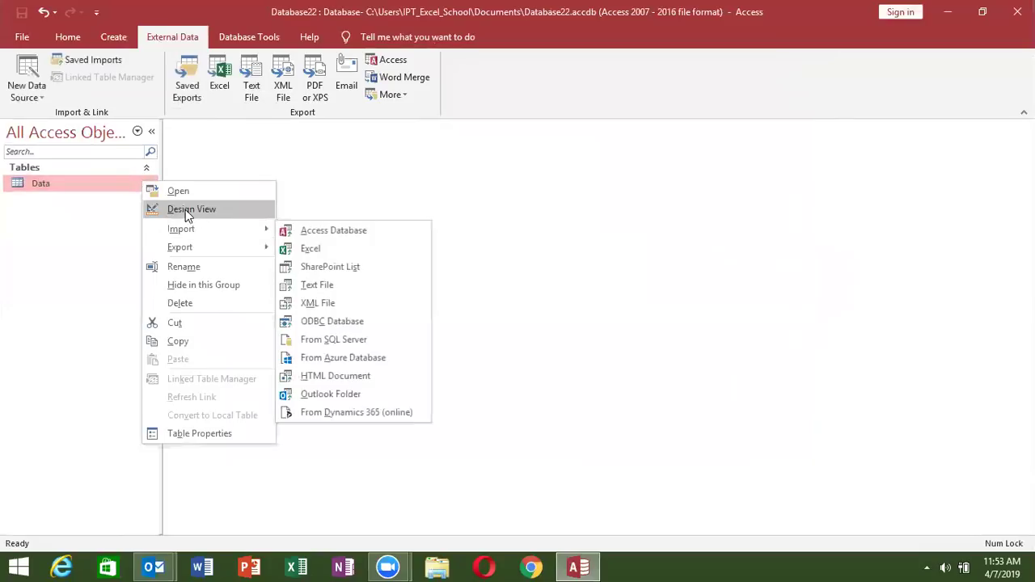
left_click(95, 178)
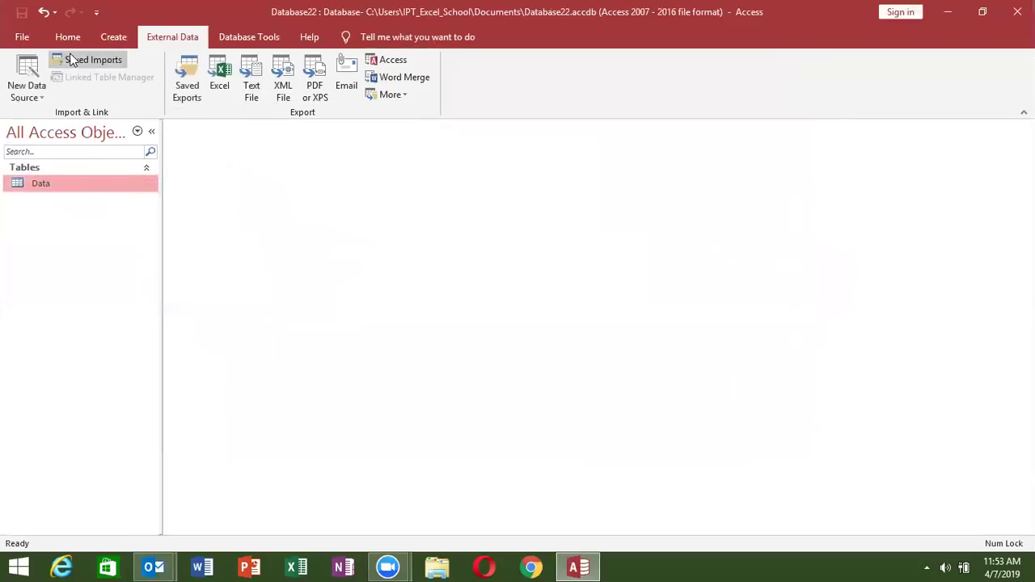
left_click(101, 38)
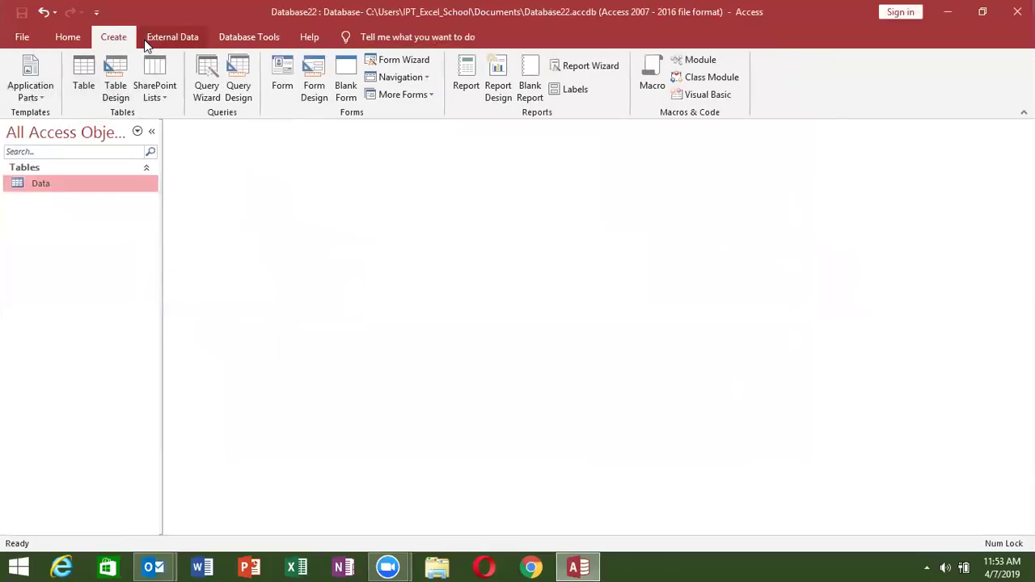
left_click(166, 37)
left_click(26, 89)
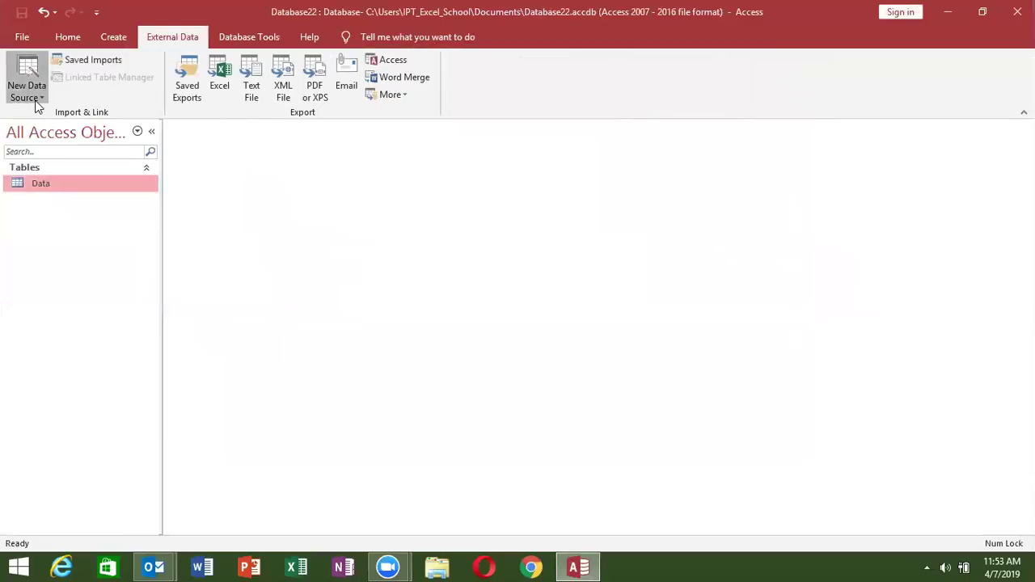
mouse_move(111, 128)
left_click(186, 129)
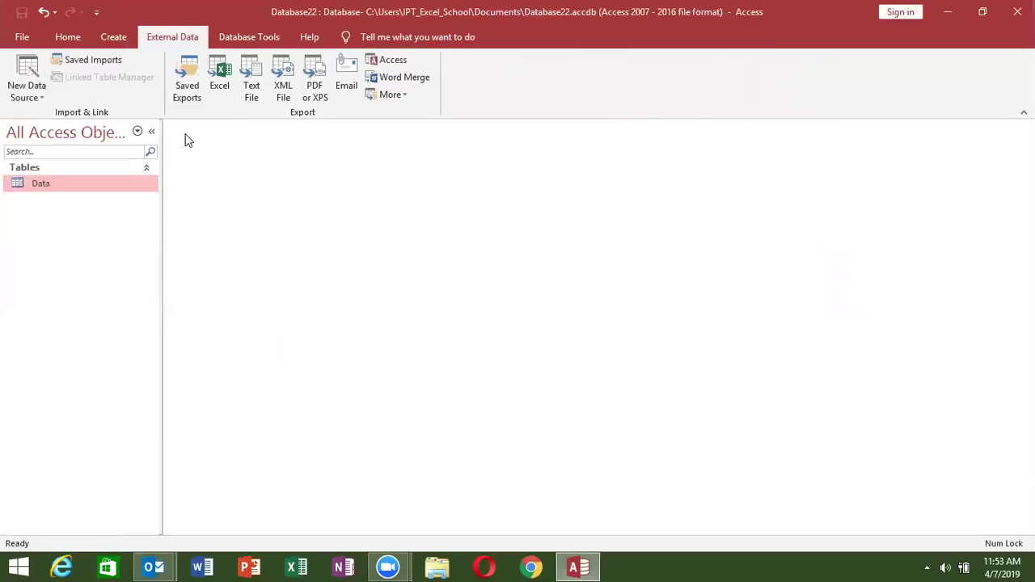
left_click(354, 343)
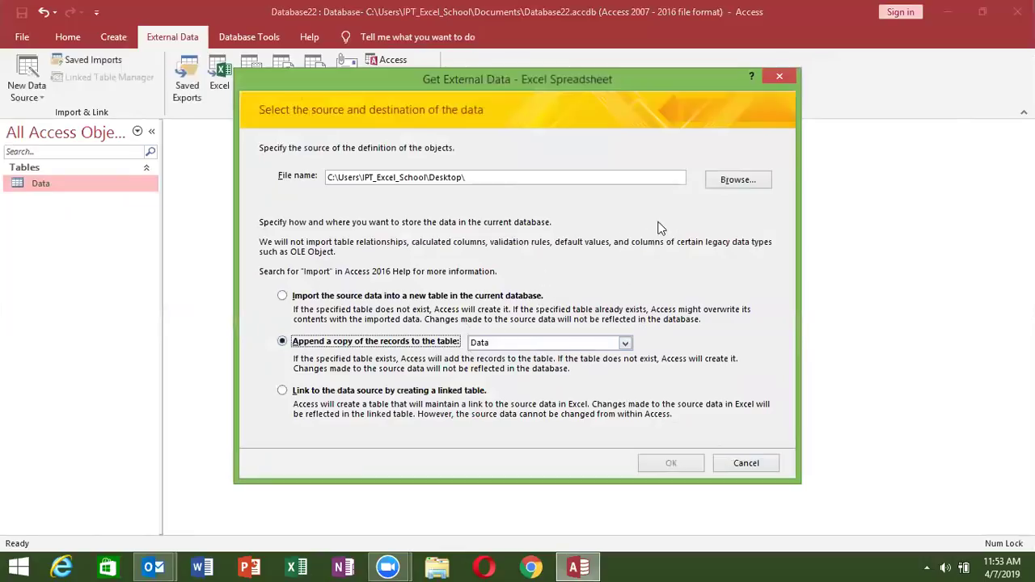
Step: Pick CF.xls as the source and advance to the final wizard step
left_click(737, 181)
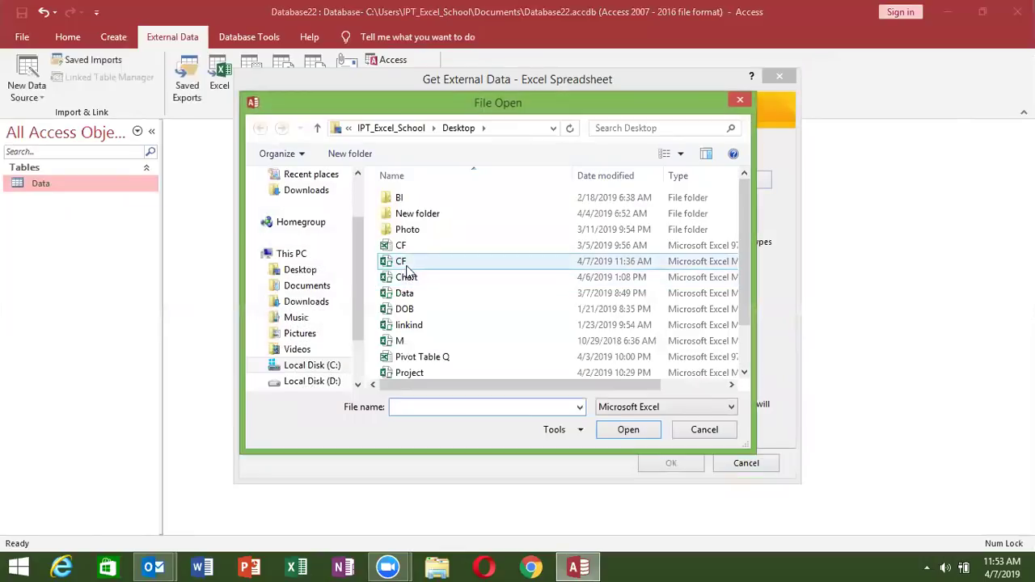
left_click(404, 247)
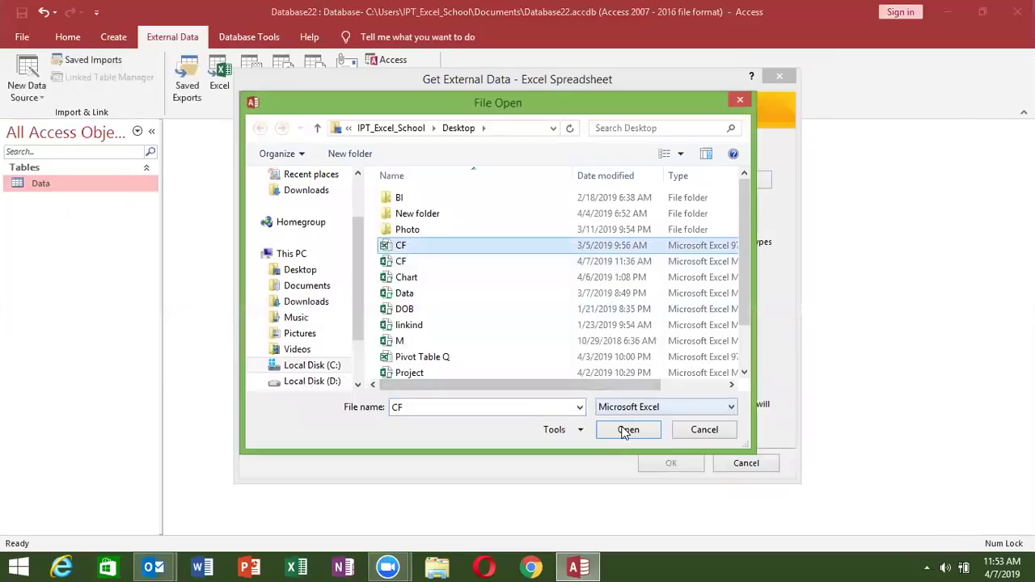
left_click(628, 429)
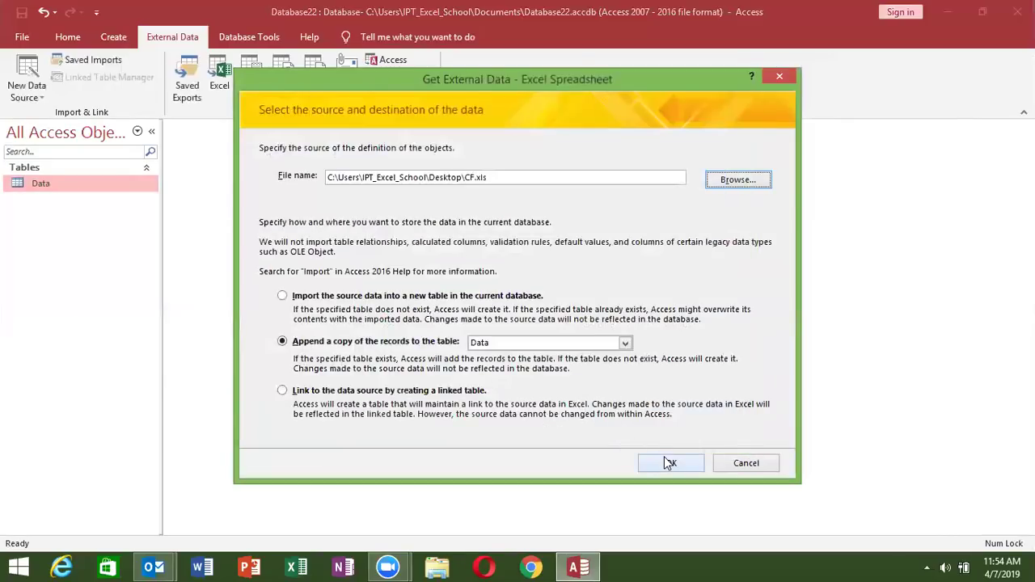
left_click(667, 464)
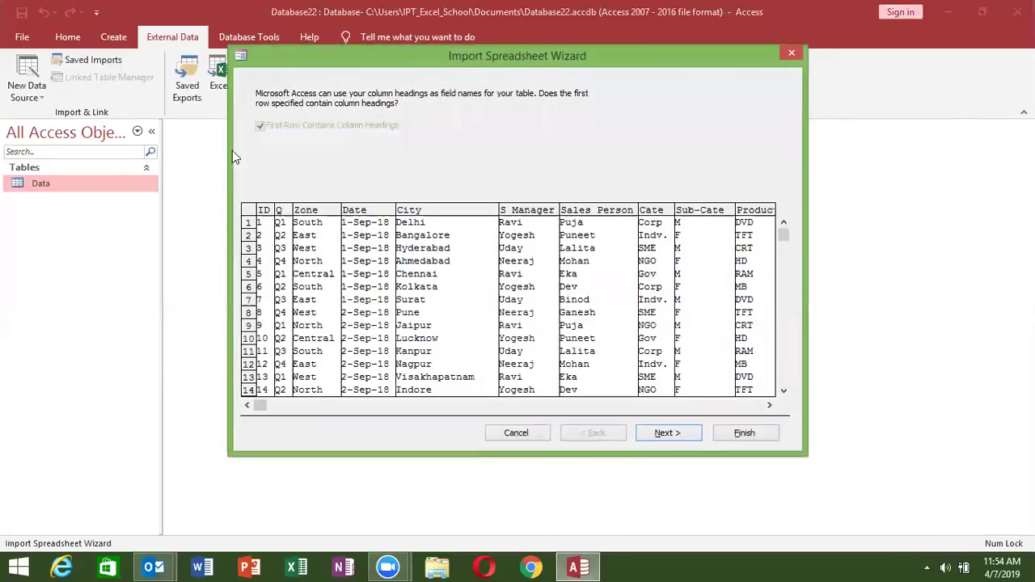
left_click(676, 432)
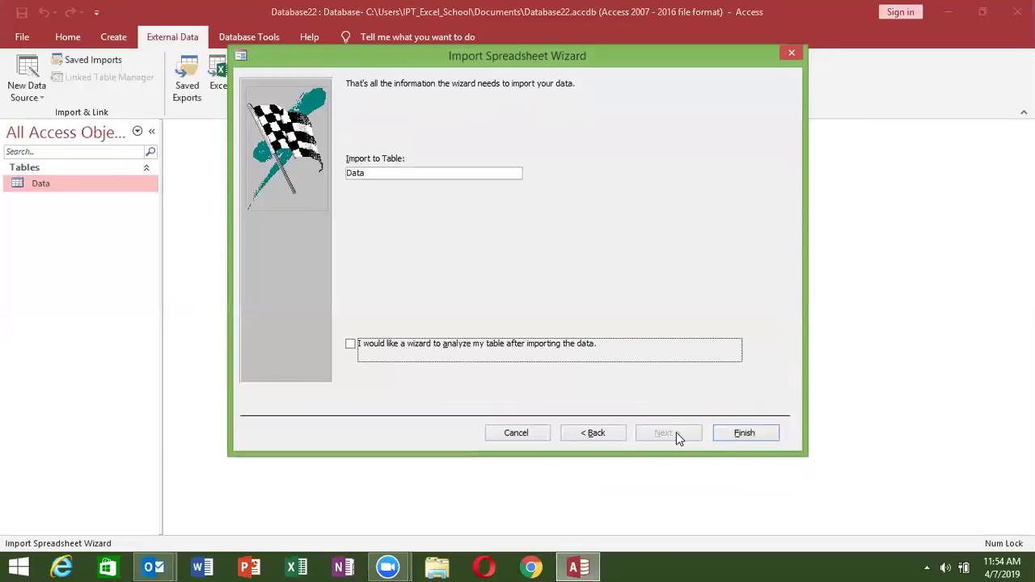
Step: Run the append and dismiss the 'Field Q doesn't exist' and import-failure messages
left_click(747, 437)
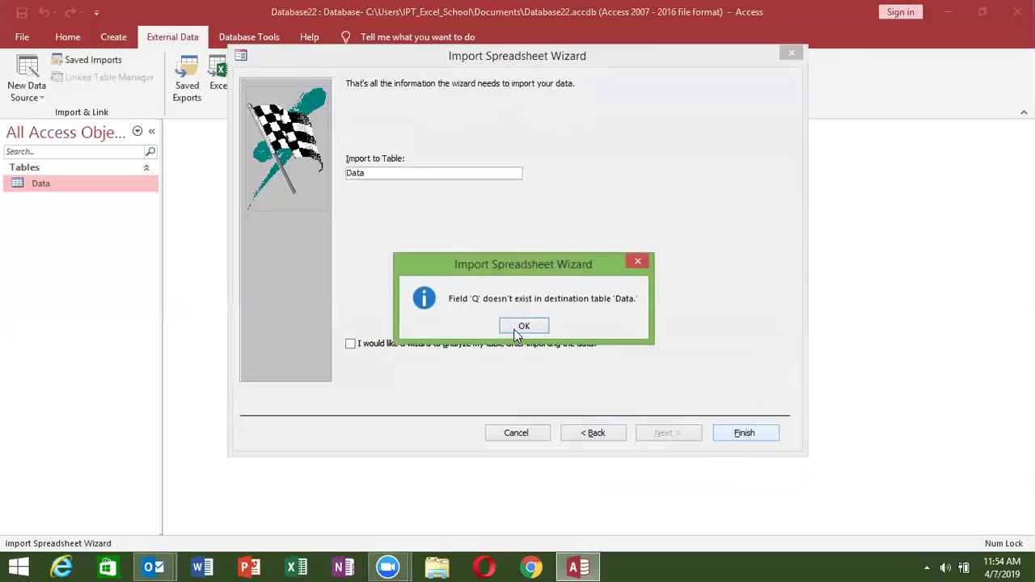
left_click(516, 327)
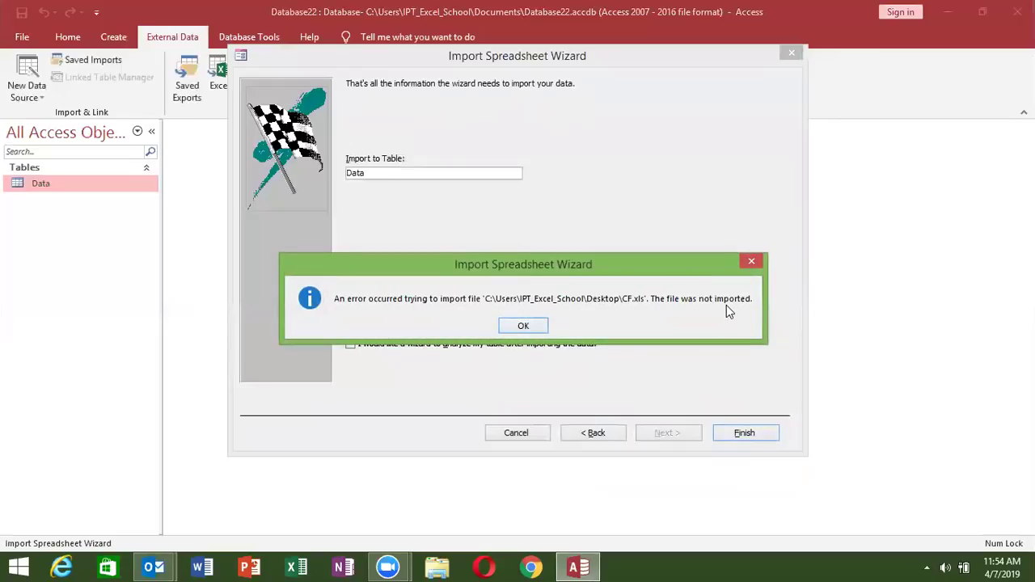
left_click(527, 327)
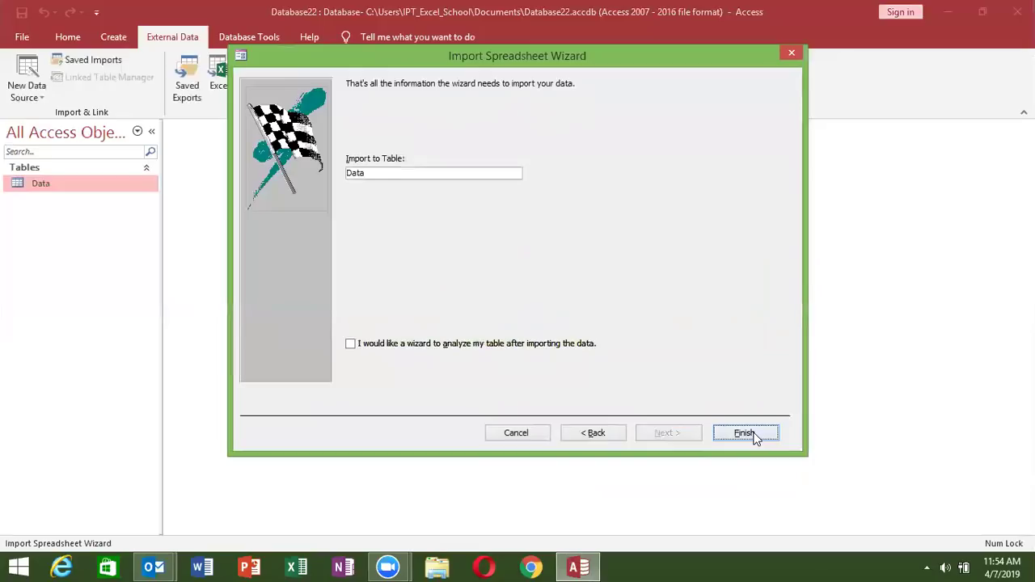
Step: Close the wizard and try deleting the open Data table, which Access refuses
left_click(792, 56)
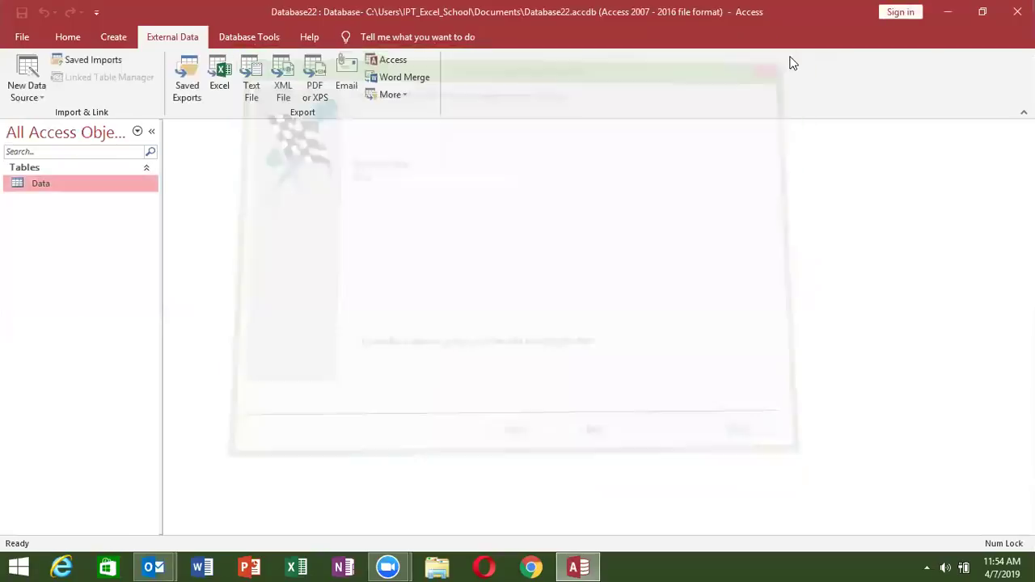
double_click(88, 185)
right_click(70, 190)
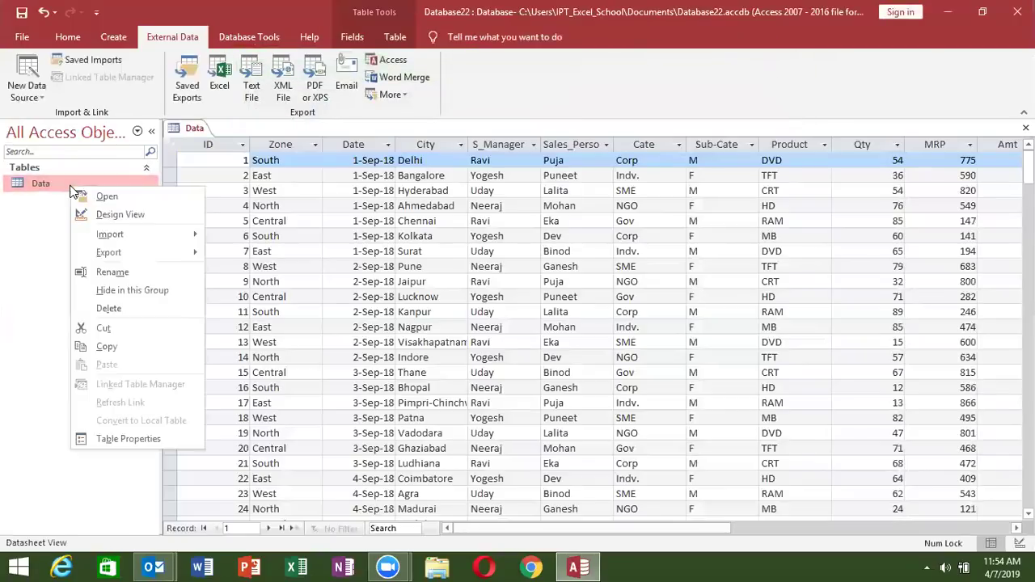
left_click(121, 312)
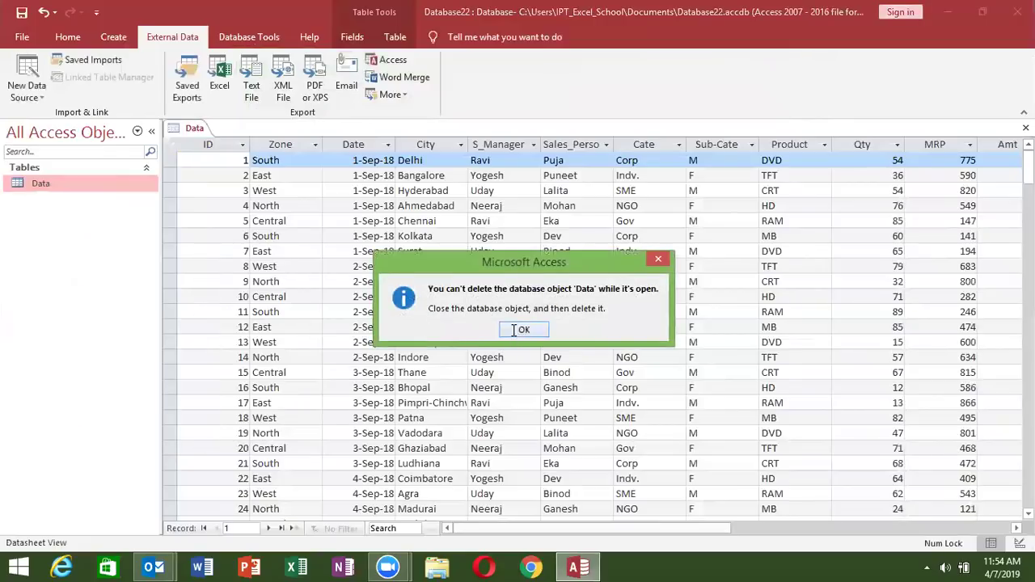
left_click(520, 330)
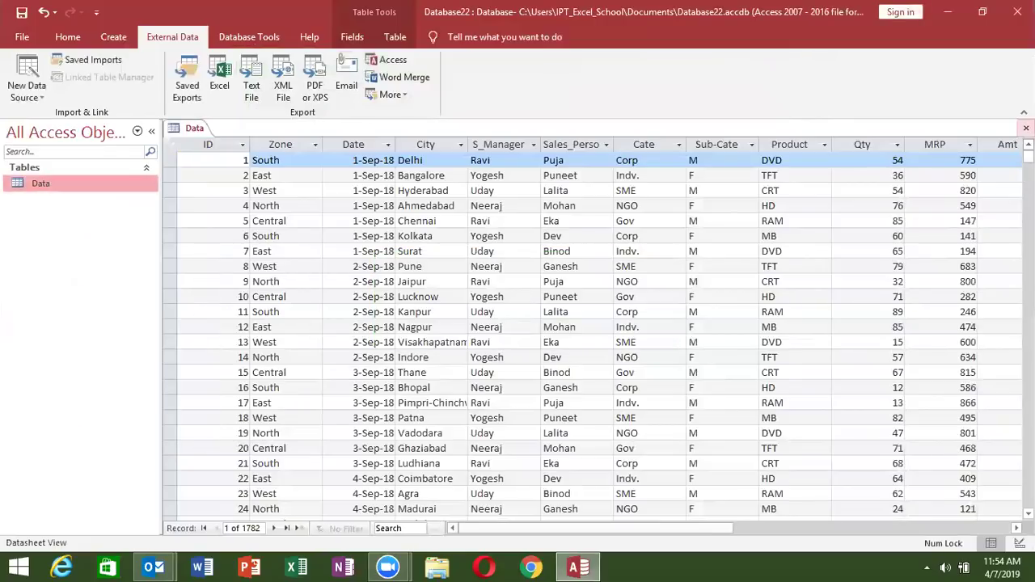
Step: Close the Data datasheet, then delete the Data table and confirm
left_click(1026, 128)
right_click(38, 186)
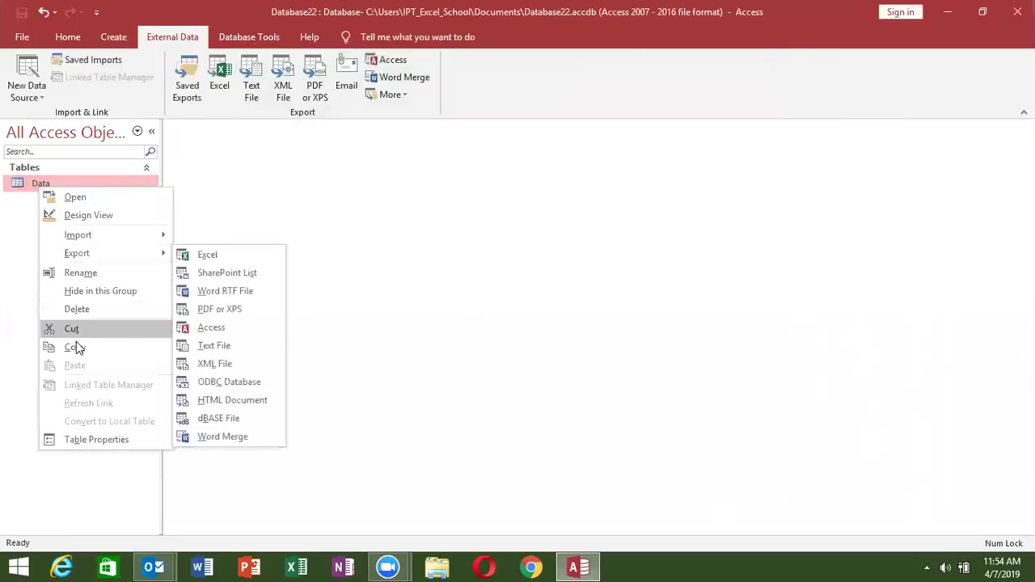
left_click(71, 314)
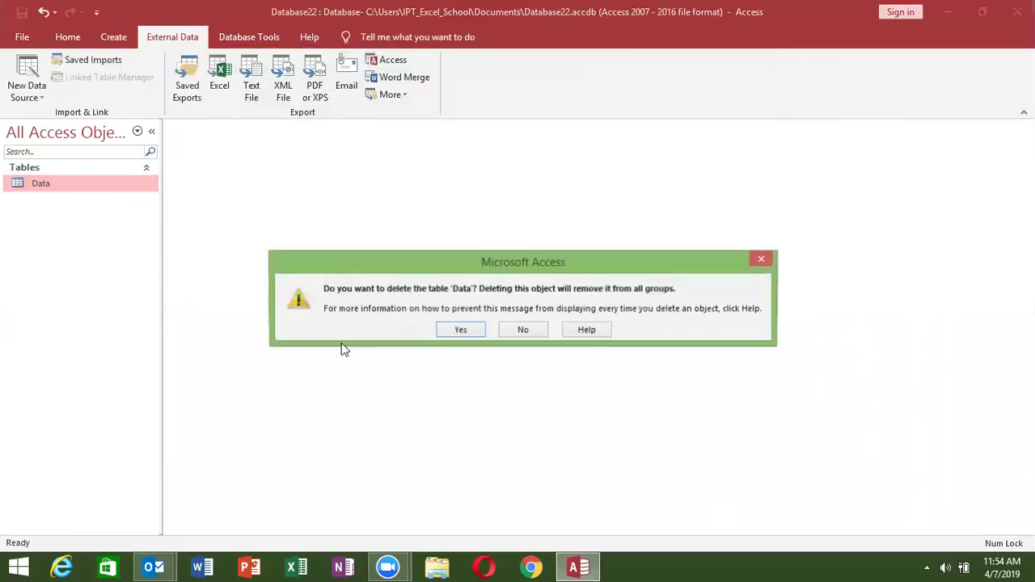
left_click(456, 329)
left_click(111, 38)
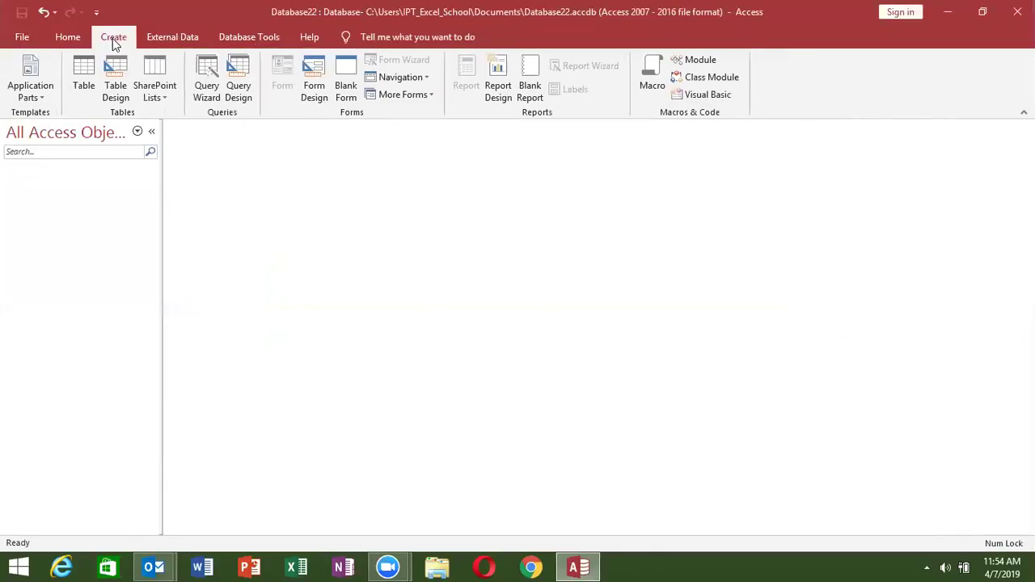
Step: Start an Excel import of CF.xls into a new table
left_click(180, 39)
left_click(43, 99)
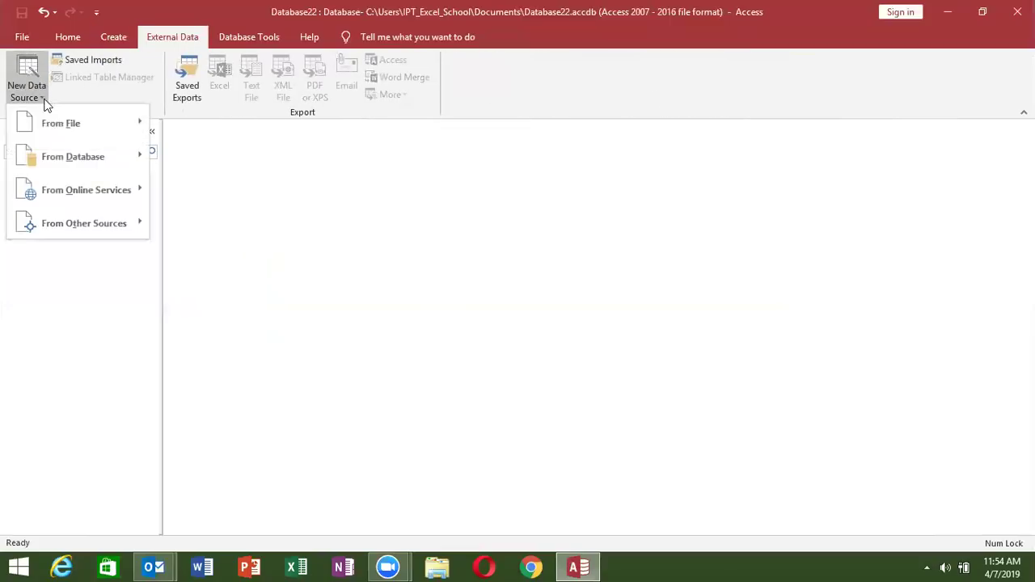
mouse_move(52, 119)
left_click(166, 129)
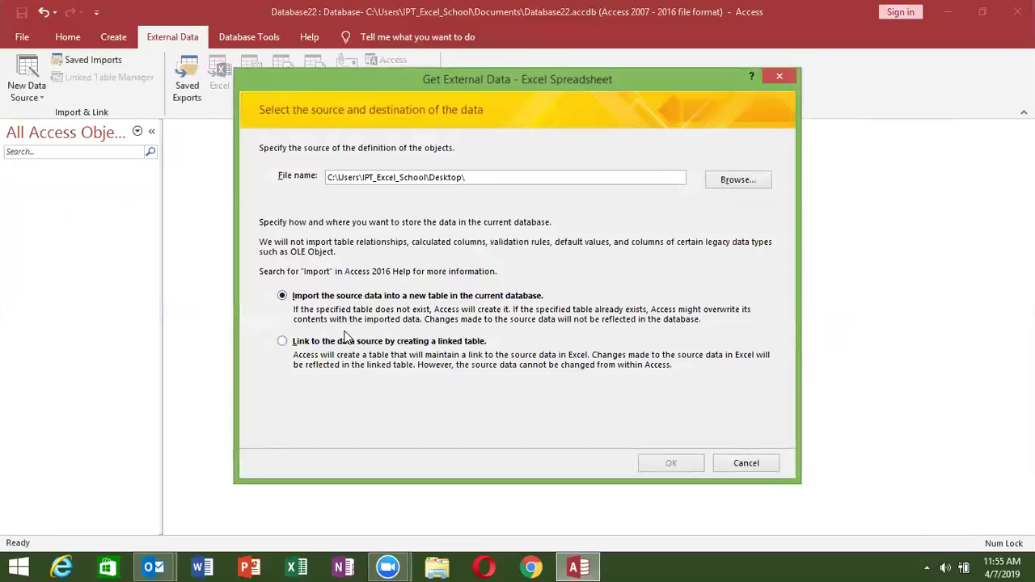
left_click(738, 180)
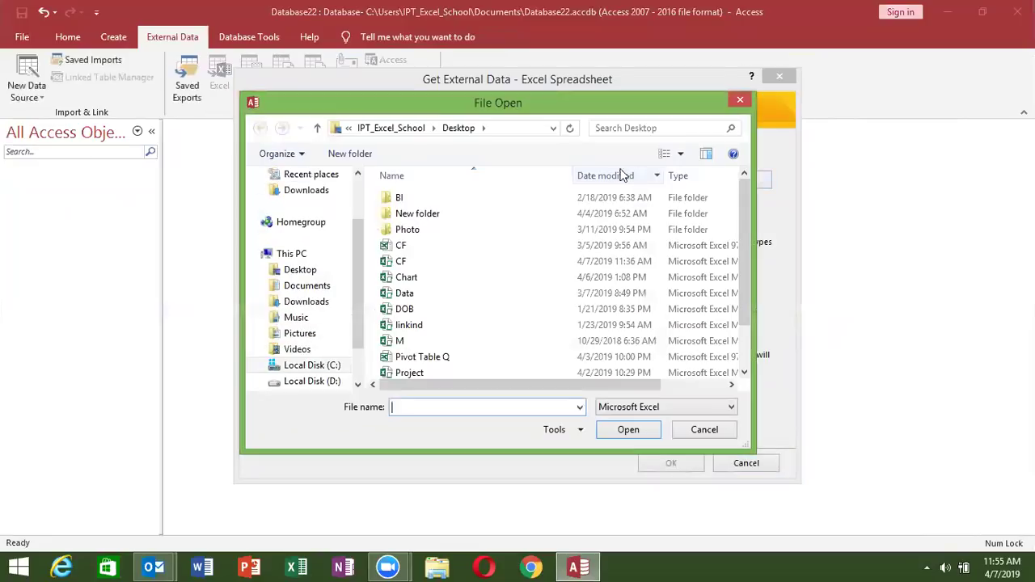
left_click(425, 246)
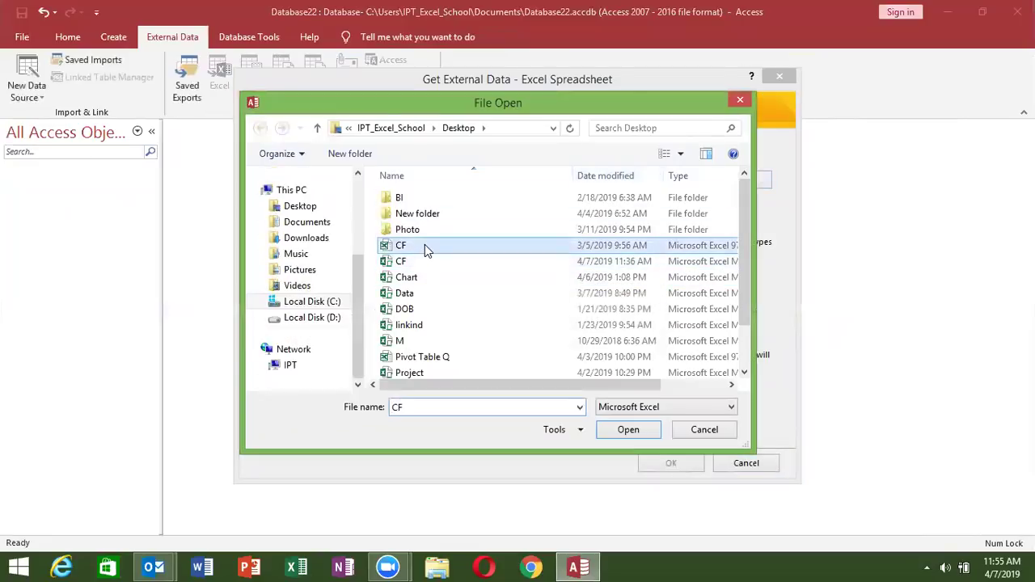
left_click(625, 430)
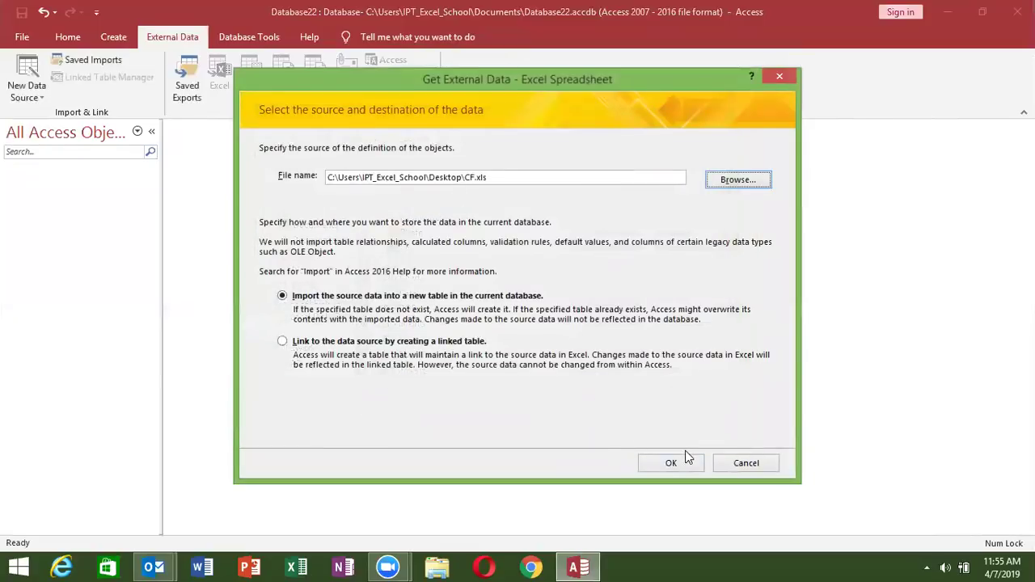
left_click(675, 465)
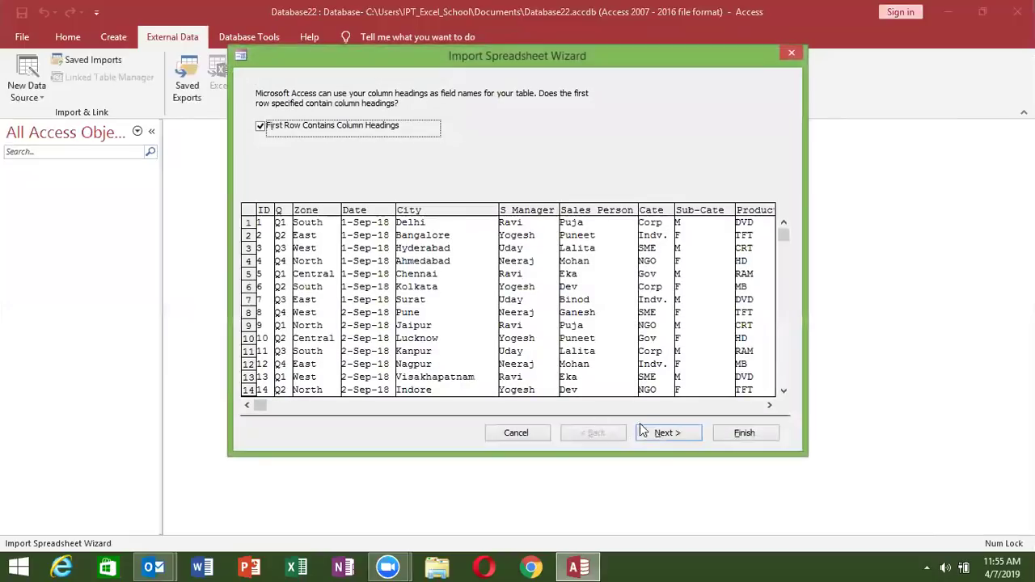
Step: Accept headings and field options, let Access add a primary key, finish as Data without saving steps
left_click(665, 433)
left_click(664, 434)
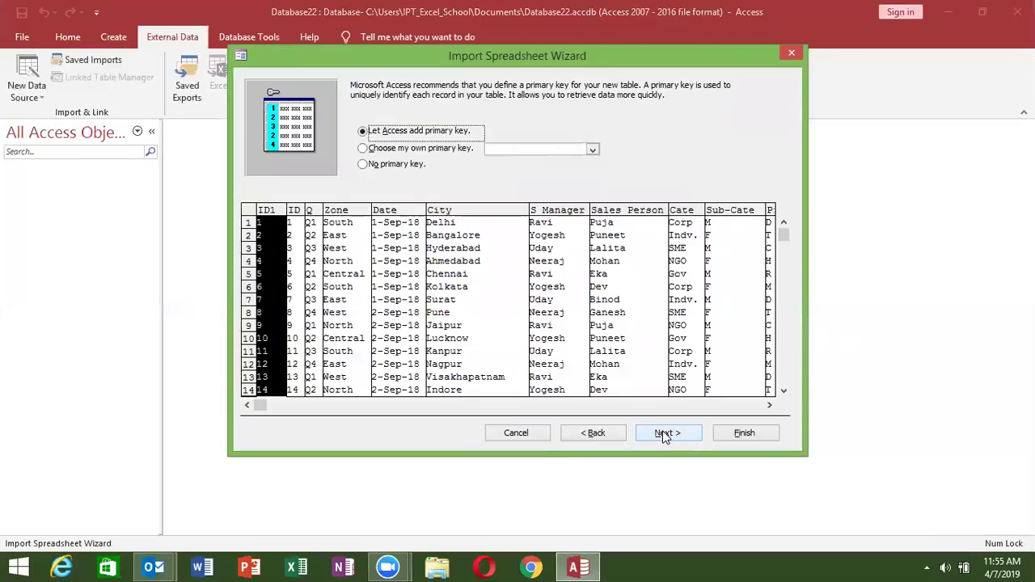
left_click(664, 434)
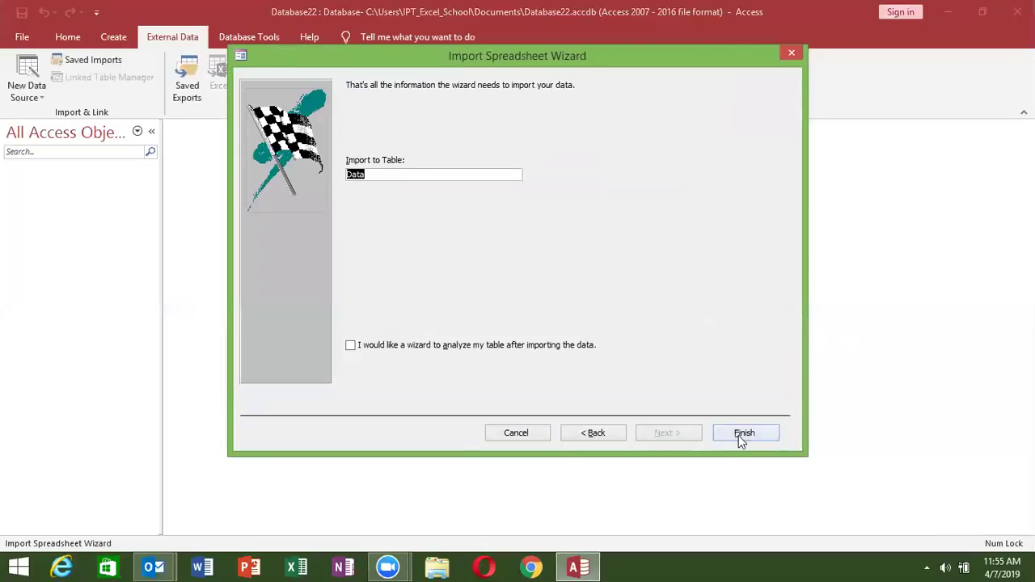
left_click(744, 434)
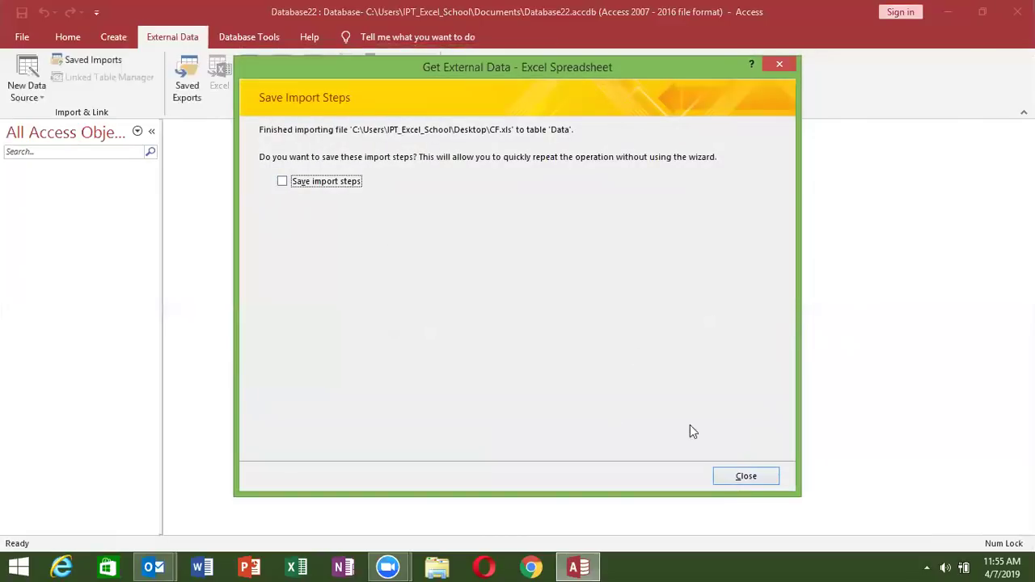
left_click(747, 476)
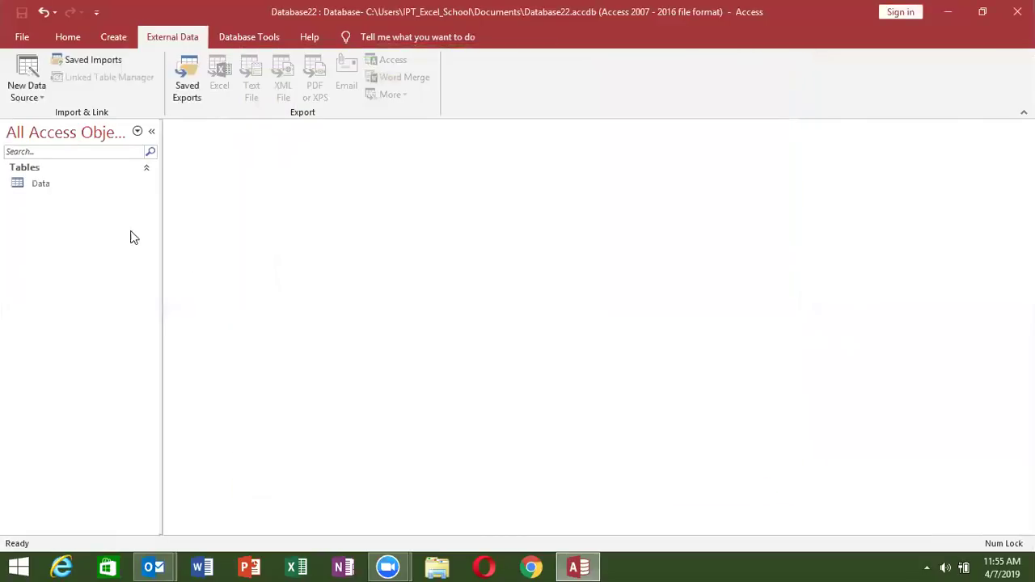
Step: Check the new Data table, then start an Excel import appending to Data
double_click(50, 191)
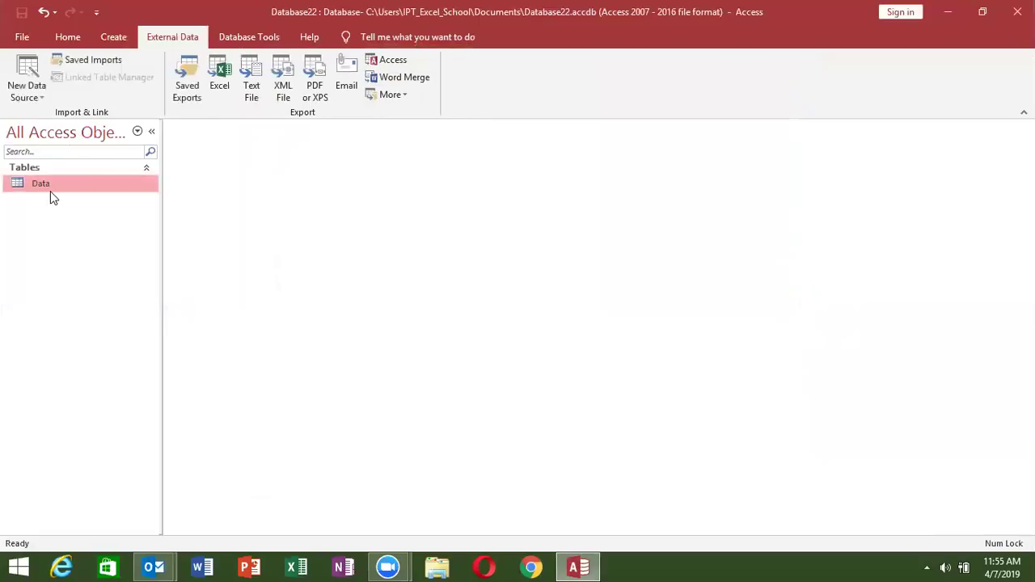
left_click(1026, 127)
left_click(110, 38)
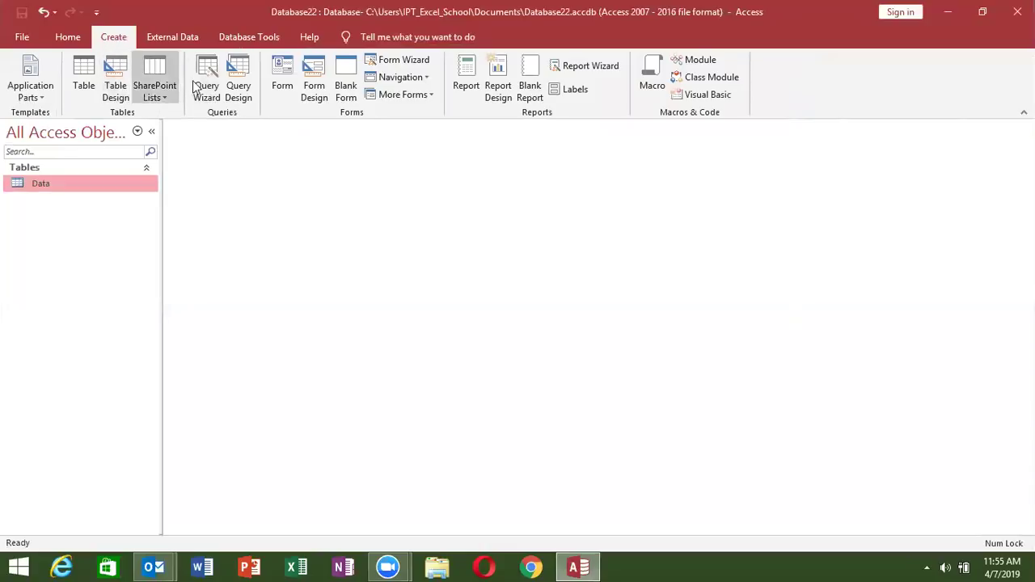
left_click(180, 36)
left_click(26, 80)
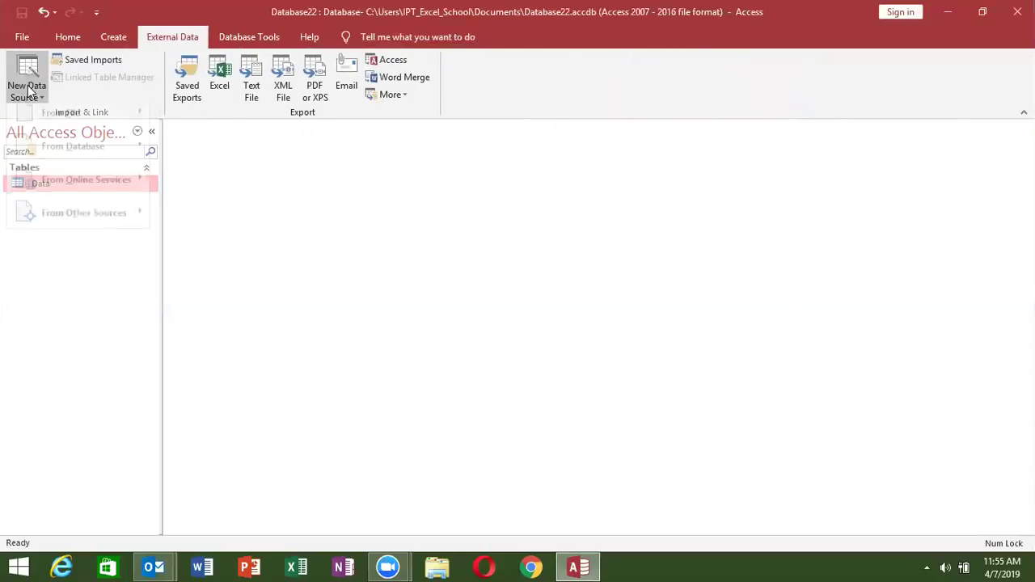
mouse_move(68, 122)
left_click(195, 132)
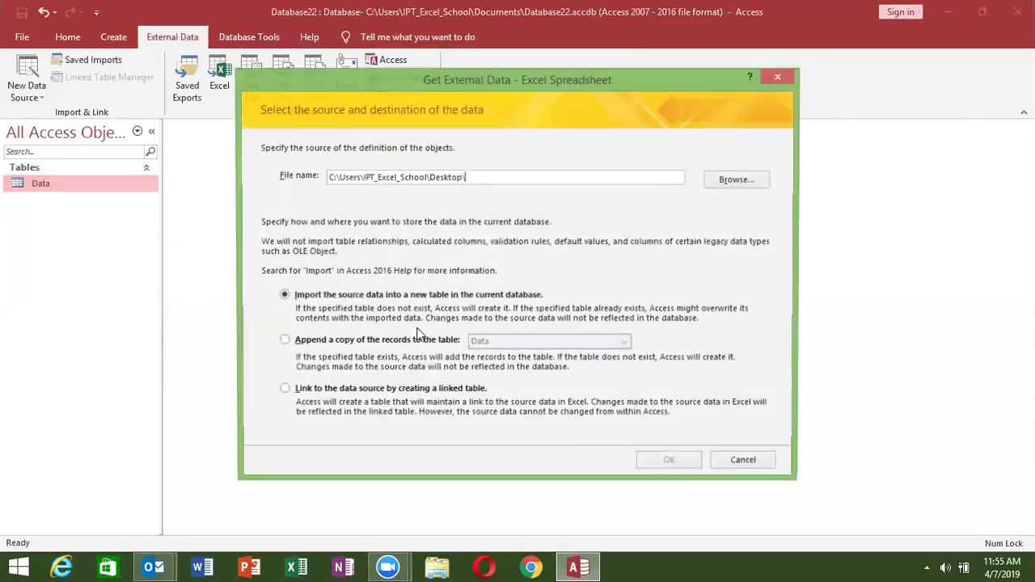
left_click(292, 338)
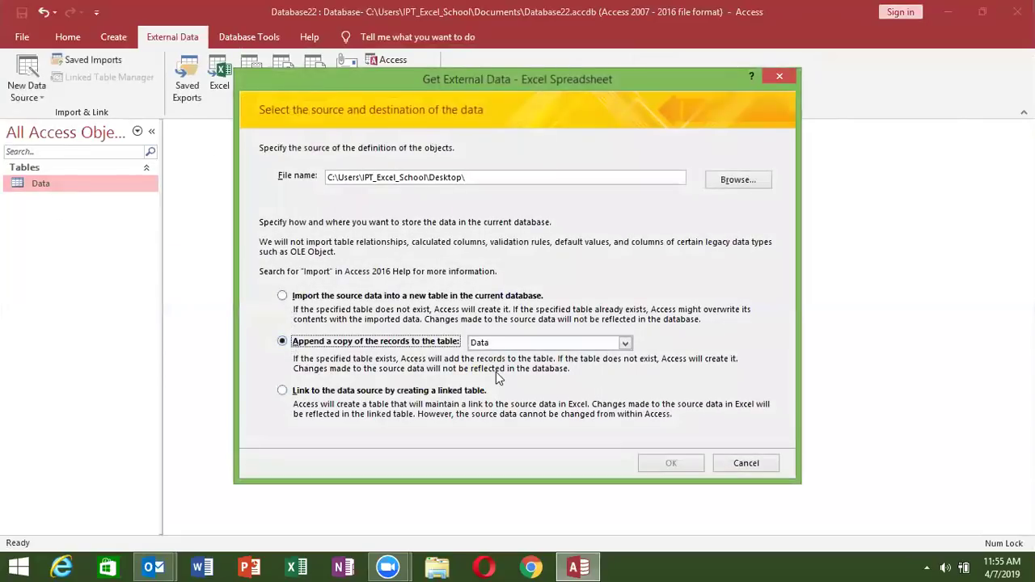
Step: Select Desktop CF.xls as the source and move past the column headings step
left_click(732, 180)
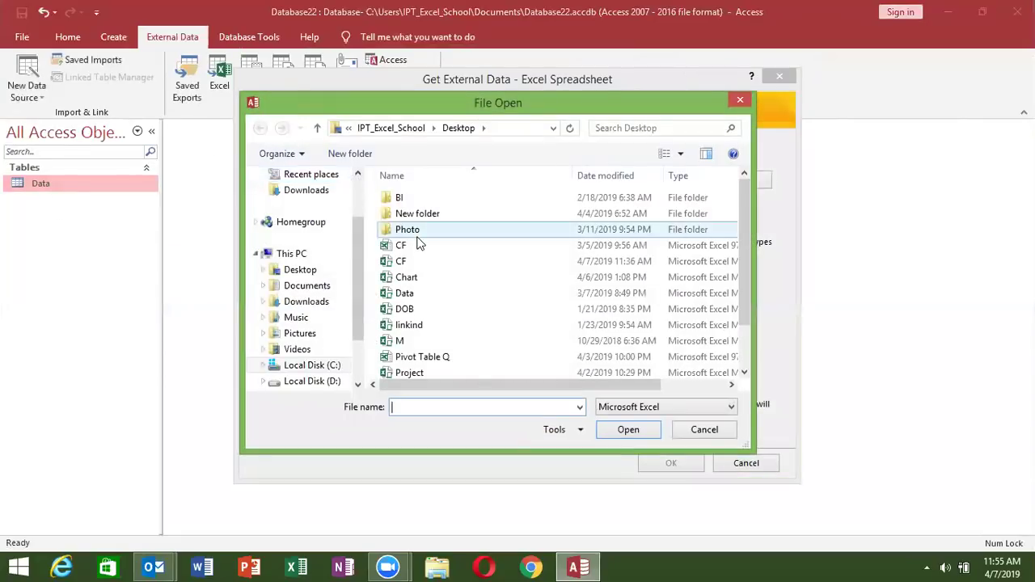
left_click(411, 246)
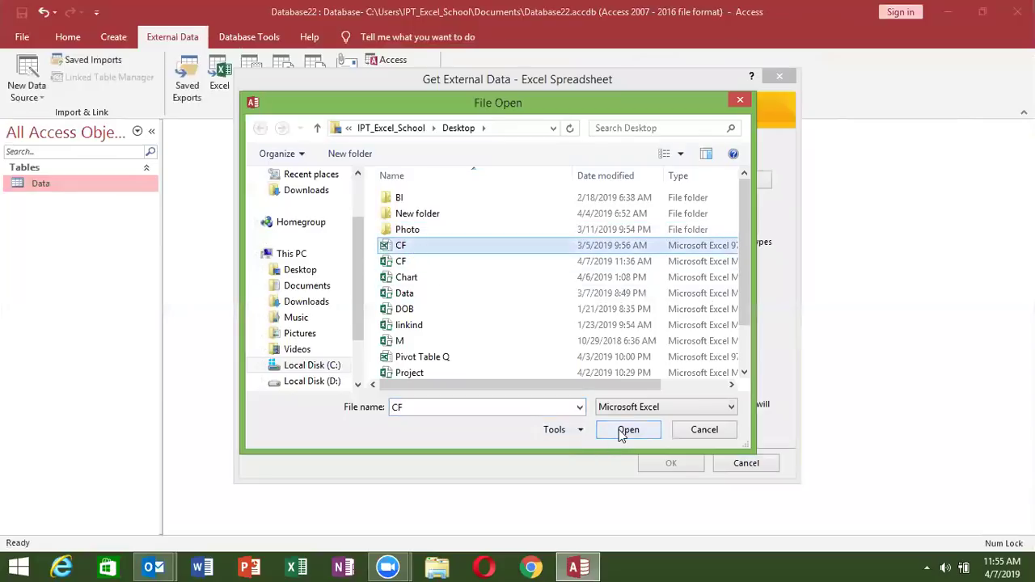
left_click(619, 429)
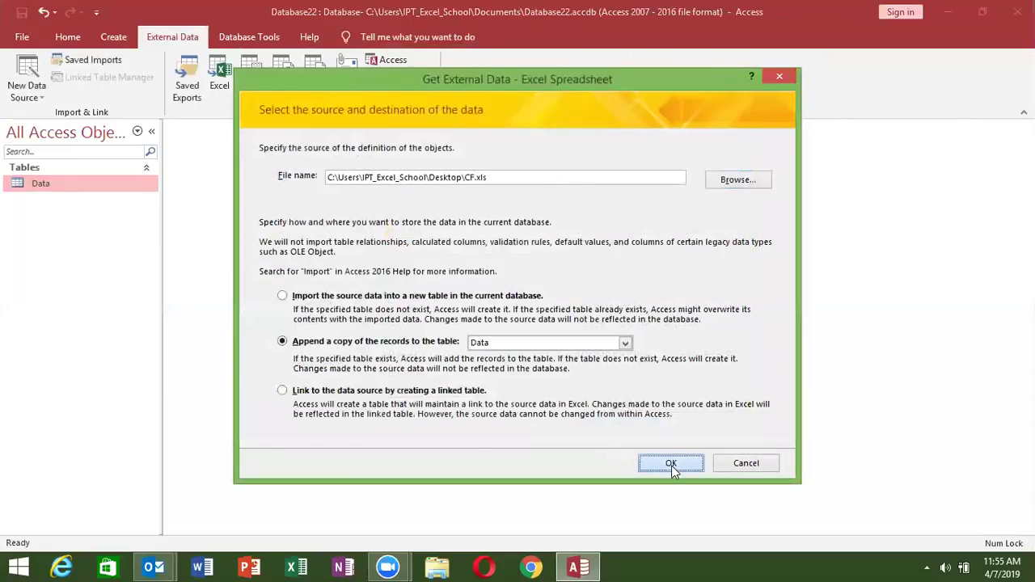
left_click(672, 467)
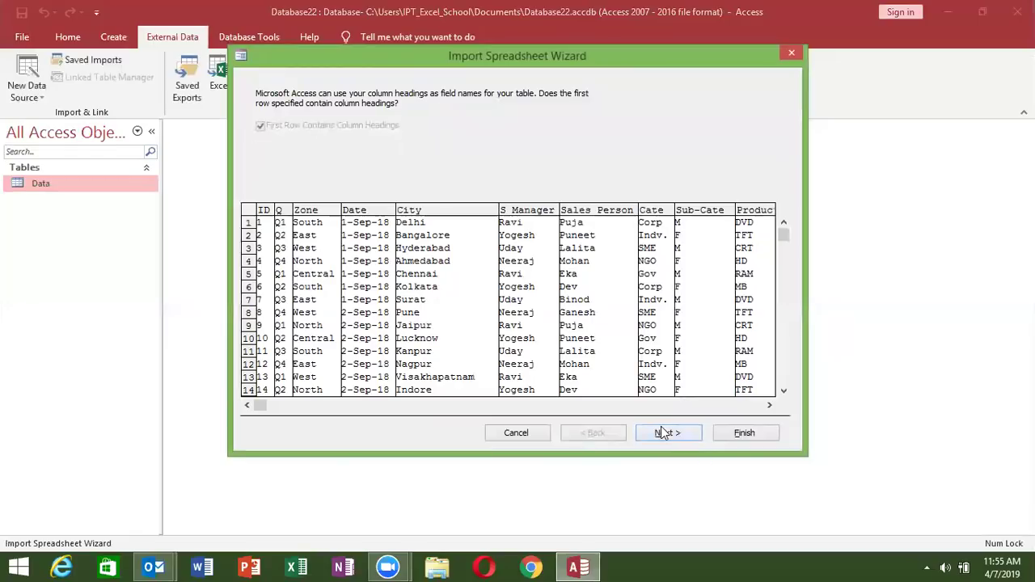
left_click(662, 432)
Step: Run the append, dismiss the missing 'Cate#' field errors, and close the wizard
left_click(732, 437)
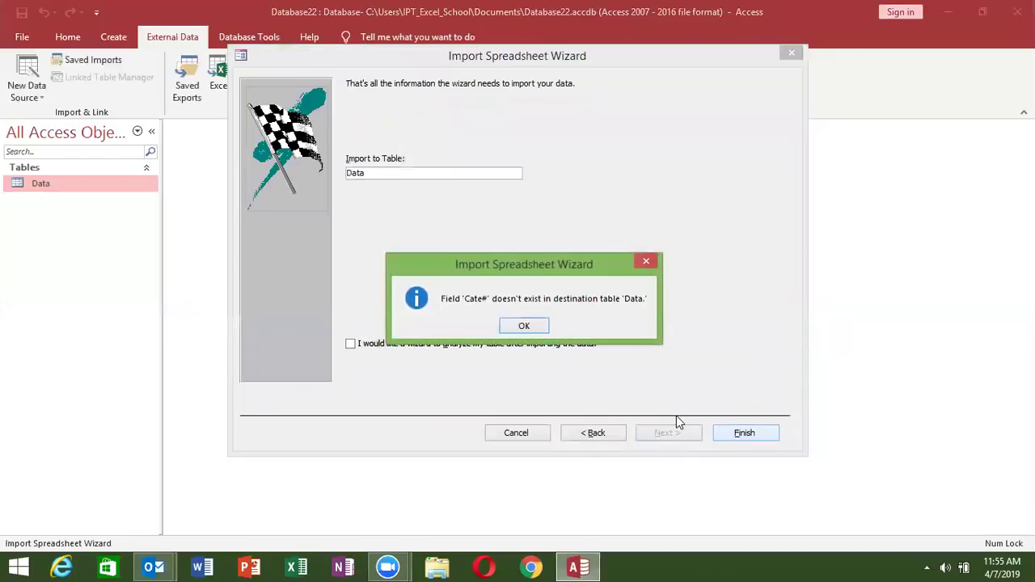
left_click(524, 327)
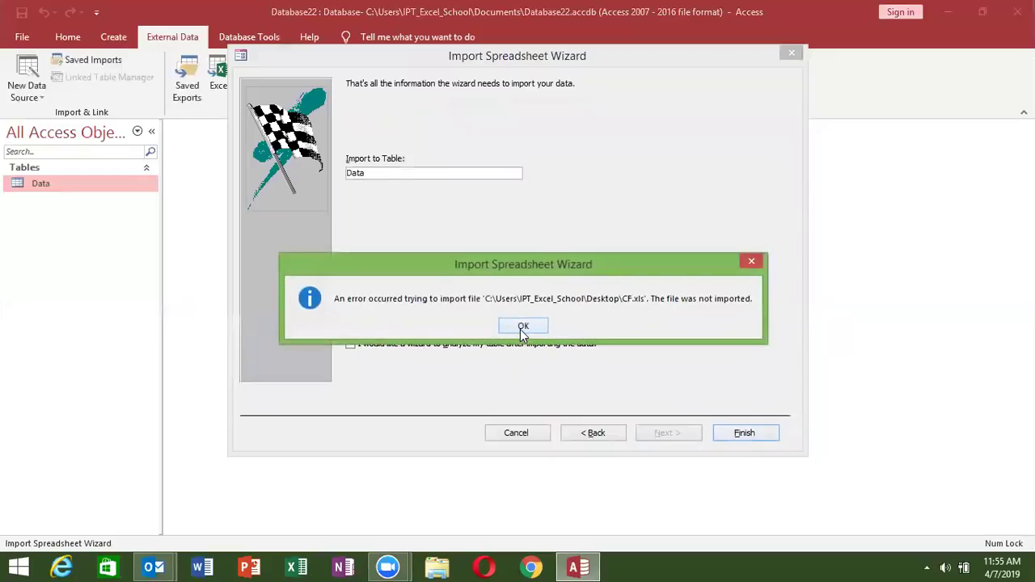
left_click(523, 328)
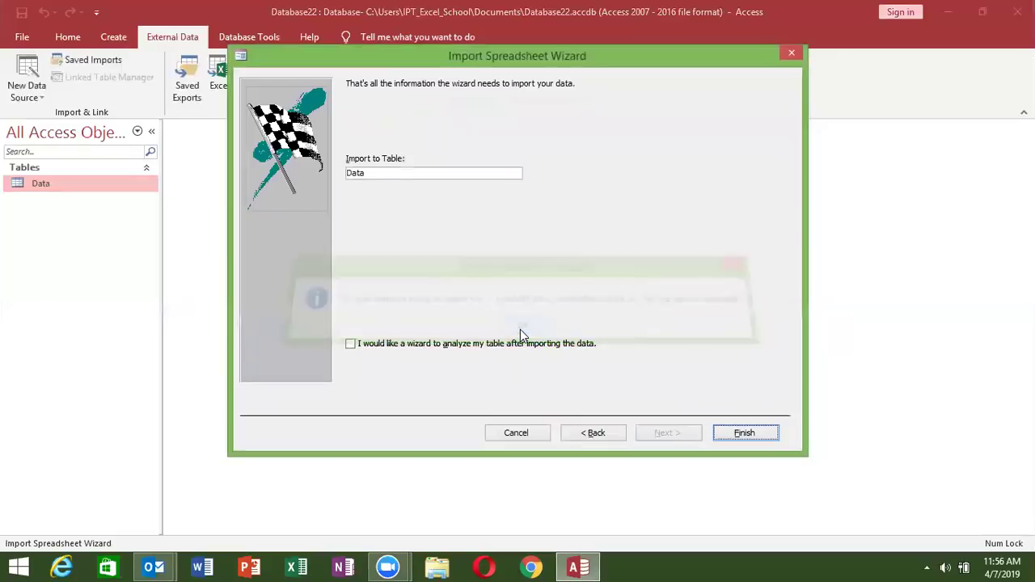
left_click(788, 54)
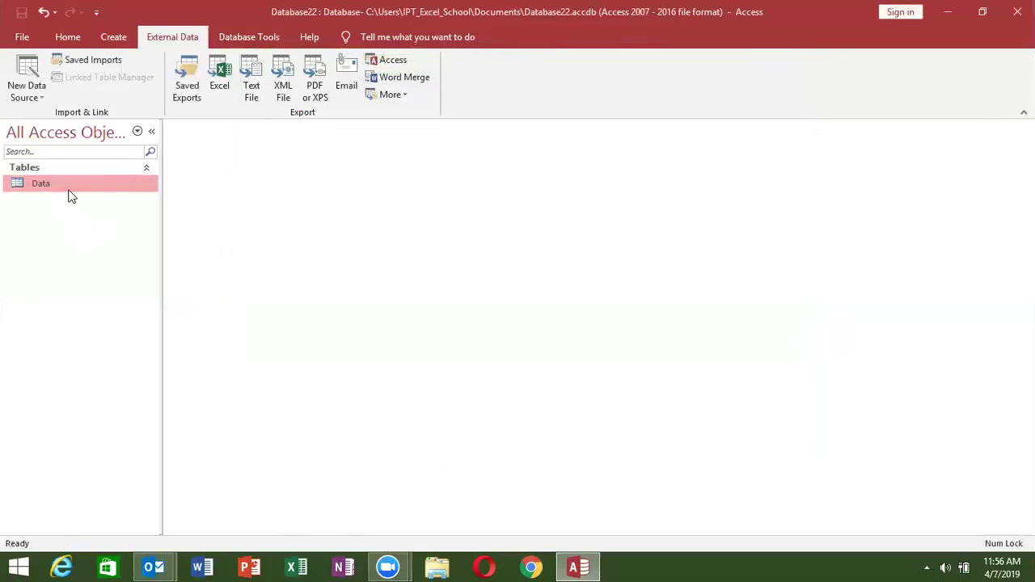
Step: Confirm in the Data table that the field is named Cate, not Cate#, then launch Excel
double_click(69, 191)
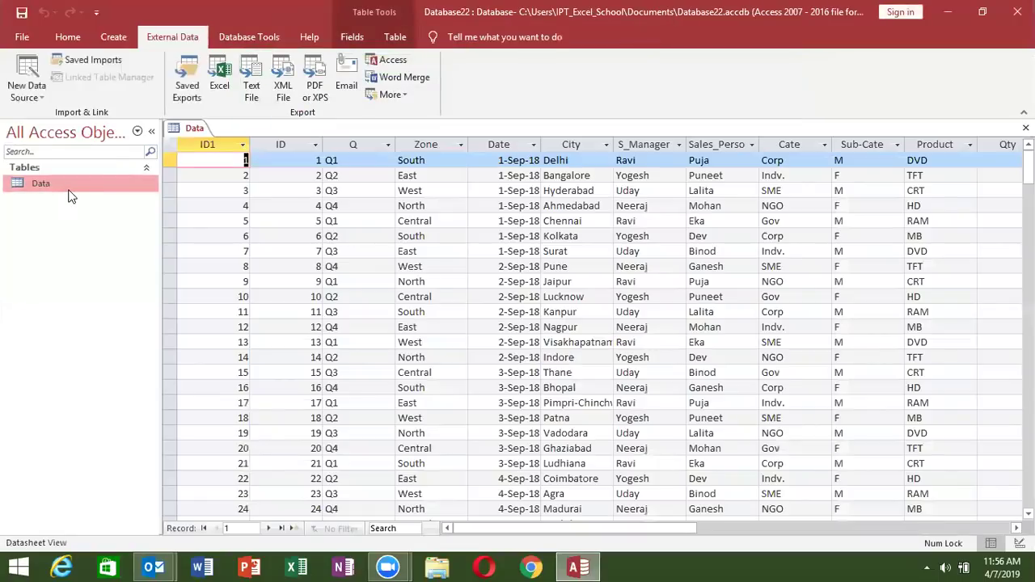
left_click(817, 147)
left_click(824, 146)
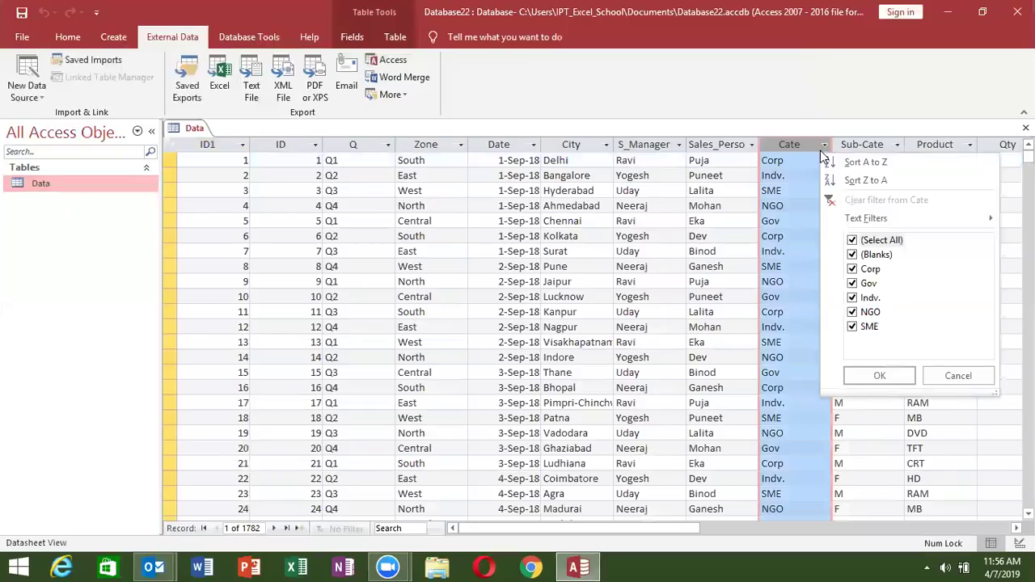
left_click(790, 151)
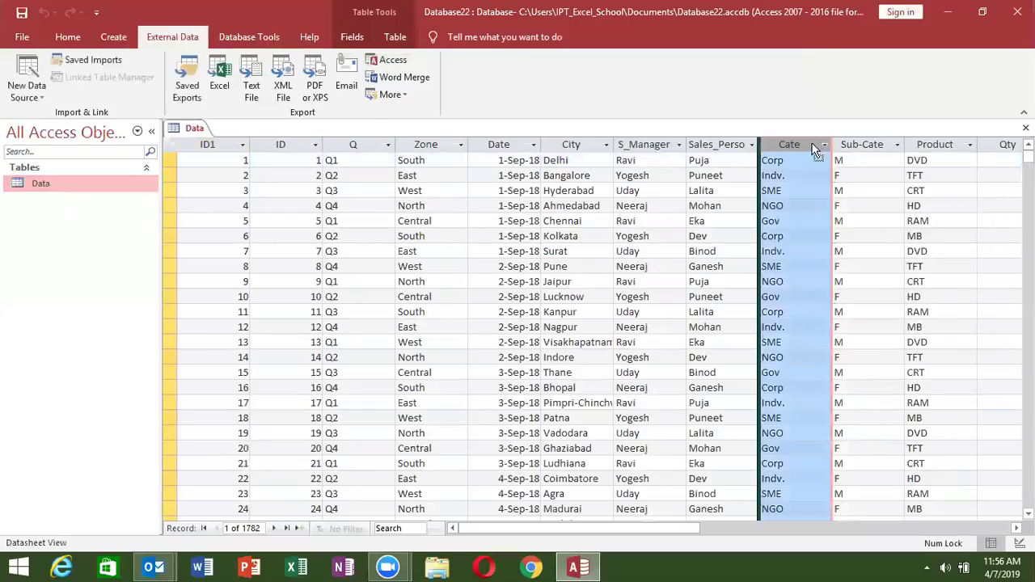
double_click(811, 144)
key("Return")
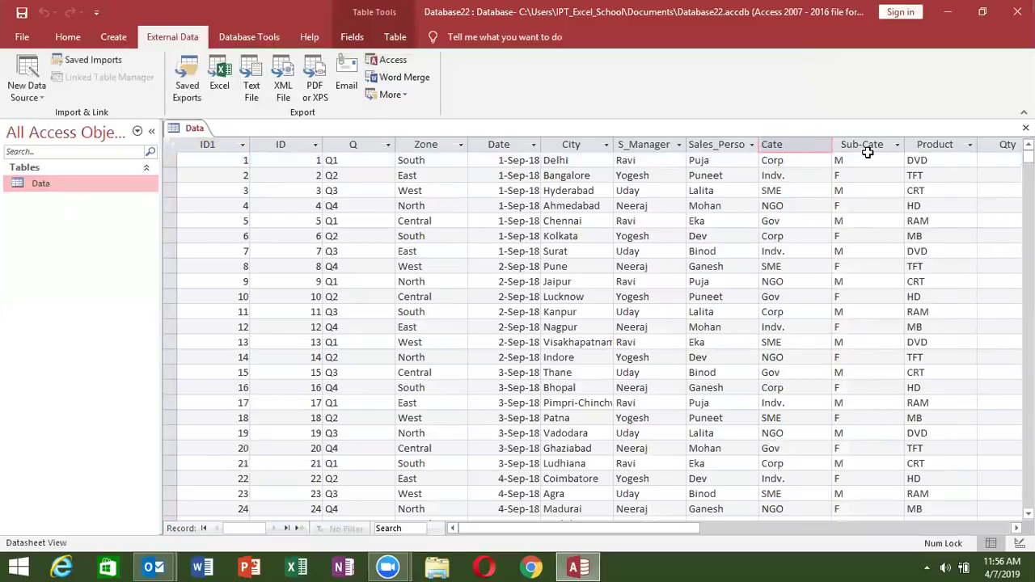
left_click(706, 206)
left_click(298, 566)
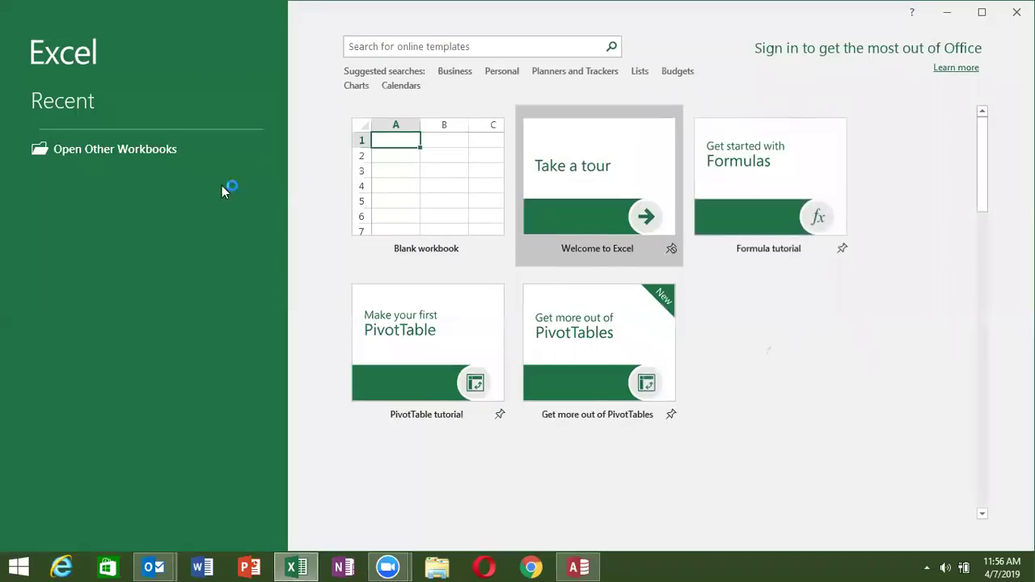
Step: In CF, change H1 from 'Cate.' to 'Cate', save, close Excel, and close Access's Data table
left_click(123, 201)
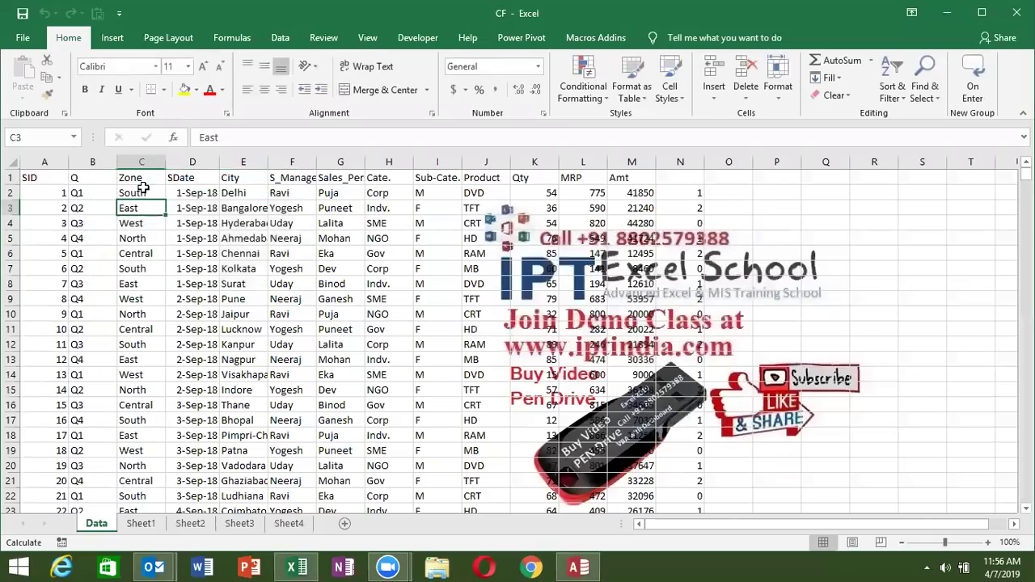
double_click(390, 178)
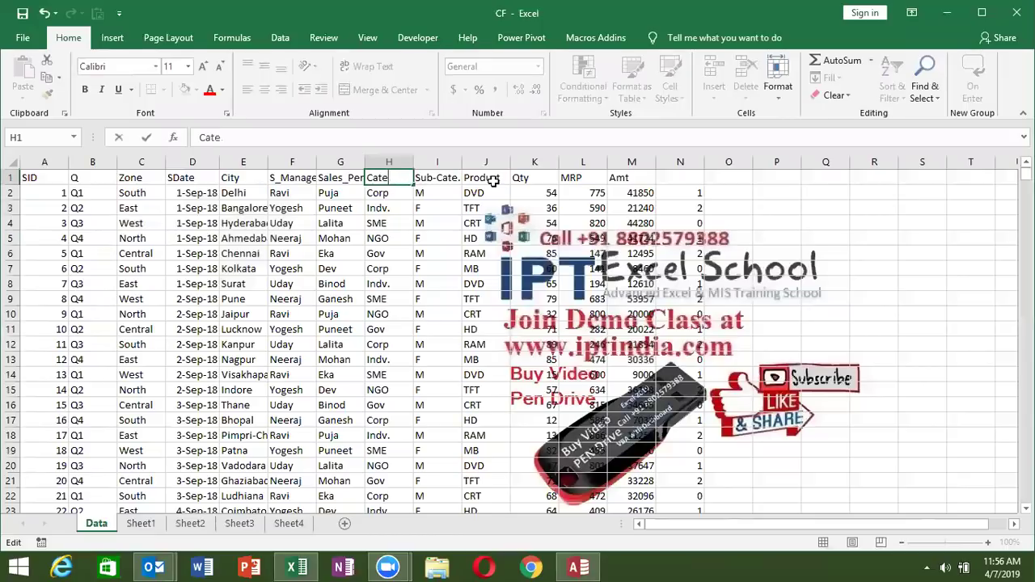
left_click(271, 193)
left_click(23, 13)
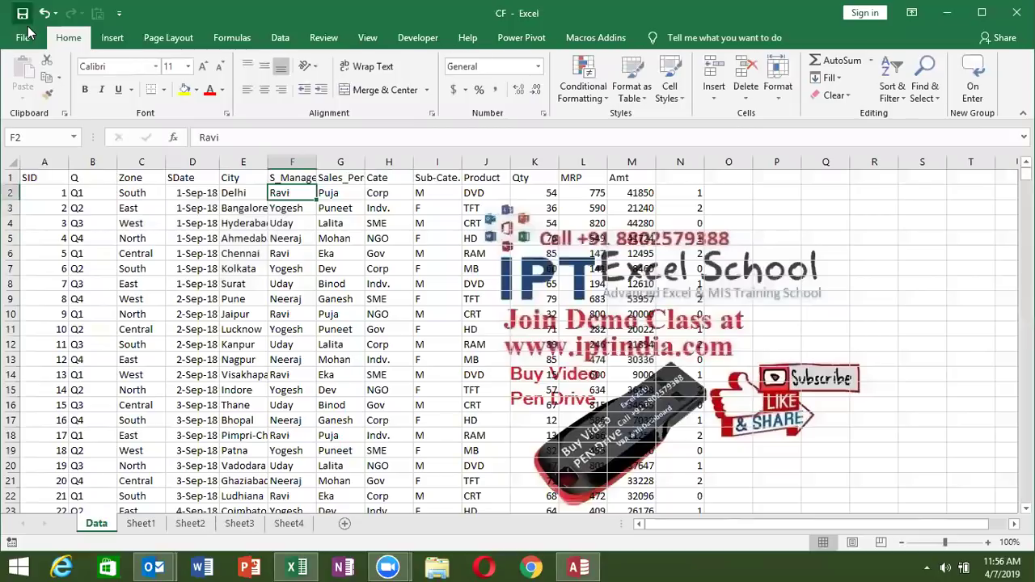
left_click(1017, 13)
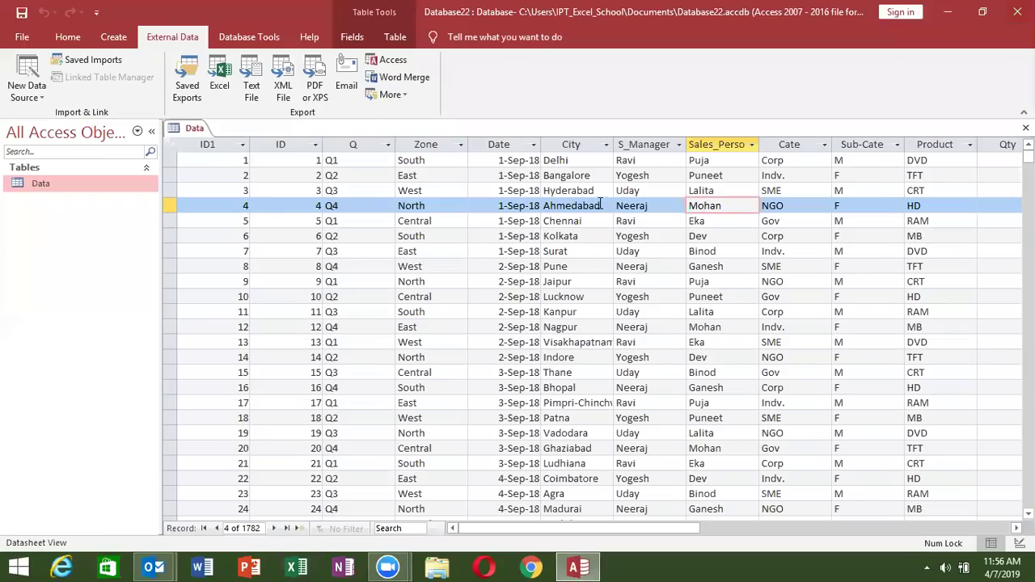
left_click(1025, 128)
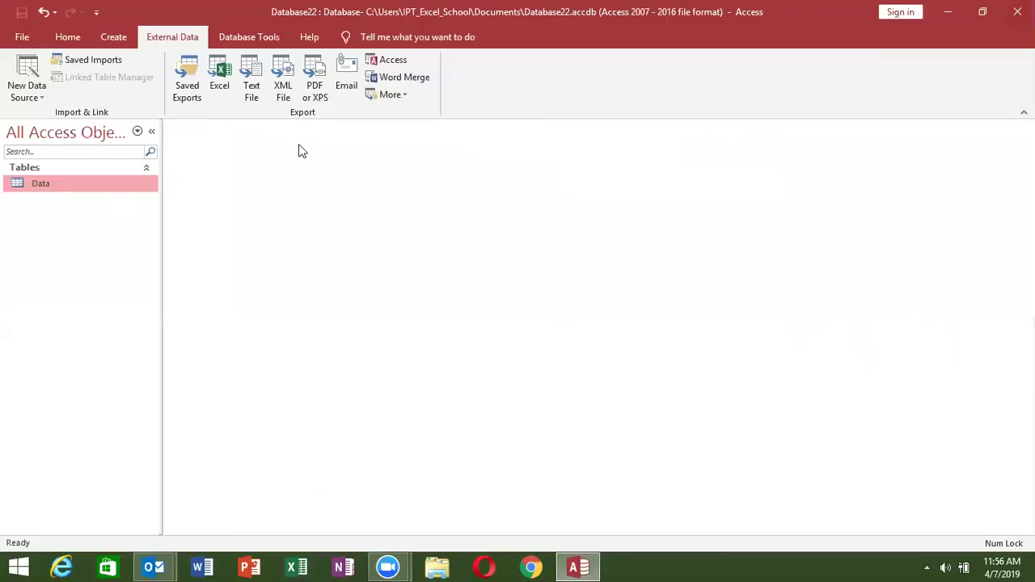
left_click(26, 85)
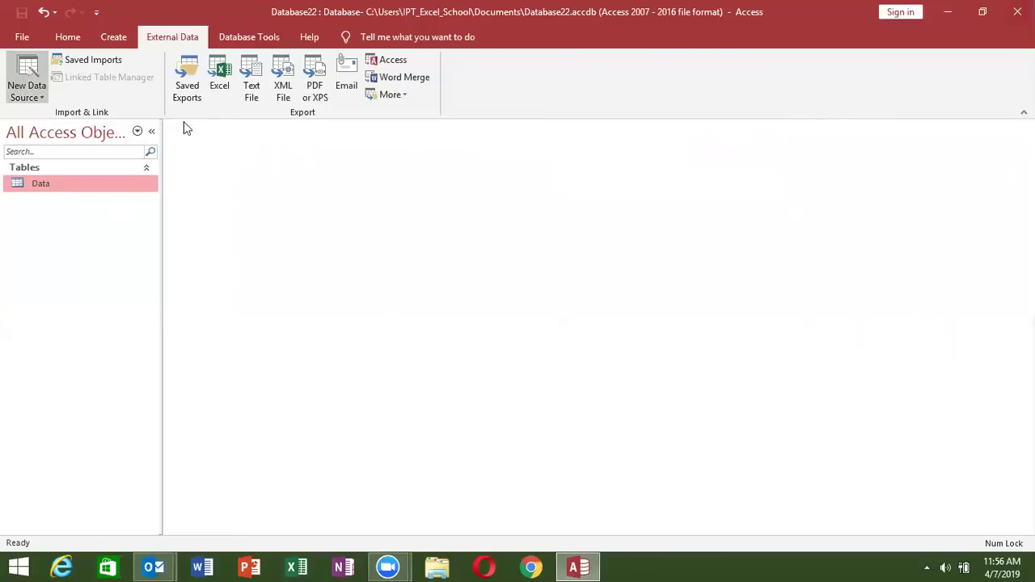
key("Return")
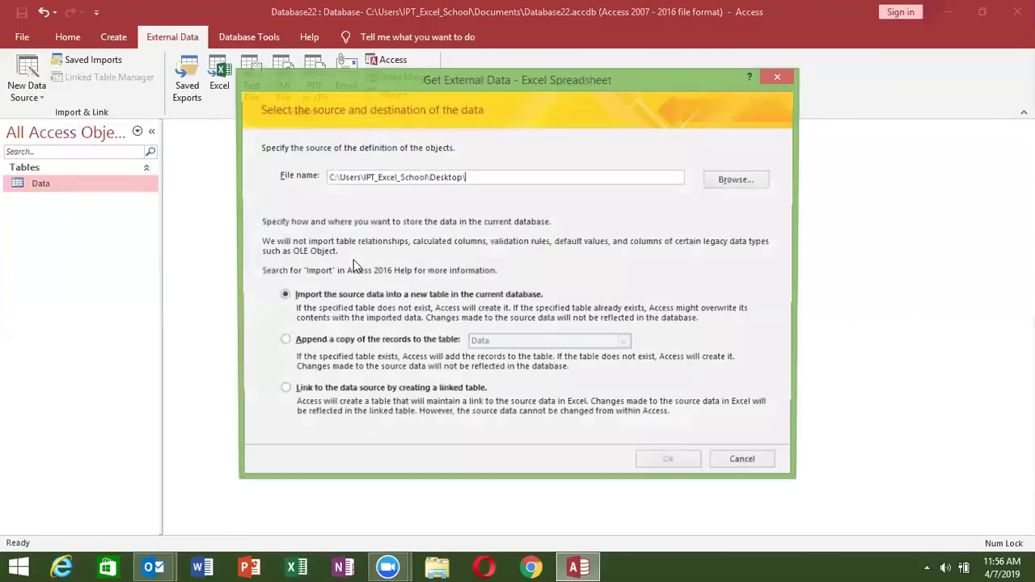
left_click(338, 344)
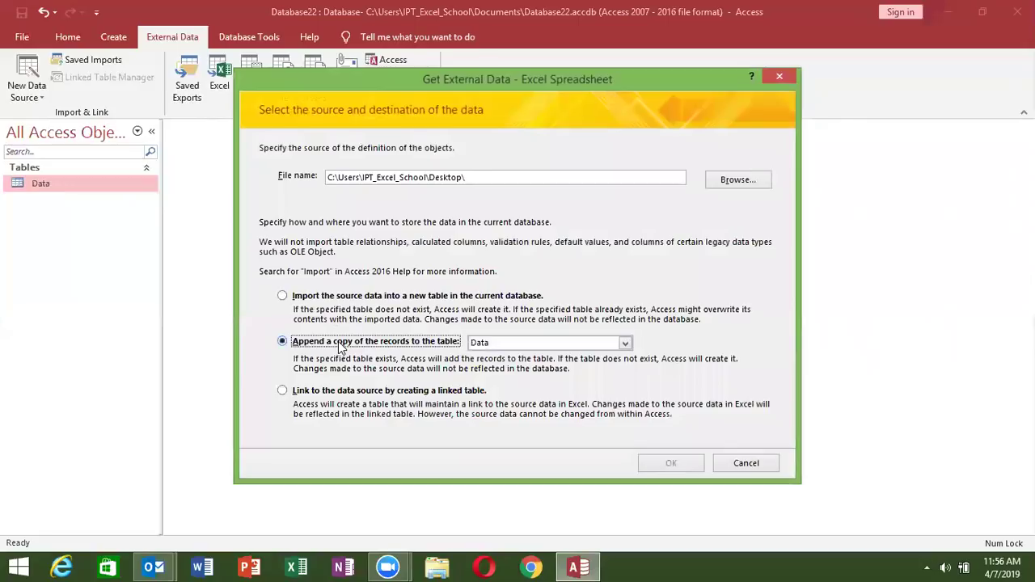
left_click(714, 179)
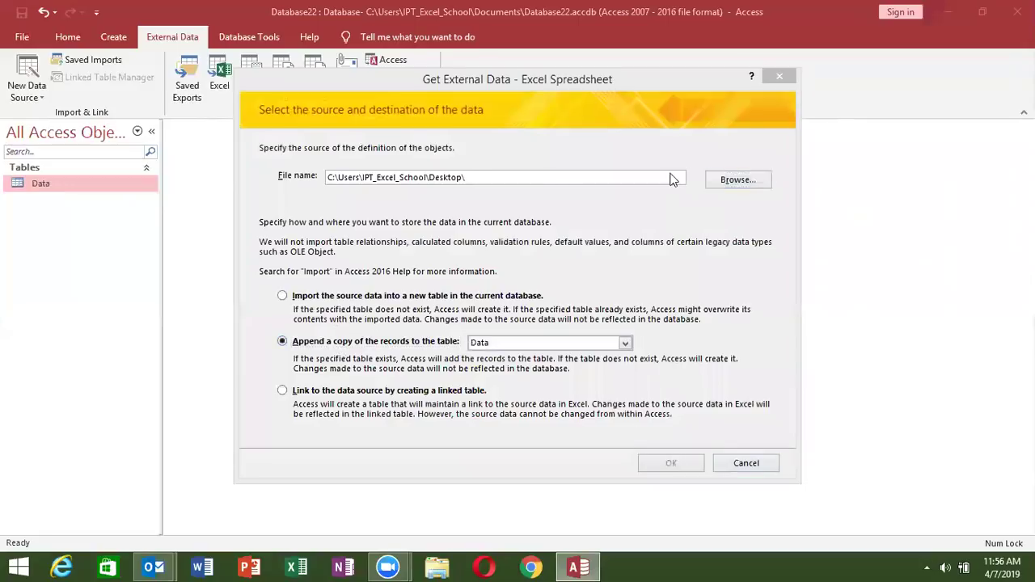
left_click(401, 245)
double_click(401, 246)
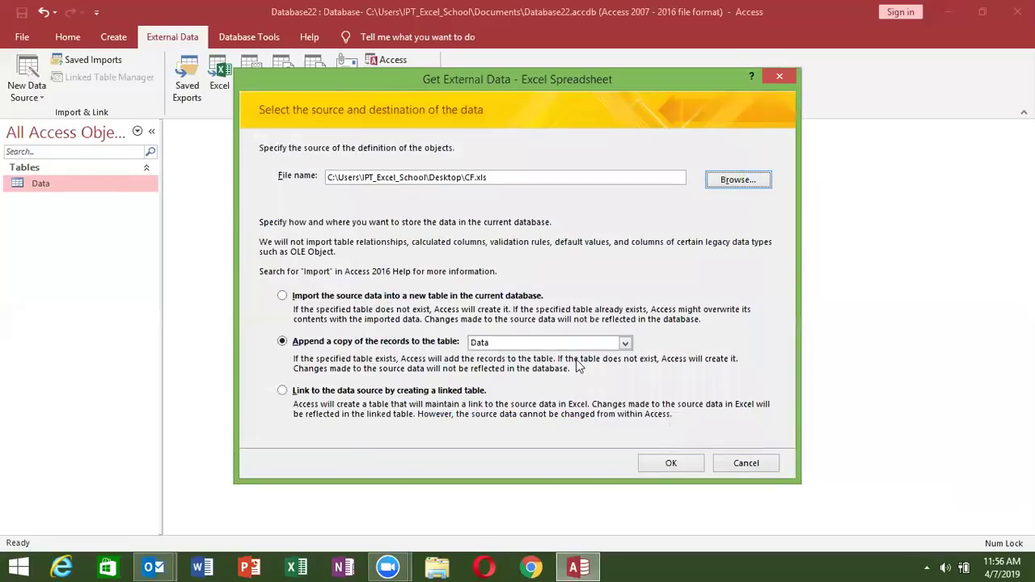
left_click(661, 466)
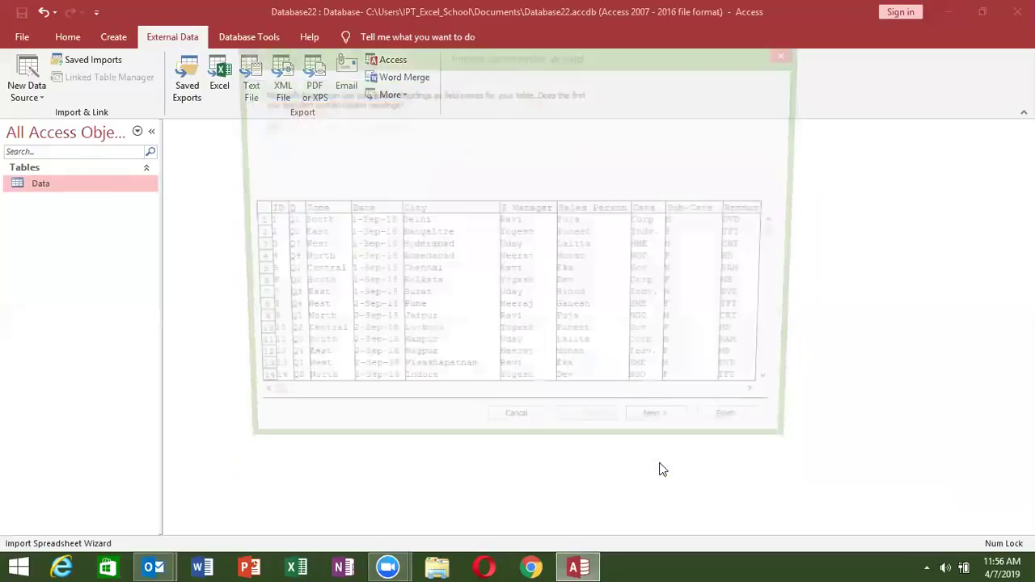
left_click(657, 435)
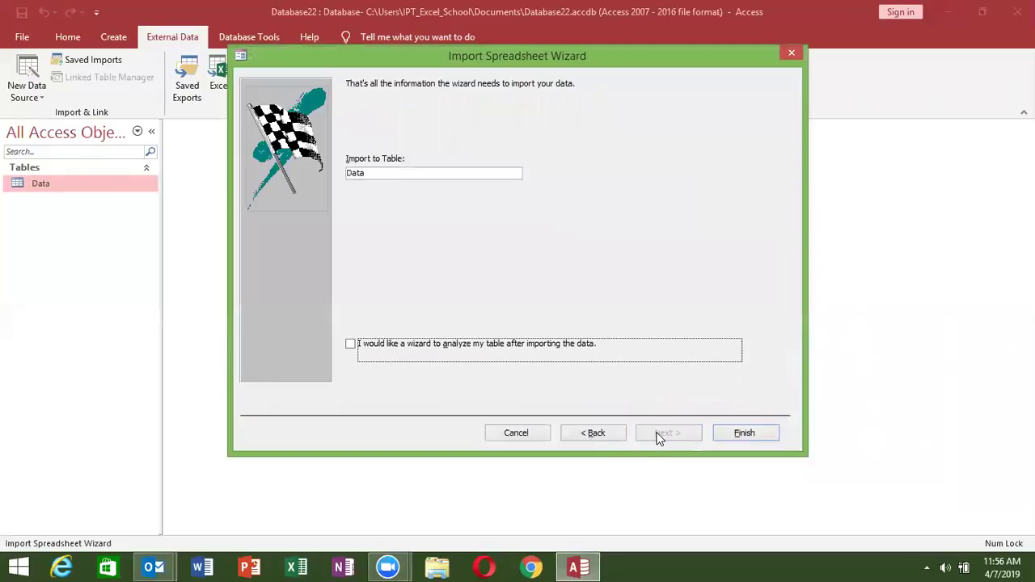
left_click(751, 430)
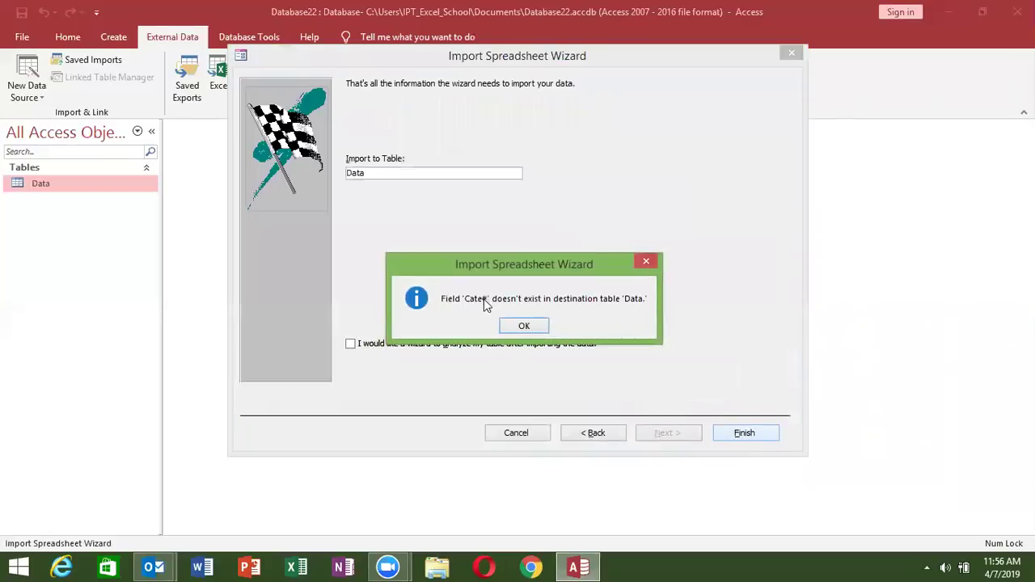
left_click(524, 325)
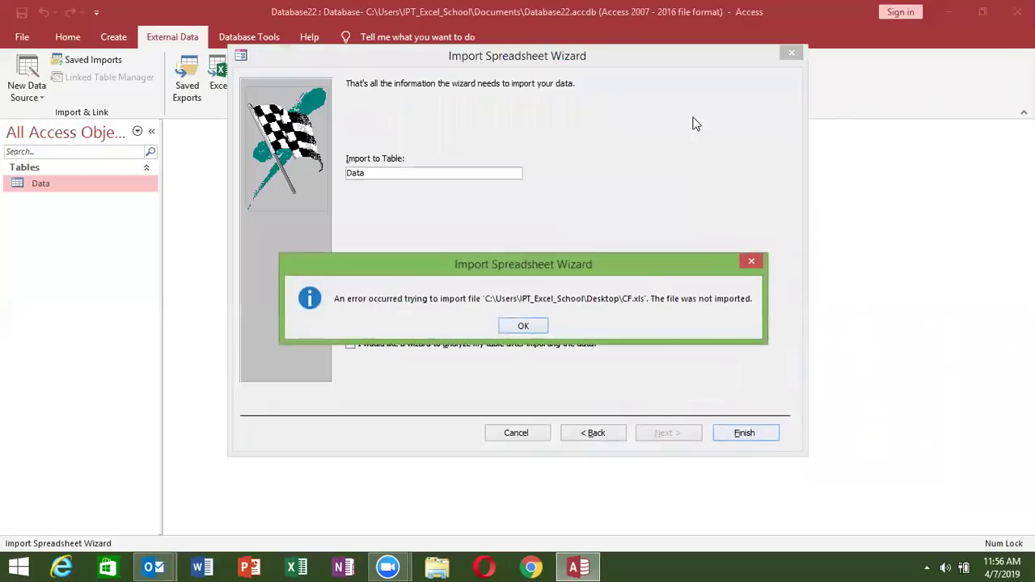
left_click(535, 325)
left_click(796, 52)
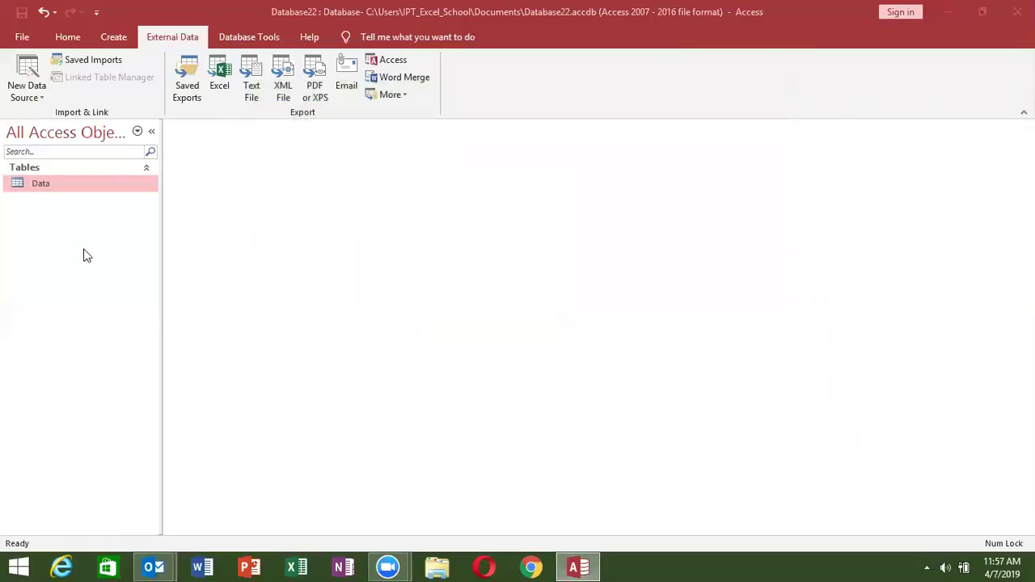
Step: Delete the existing Data table from the database
right_click(44, 186)
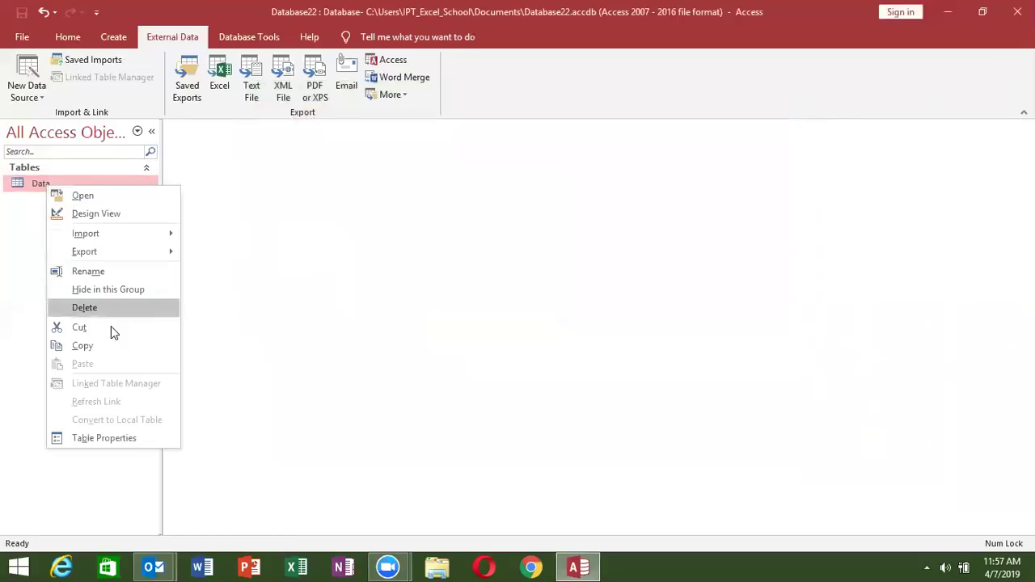
left_click(100, 307)
left_click(461, 330)
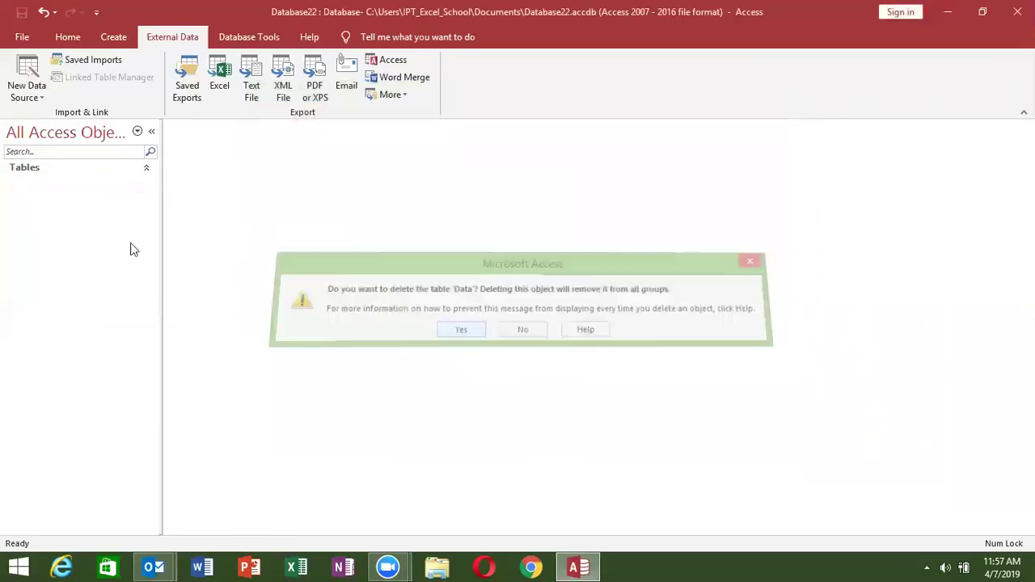
Step: Start an Excel import and select Desktop\CF.xls as the source workbook
left_click(106, 46)
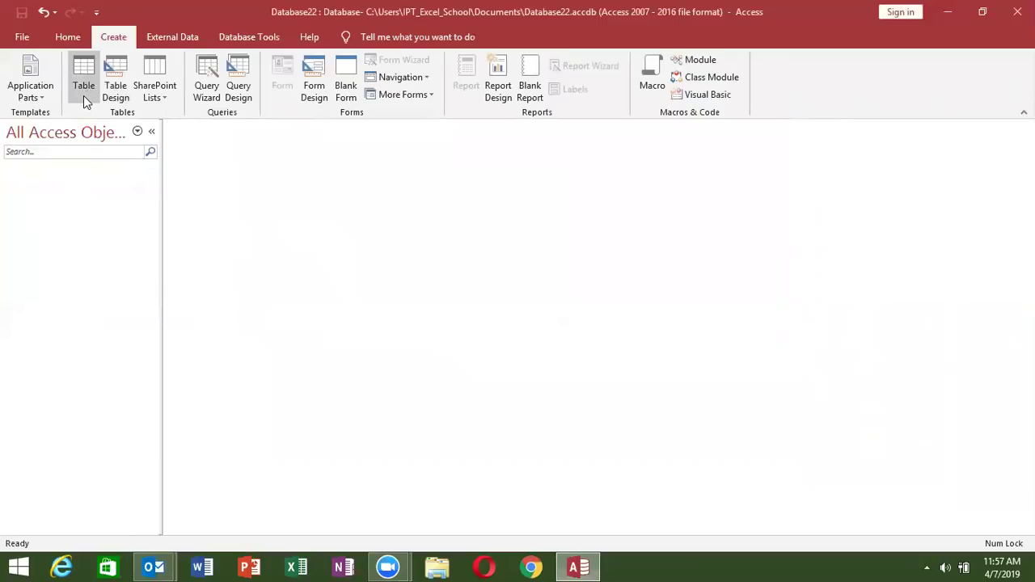
left_click(170, 37)
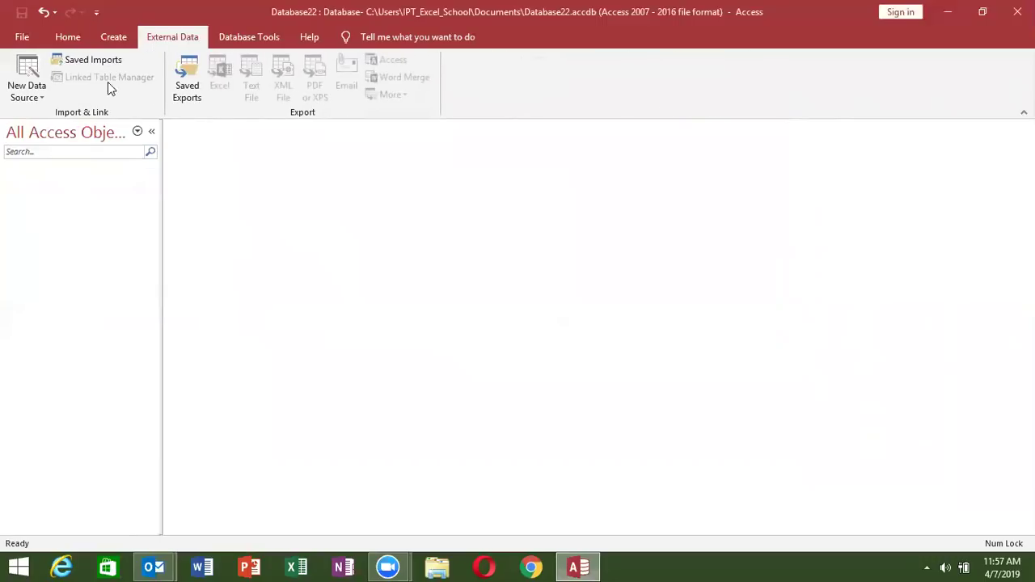
left_click(41, 99)
mouse_move(53, 120)
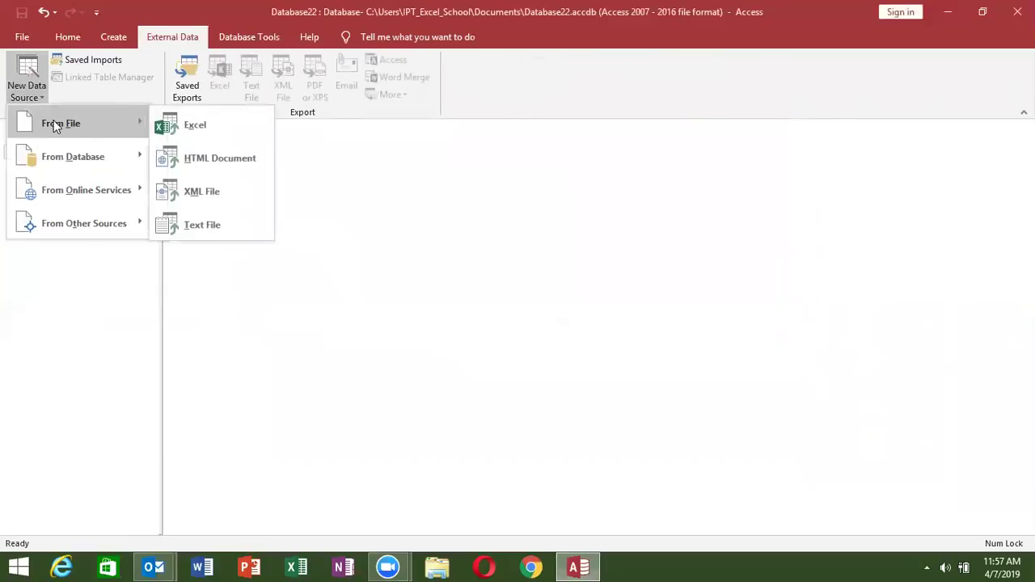
left_click(197, 126)
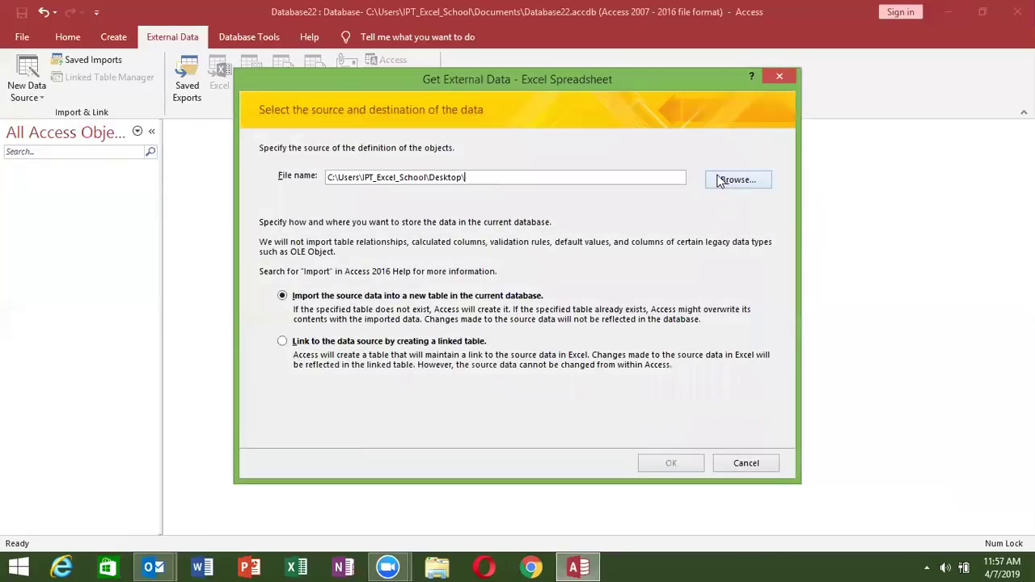
left_click(736, 180)
left_click(416, 246)
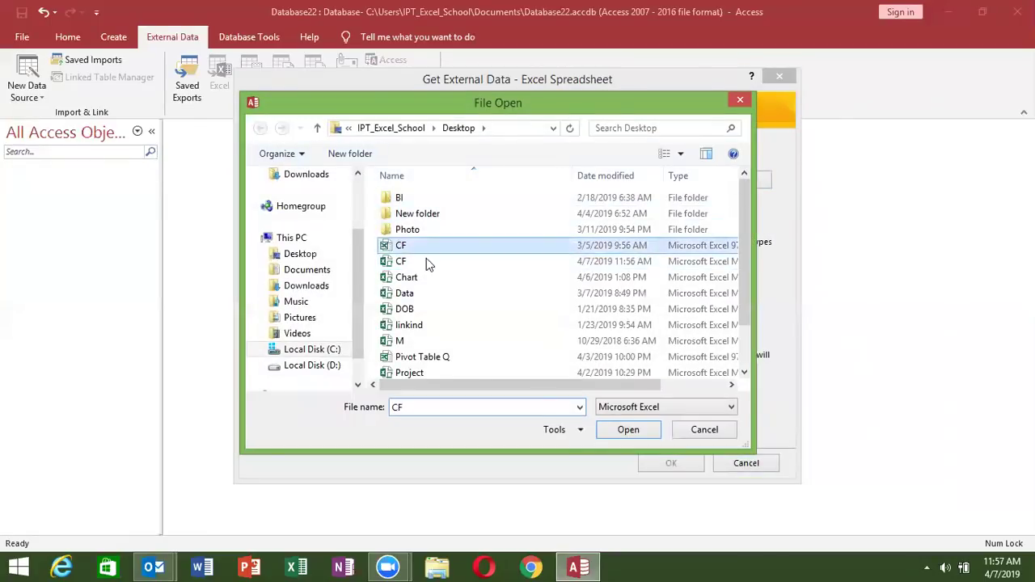
left_click(621, 437)
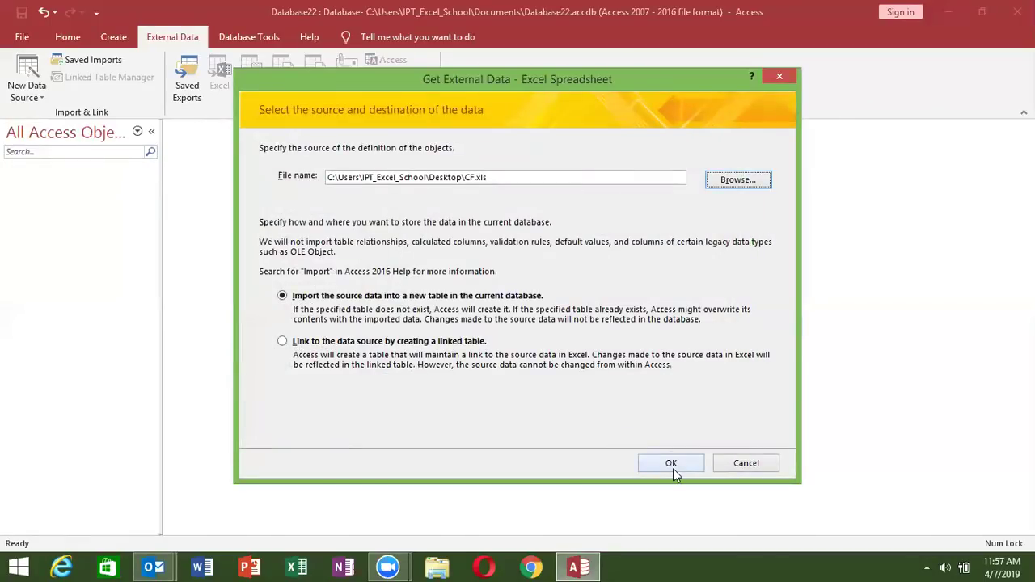
Step: Run the import wizard with defaults into a new Data table, without saving import steps
left_click(671, 465)
left_click(663, 433)
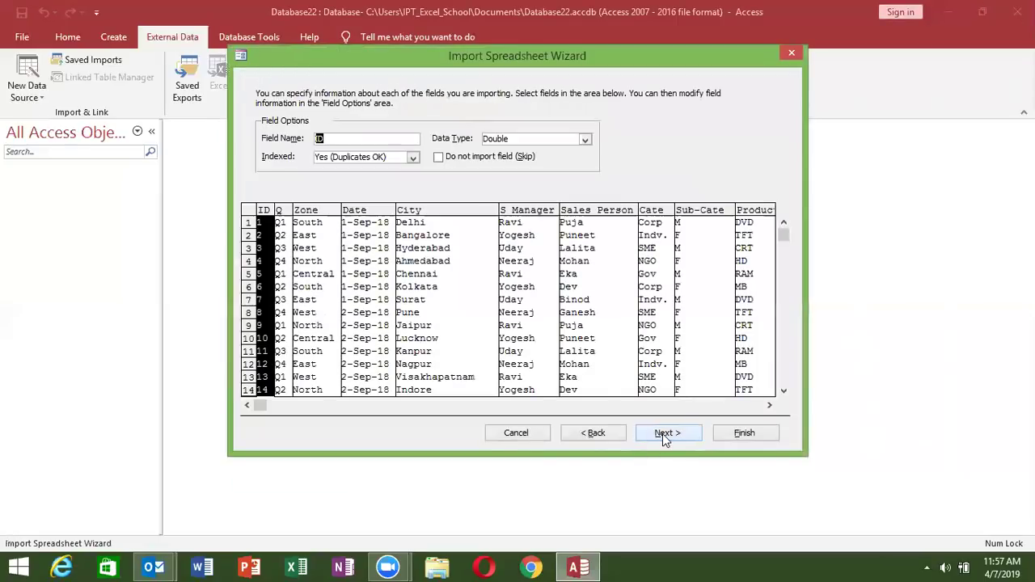
left_click(663, 433)
left_click(663, 433)
left_click(727, 437)
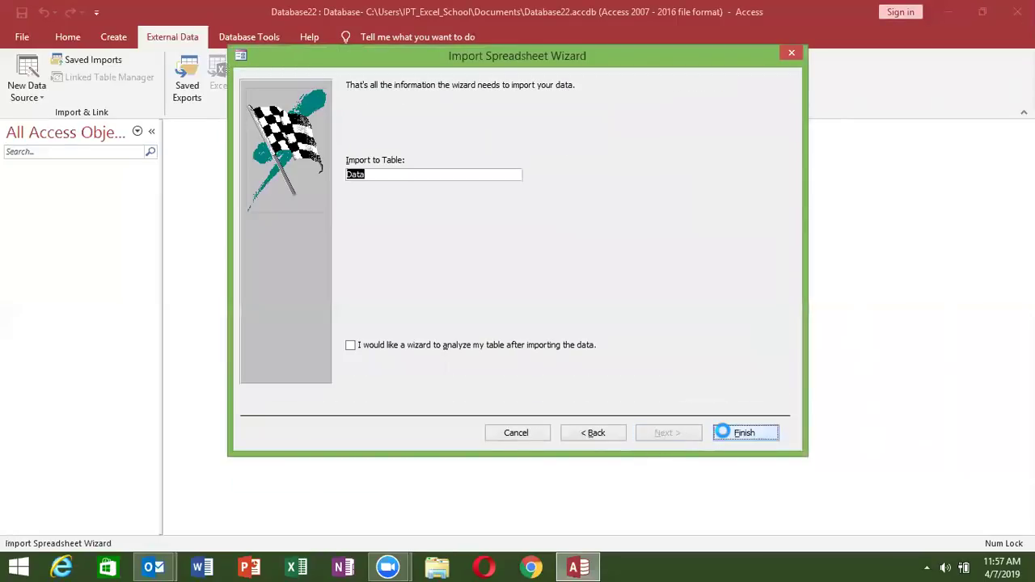
left_click(748, 476)
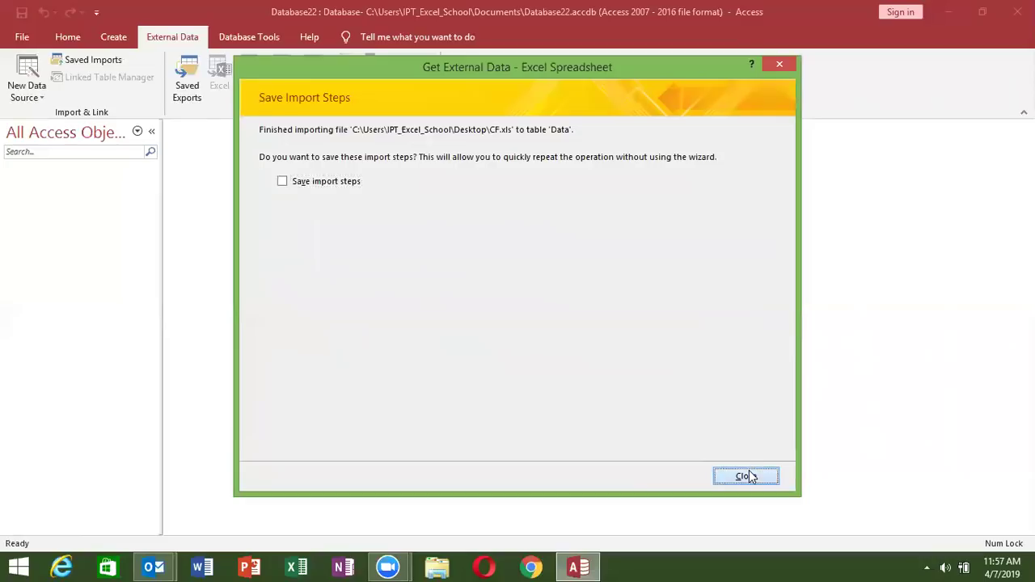
Step: Set up an Excel import from CF.xls that appends records to the Data table
left_click(32, 91)
mouse_move(87, 121)
left_click(198, 126)
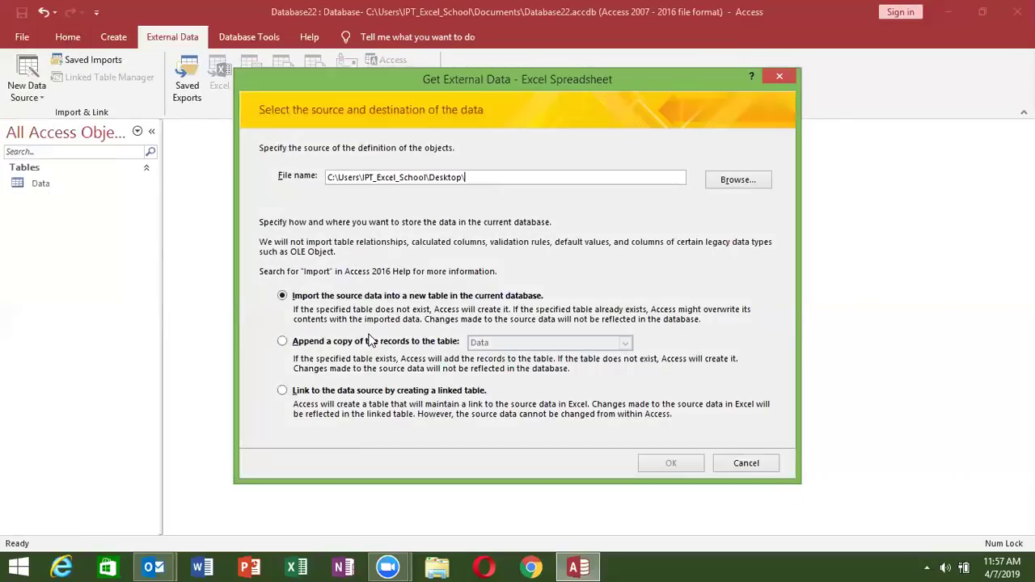
left_click(369, 341)
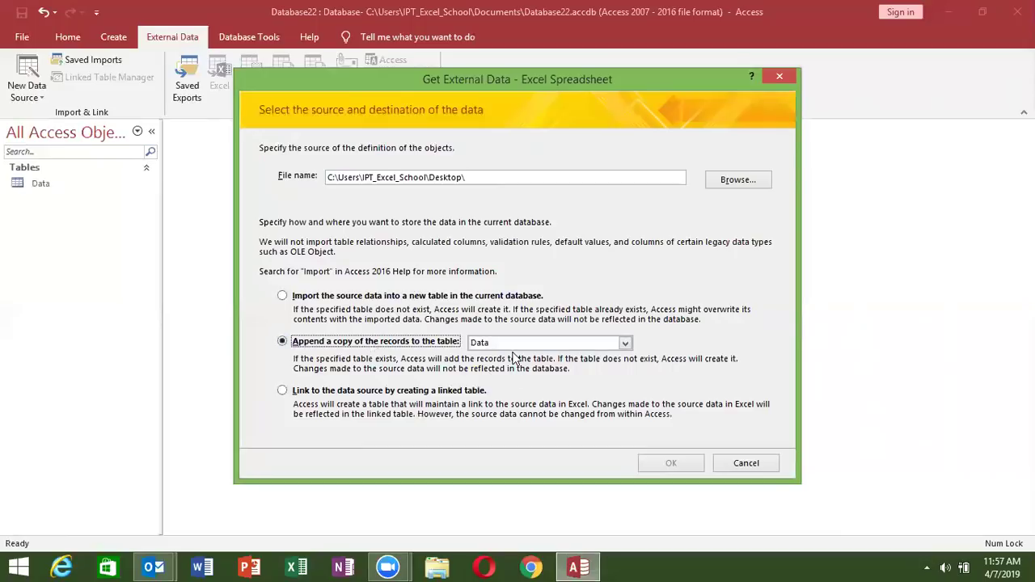
left_click(725, 178)
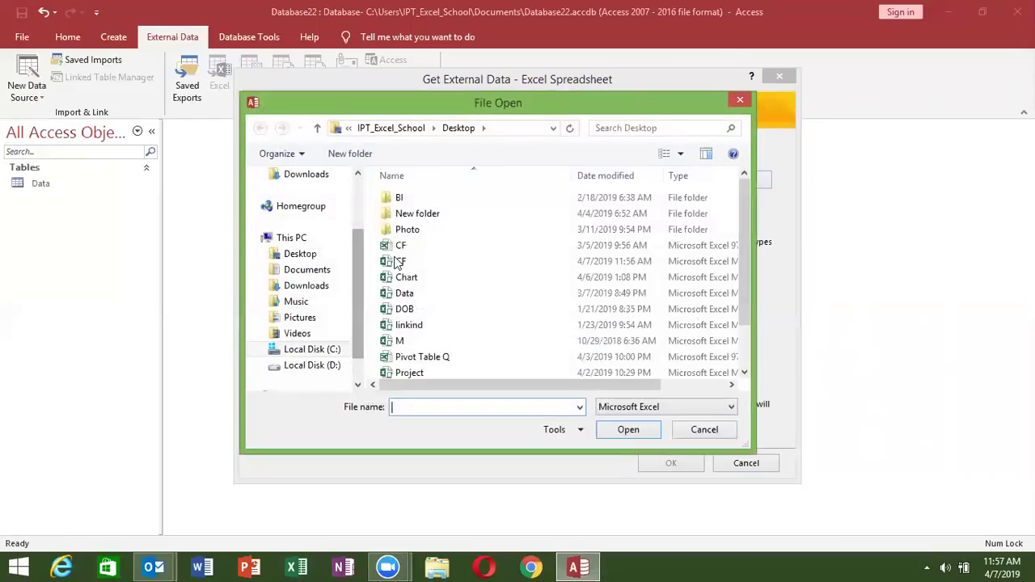
left_click(400, 245)
left_click(629, 430)
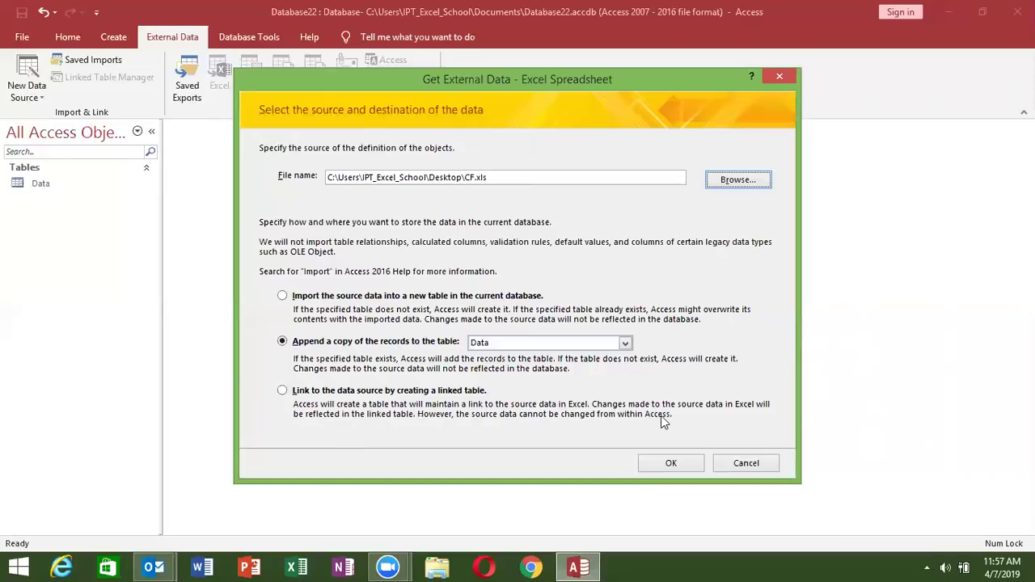
Step: Finish the append wizard and dismiss the missing 'Cate#' field error
left_click(678, 463)
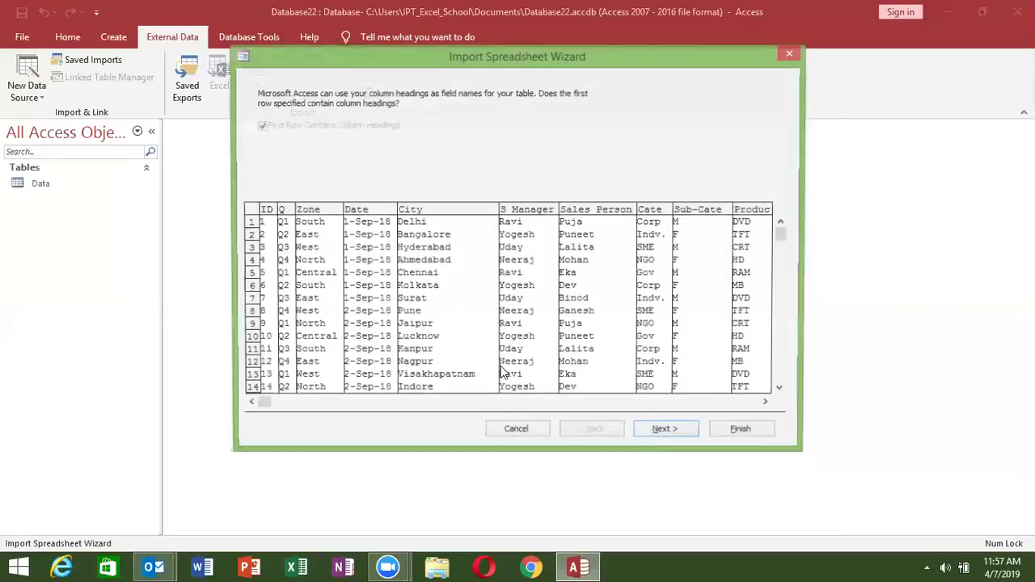
left_click(686, 431)
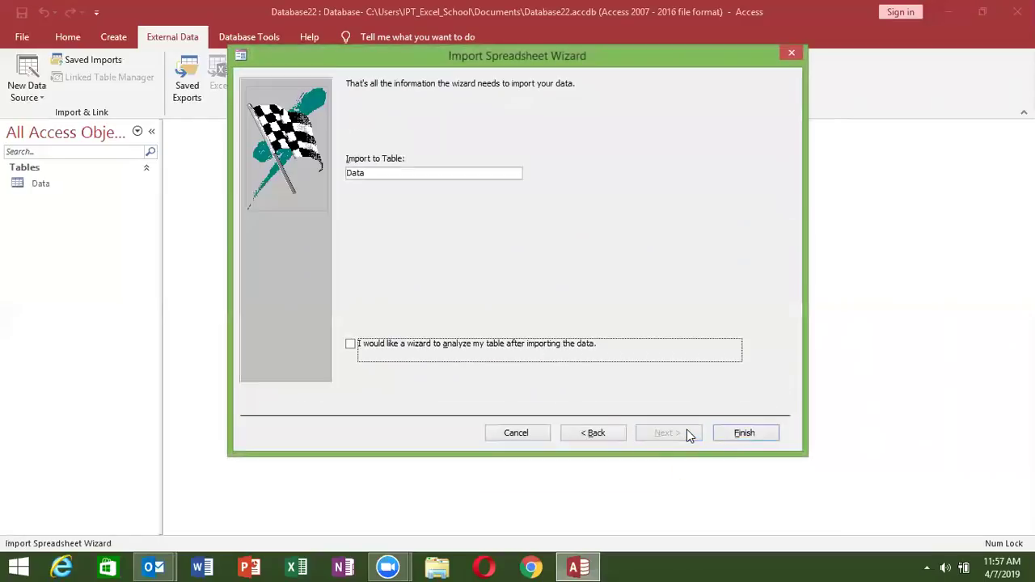
left_click(758, 435)
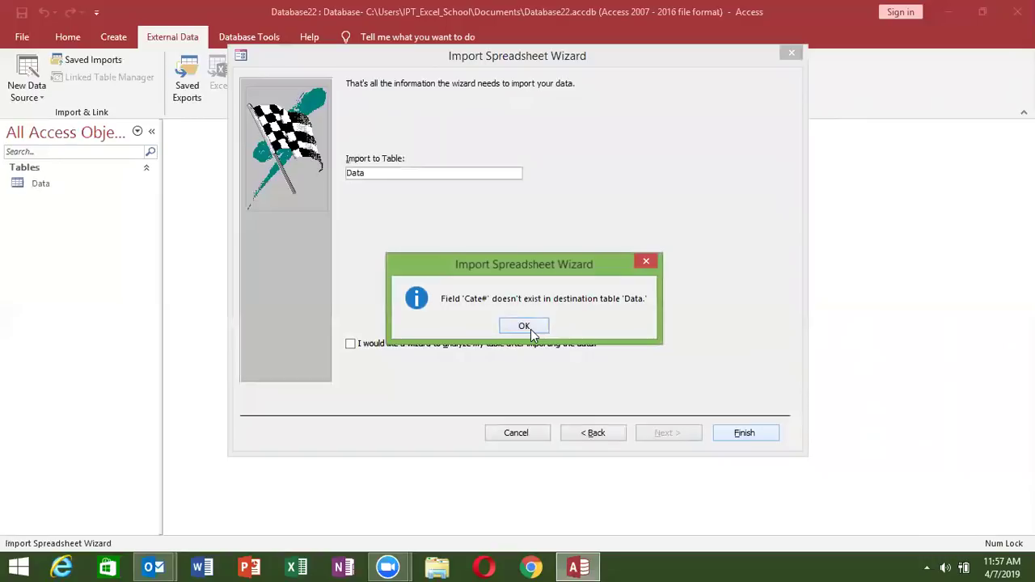
key("Return")
Step: Open the CF workbook in Excel and rename header I1 from Sub-Cate. to Sub_Cate
left_click(296, 566)
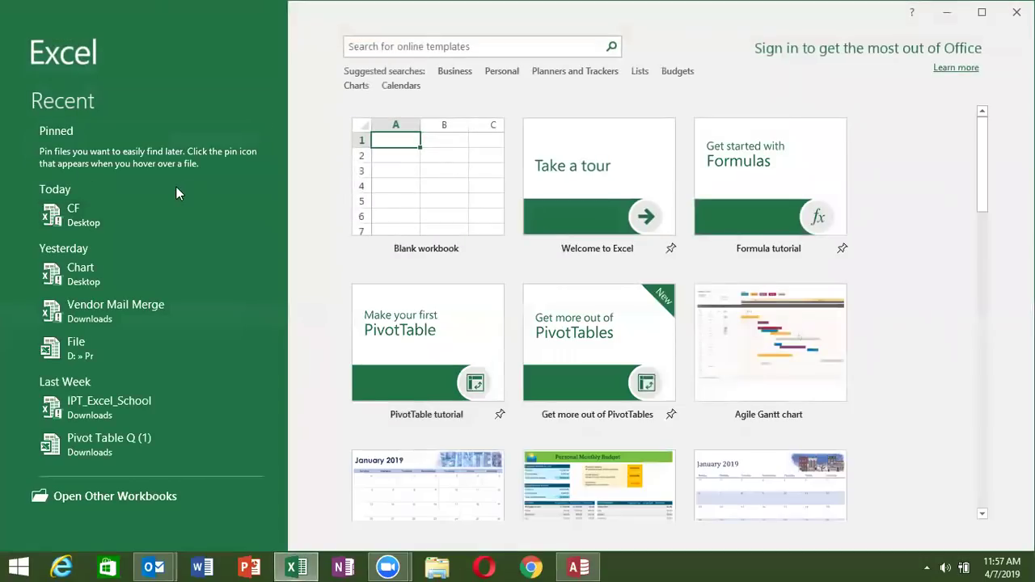
left_click(161, 213)
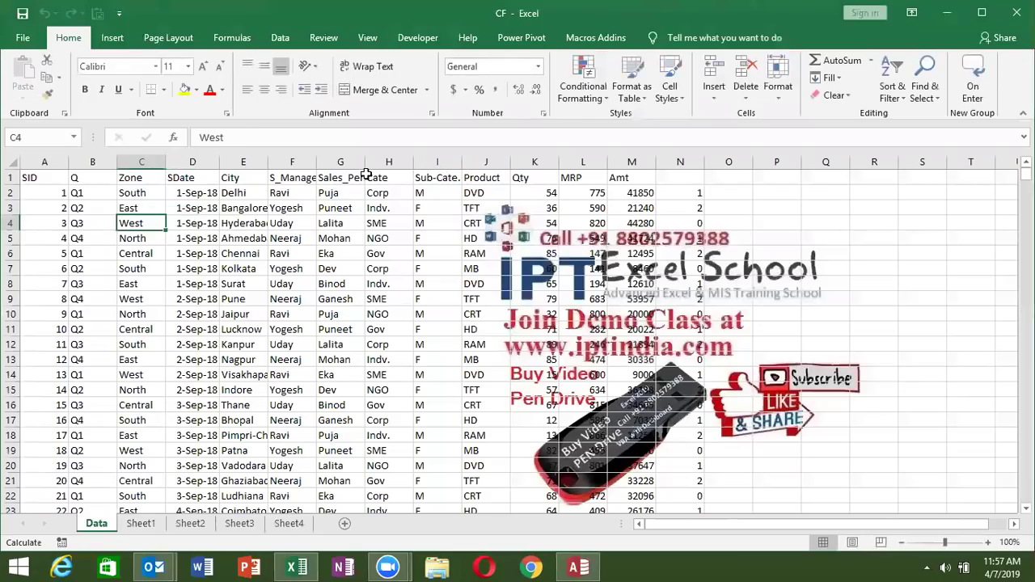
double_click(403, 176)
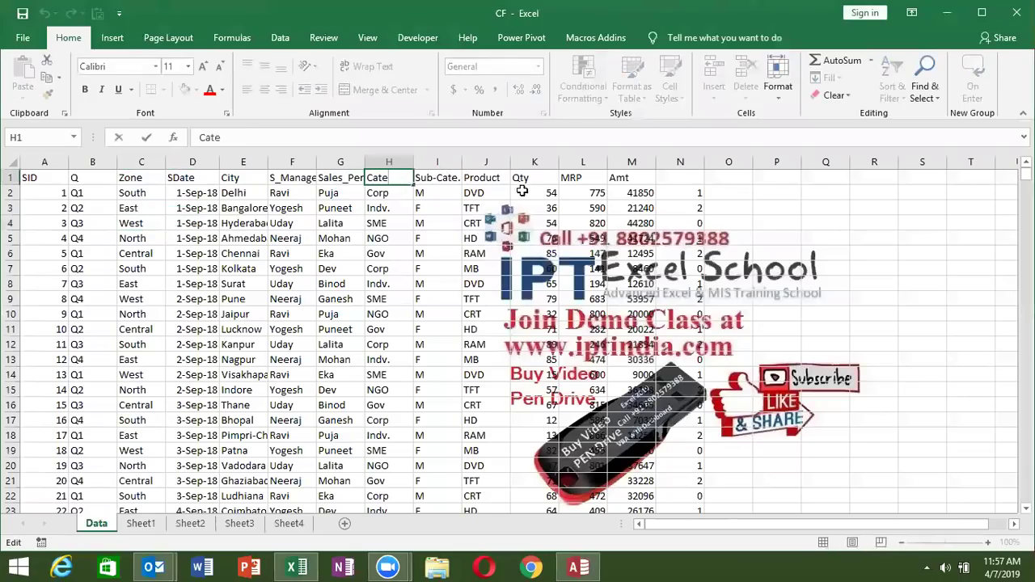
left_click(440, 178)
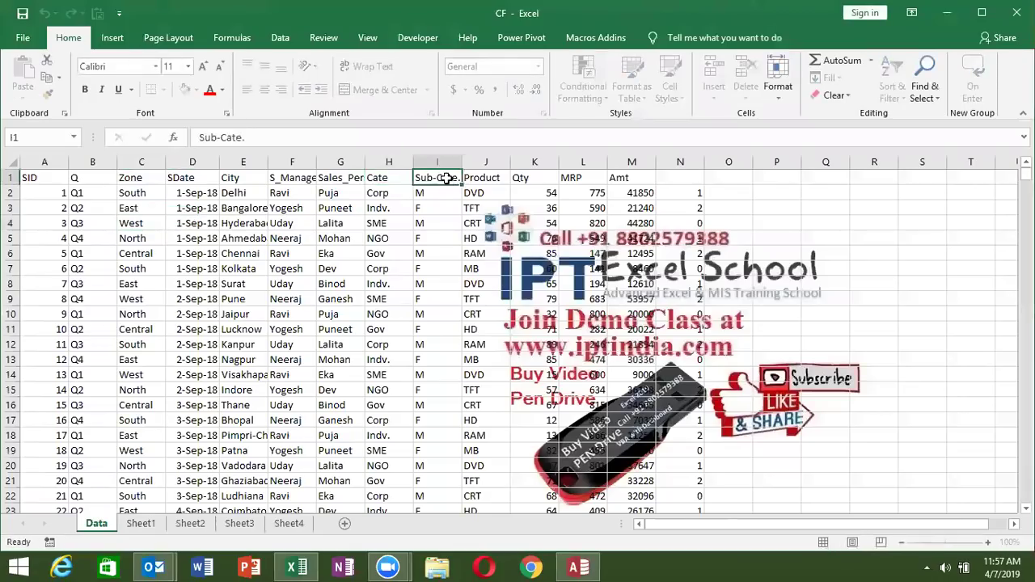
left_click(297, 137)
left_click(400, 218)
left_click(437, 178)
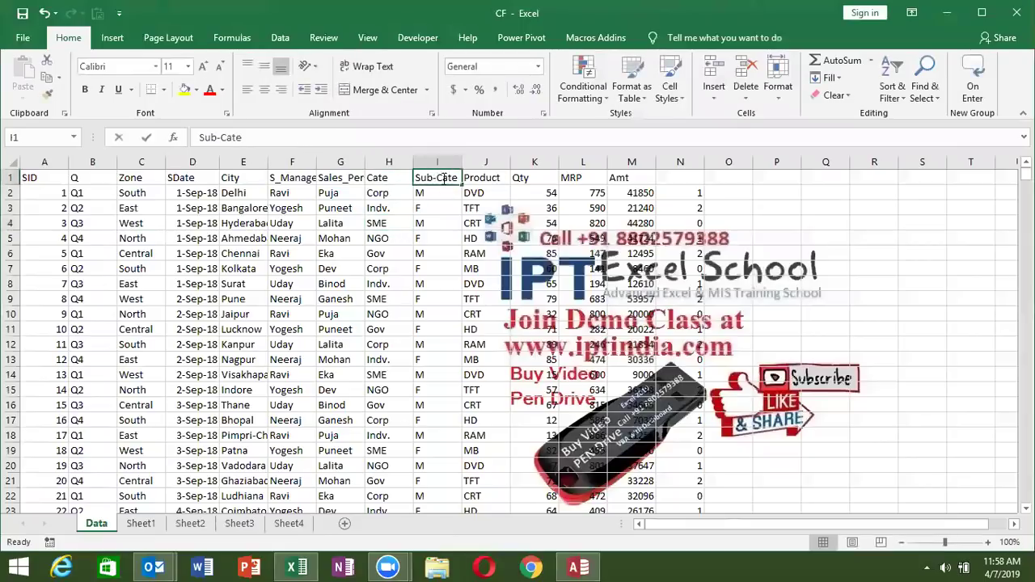
double_click(441, 180)
key("BackSpace")
type("_")
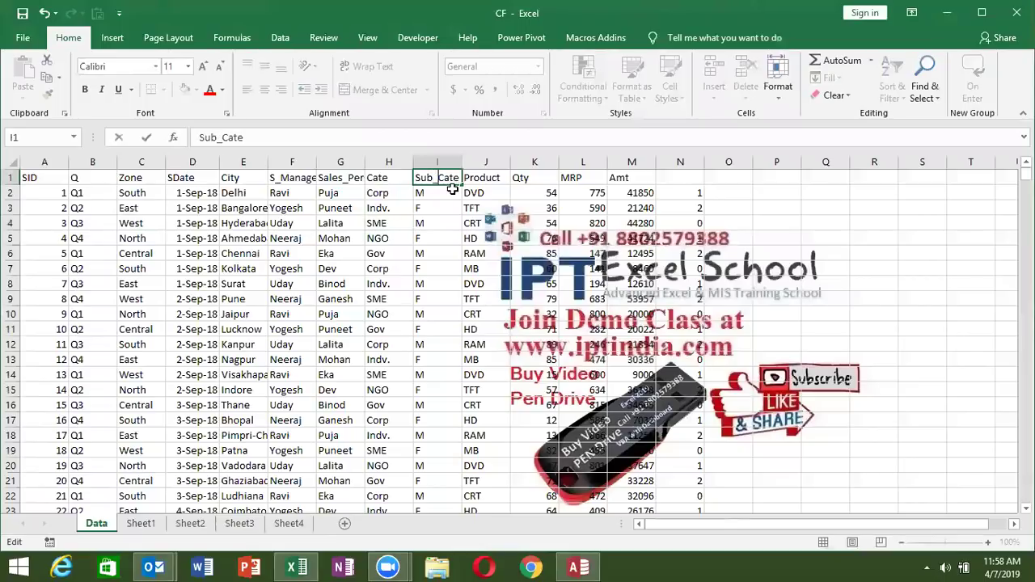
left_click(535, 209)
Step: Review the Product, Qty, SDate, S_Manager, Sales_Person and Amt headers
left_click(489, 178)
left_click(525, 178)
left_click(198, 178)
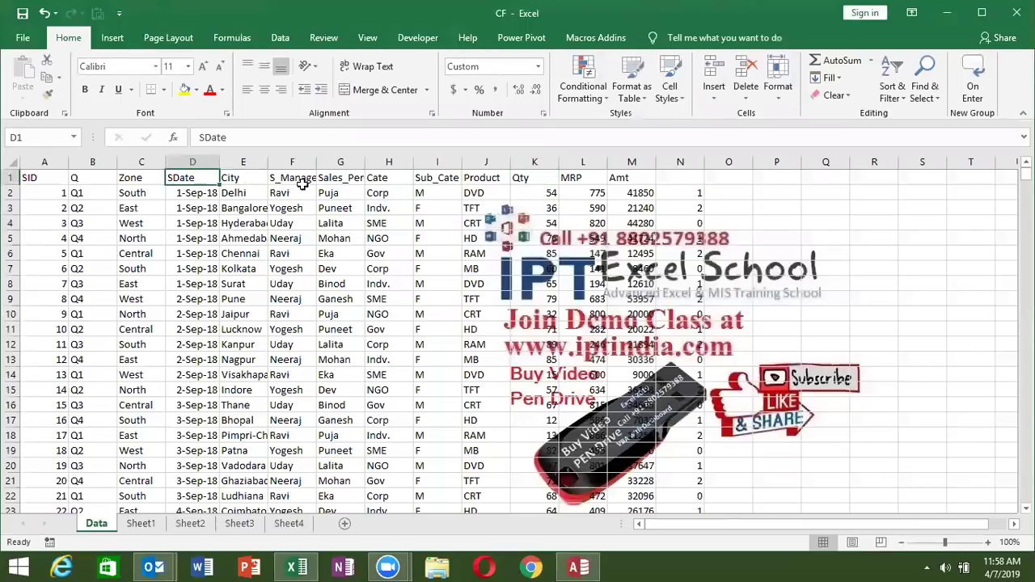
left_click(299, 180)
left_click(340, 178)
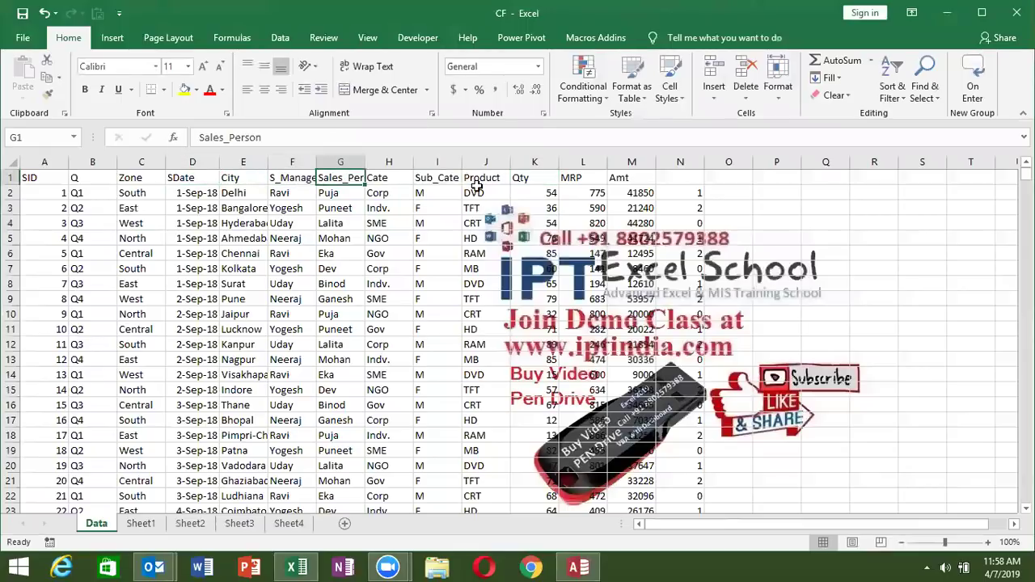
left_click(639, 178)
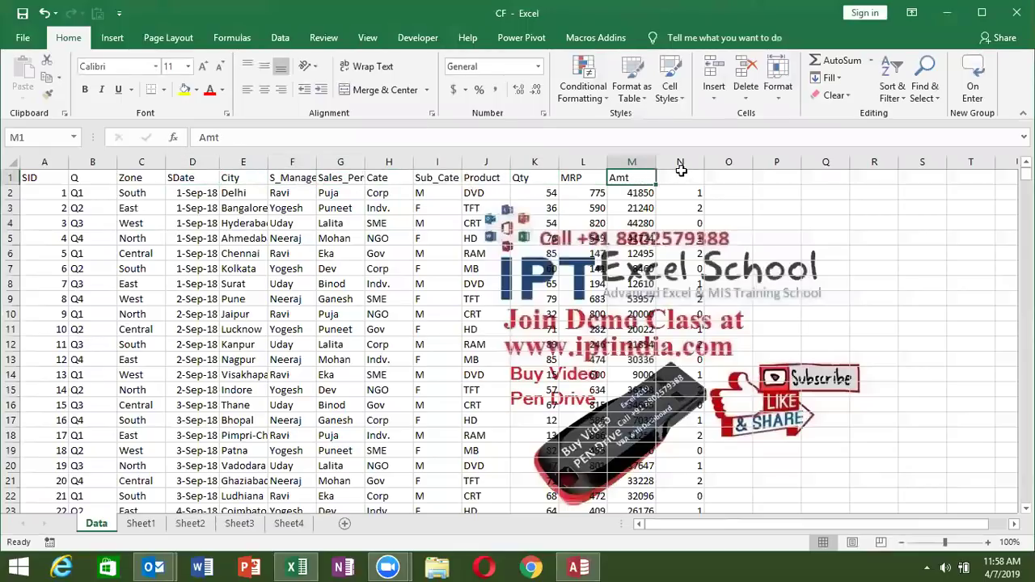
Step: Clear the values in the unnamed column N
left_click(681, 162)
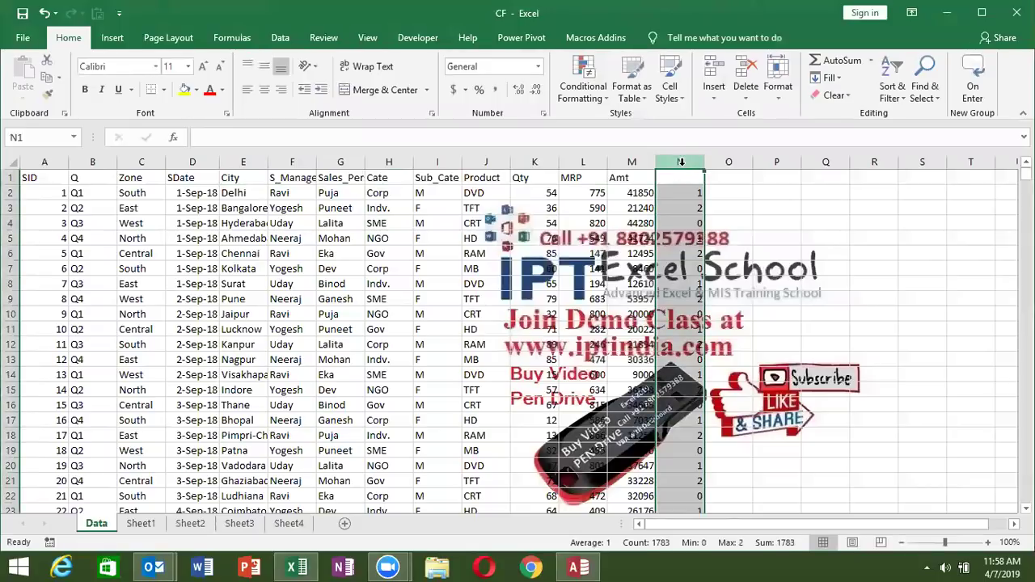
key("Delete")
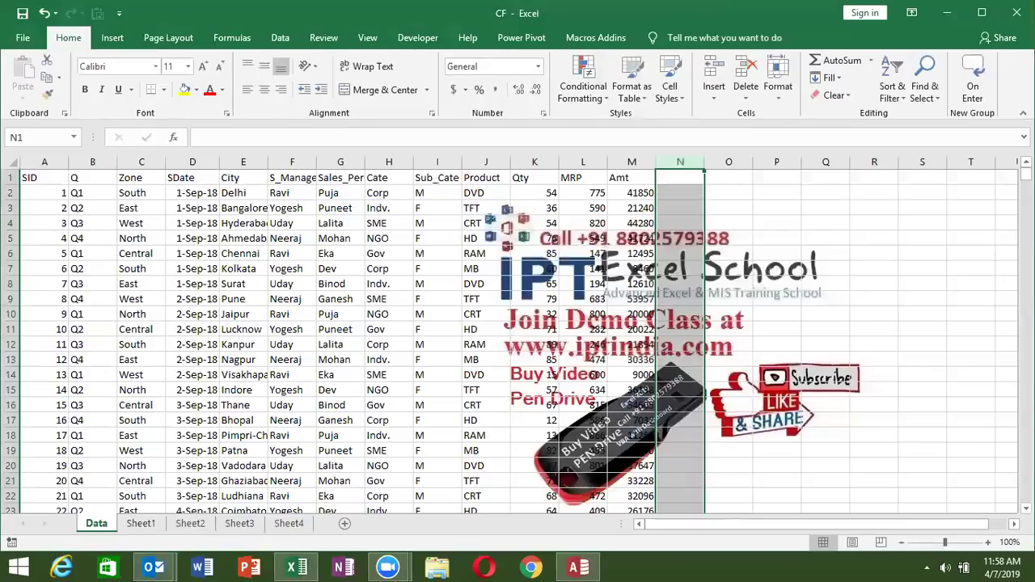
key("alt+Tab")
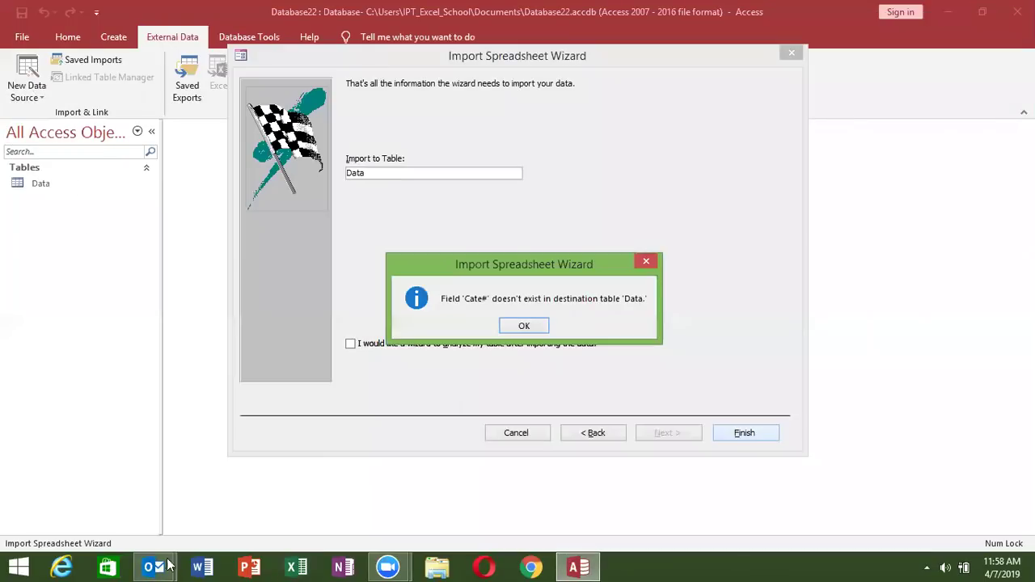
left_click(296, 566)
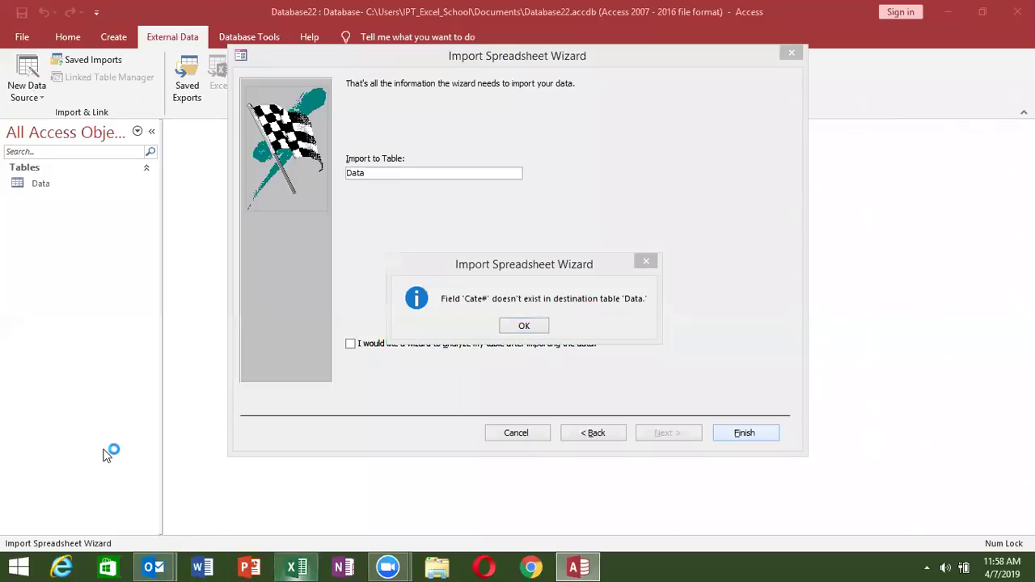
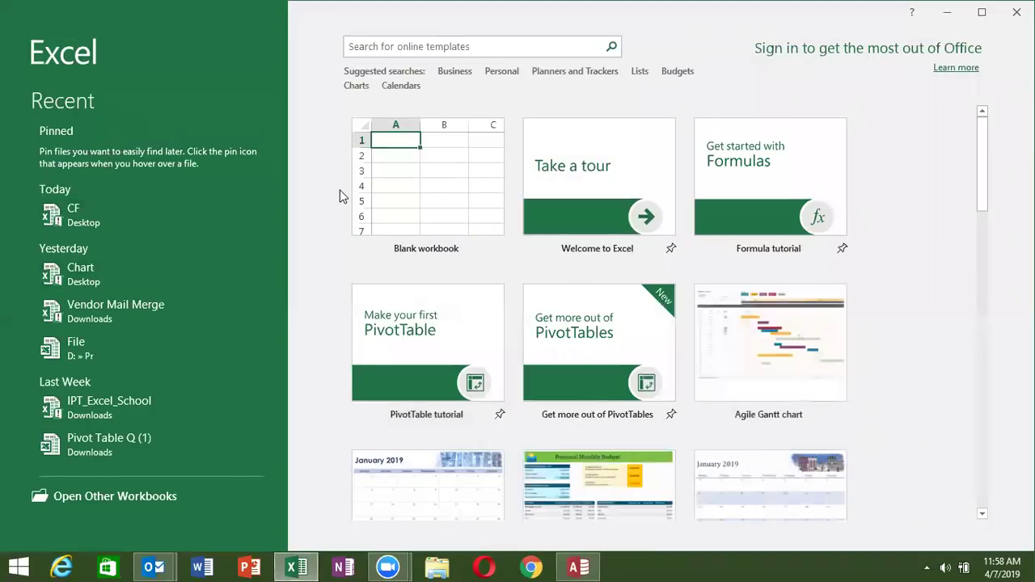
Step: Create a blank workbook, then open the CF workbook from the Desktop in Compatibility Mode
left_click(396, 181)
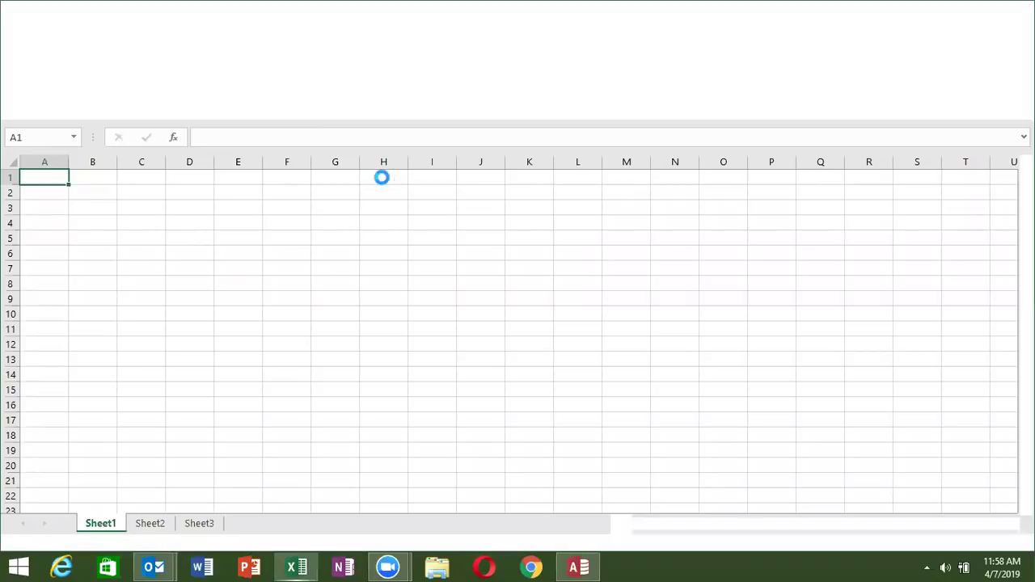
left_click(24, 37)
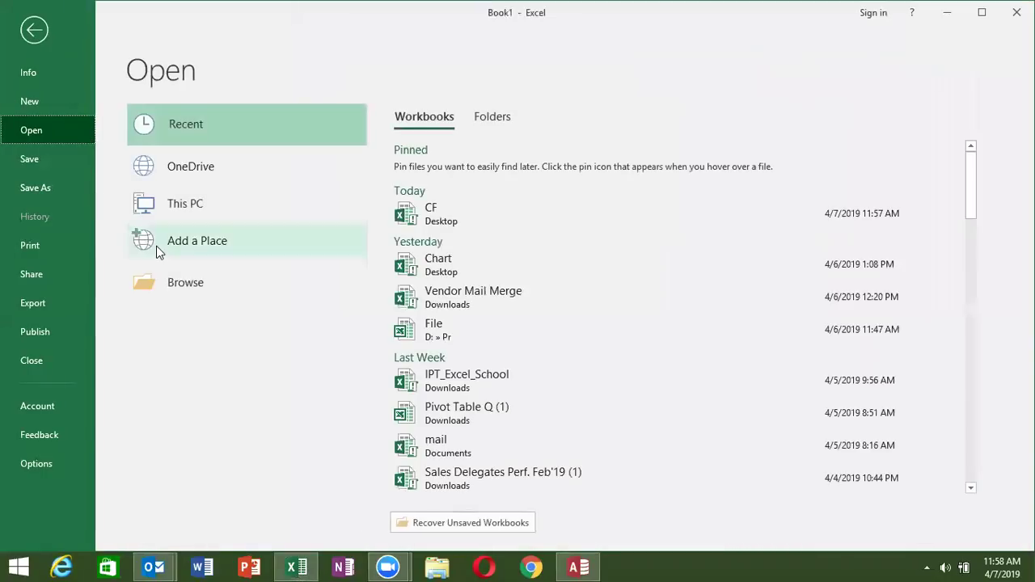
left_click(156, 246)
left_click(166, 287)
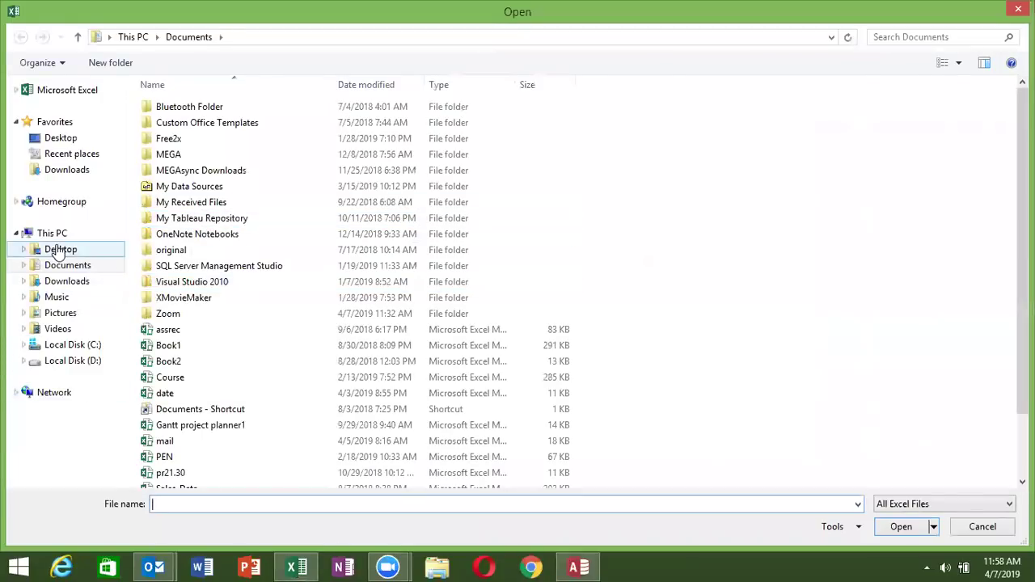
left_click(66, 249)
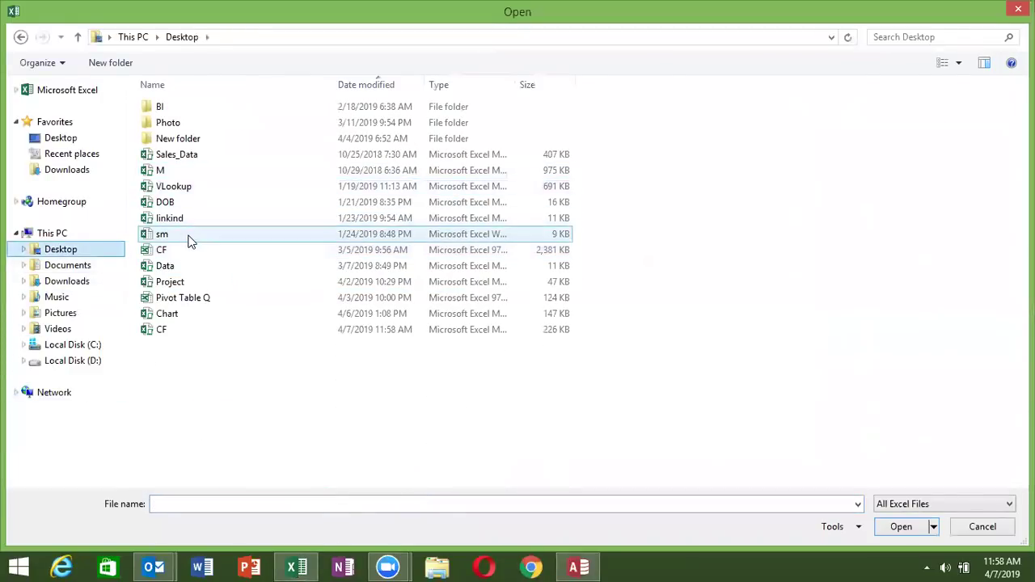
left_click(183, 251)
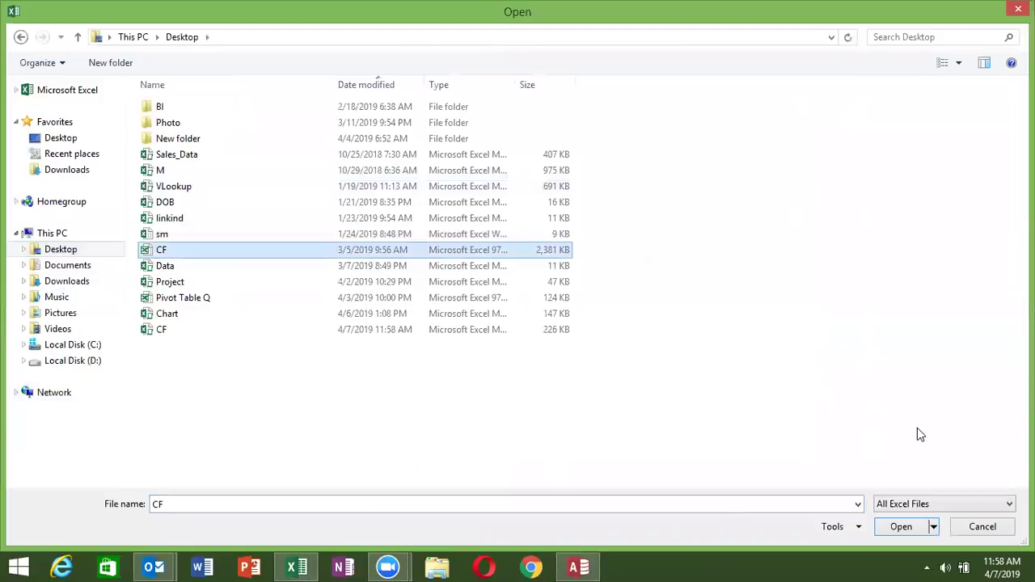
left_click(902, 526)
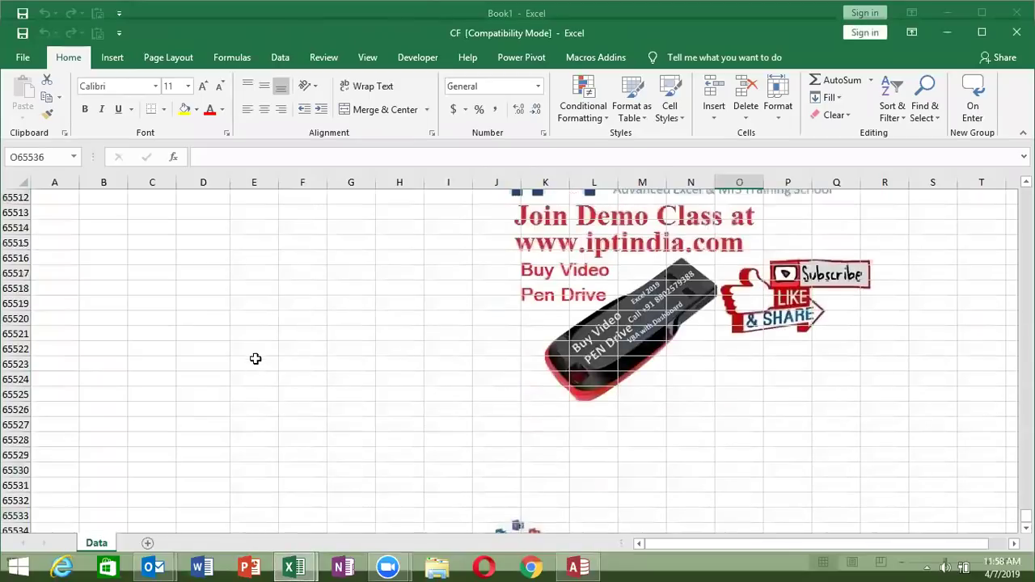
Step: Check the extent of the Data sheet and move to the Cate. header cell
left_click(233, 356)
key("ctrl+Up")
key("ctrl+Up")
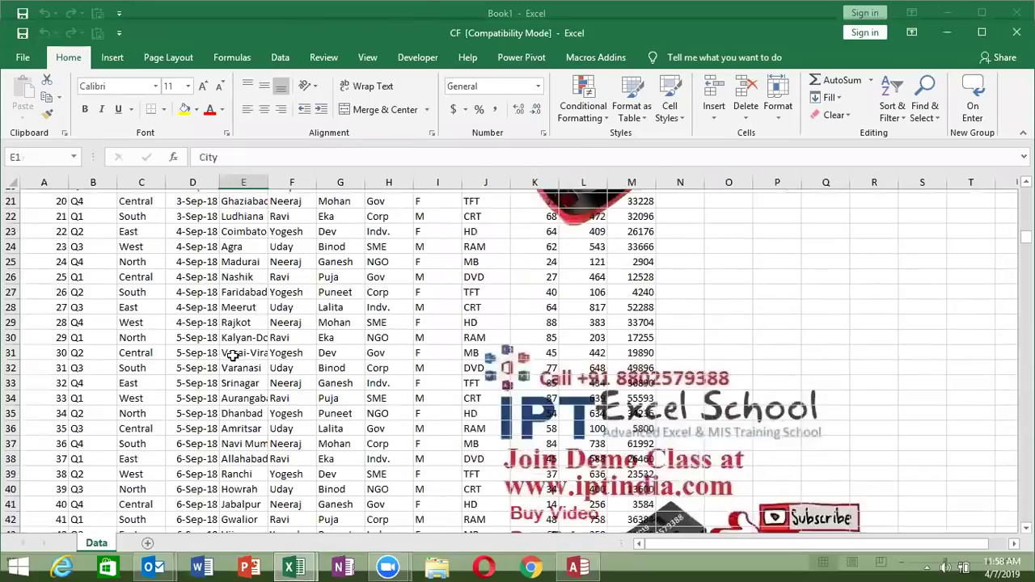
key("ctrl+Left")
key("ctrl+Down")
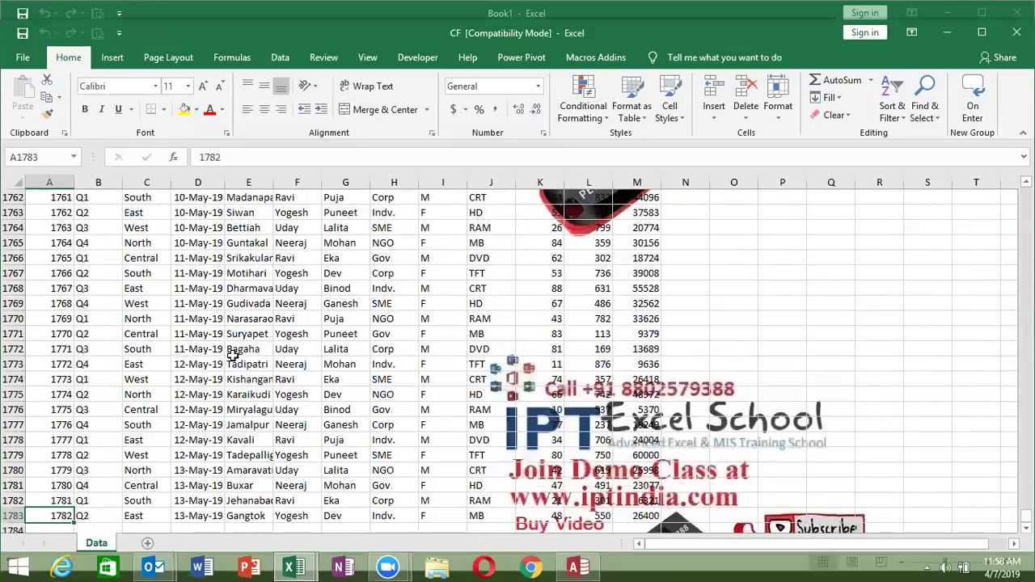
key("ctrl+Up")
key("Right")
key("Right")
key("Right")
key("Right")
key("Right")
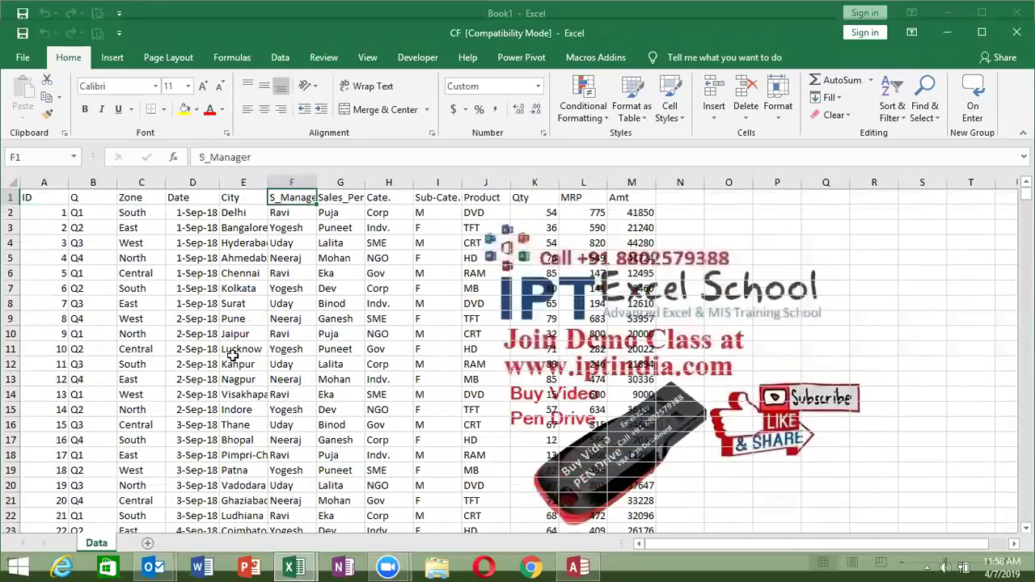
key("Right")
key("Right")
key("Right")
key("Left")
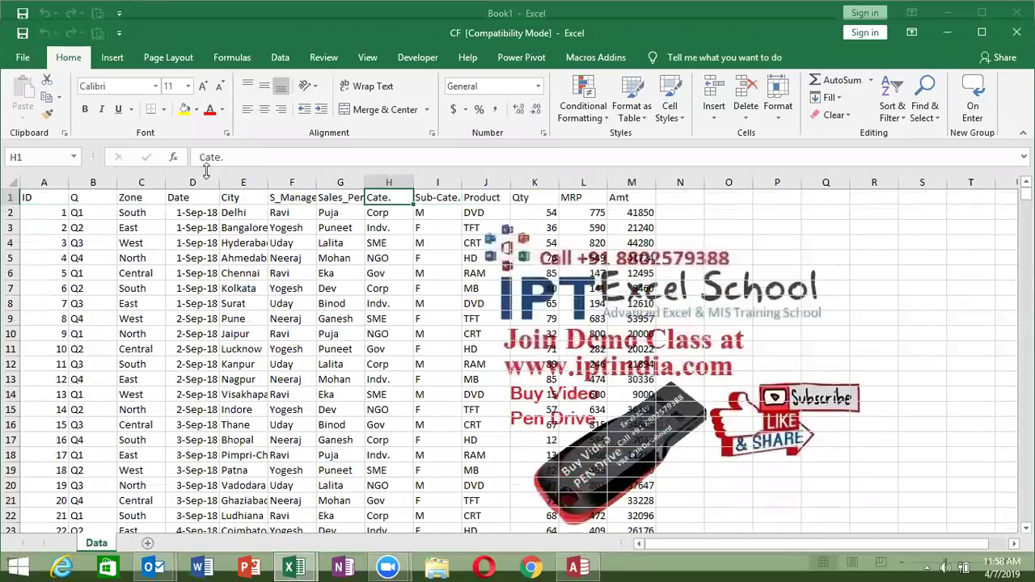
Step: Change H1 to 'Cate' and I1 to 'Sub_Cate', then close the CF workbook
left_click(242, 155)
key("BackSpace")
key("Tab")
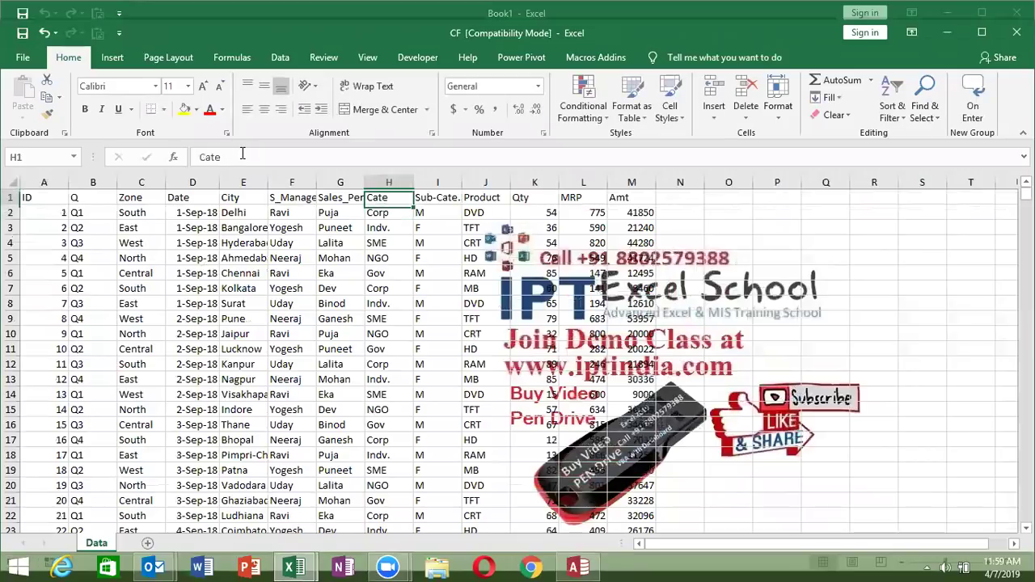
left_click(285, 162)
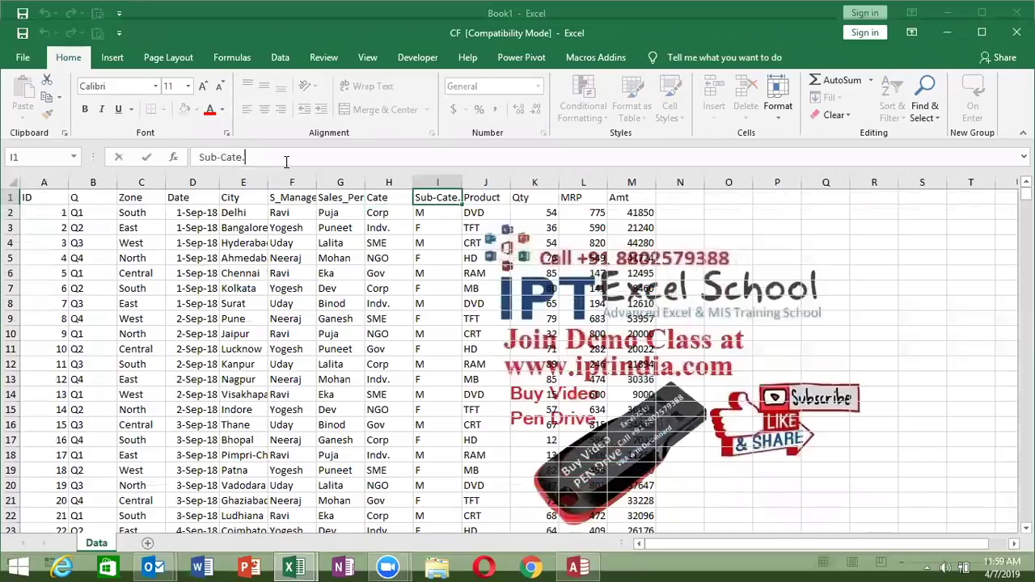
key("BackSpace")
type("_")
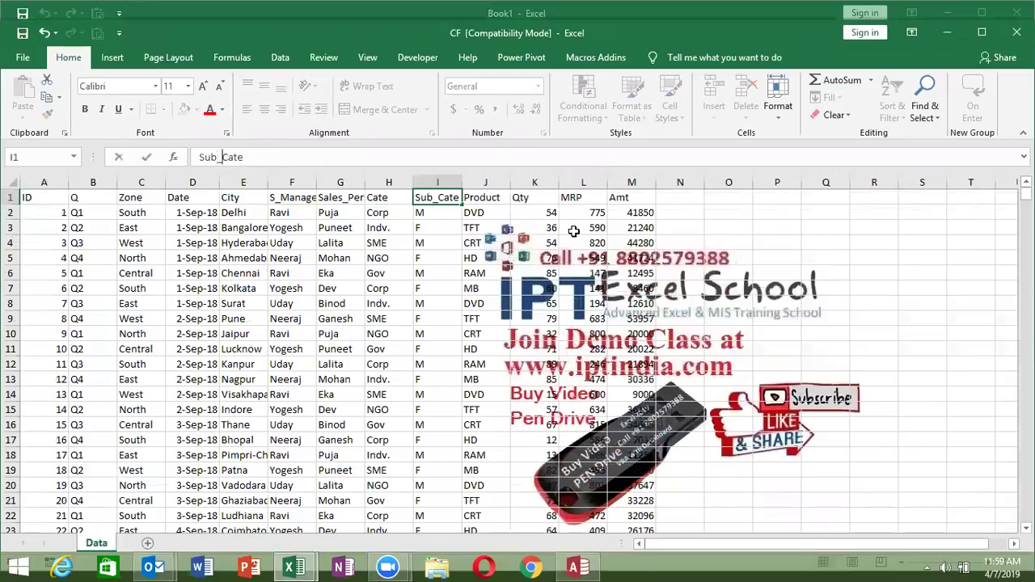
left_click(583, 228)
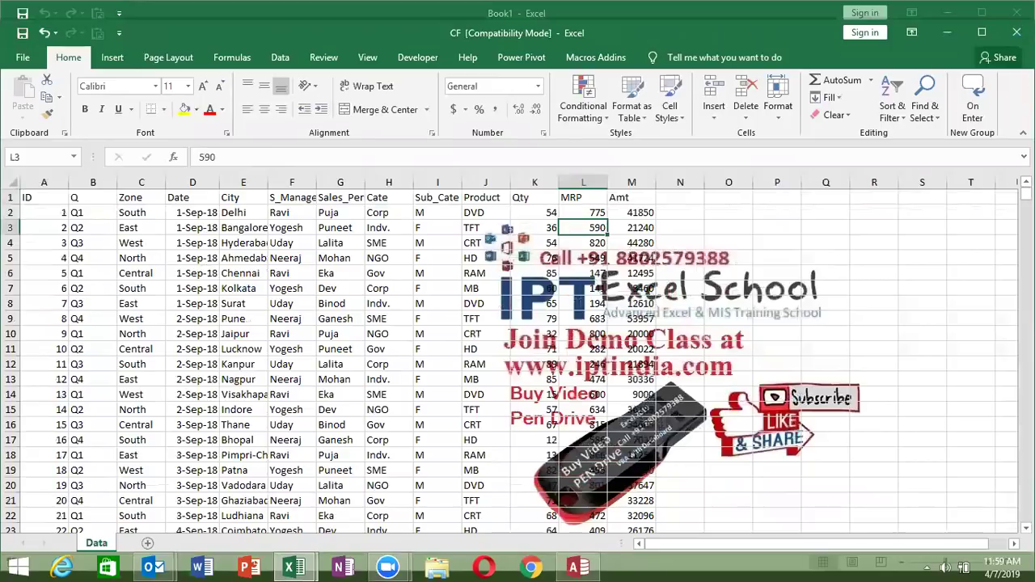
left_click(1018, 32)
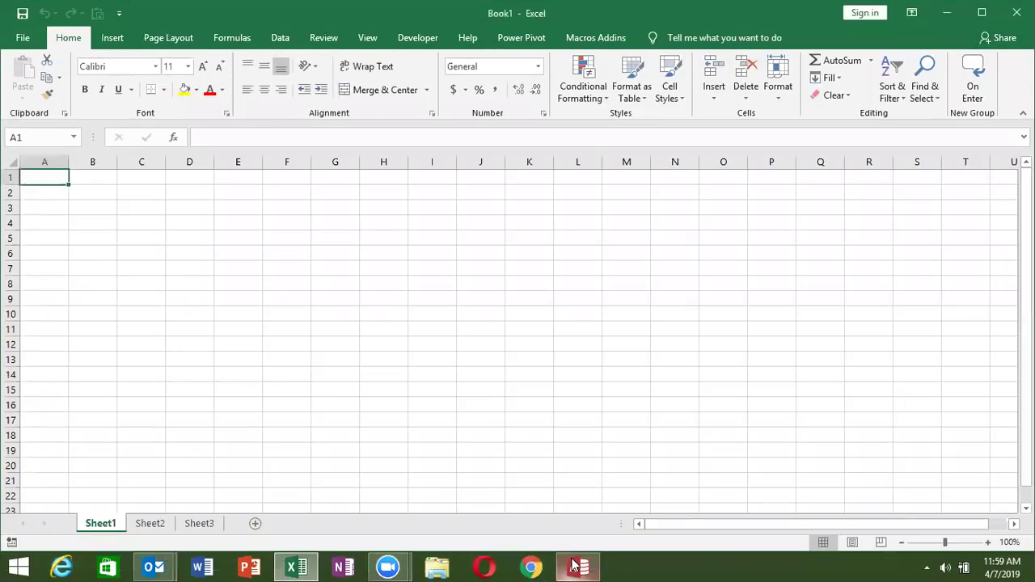
Step: Dismiss the failed-import errors and delete the old Data table
left_click(577, 567)
left_click(524, 326)
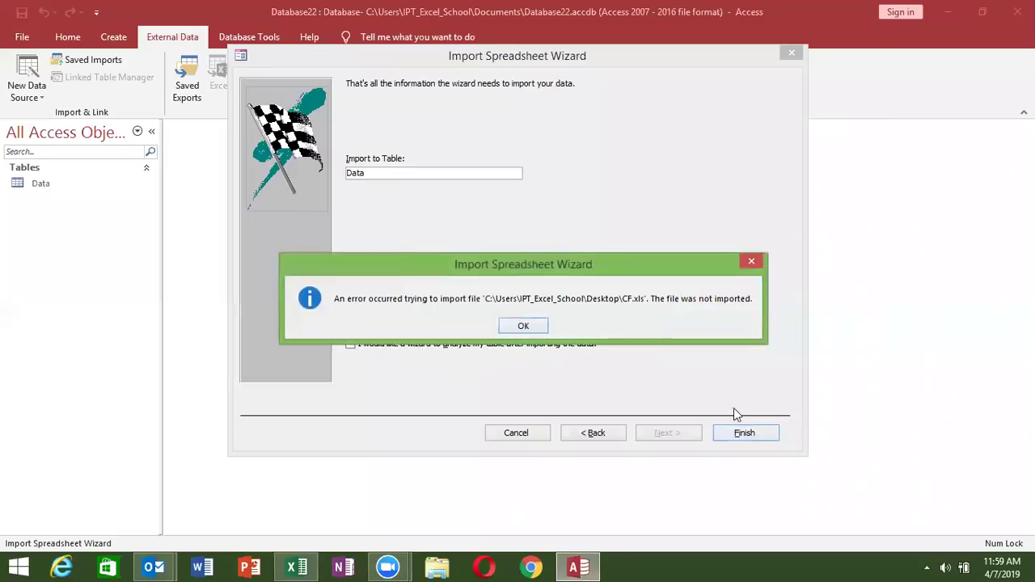
left_click(525, 332)
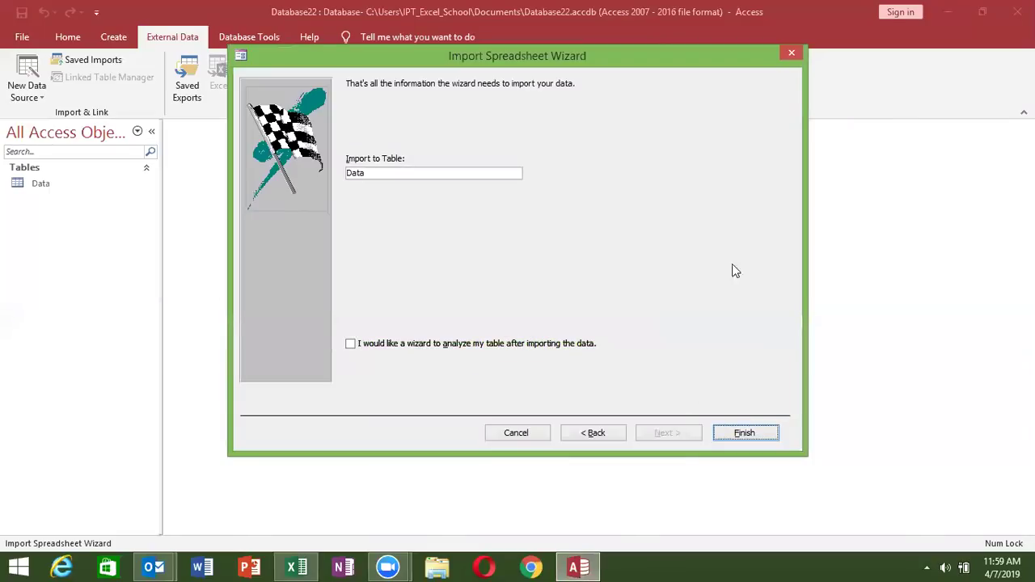
left_click(790, 55)
right_click(40, 185)
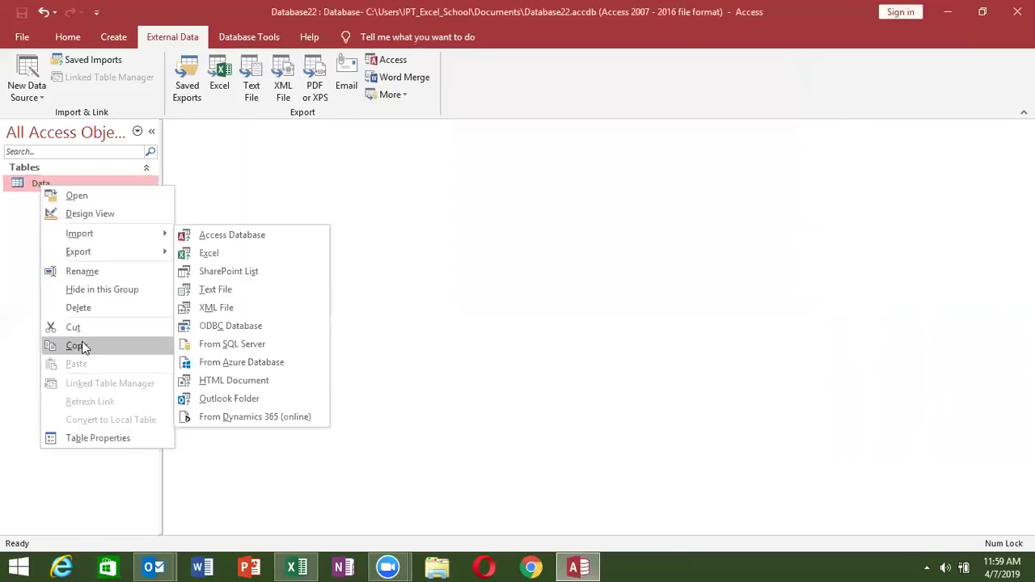
left_click(90, 315)
left_click(454, 330)
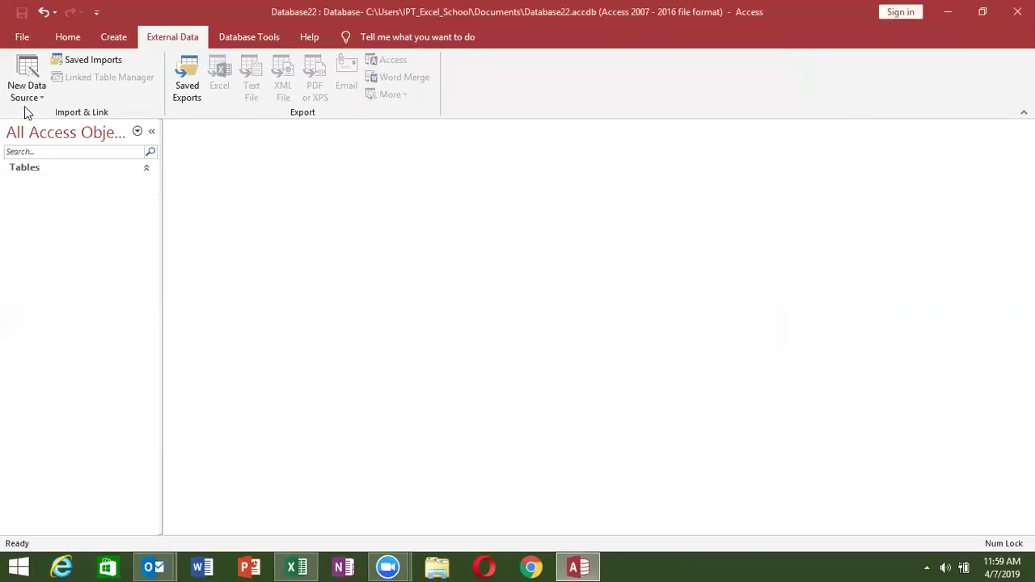
Step: Import the Desktop CF.xls workbook as a new Data table using the default wizard settings
left_click(30, 99)
mouse_move(97, 125)
left_click(192, 128)
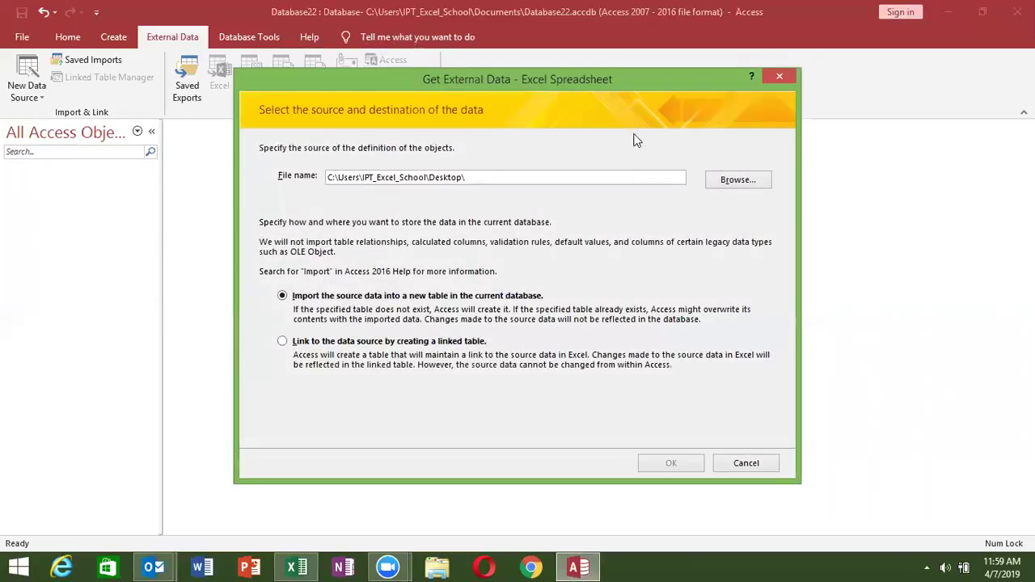
left_click(737, 180)
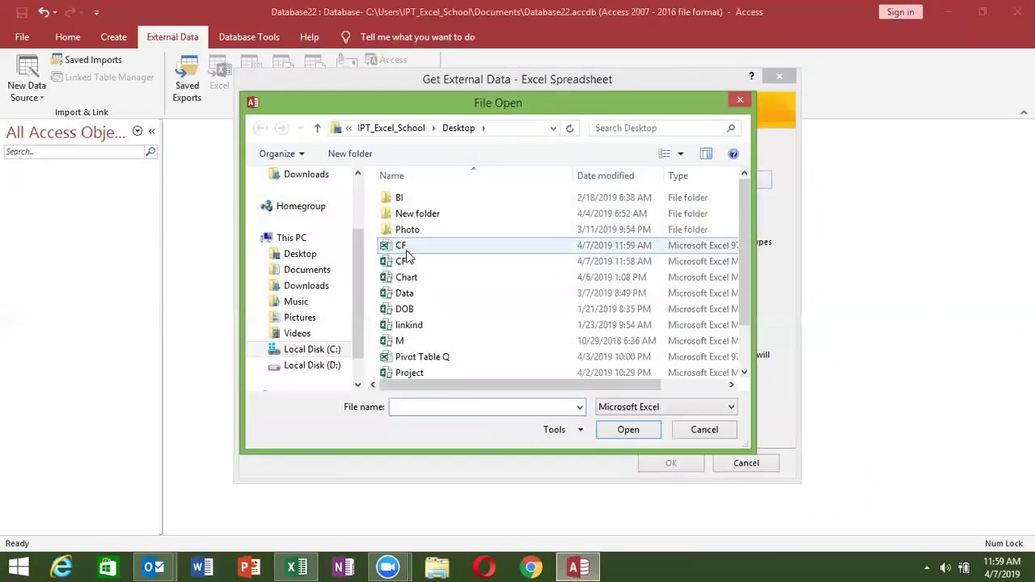
left_click(406, 247)
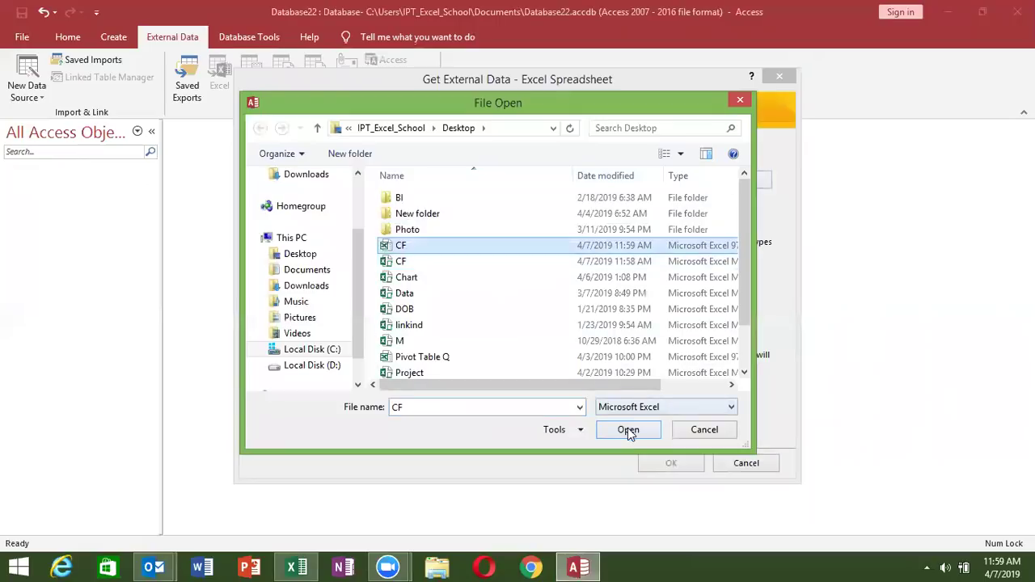
left_click(628, 429)
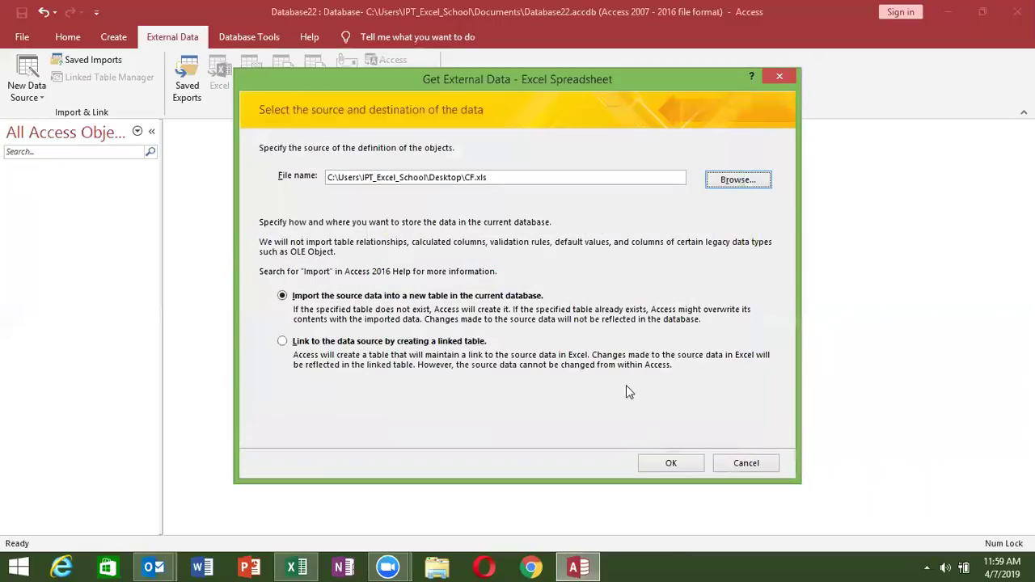
left_click(681, 468)
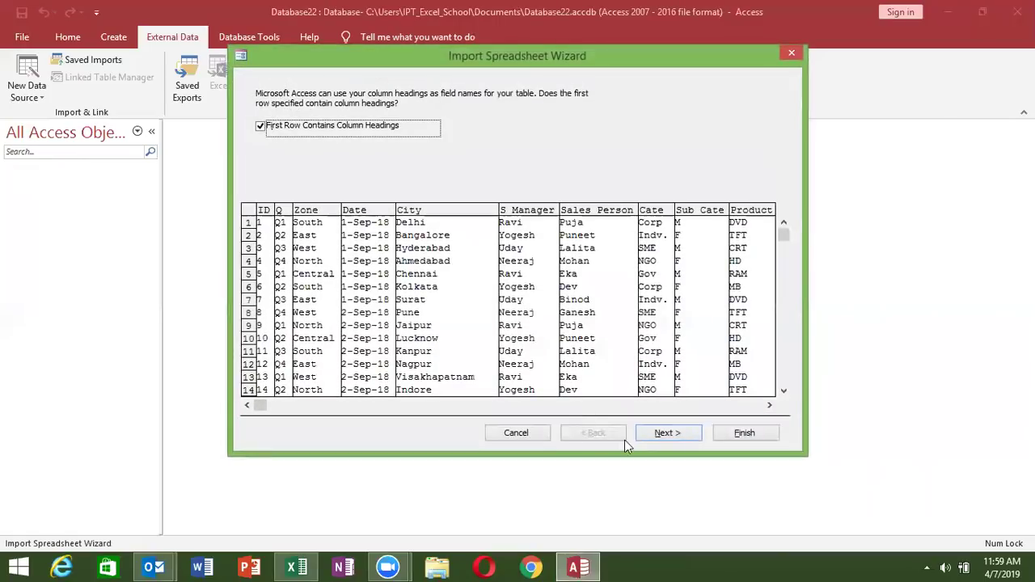
left_click(654, 435)
left_click(653, 436)
left_click(654, 435)
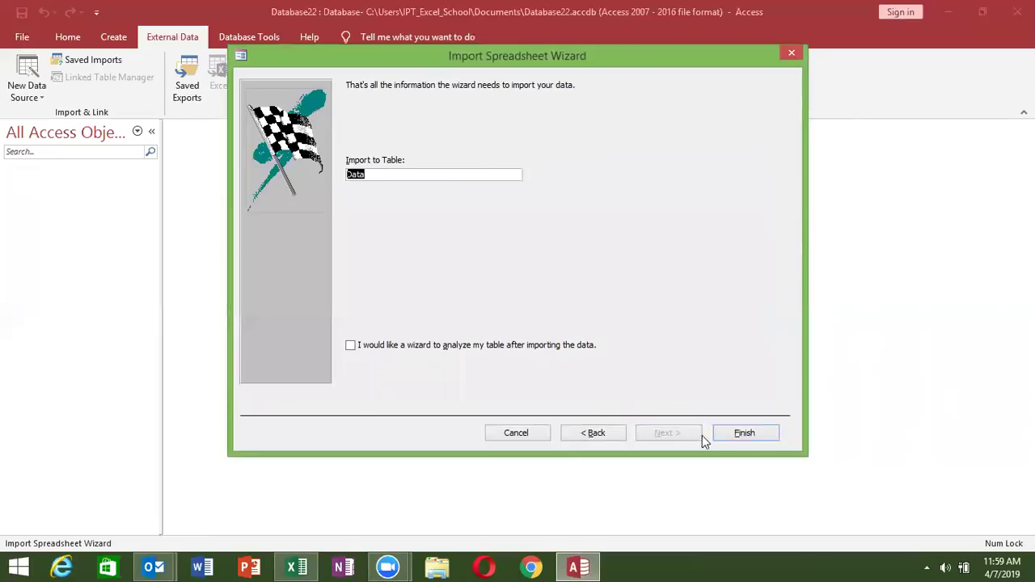
left_click(726, 435)
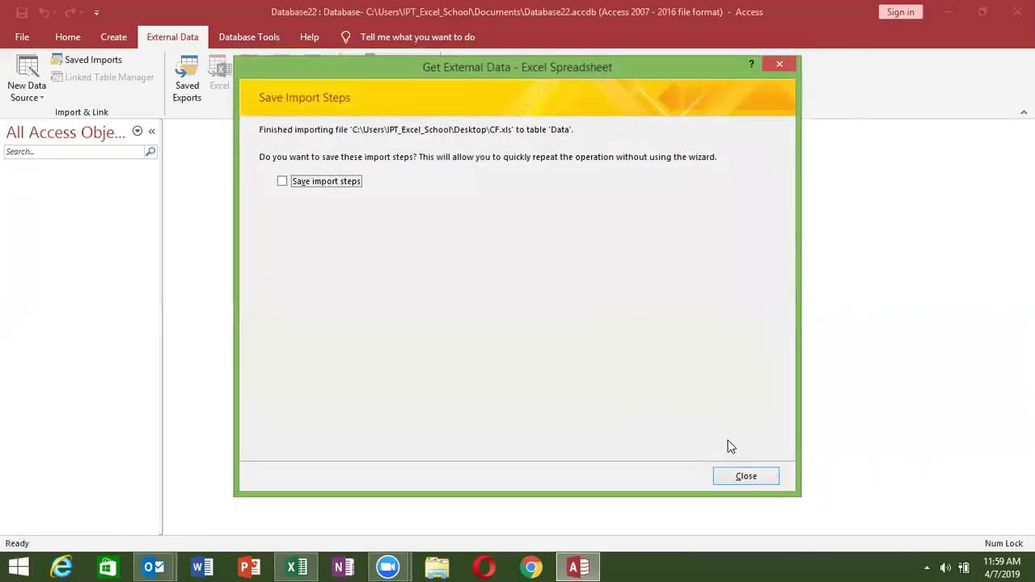
left_click(751, 478)
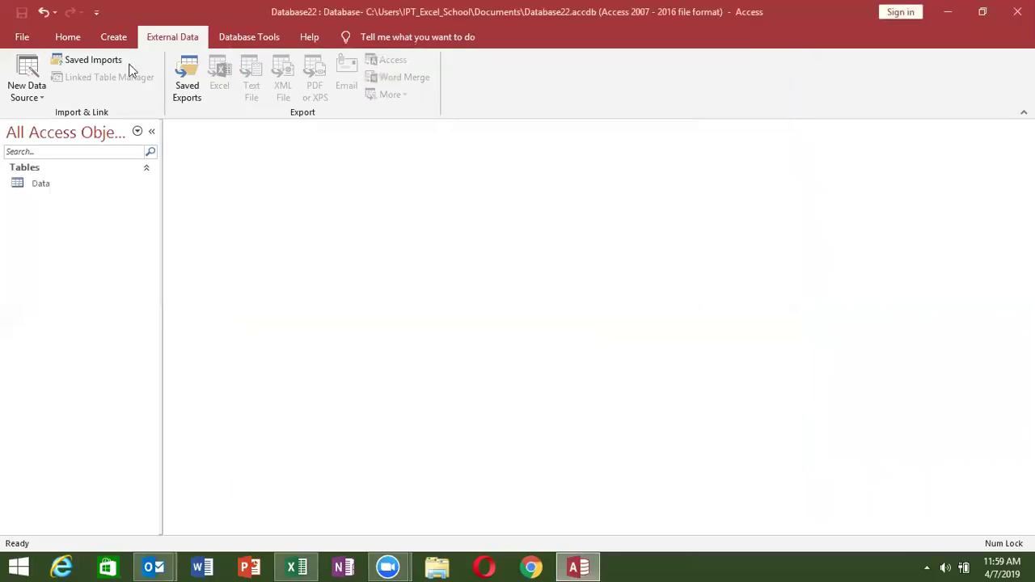
Step: Set up an Excel import that appends Desktop CF.xls records to the Data table
left_click(36, 91)
mouse_move(72, 122)
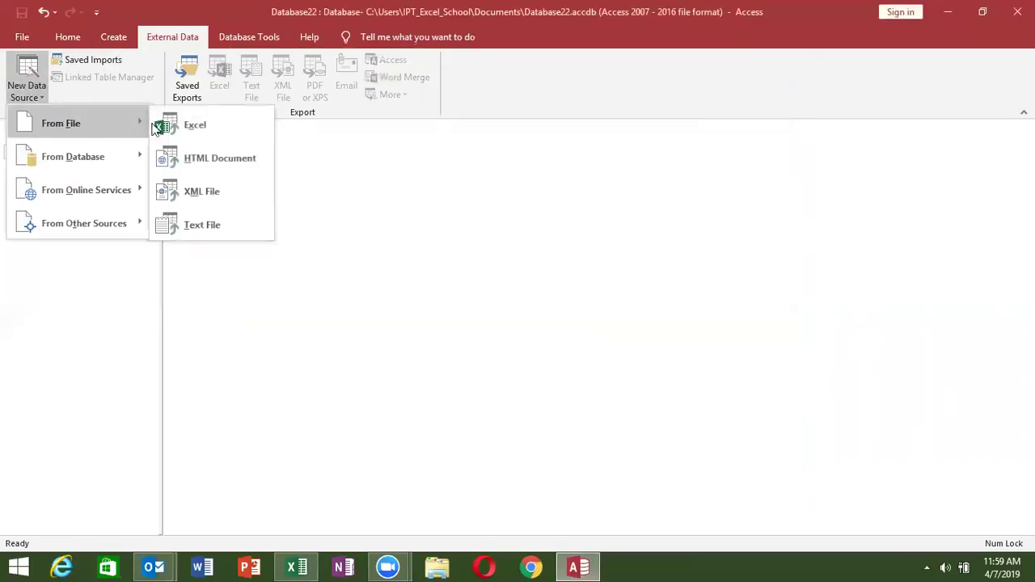
left_click(203, 130)
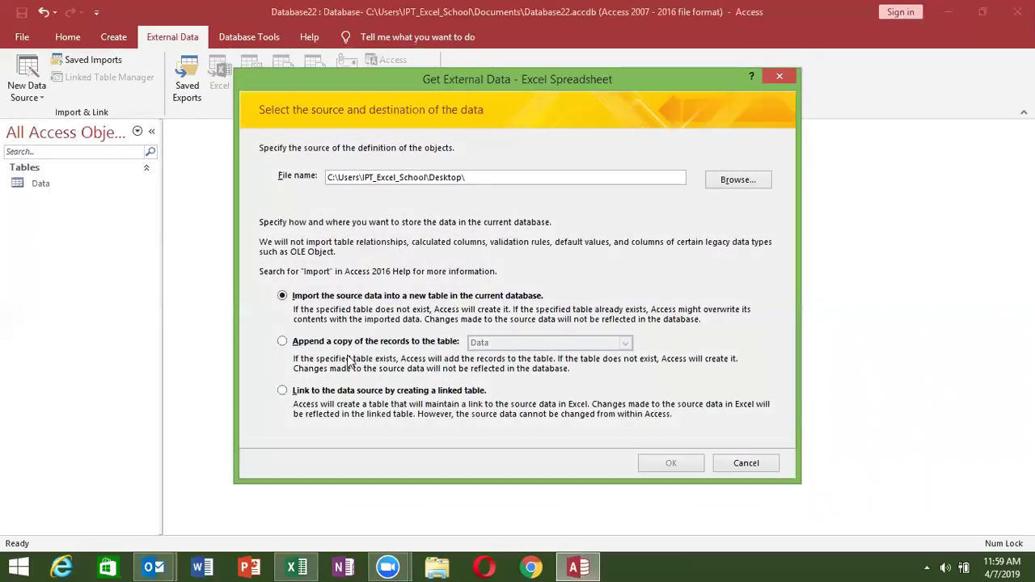
left_click(356, 343)
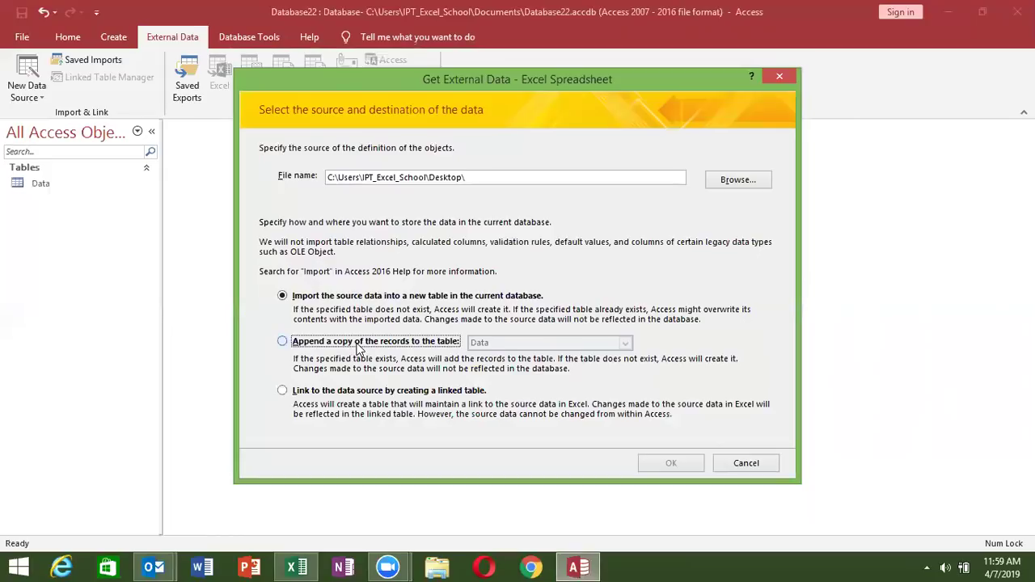
left_click(733, 180)
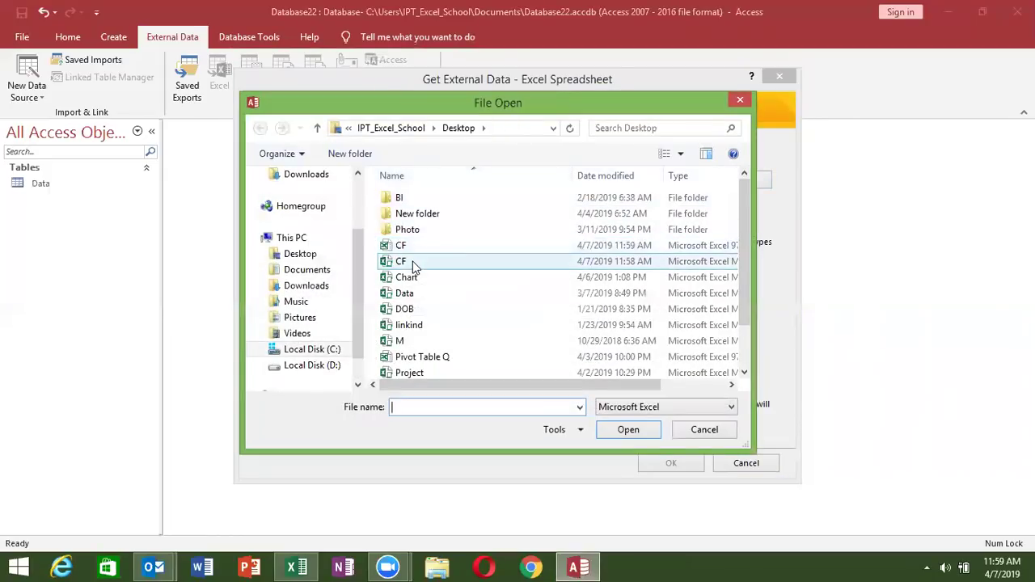
double_click(413, 247)
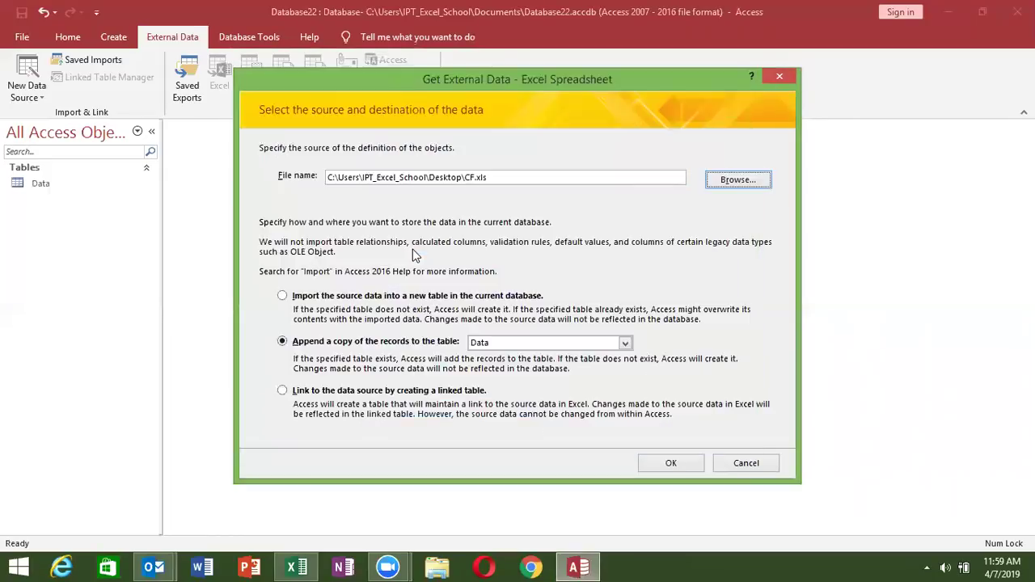
left_click(662, 463)
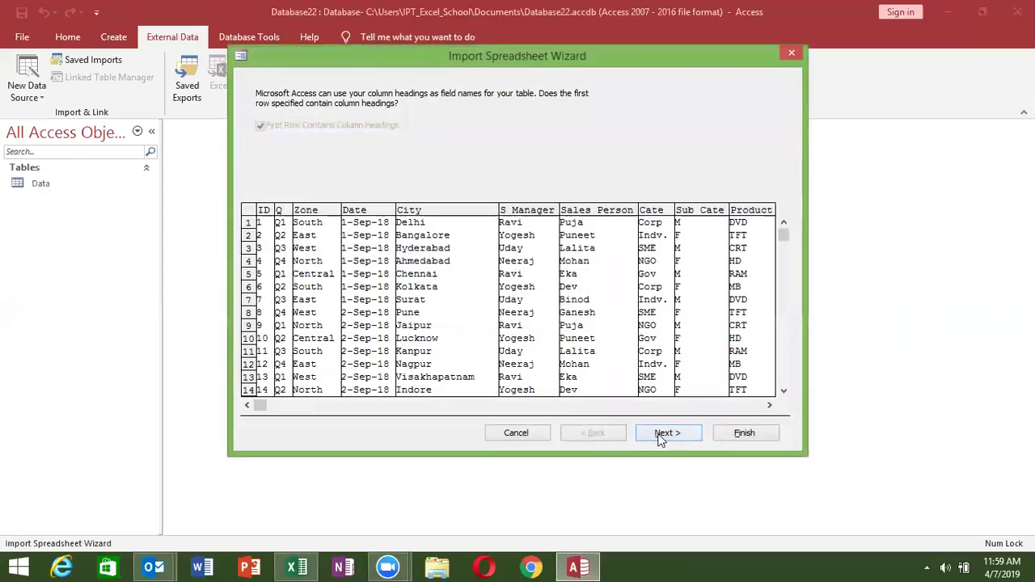
Step: Finish the import, save the import steps as U_CF, and open the Data table
left_click(660, 434)
left_click(724, 434)
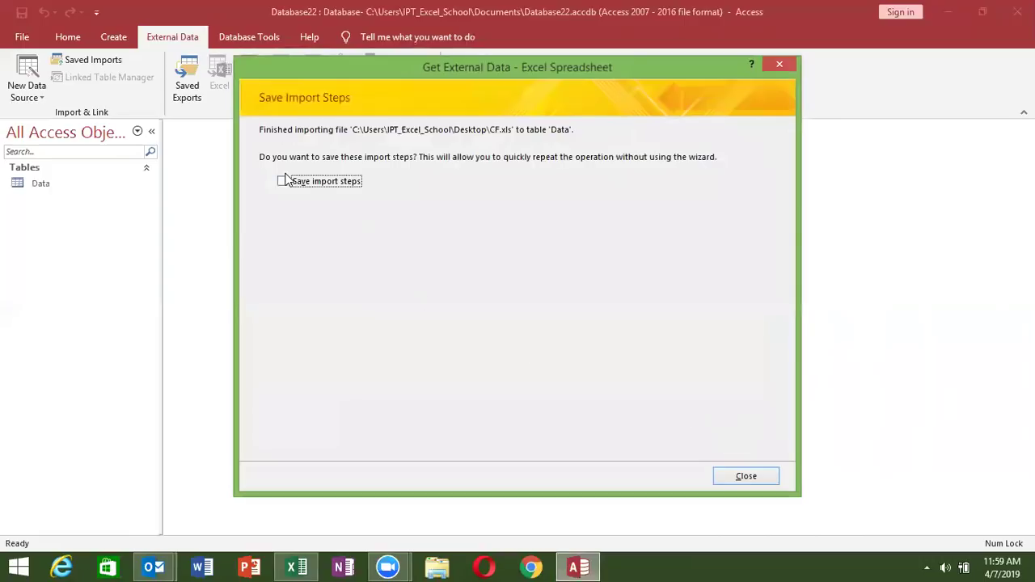
left_click(282, 182)
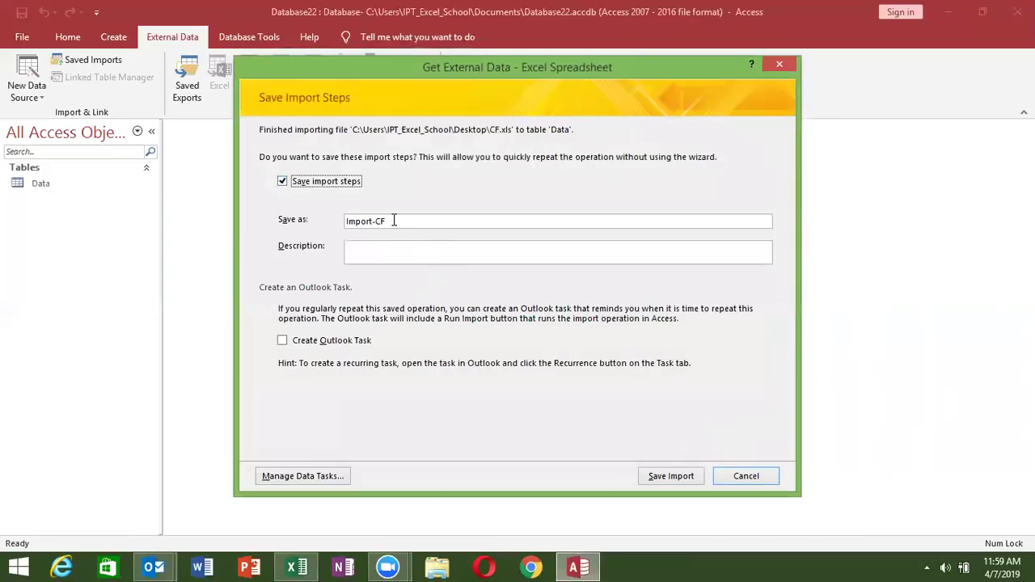
left_click(660, 476)
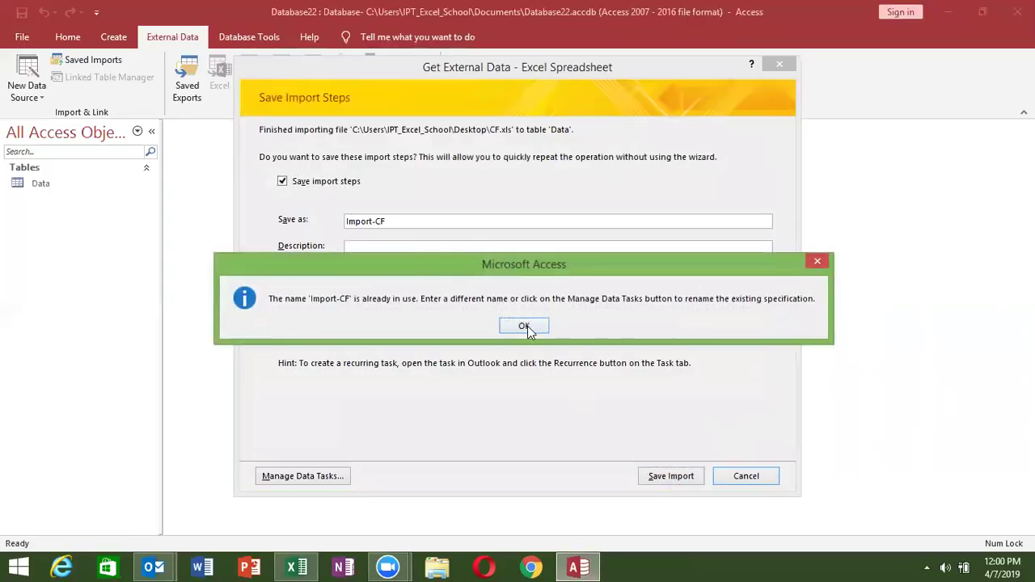
left_click(525, 326)
left_click_drag(405, 223, 303, 225)
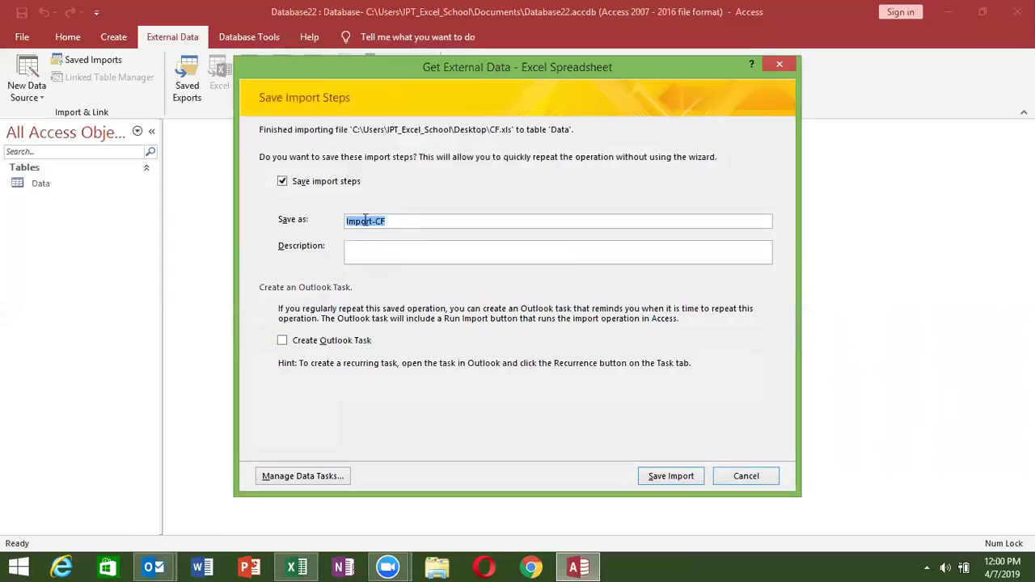
type("U")
left_click(668, 476)
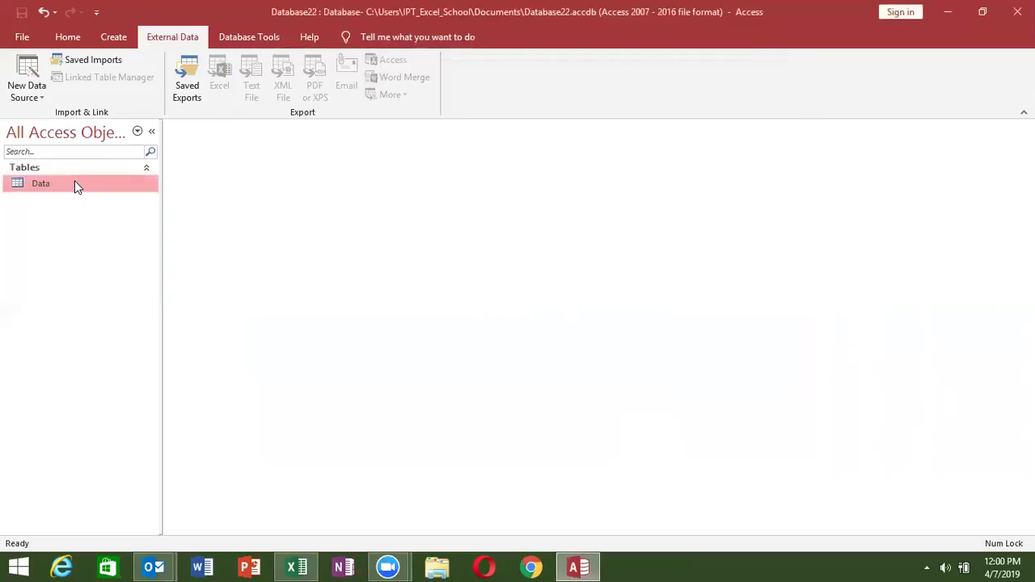
double_click(74, 182)
scroll(334, 263, "down", 4)
Step: Scroll down the Data table's records to around records 849–851
scroll(358, 275, "down", 8)
scroll(359, 275, "down", 13)
scroll(358, 275, "down", 12)
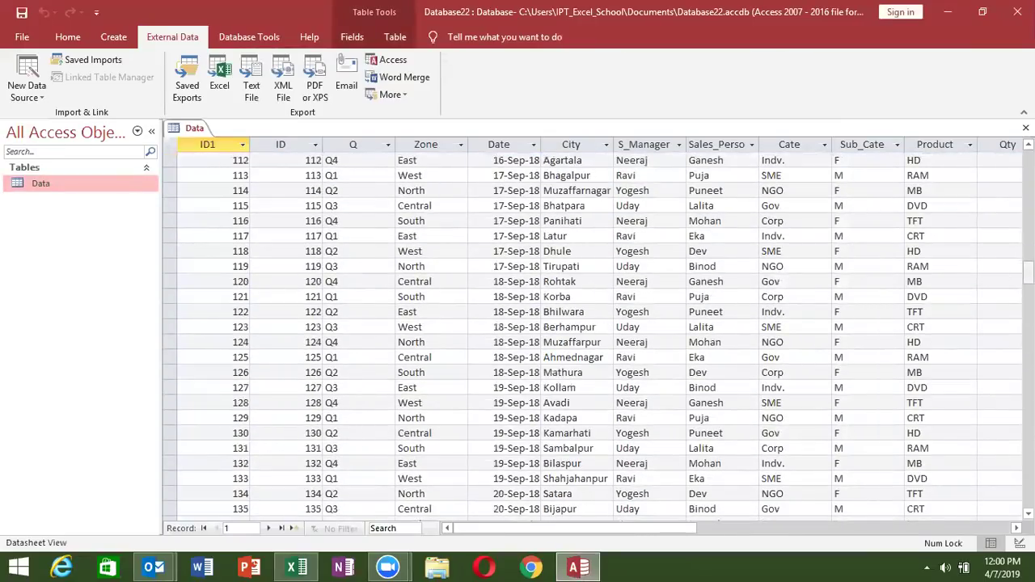
left_click_drag(1028, 273, 1028, 391)
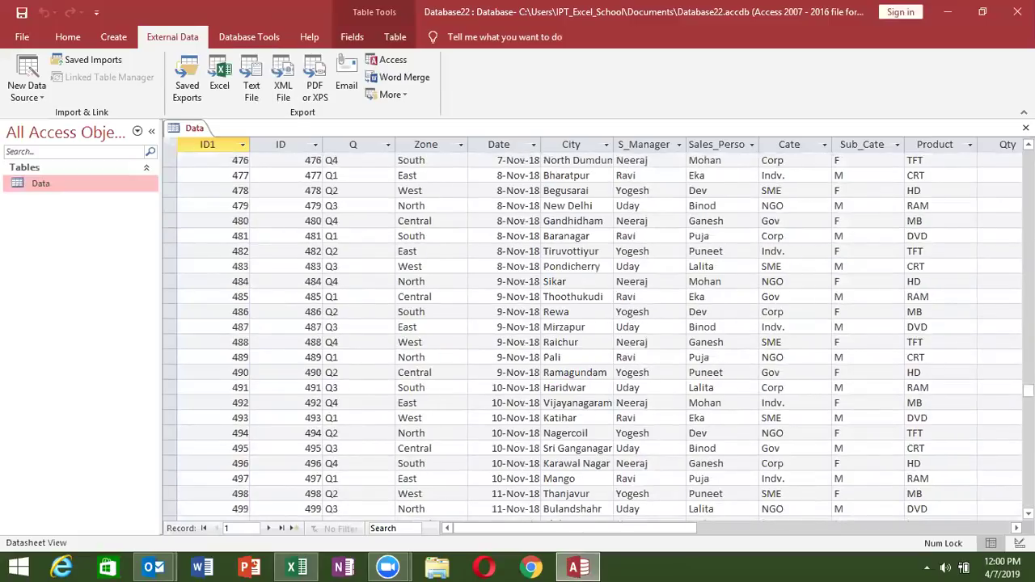
left_click_drag(1028, 391, 1028, 429)
left_click(803, 421)
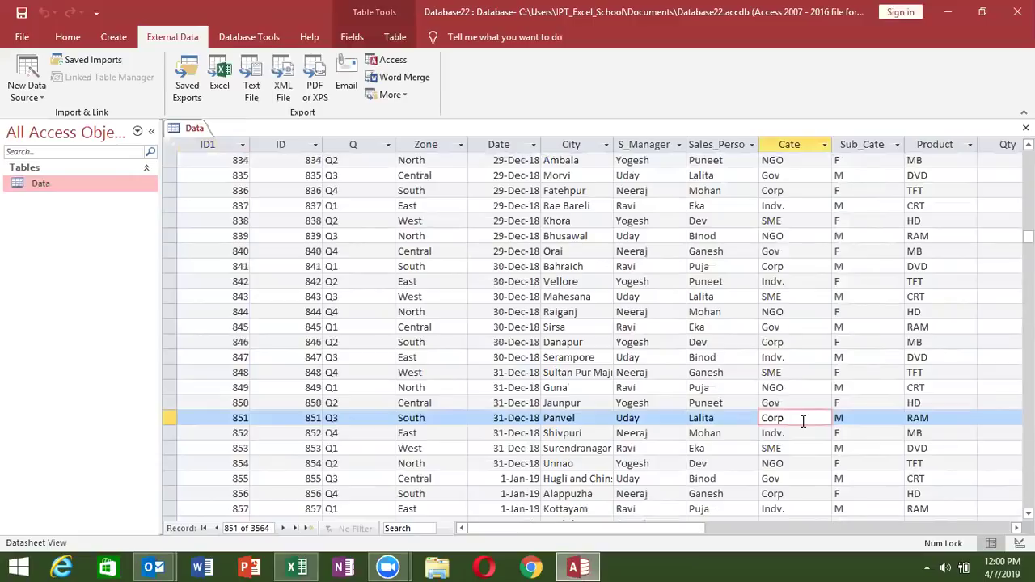
left_click(712, 388)
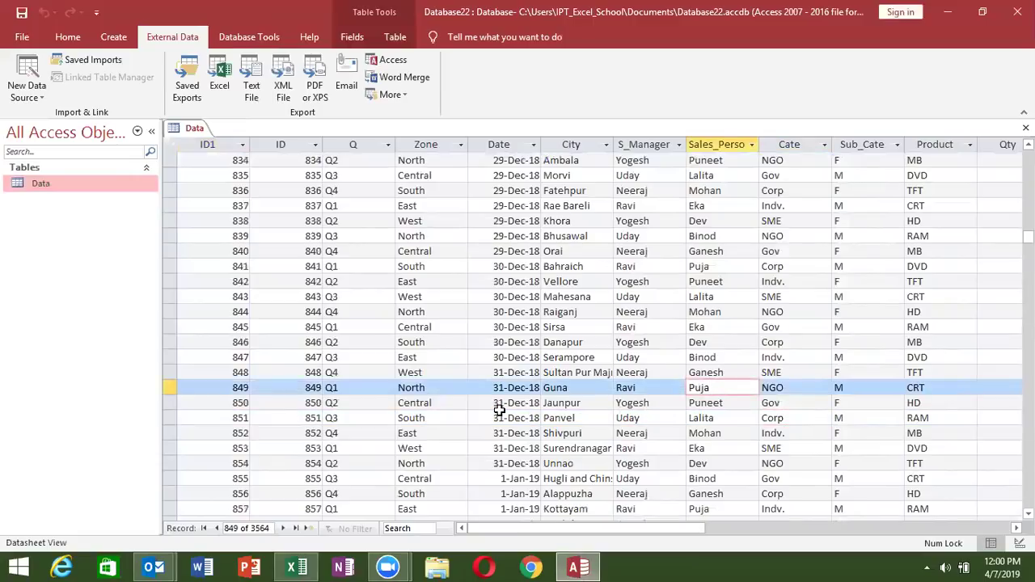
Step: Page down from record 850 to the table's last record, 3564
left_click(181, 408)
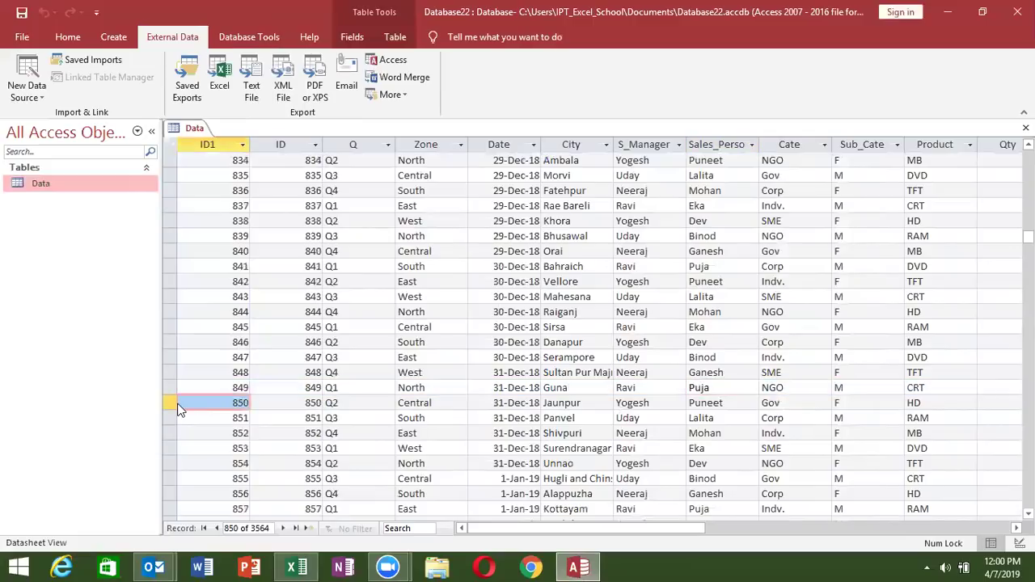
key("shift+End")
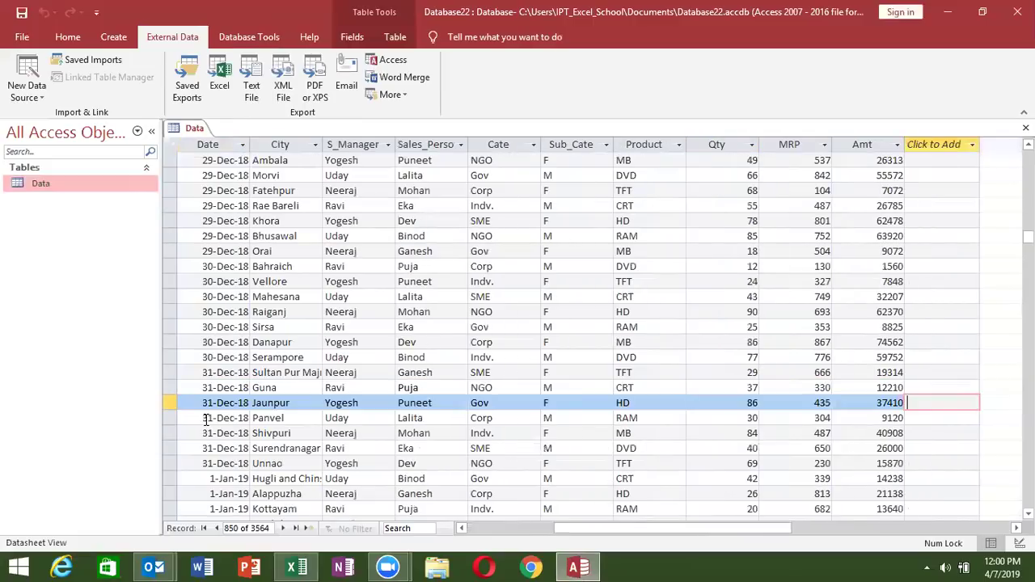
key("Page_Down")
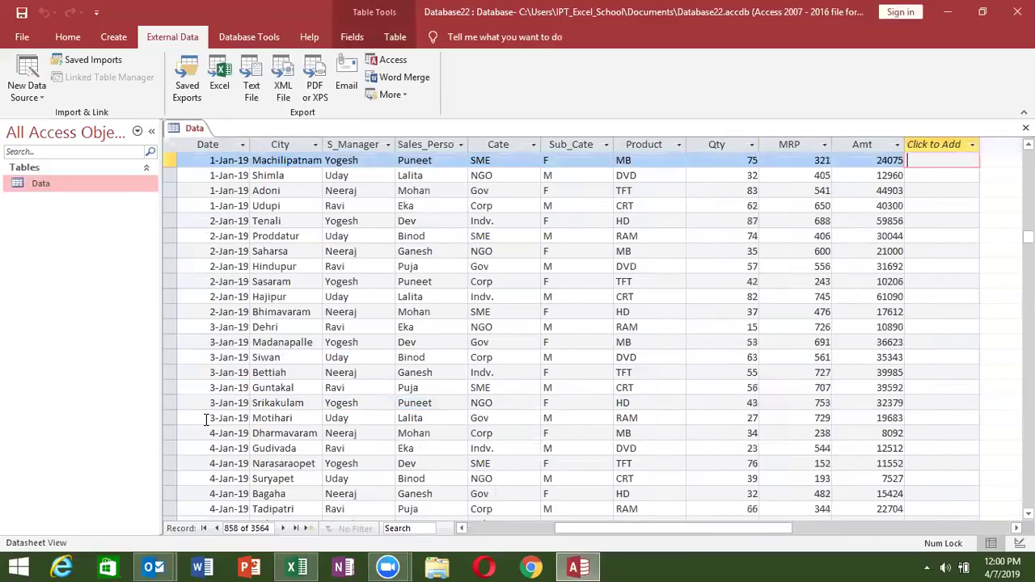
key("Page_Down")
key("Page_Down")
key("Page_Down")
key("Page_Down")
key("Page_Down")
key("Page_Down")
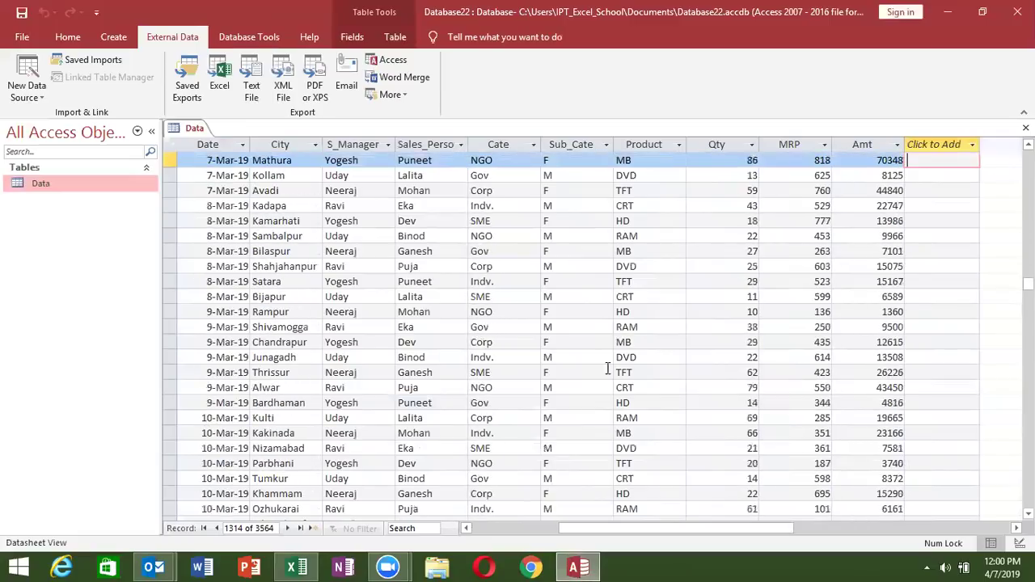
left_click_drag(663, 528, 536, 537)
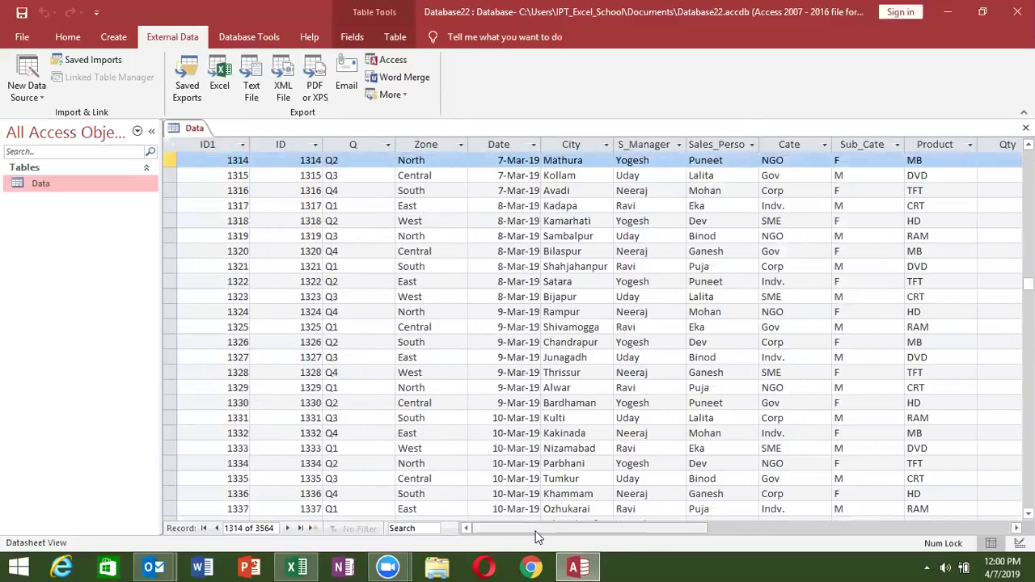
key("End")
key("Page_Down")
key("Page_Down")
key("Page_Down")
key("Page_Down")
key("Page_Down")
key("Page_Down")
key("Page_Down")
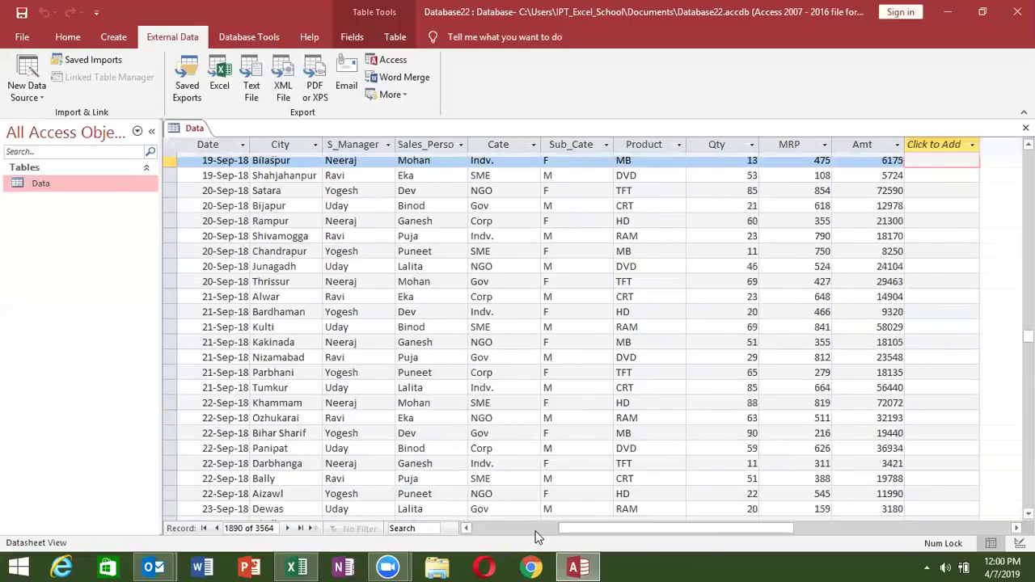
key("Page_Down")
key("Page_Down")
key("Page_Down")
key("Page_Down")
key("Page_Down")
key("Page_Down")
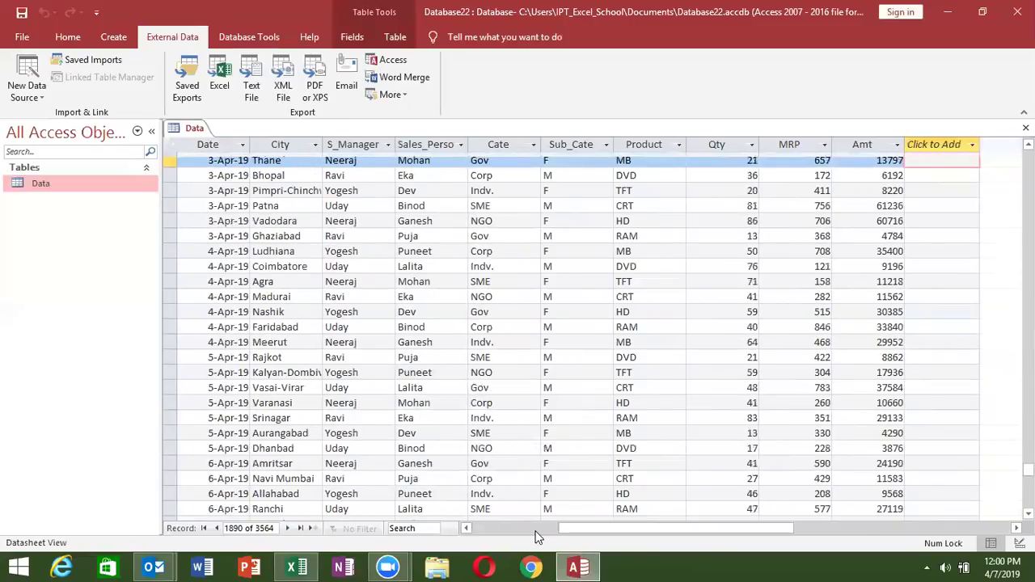
key("Page_Down")
key("Page_Down")
key("Page_Down")
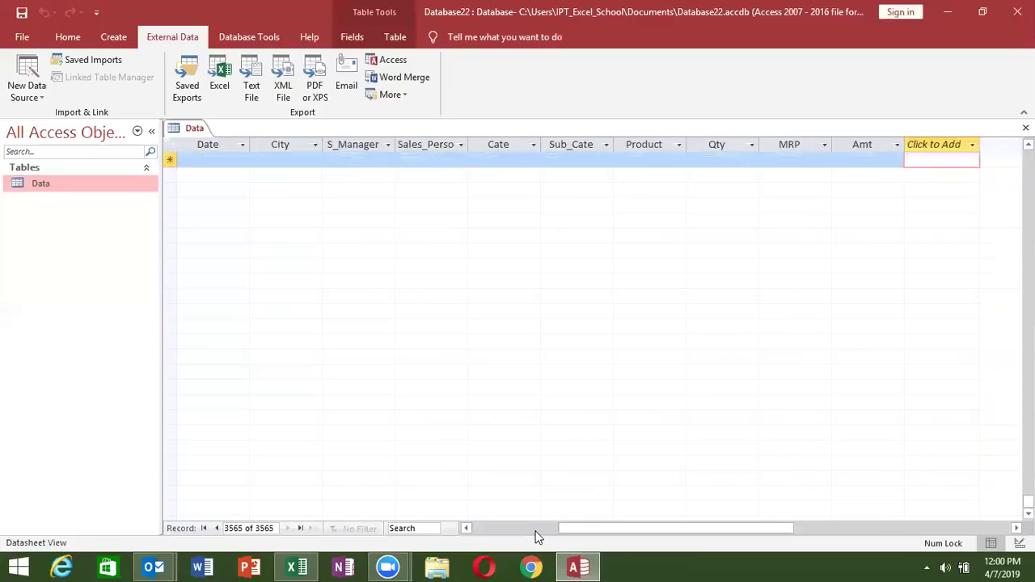
Step: Scroll back up and return to record 1, dated 1-Sep-18 for Delhi
scroll(712, 502, "up", 2)
scroll(435, 403, "up", 1)
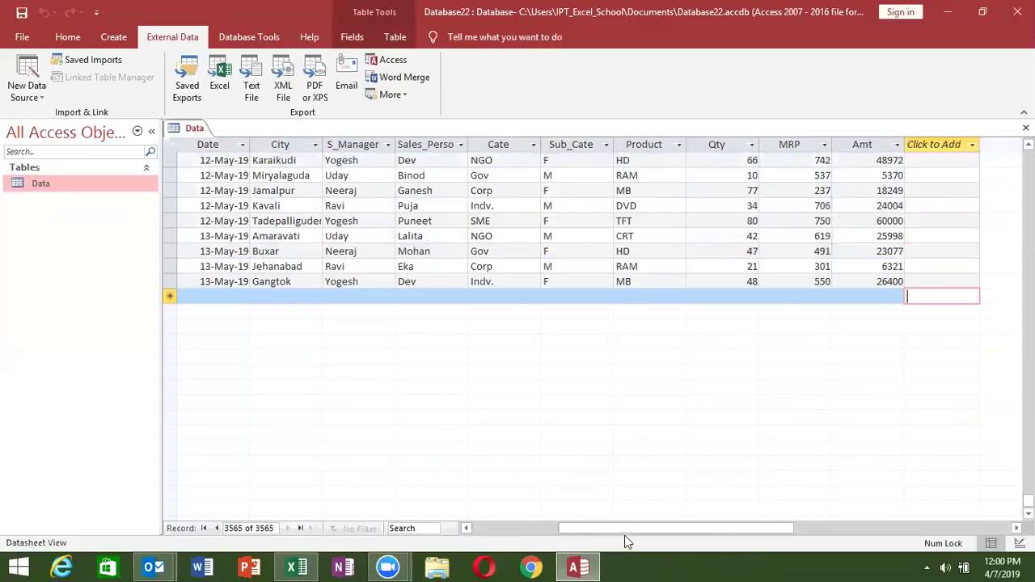
left_click_drag(624, 529, 534, 528)
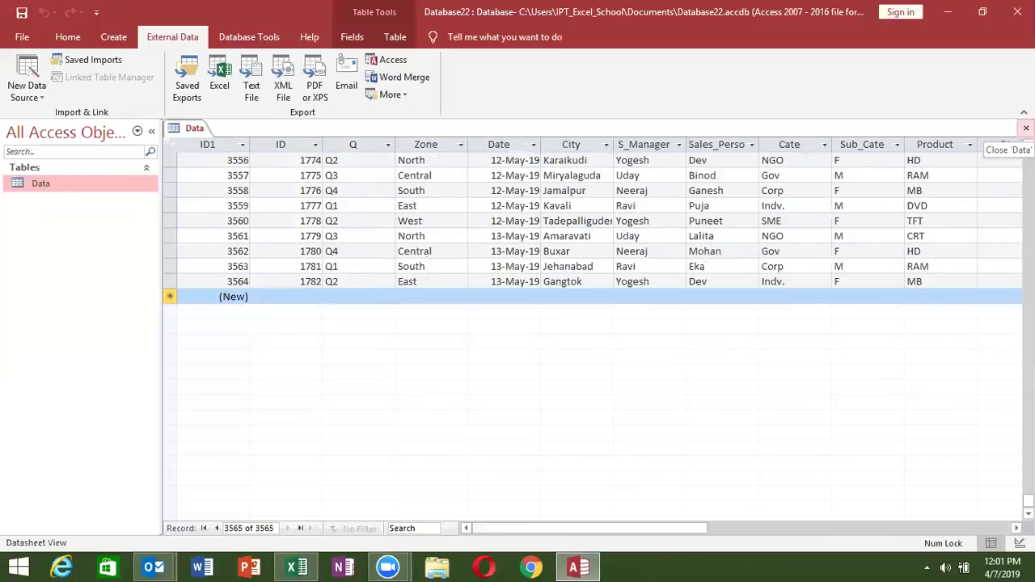
scroll(653, 418, "up", 2)
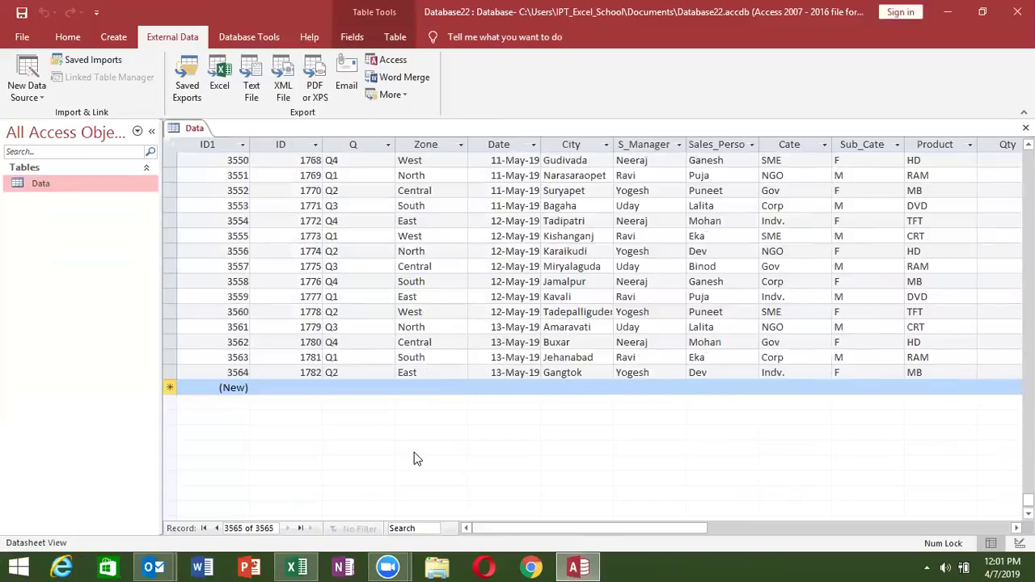
scroll(414, 453, "up", 3)
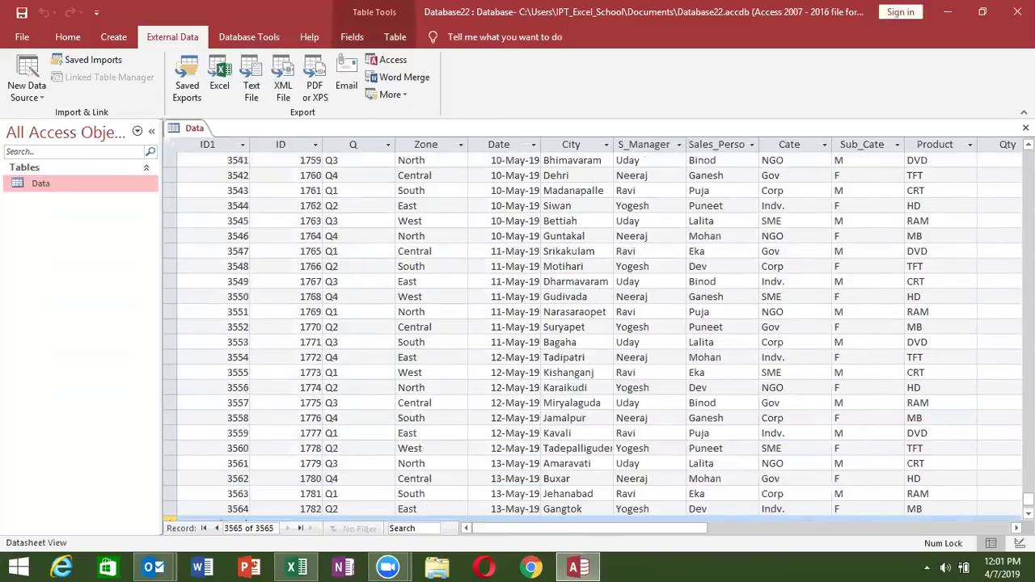
left_click_drag(1028, 499, 1028, 183)
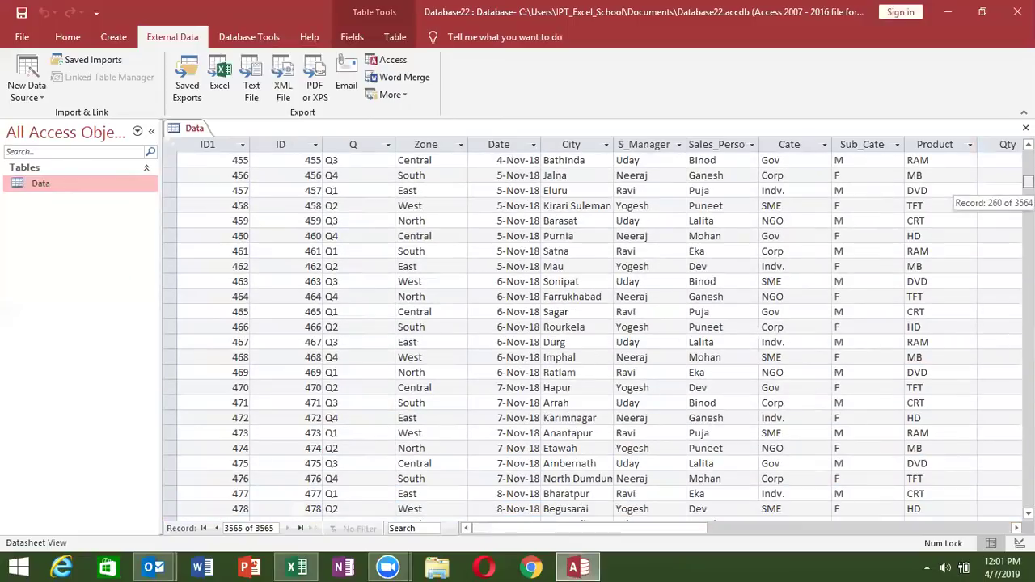
left_click(247, 161)
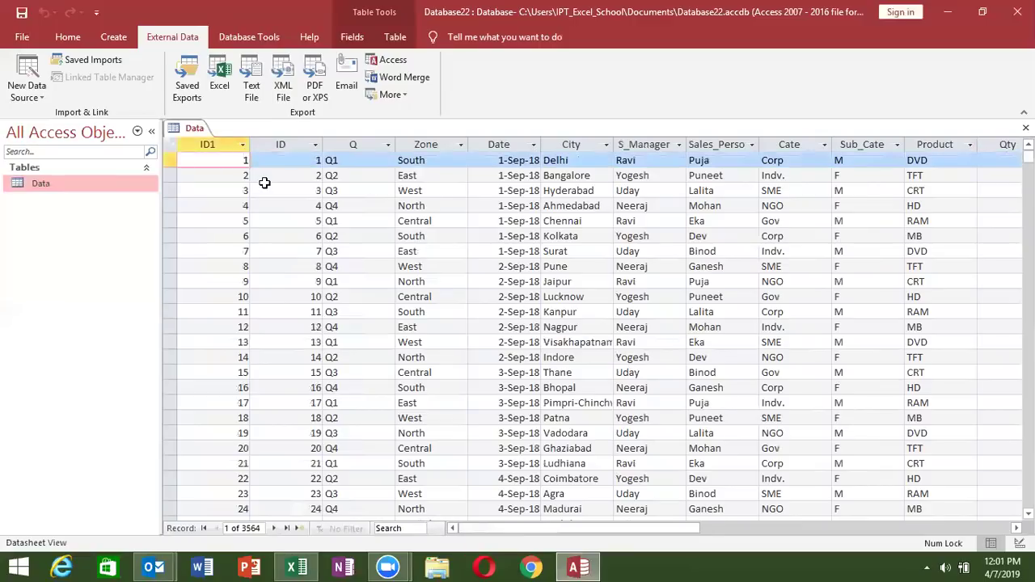
left_click(285, 535)
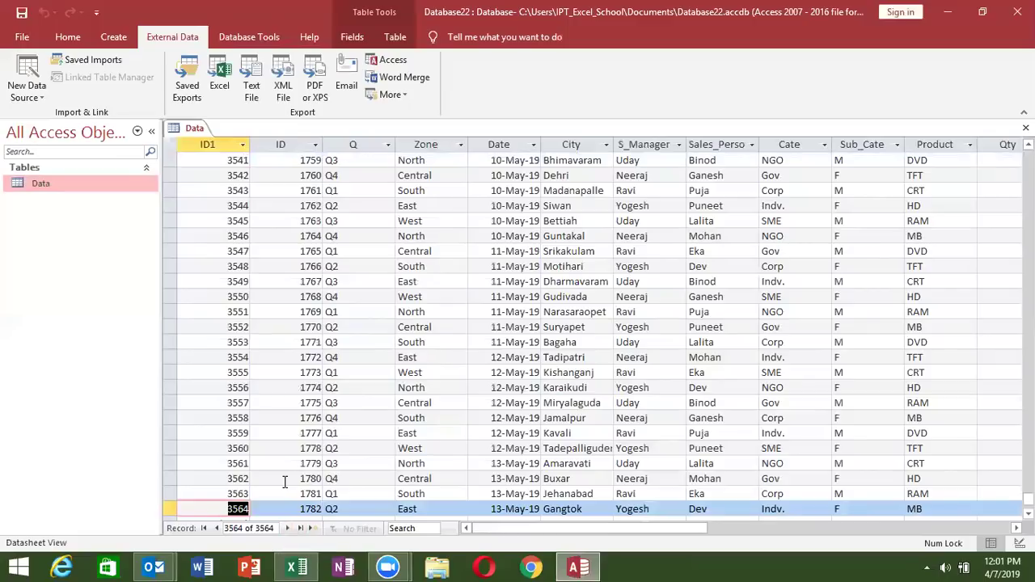
scroll(285, 482, "down", 2)
scroll(279, 485, "up", 3)
scroll(271, 364, "up", 8)
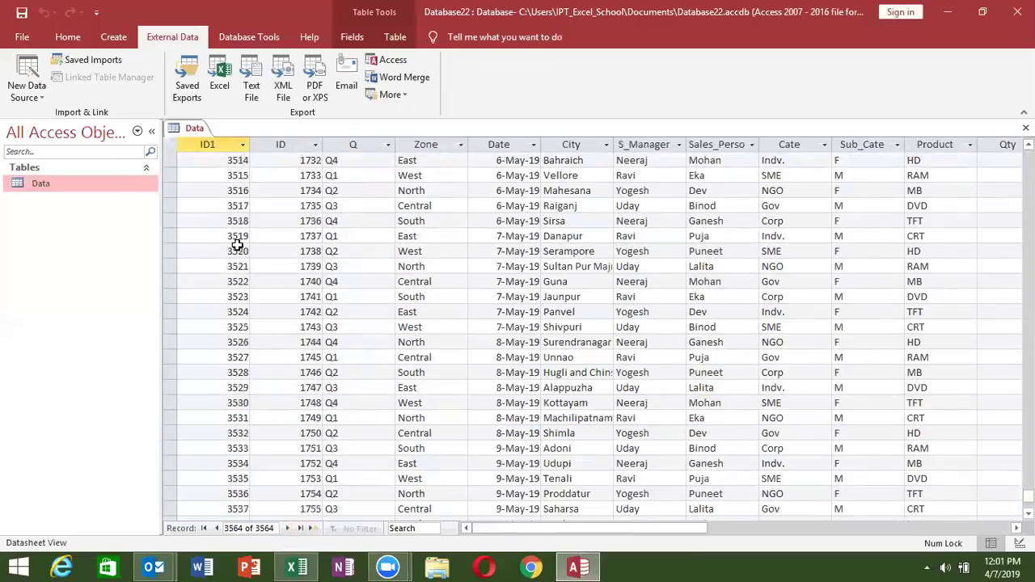
left_click(237, 249)
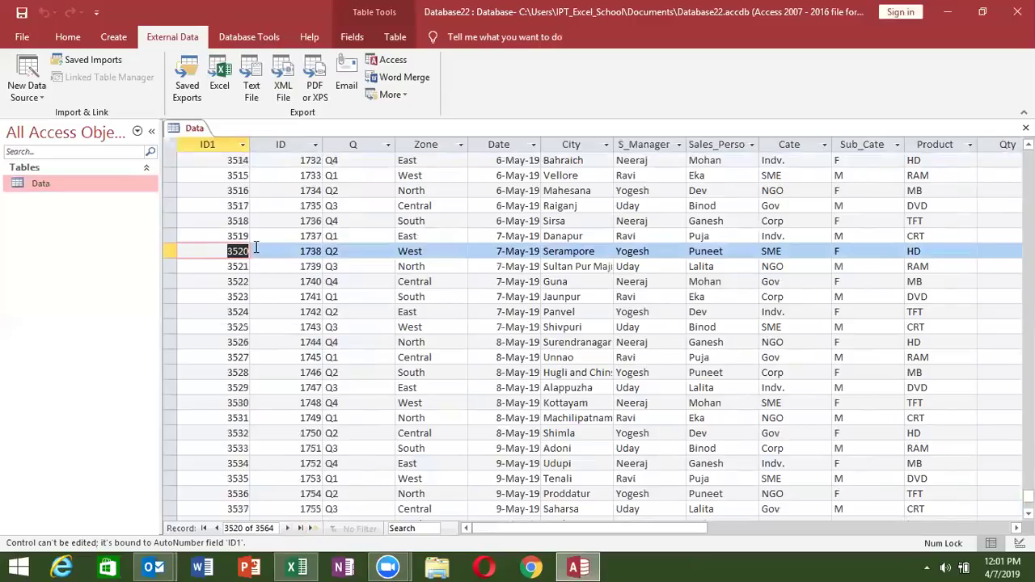
key("End")
key("Left")
key("Left")
key("Left")
key("Left")
key("Left")
key("Up")
key("Left")
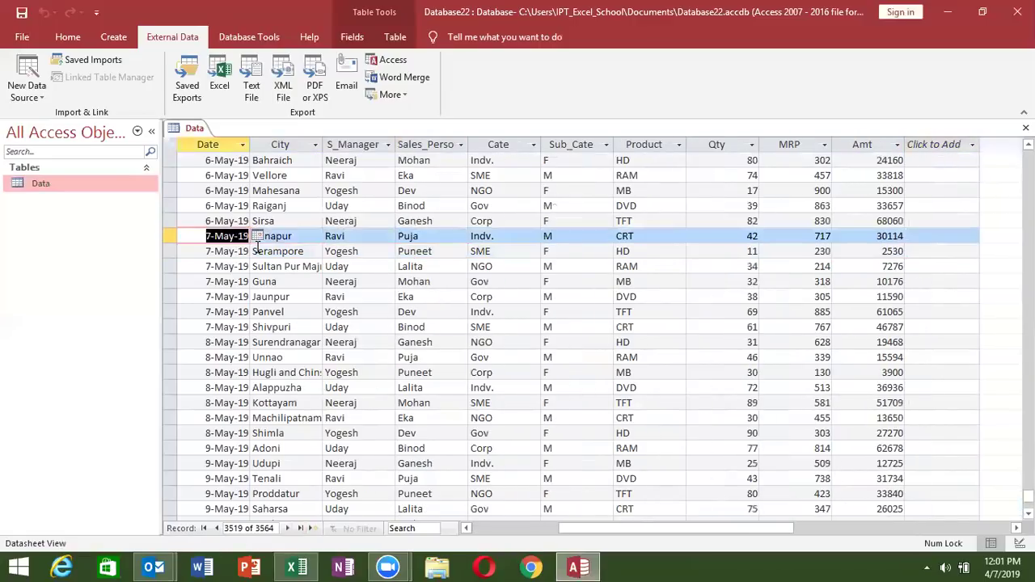
key("Left")
key("Left")
key("Right")
key("Delete")
key("Up")
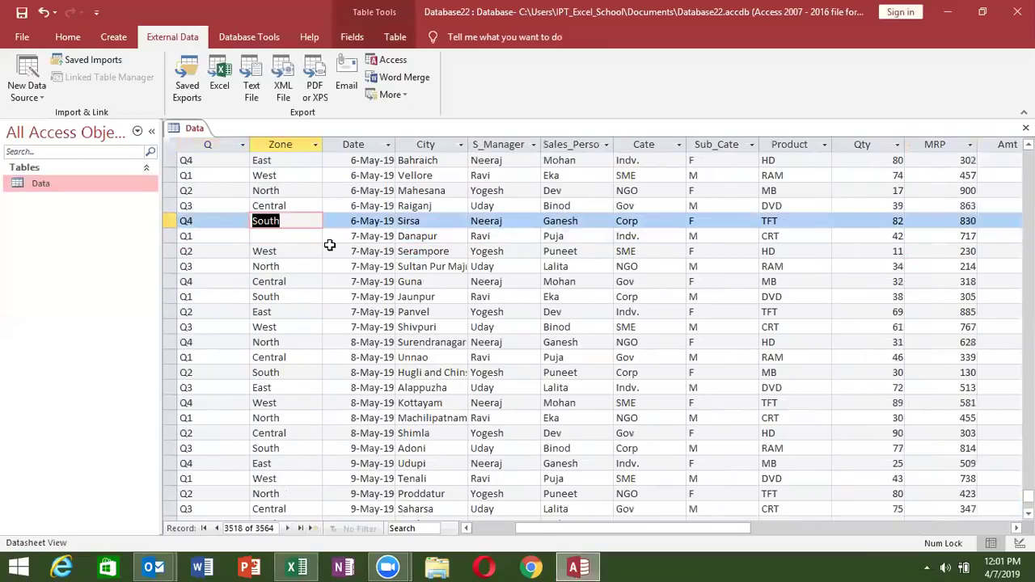
scroll(332, 243, "up", 4)
scroll(354, 225, "up", 8)
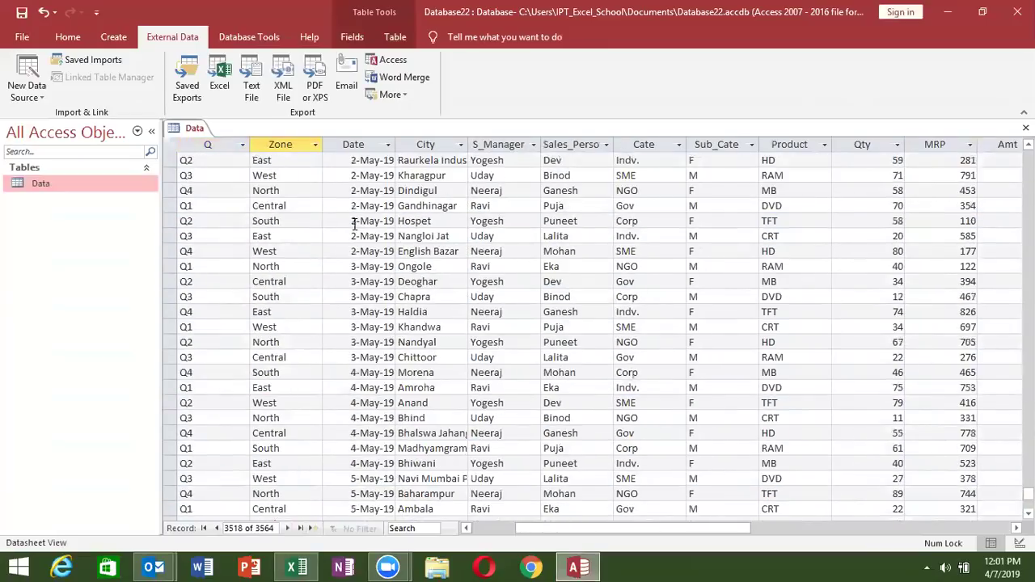
left_click(298, 175)
key("Down")
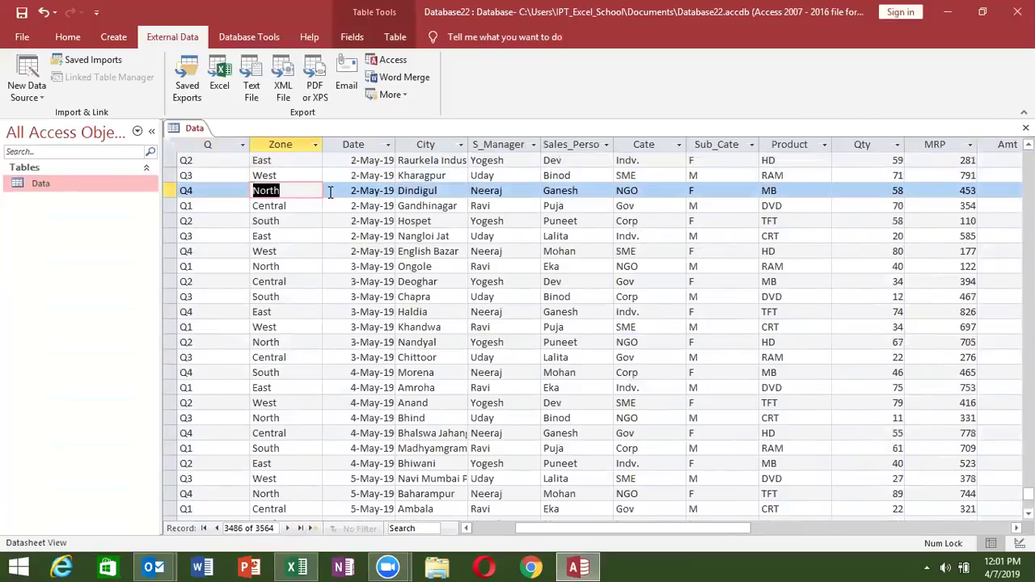
key("ctrl+Down")
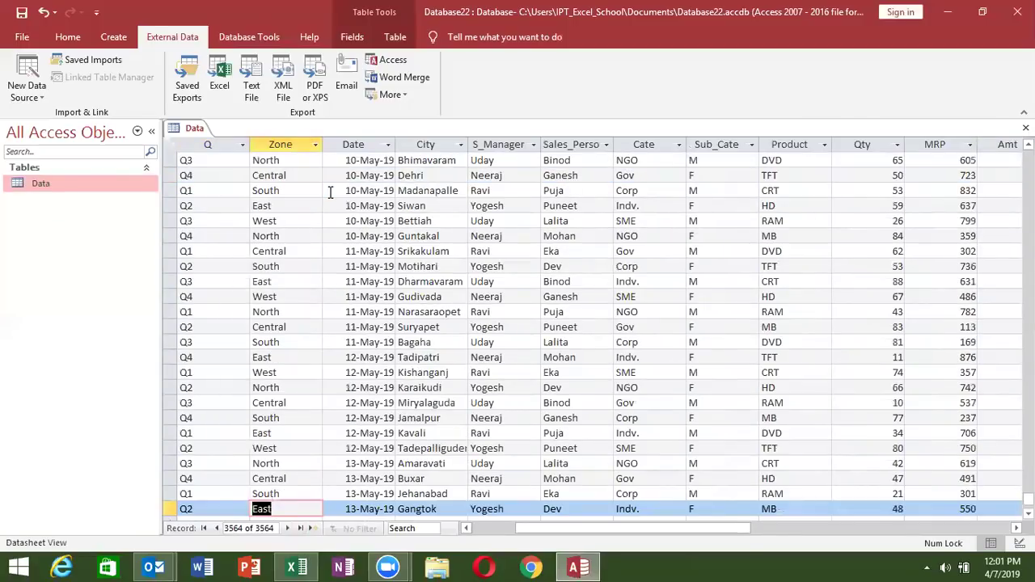
scroll(446, 260, "down", 2)
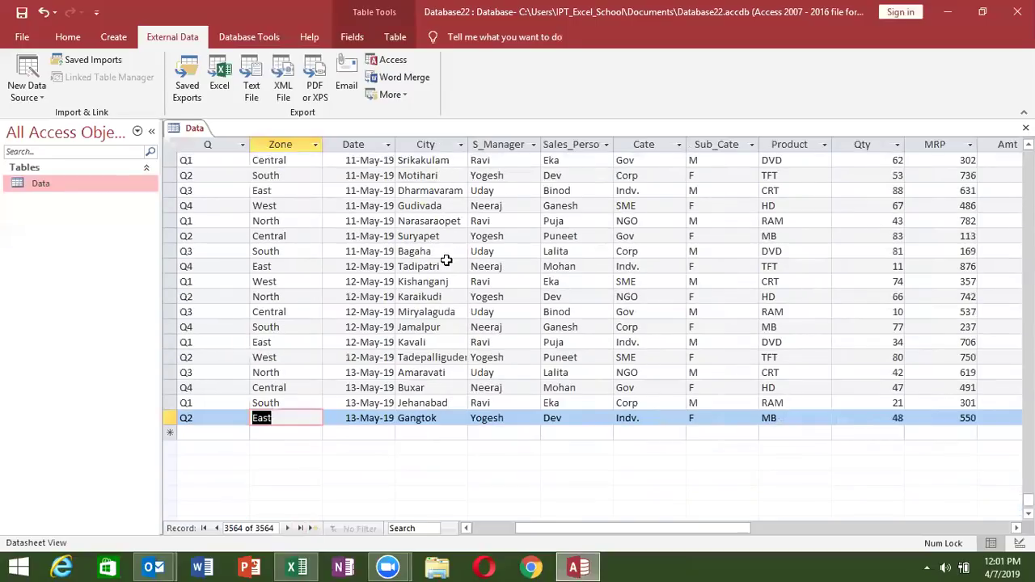
key("ctrl+Up")
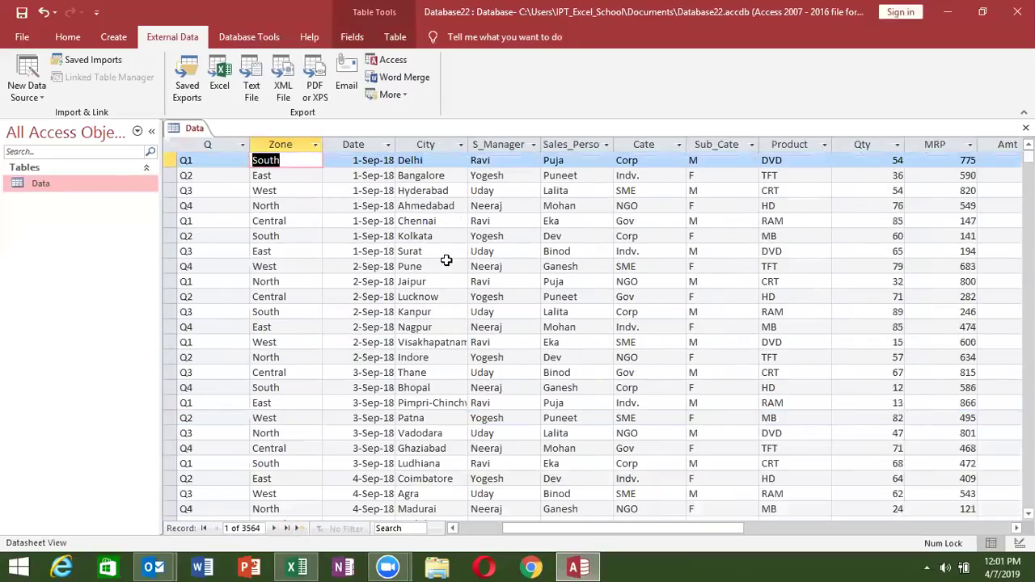
key("End")
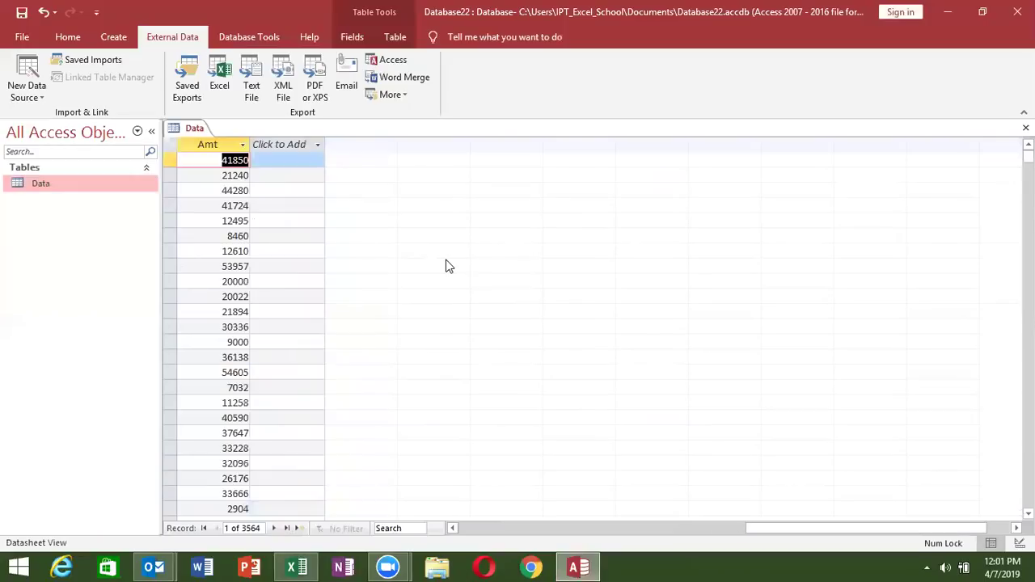
key("Delete")
key("Escape")
key("Left")
key("Left")
key("Left")
key("Left")
key("Left")
key("Left")
key("Left")
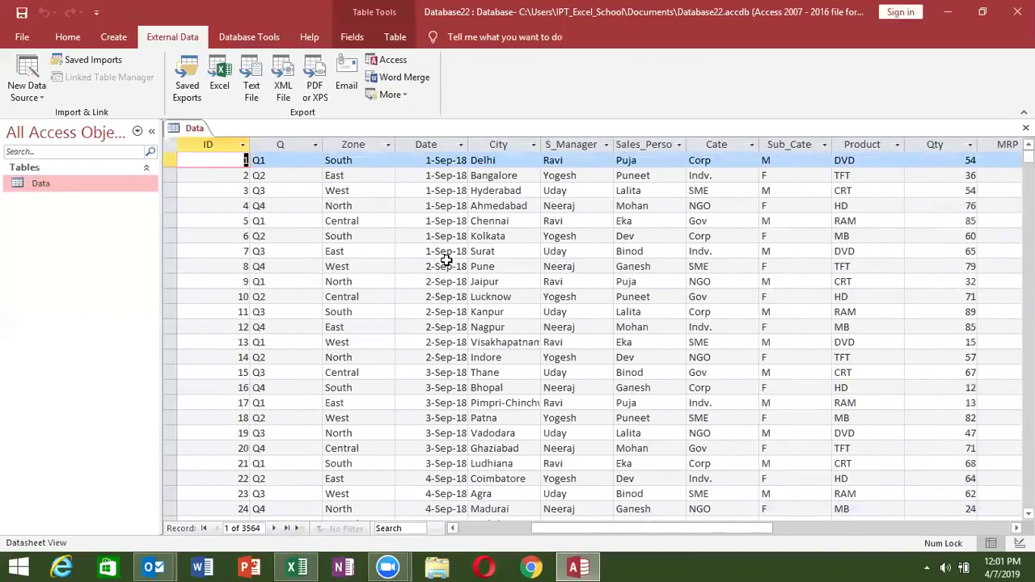
key("Right")
key("Right")
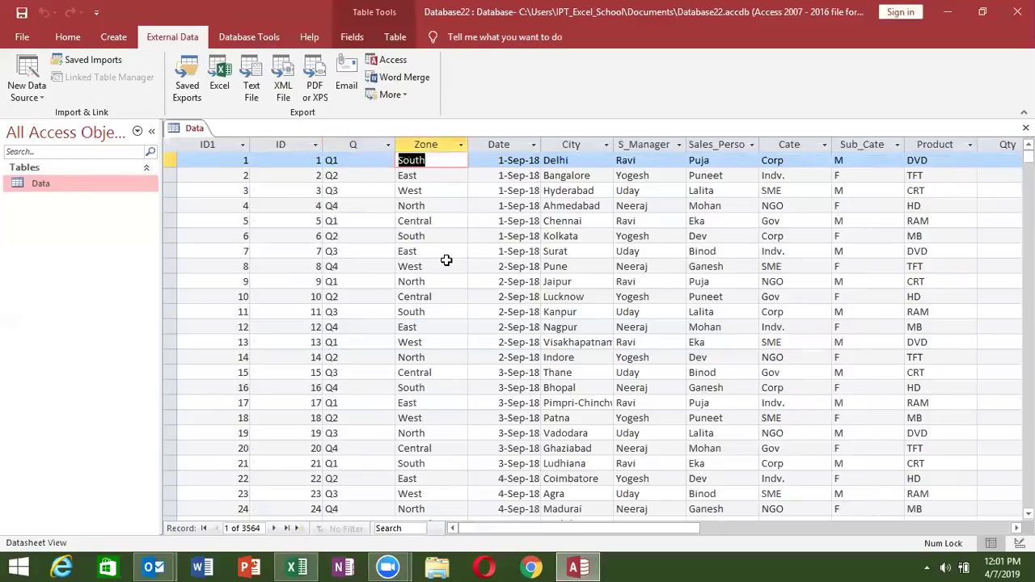
key("ctrl+Down")
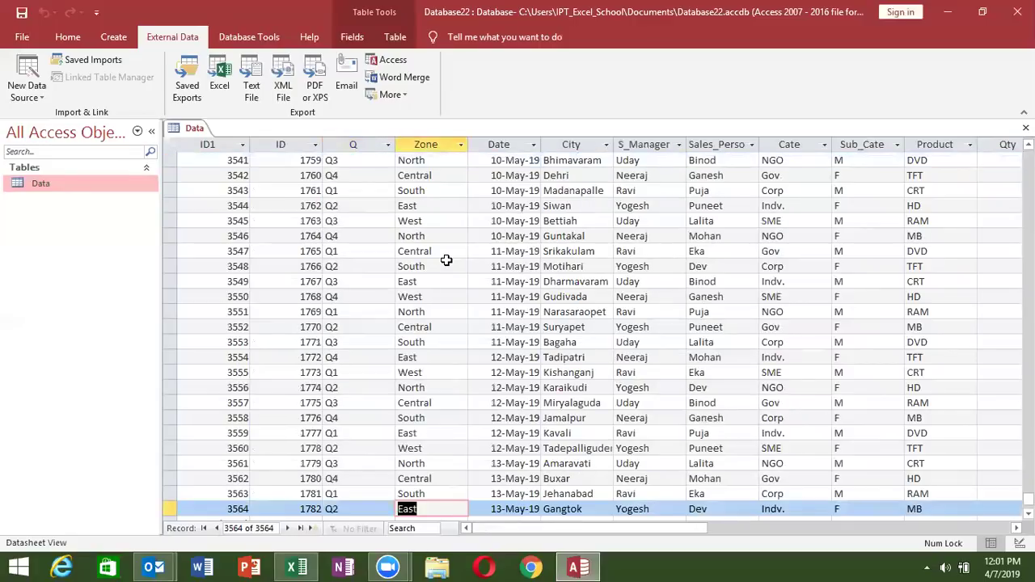
key("ctrl+Up")
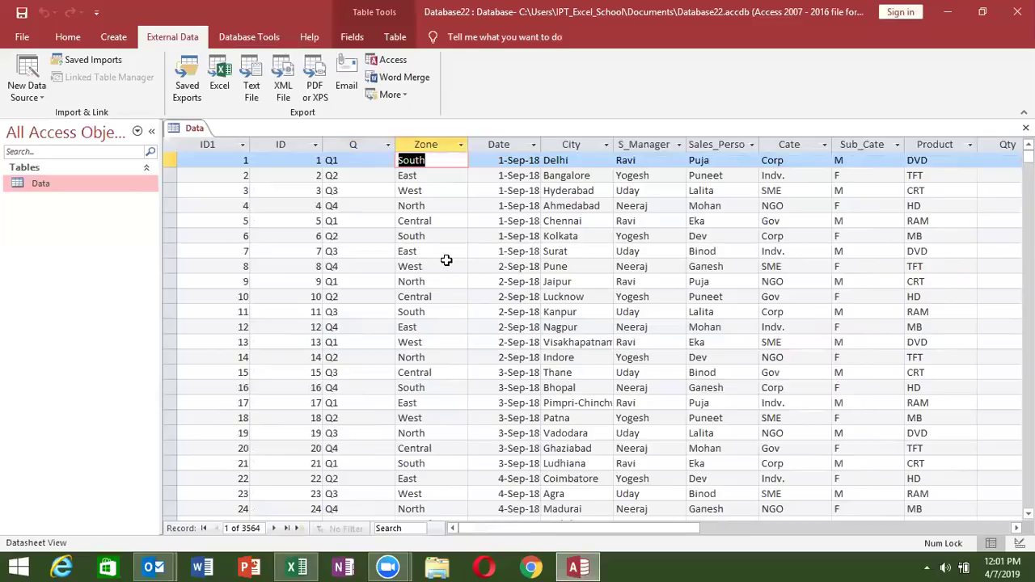
key("Down")
key("Down")
key("Down")
key("Down")
key("Down")
key("Down")
key("Down")
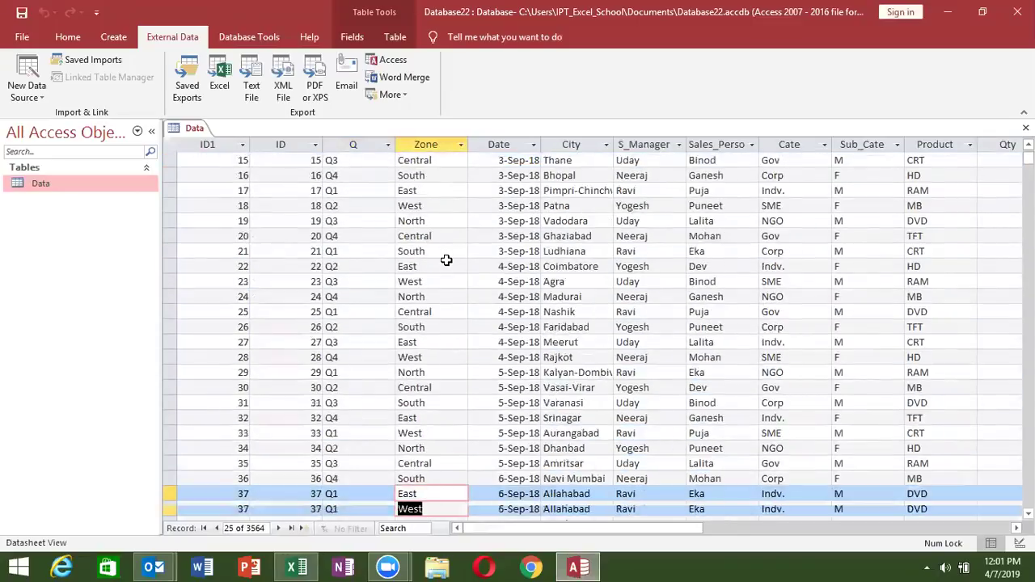
key("Down")
key("Down")
key("Down")
key("Down")
key("Down")
key("Down")
key("Down")
key("Down")
key("Down")
key("Down")
key("Down")
key("Down")
key("Down")
key("Down")
key("Down")
key("Down")
key("Down")
key("Down")
key("Down")
key("Down")
key("Down")
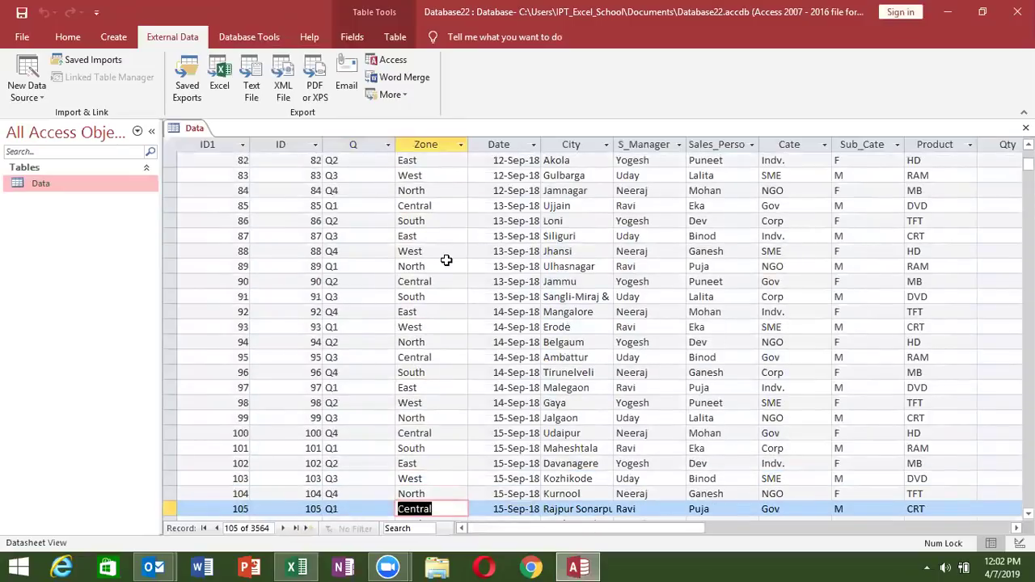
key("Down")
key("Down")
key("Down")
key("Down")
key("Down")
key("Down")
key("Down")
key("Down")
key("Down")
key("Down")
key("Down")
key("Down")
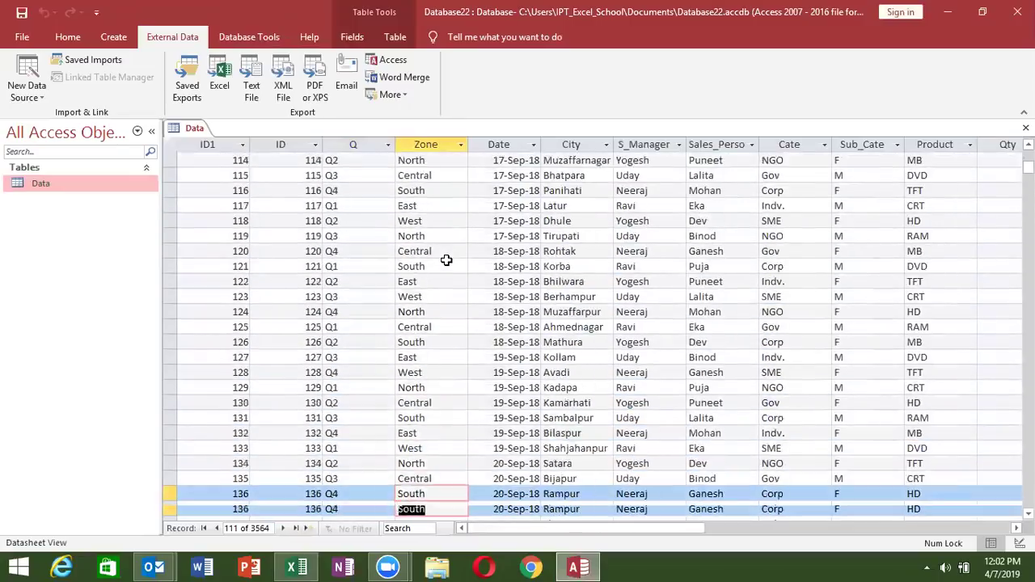
key("Down")
key("Down")
key("Up")
key("Up")
key("Up")
key("Up")
key("Up")
key("Up")
key("Up")
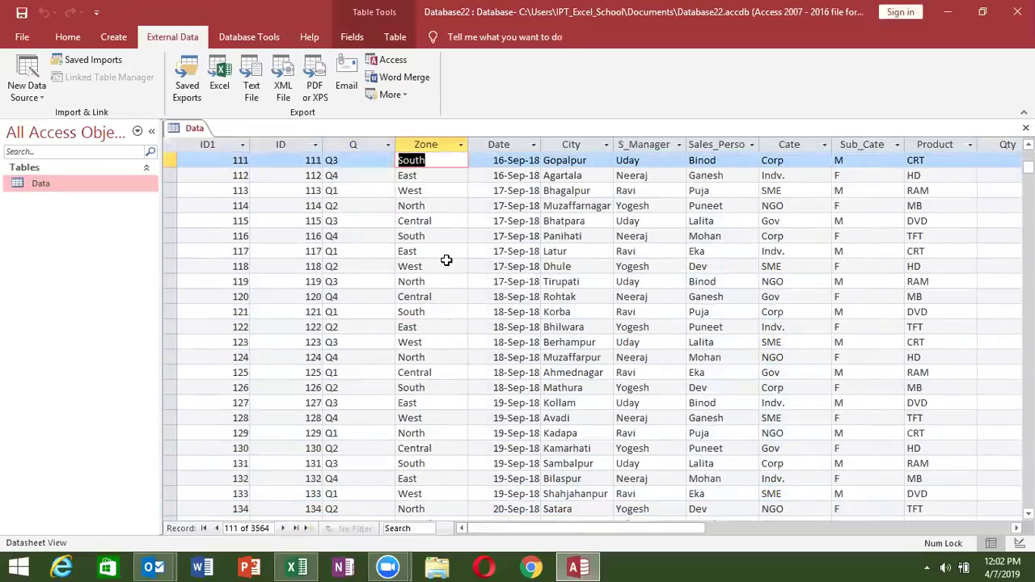
key("ctrl+Up")
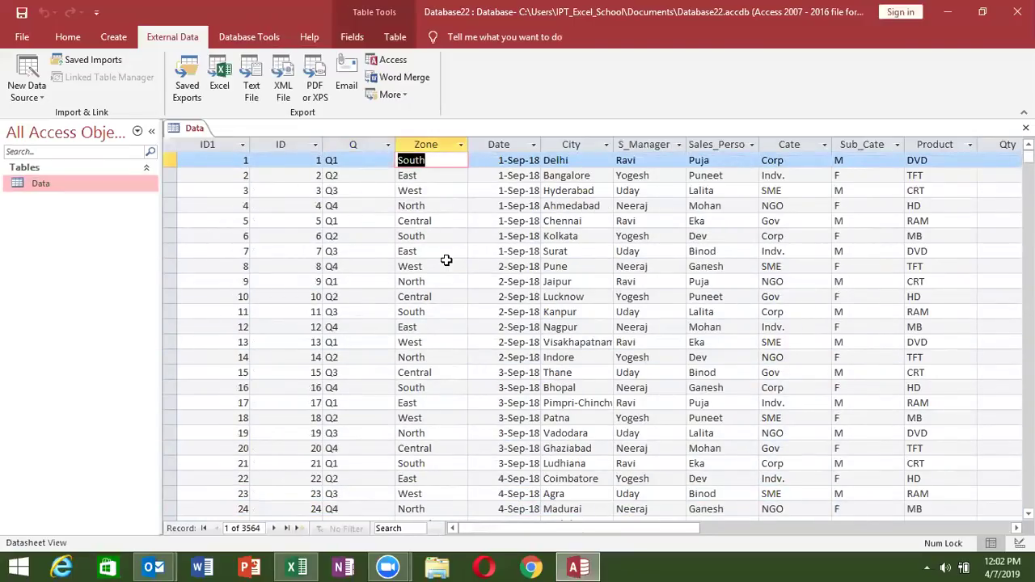
left_click(455, 207)
left_click(436, 175)
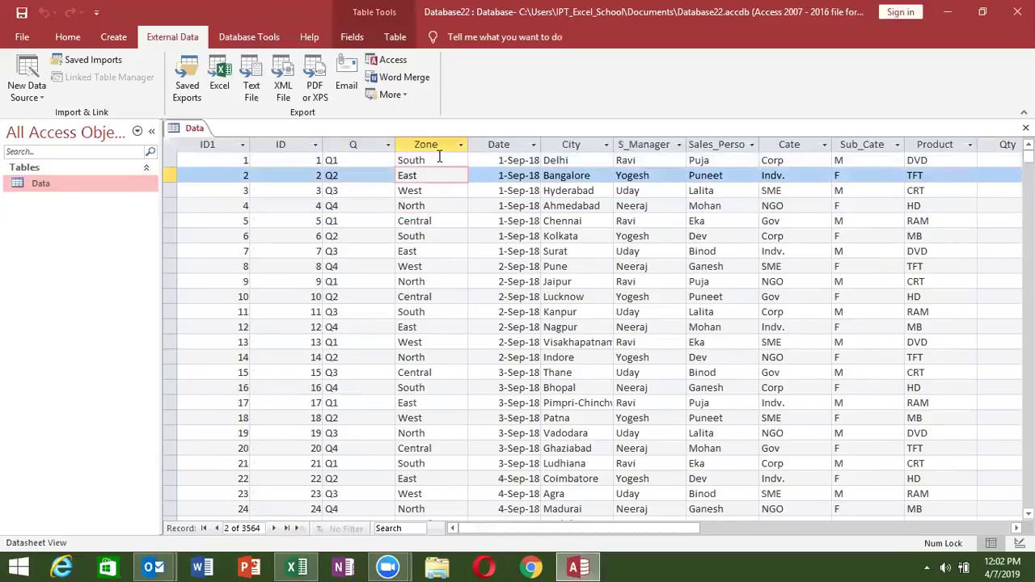
left_click(461, 144)
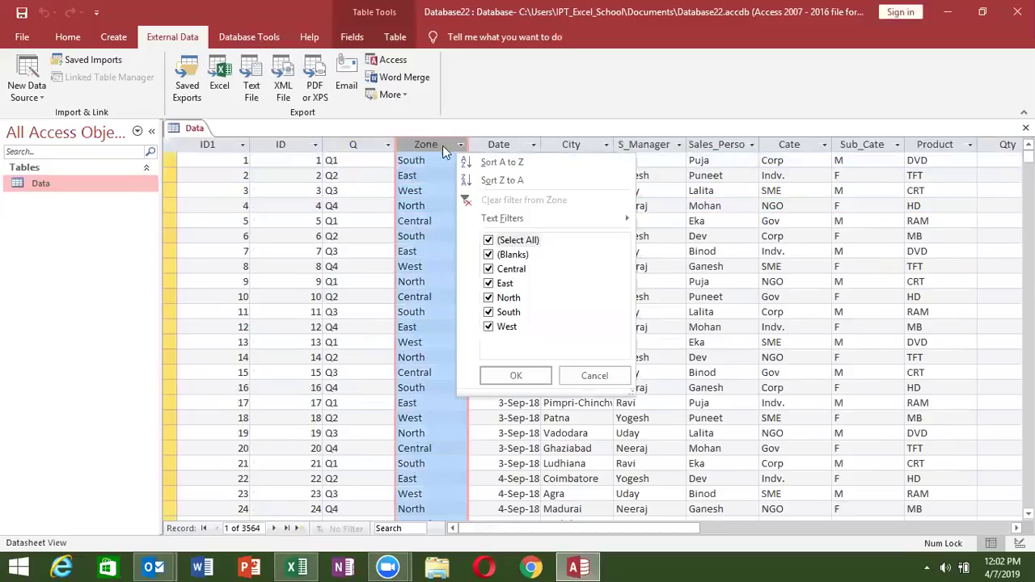
left_click(402, 162)
scroll(430, 235, "down", 6)
scroll(429, 243, "down", 11)
scroll(429, 249, "down", 14)
scroll(429, 251, "down", 14)
scroll(427, 257, "down", 15)
scroll(427, 259, "down", 15)
scroll(426, 266, "up", 10)
scroll(425, 266, "up", 15)
scroll(425, 267, "up", 12)
scroll(425, 265, "up", 12)
scroll(432, 257, "up", 7)
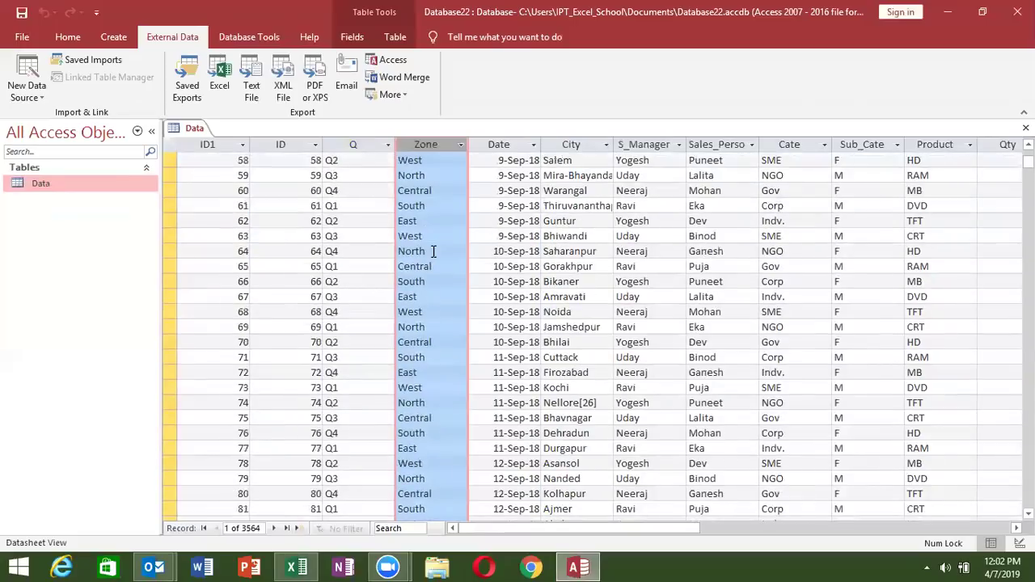
left_click(433, 251)
key("ctrl+Up")
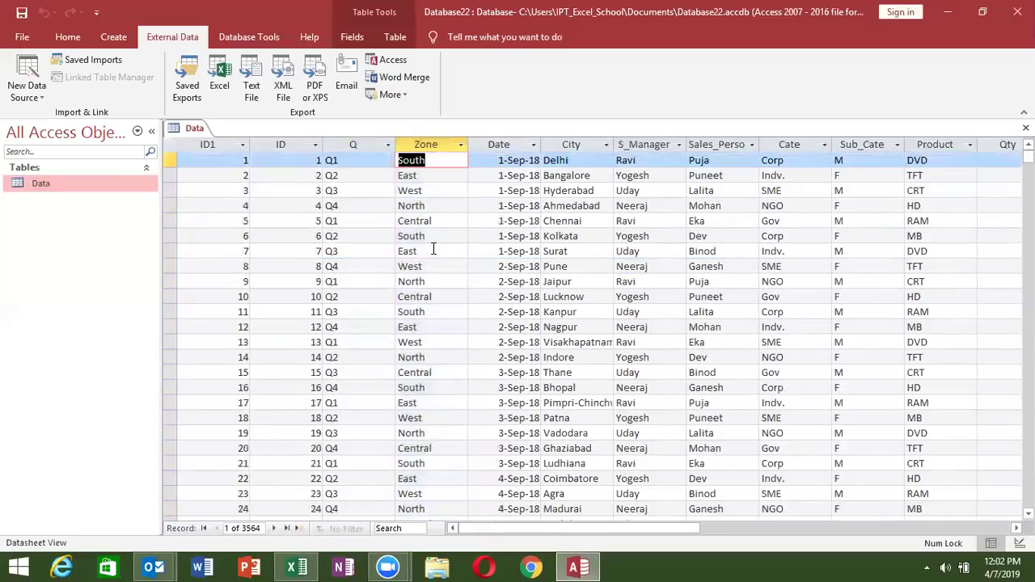
key("ctrl+Down")
key("ctrl+Up")
Step: Glance at the U_CF entry in the saved imports list, then close the Data table
left_click(71, 64)
left_click(328, 195)
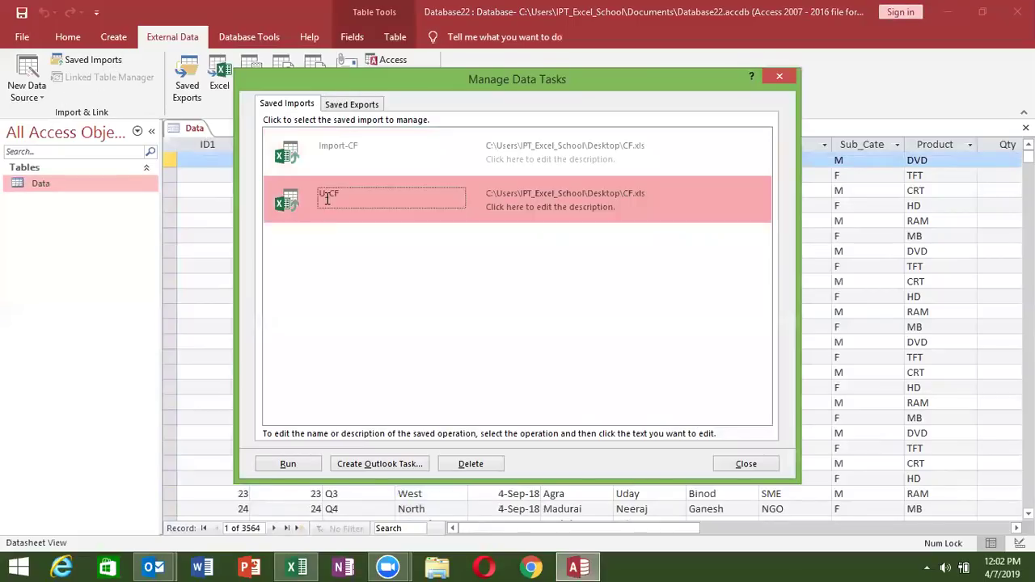
left_click(328, 196)
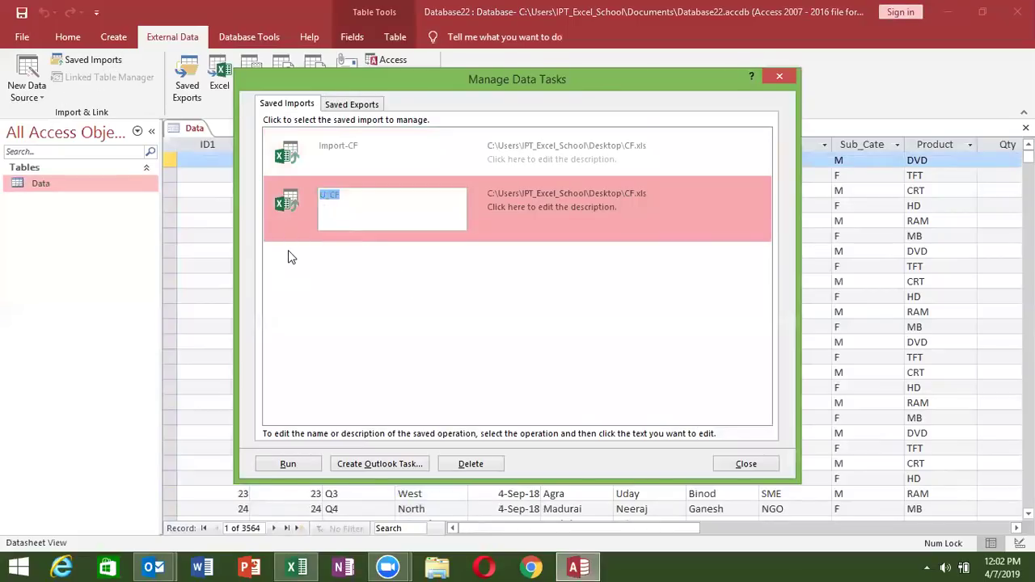
left_click(774, 80)
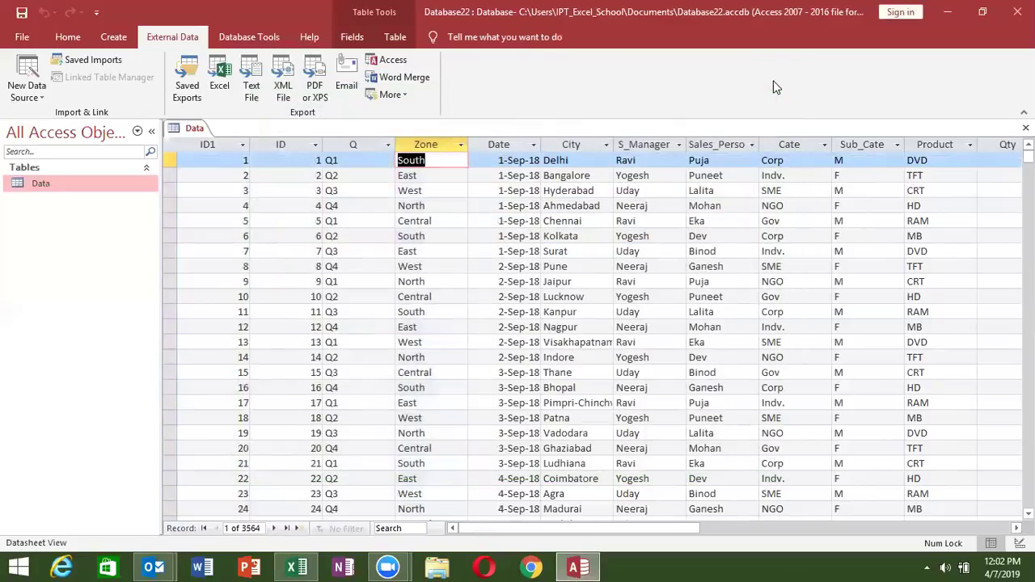
left_click(1026, 128)
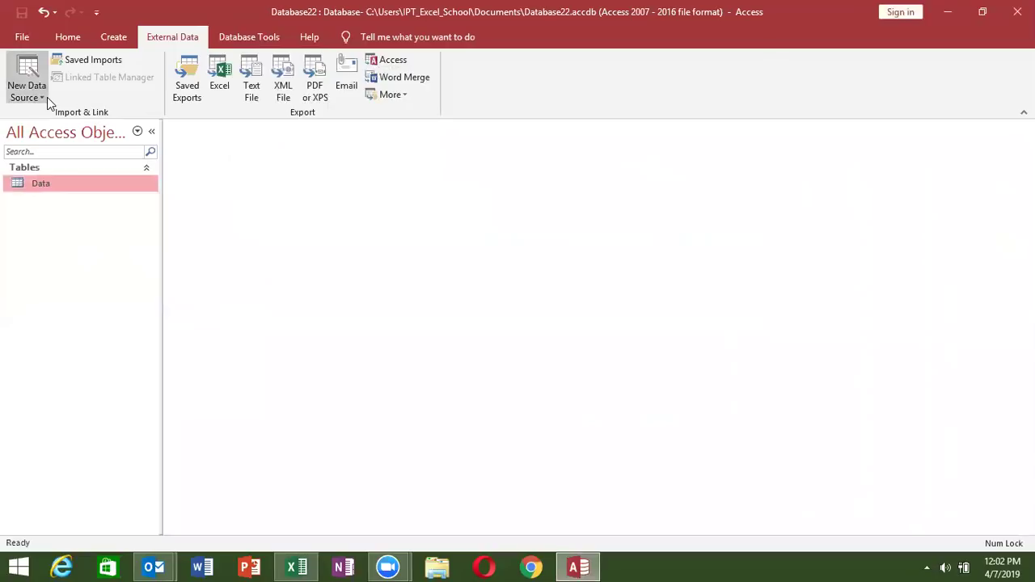
Step: Reopen Saved Imports and inspect U_CF's Desktop CF.xls source path next to Import-CF
left_click(113, 61)
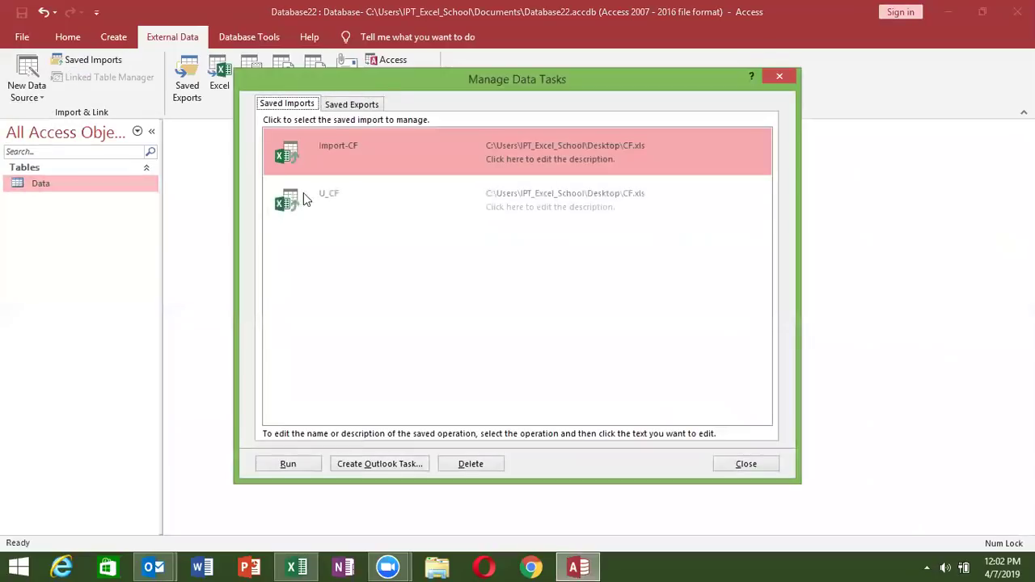
left_click(310, 203)
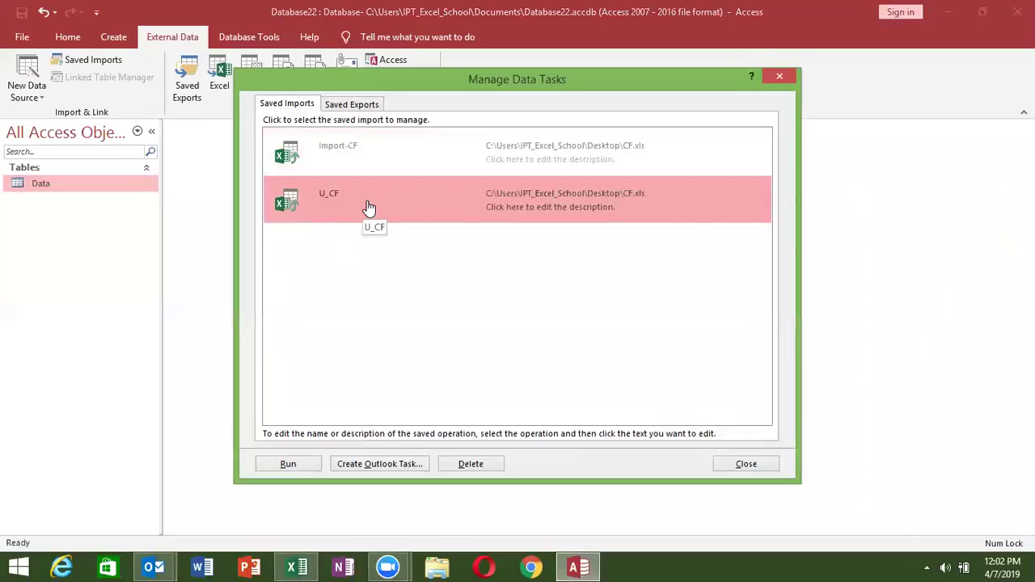
left_click(631, 197)
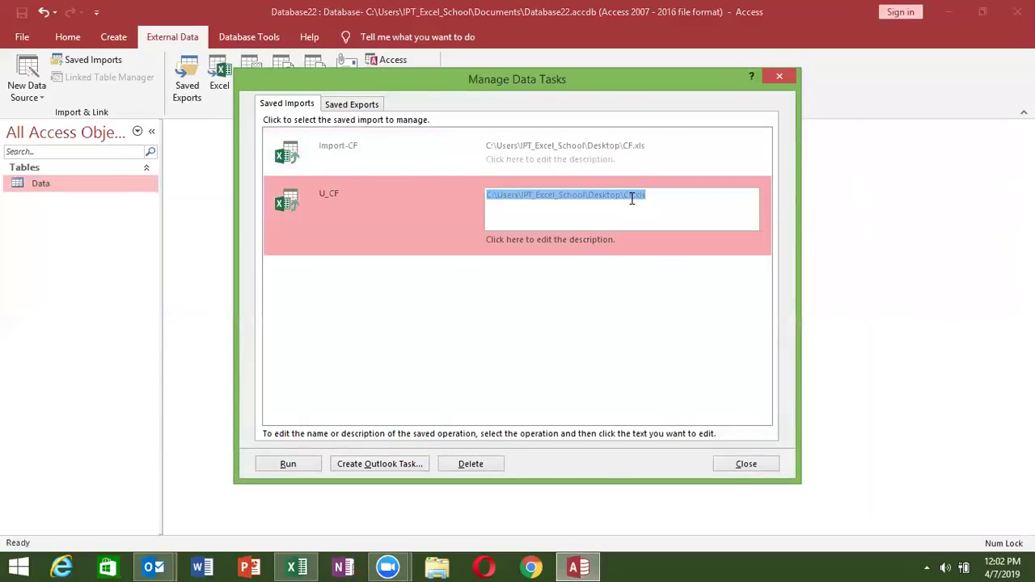
left_click(677, 203)
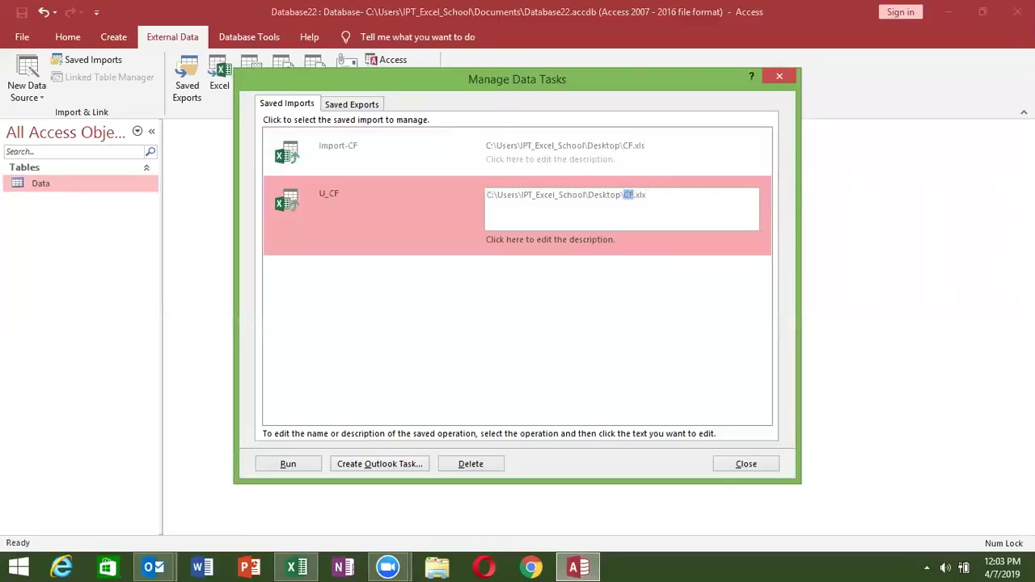
key("Return")
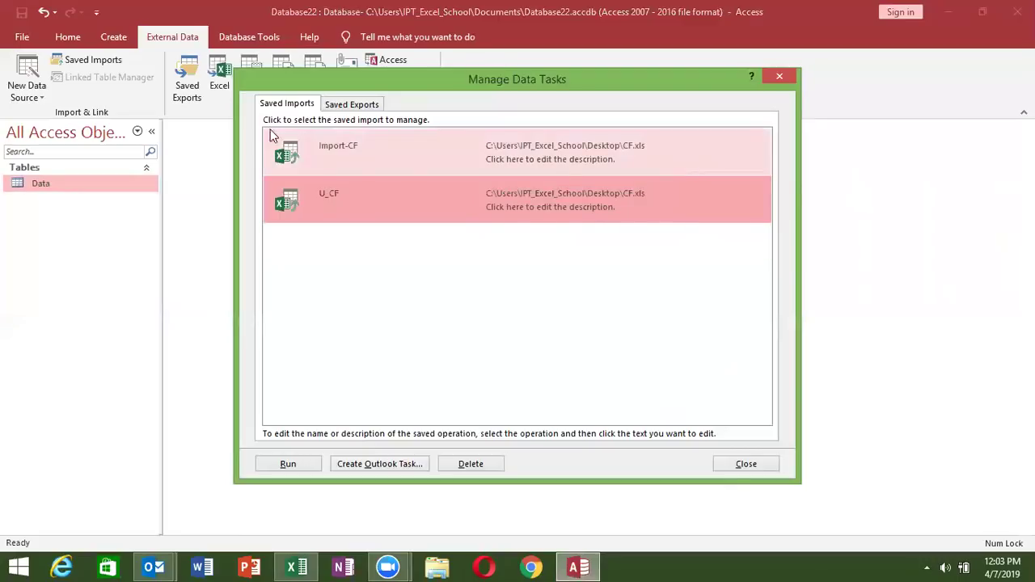
left_click(351, 104)
left_click(299, 103)
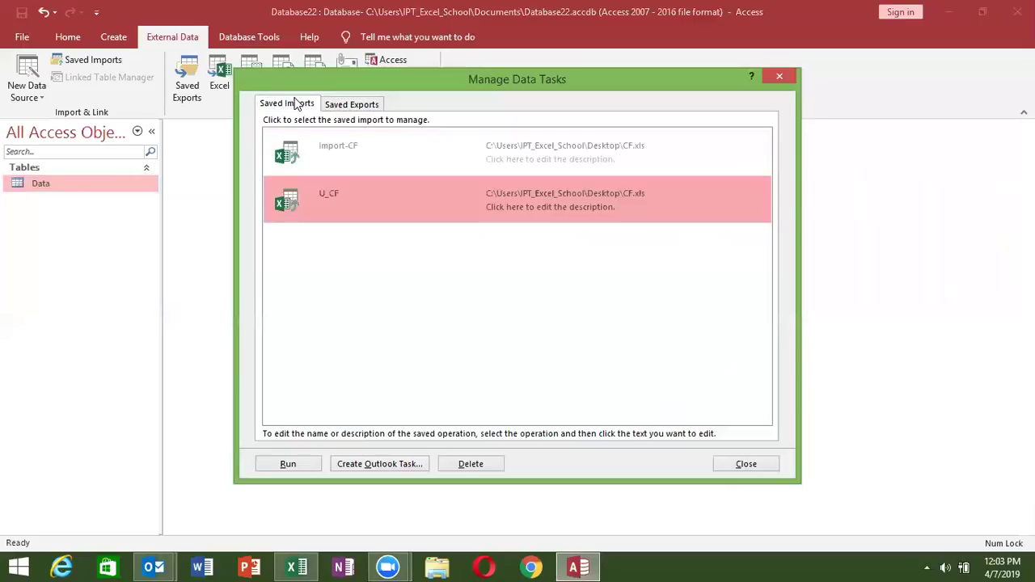
Step: Close Manage Data Tasks, dismiss the New Data Source menu, and switch to Excel's Book1
key("Escape")
left_click(33, 102)
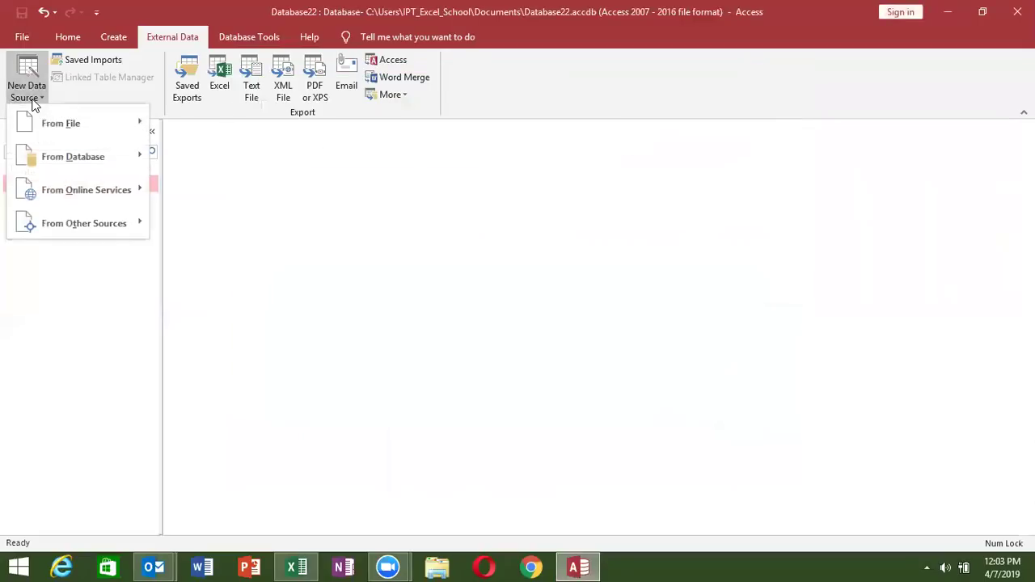
mouse_move(47, 127)
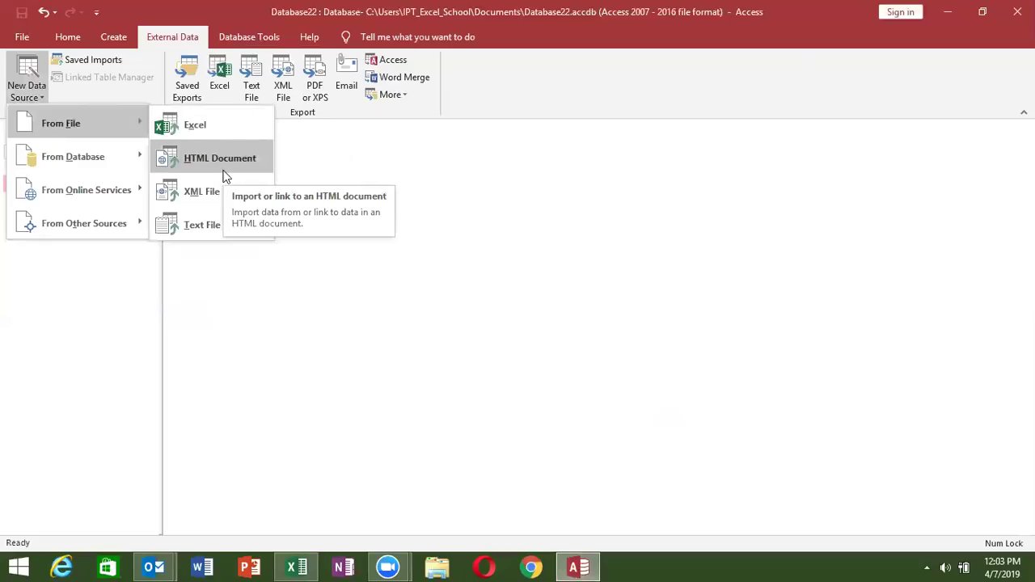
left_click(364, 379)
left_click(305, 565)
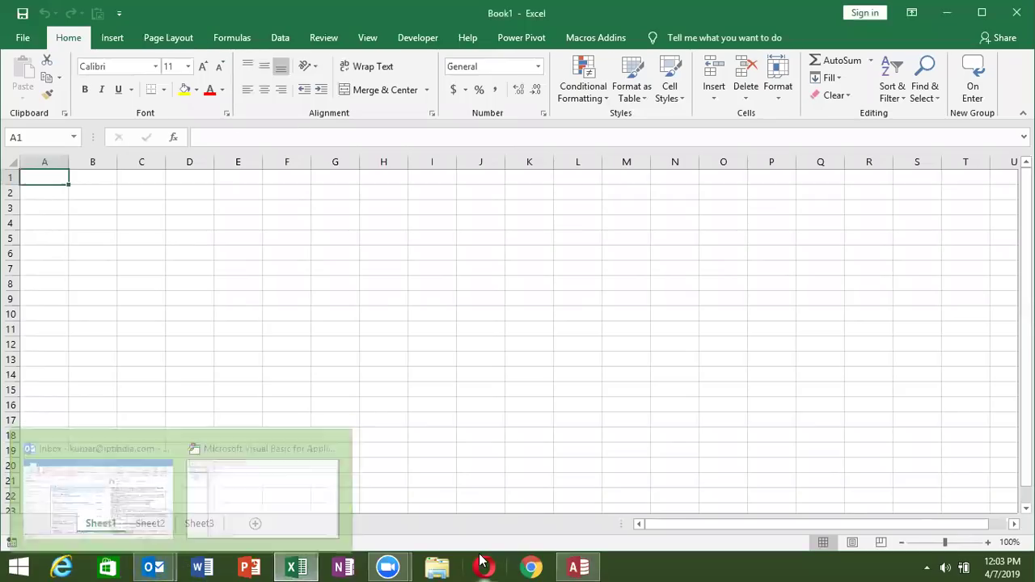
Step: Open Chrome and load we.iptindia.com/dm.php
left_click(532, 566)
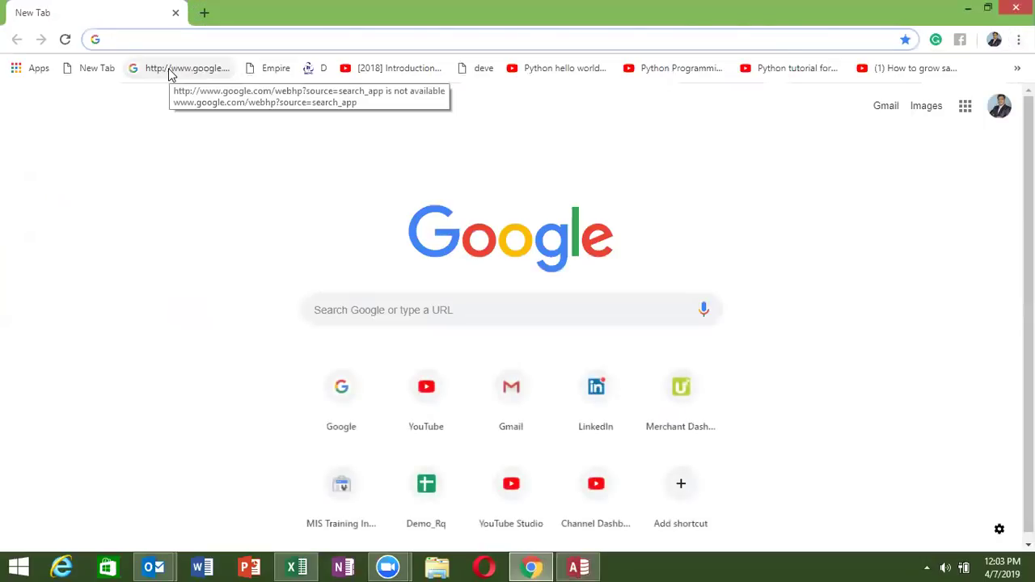
type("dm")
key("BackSpace")
key("BackSpace")
type("w")
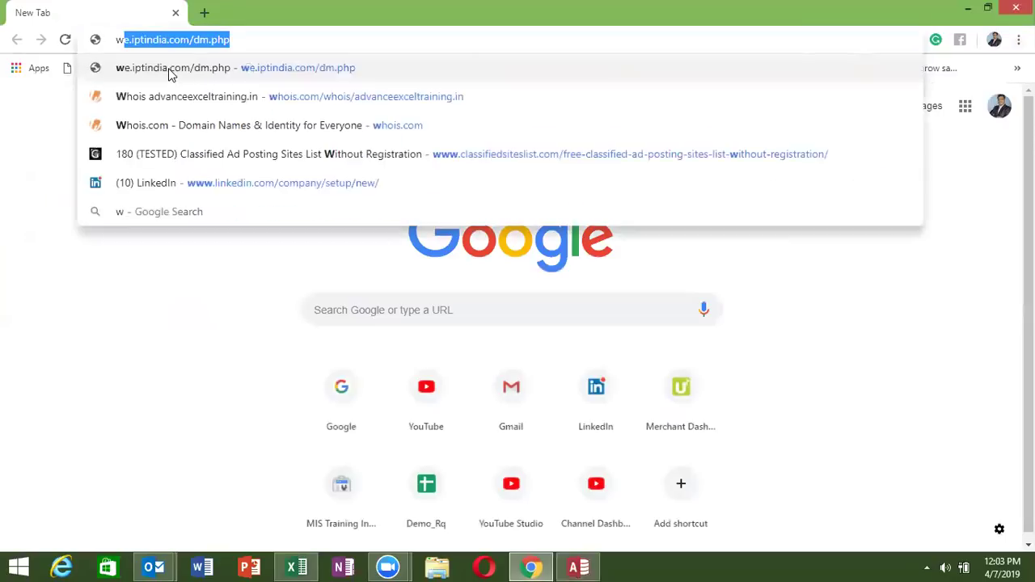
type("e")
key("Down")
key("Return")
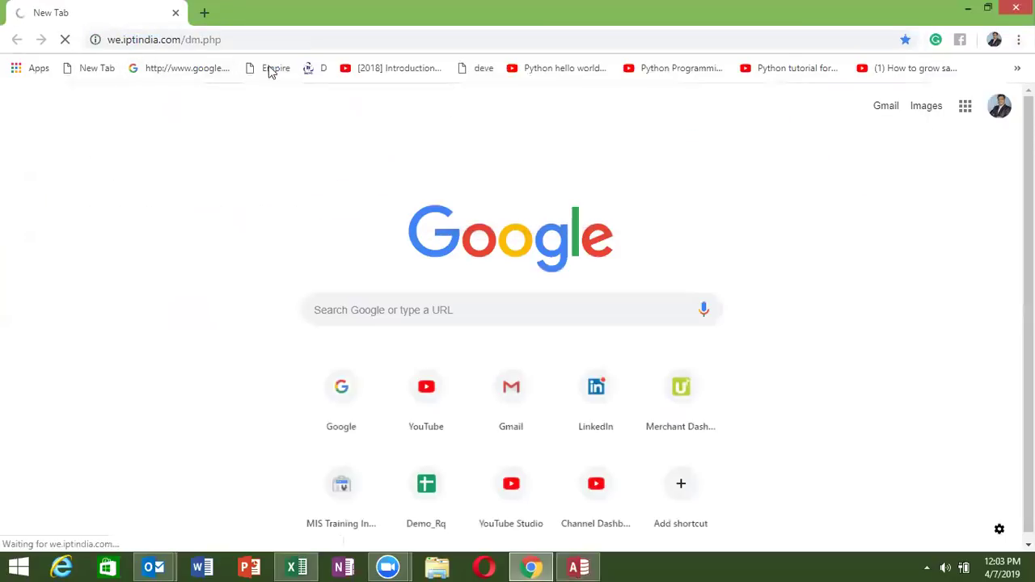
Step: Scroll through the page's contact data table and switch back to Excel
left_click(259, 40)
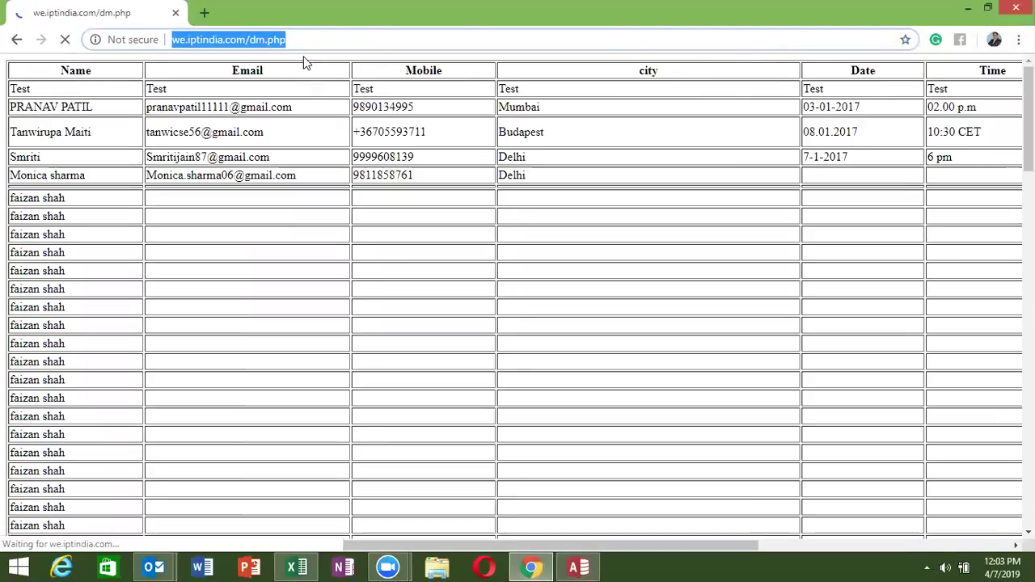
scroll(364, 270, "down", 5)
scroll(364, 270, "down", 10)
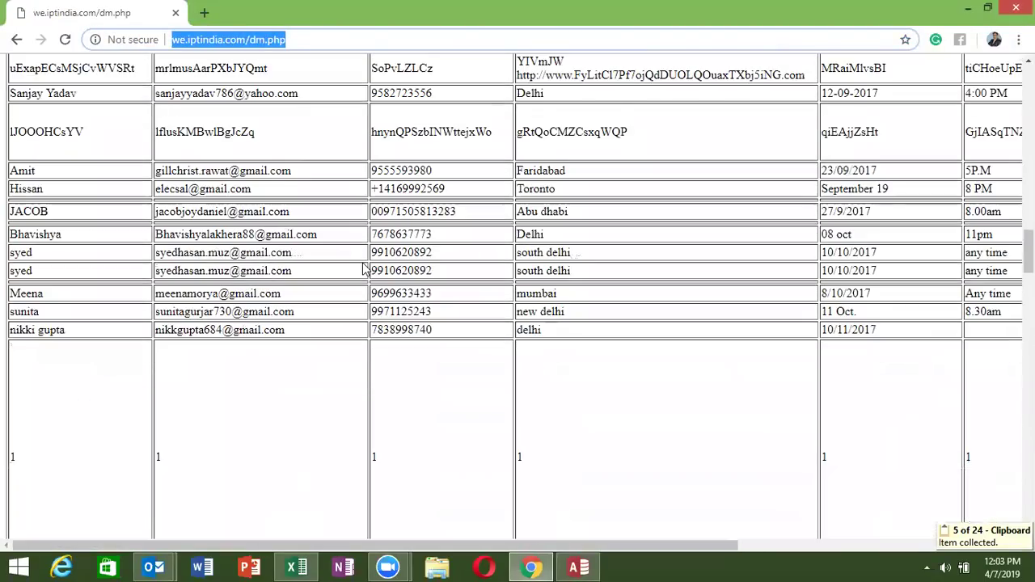
key("alt+Tab")
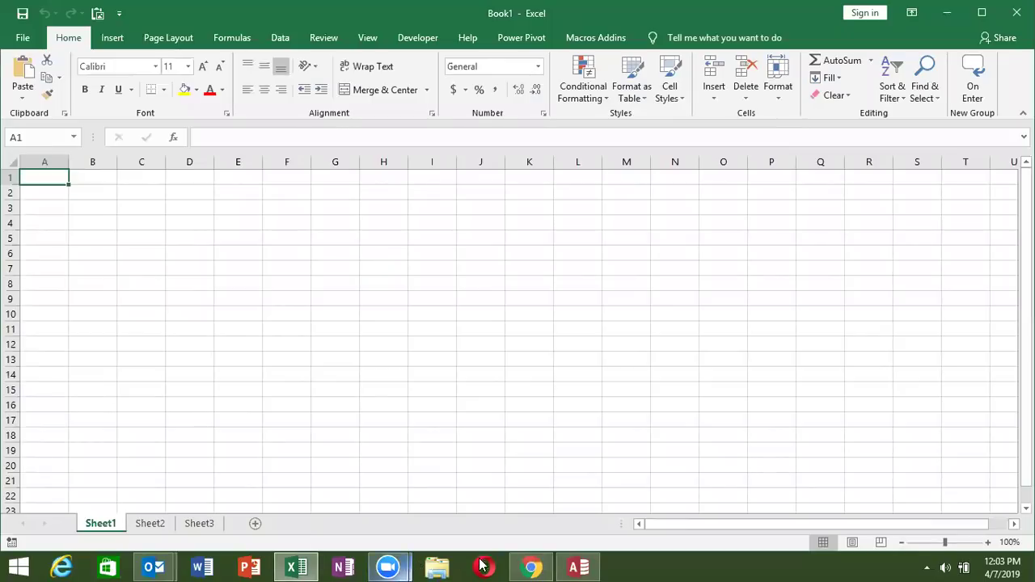
Step: Open Access's HTML Document import dialog, cancel its file browser, and return to Excel's Book1
left_click(576, 566)
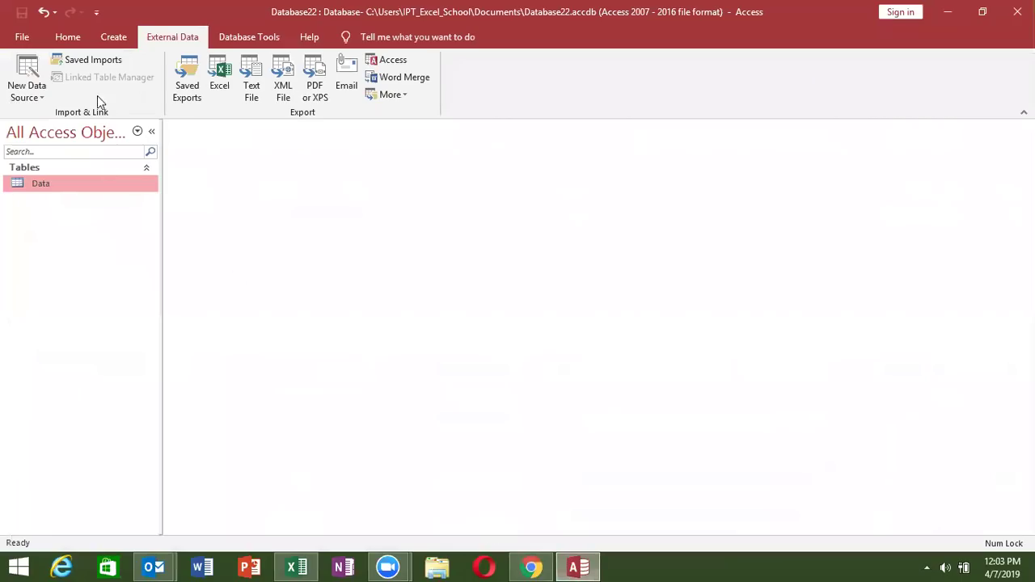
left_click(26, 92)
mouse_move(73, 158)
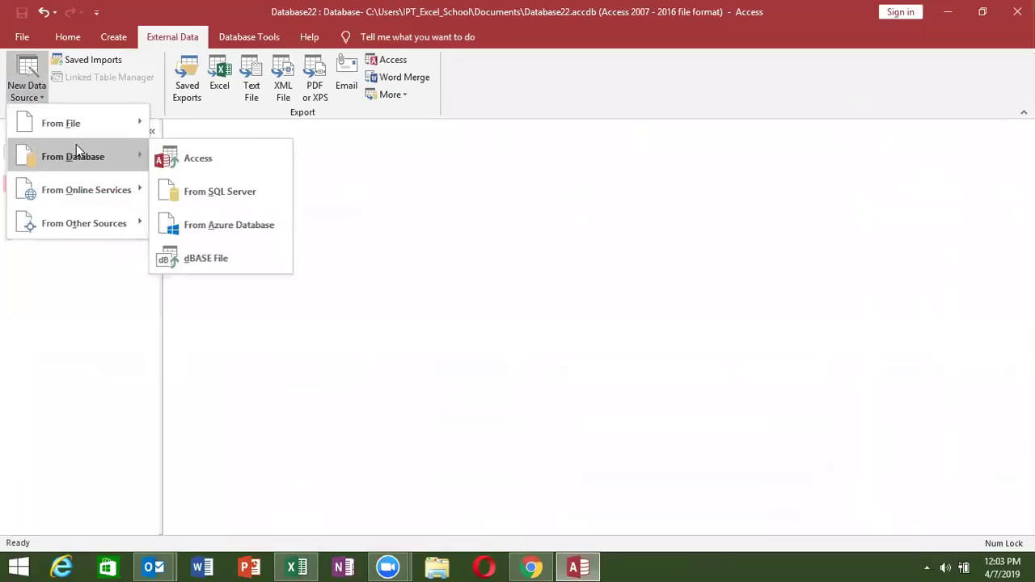
mouse_move(82, 122)
left_click(197, 162)
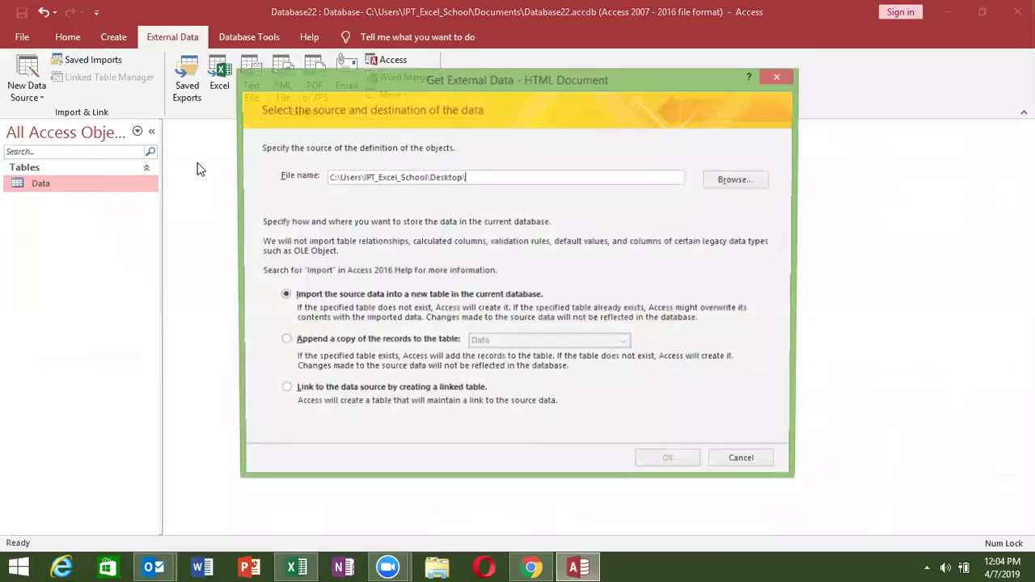
left_click(738, 179)
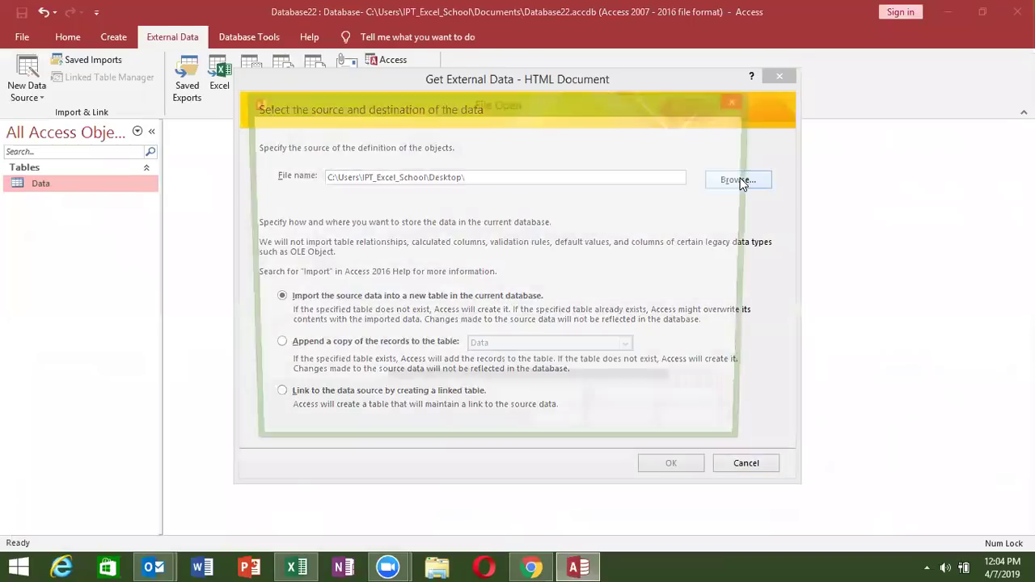
key("Escape")
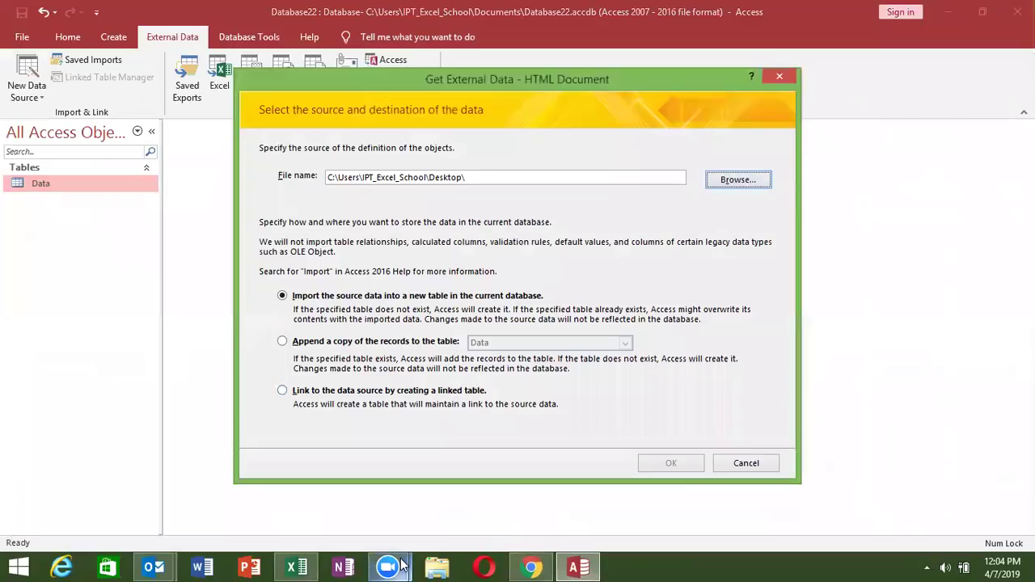
mouse_move(382, 566)
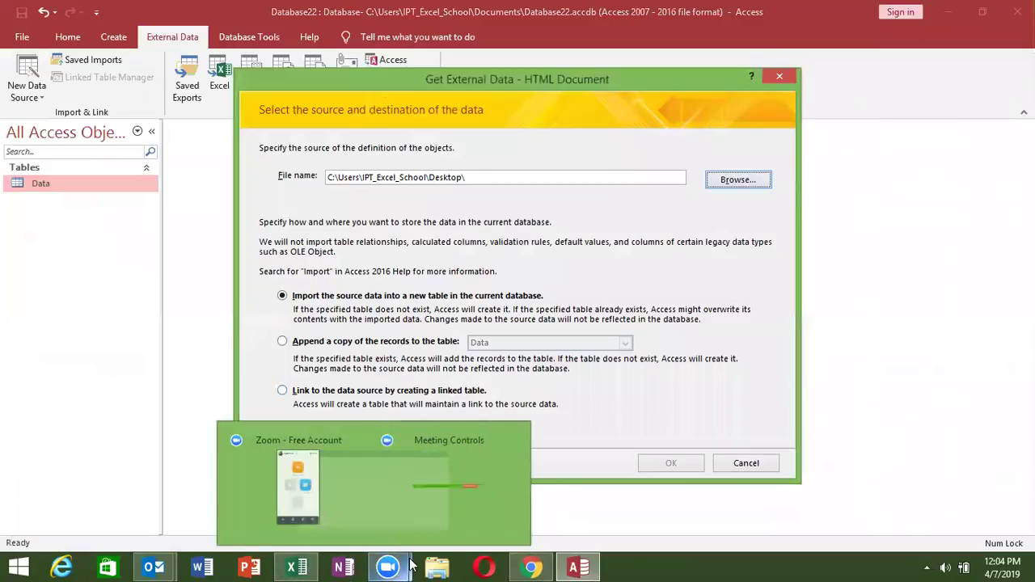
left_click(296, 566)
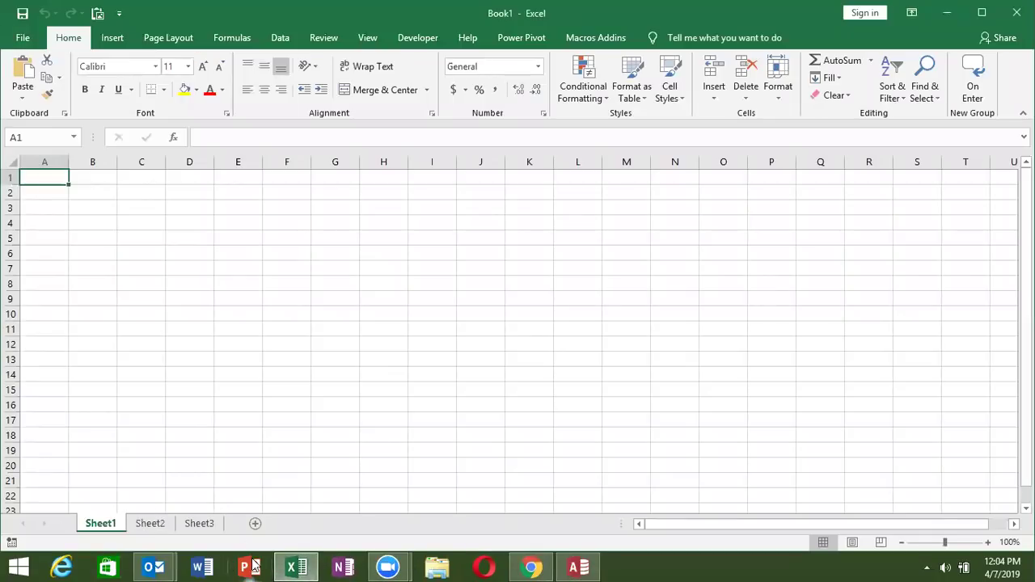
Step: Open the CF workbook from the Desktop and start a Save As, browsing the file formats
left_click(29, 39)
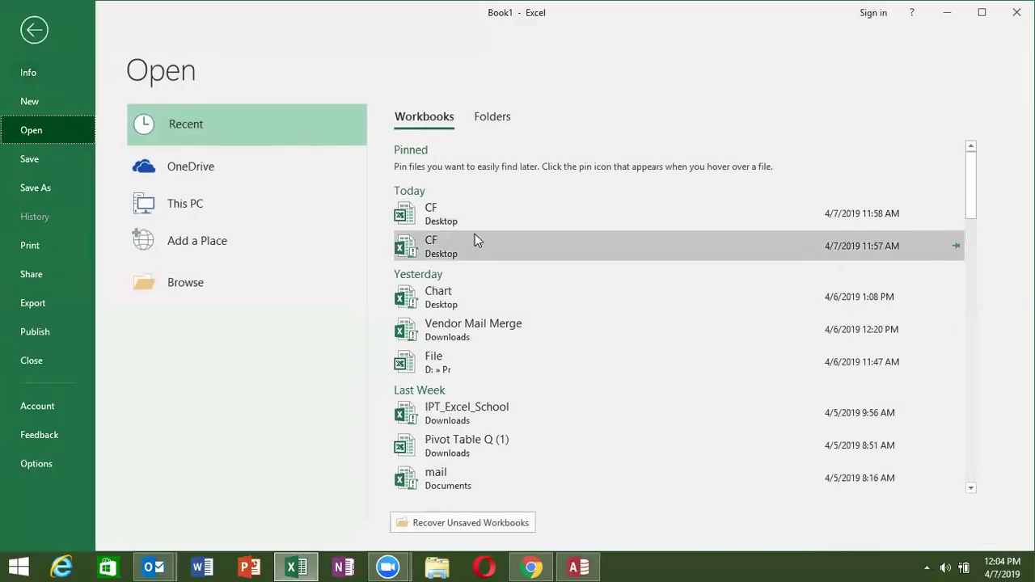
left_click(466, 212)
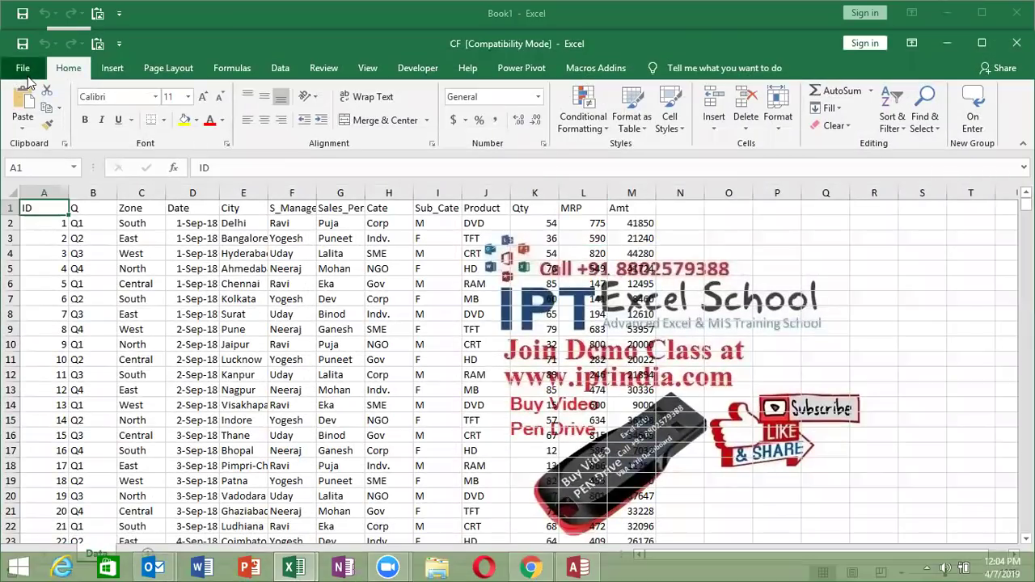
key("alt+f")
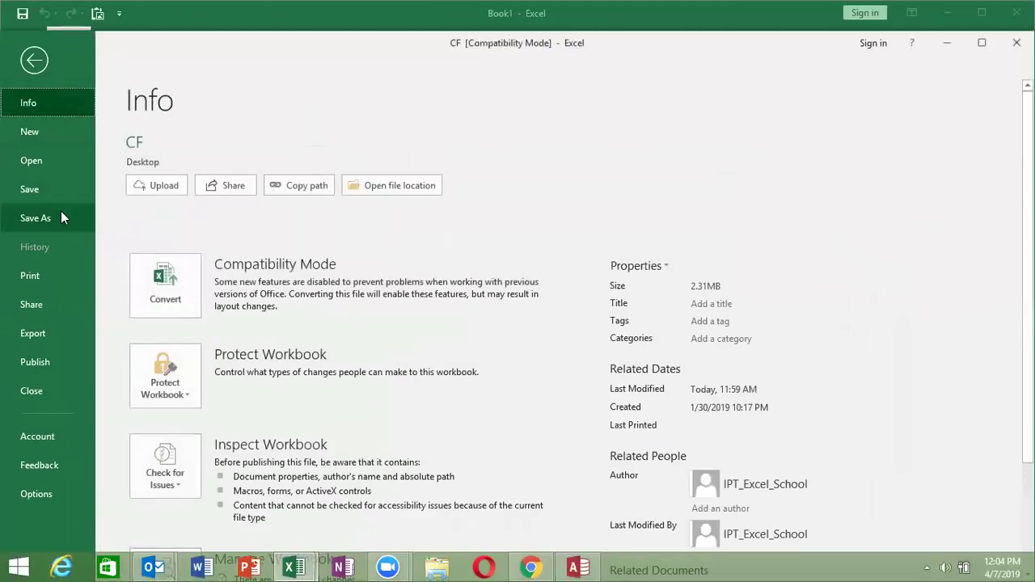
left_click(62, 215)
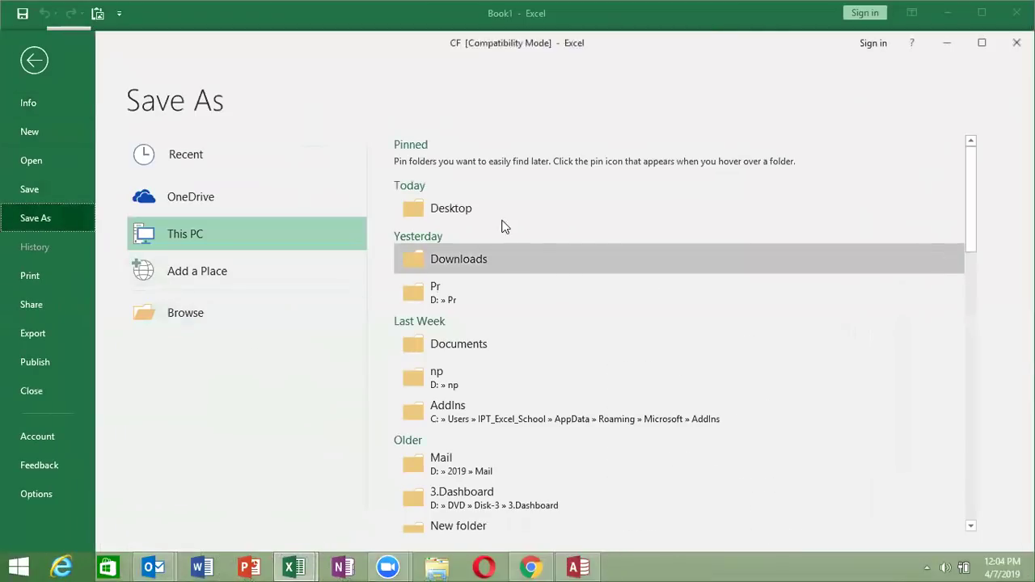
left_click(198, 315)
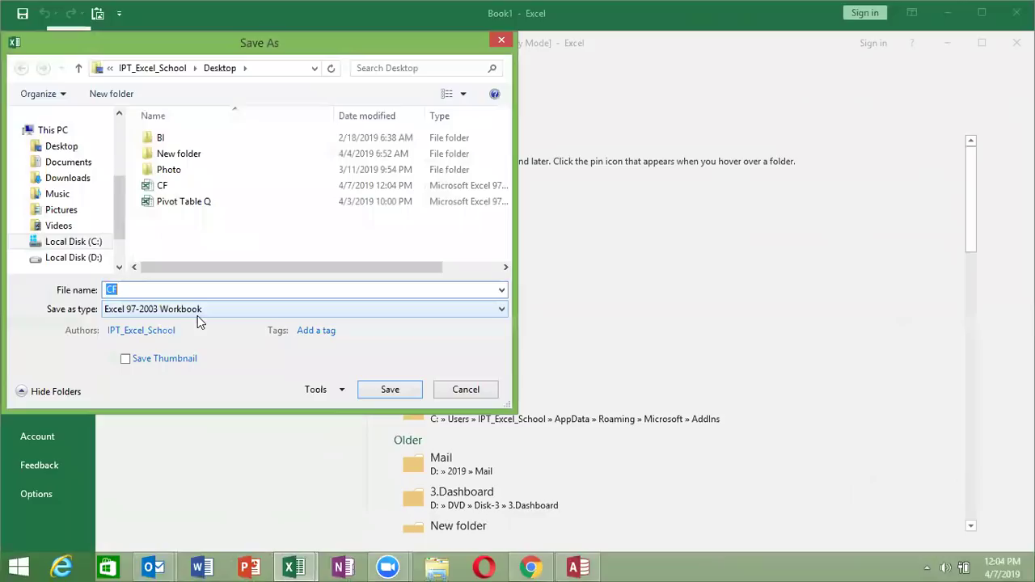
left_click(198, 315)
left_click(197, 316)
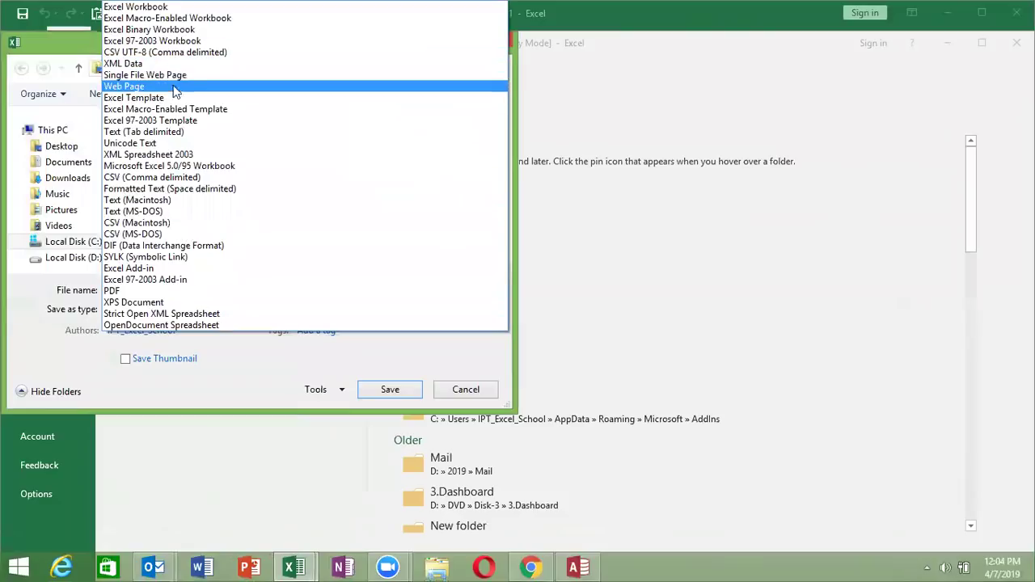
Step: Save the Data sheet as a Web Page on the Desktop and publish it as CF.htm
left_click(176, 87)
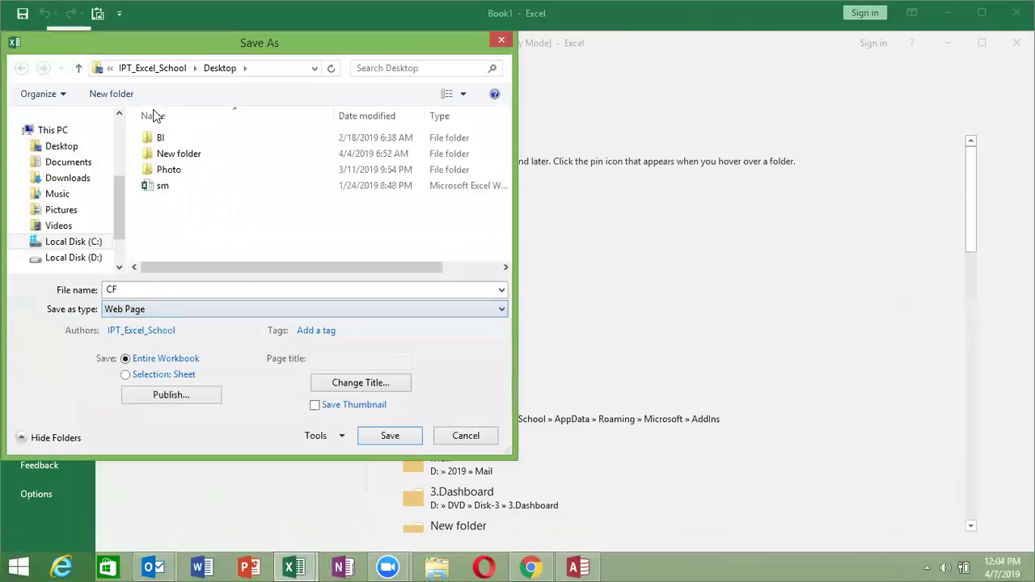
left_click(68, 146)
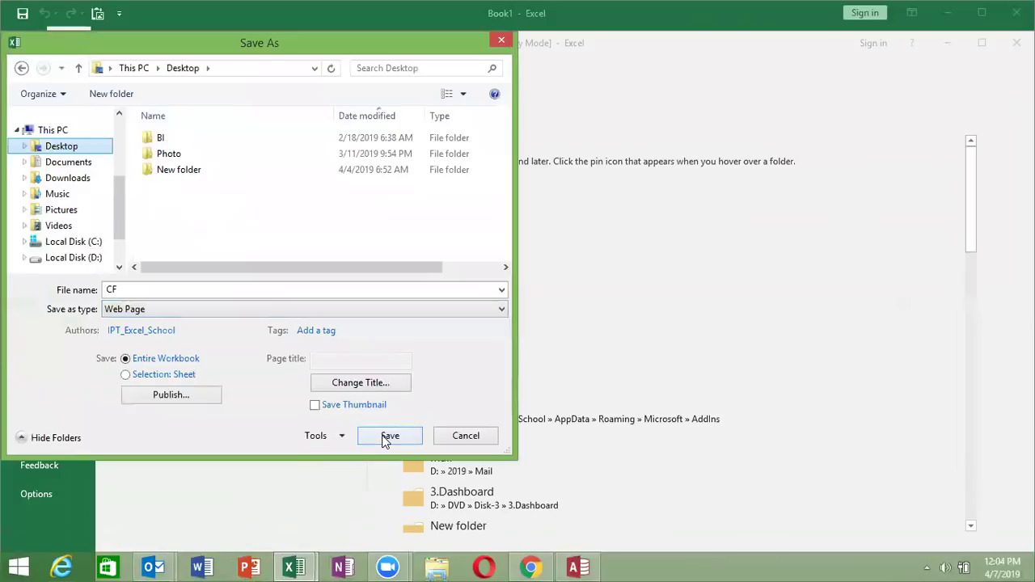
left_click(152, 377)
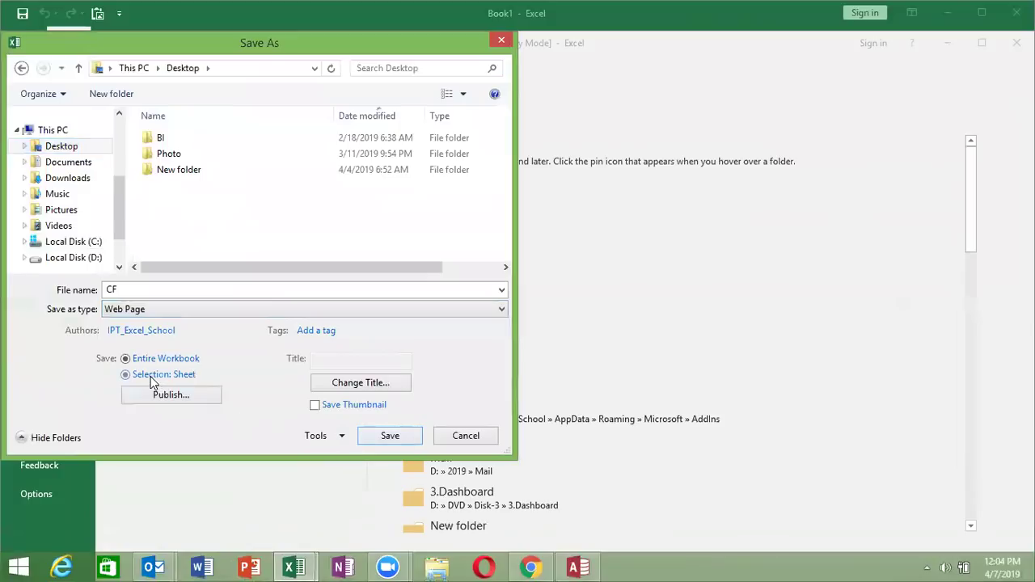
left_click(387, 440)
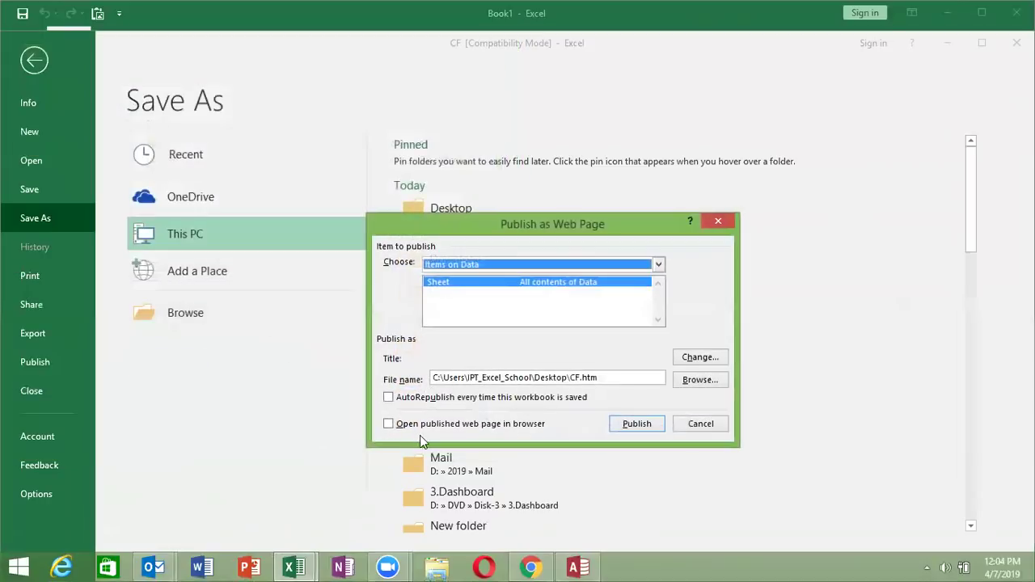
left_click(652, 423)
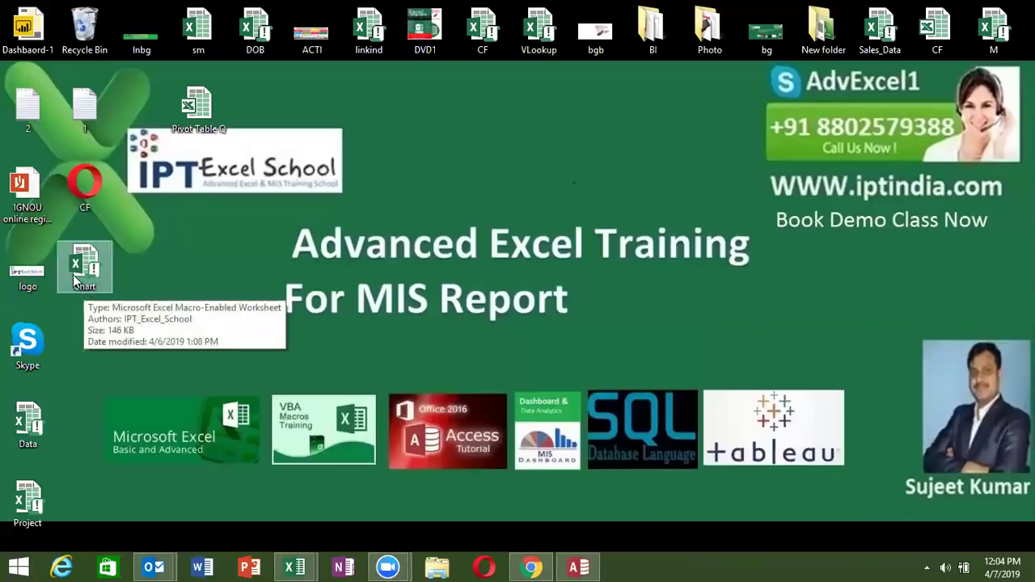
left_click(34, 331)
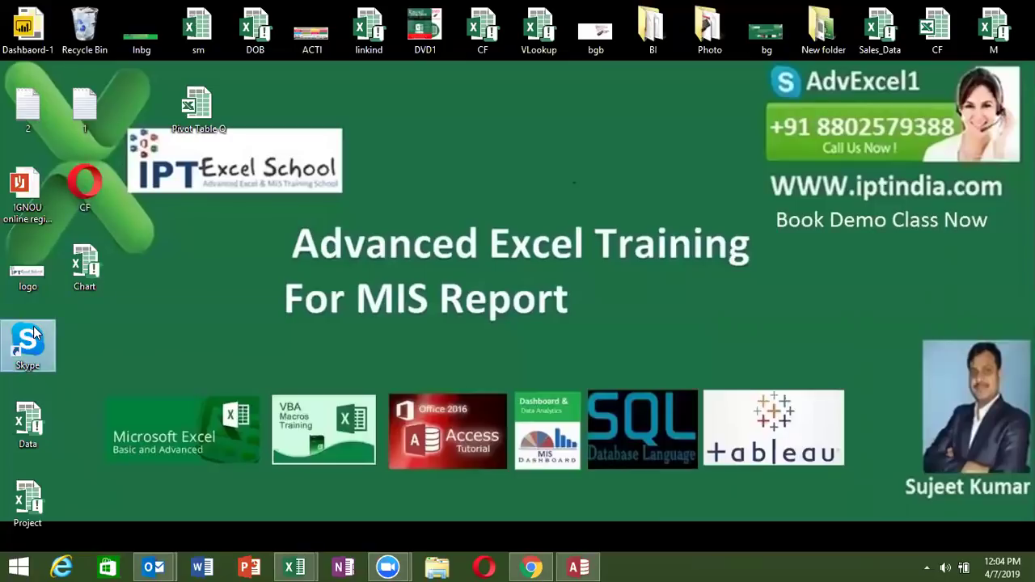
key("s")
key("a")
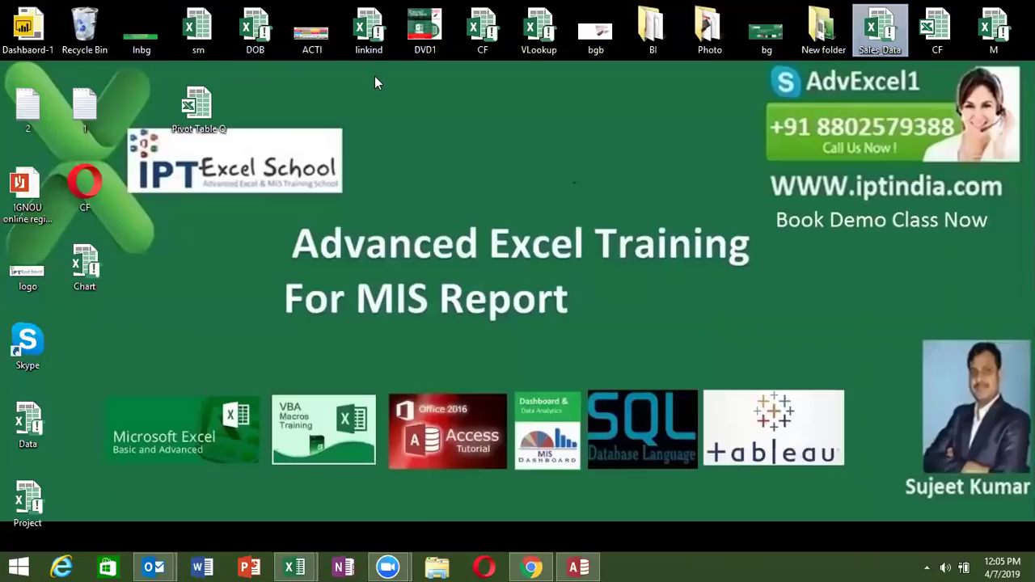
left_click(212, 111)
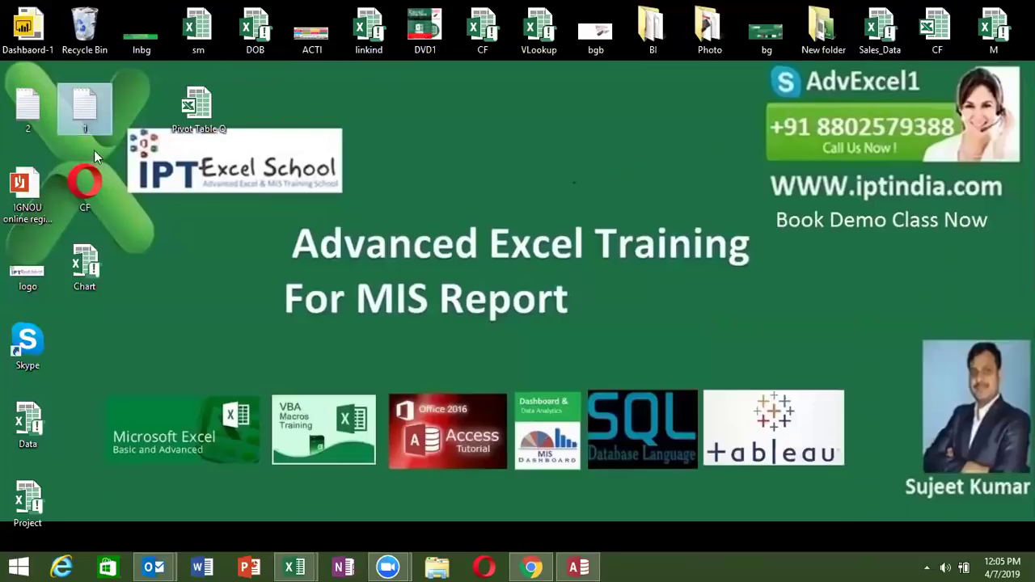
left_click(96, 188)
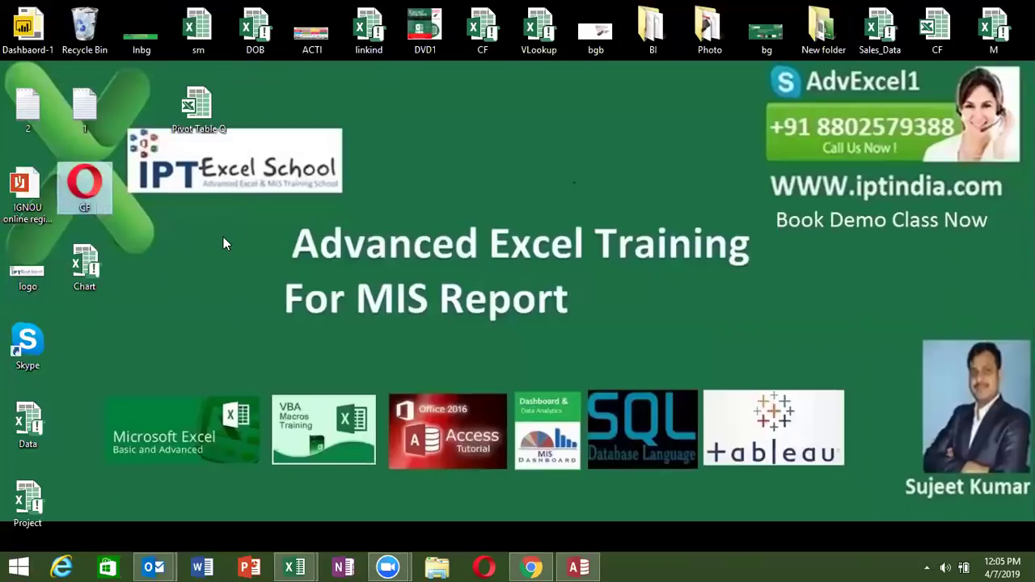
left_click(226, 319)
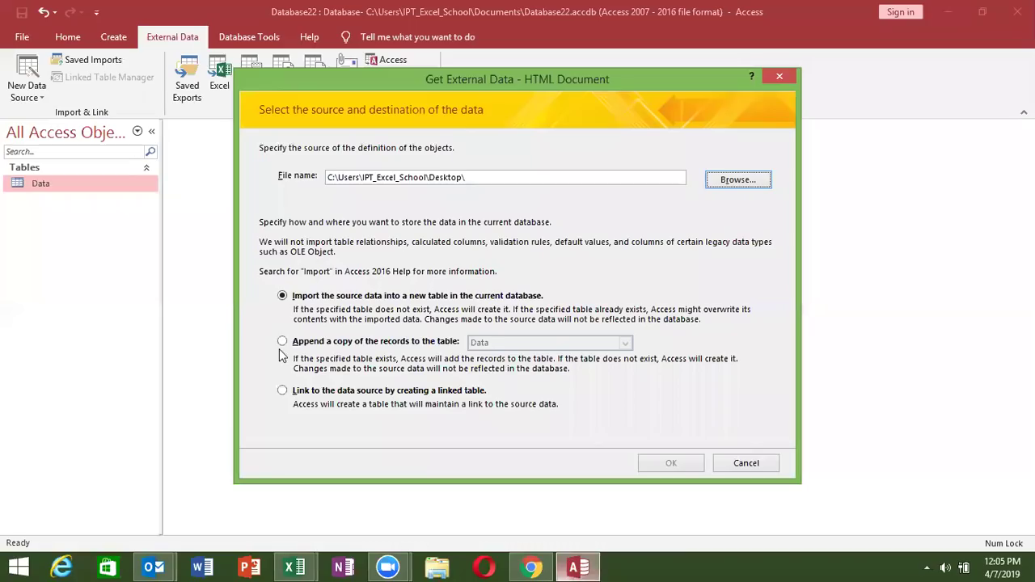
Step: Pick CF.htm as the HTML import source to preview its rows, then show the desktop
left_click(578, 567)
left_click(738, 180)
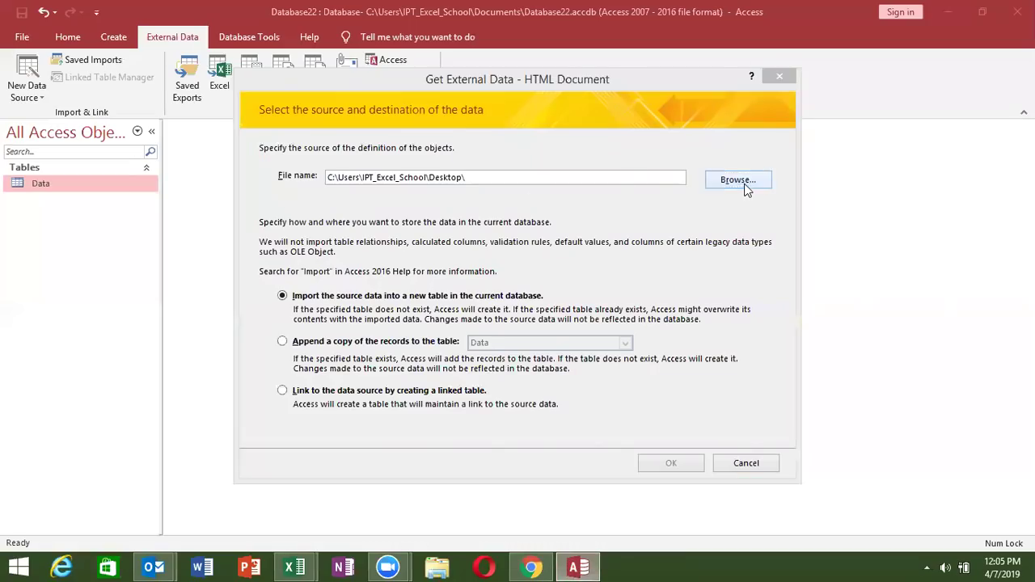
left_click(389, 247)
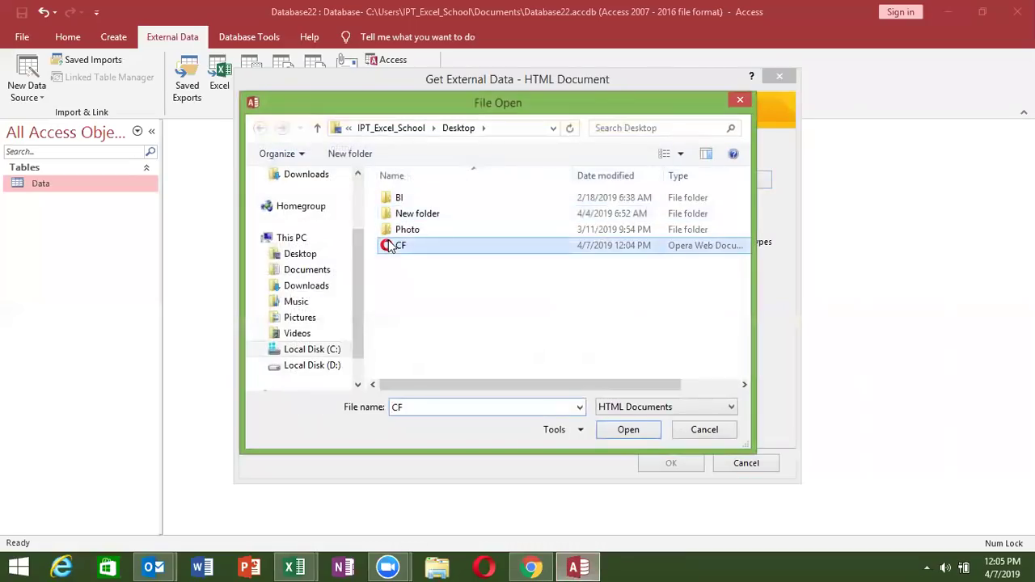
left_click(628, 429)
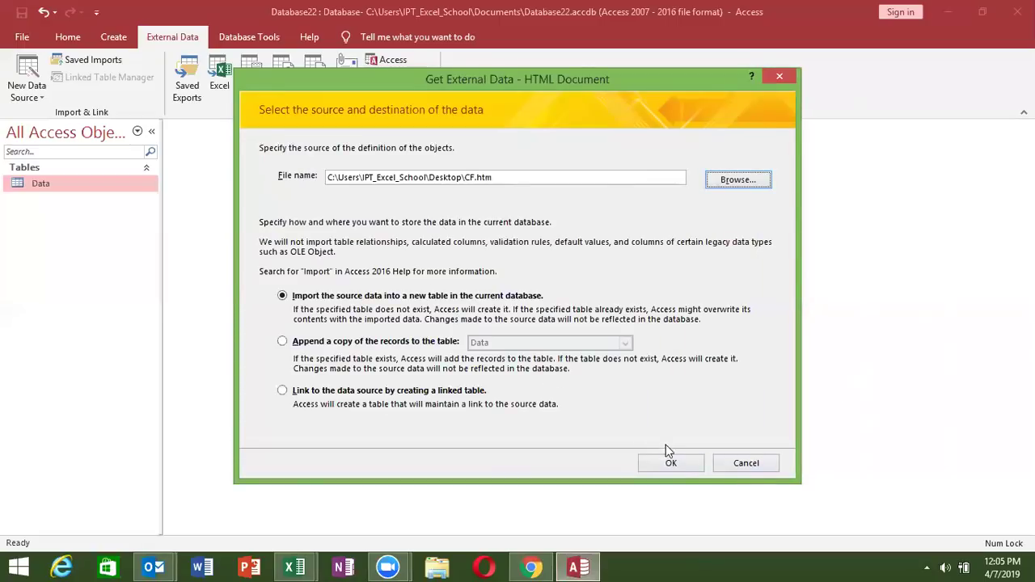
left_click(670, 465)
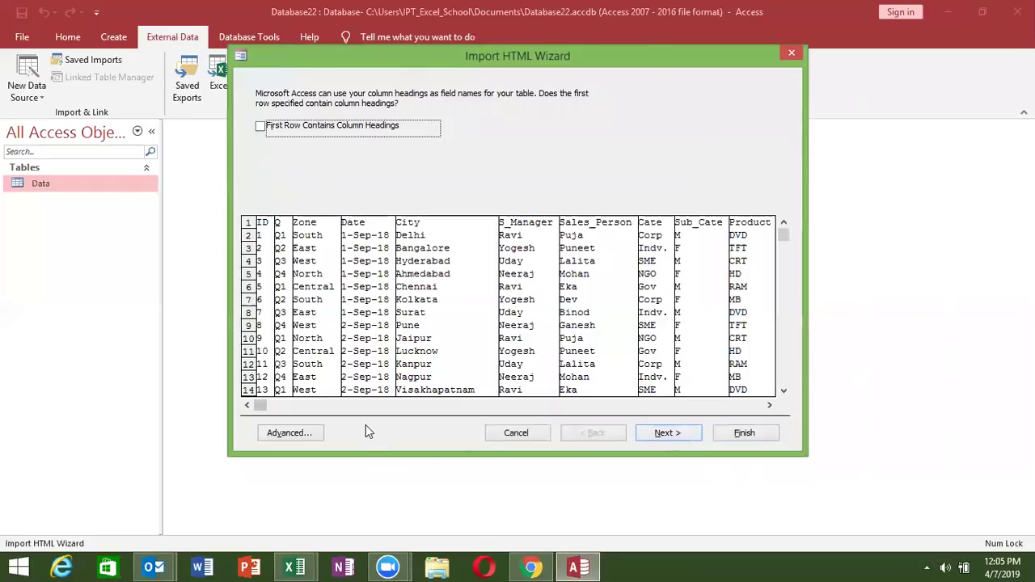
key("super+d")
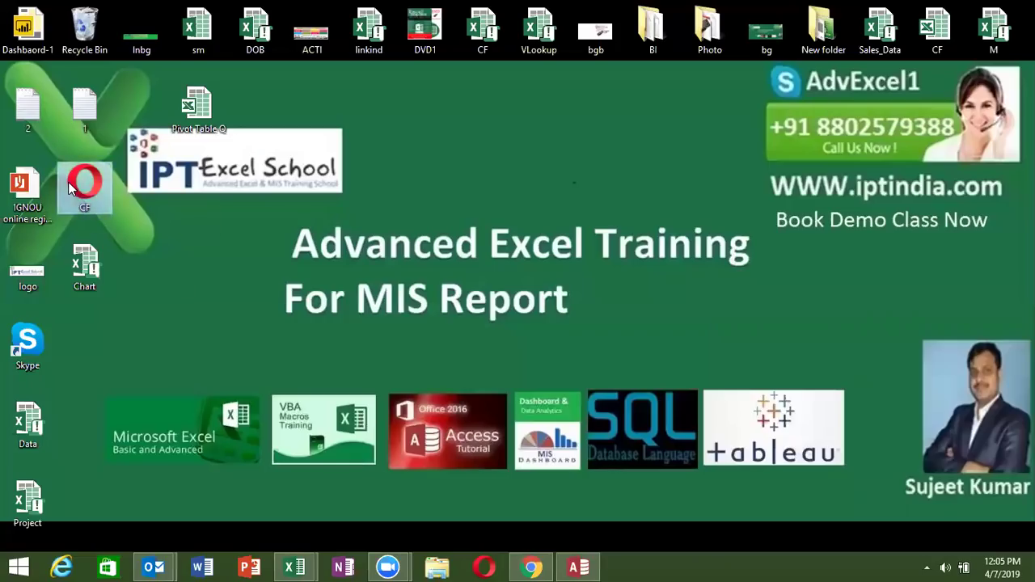
Step: Open CF.htm in Opera and scroll through its sales table
double_click(69, 186)
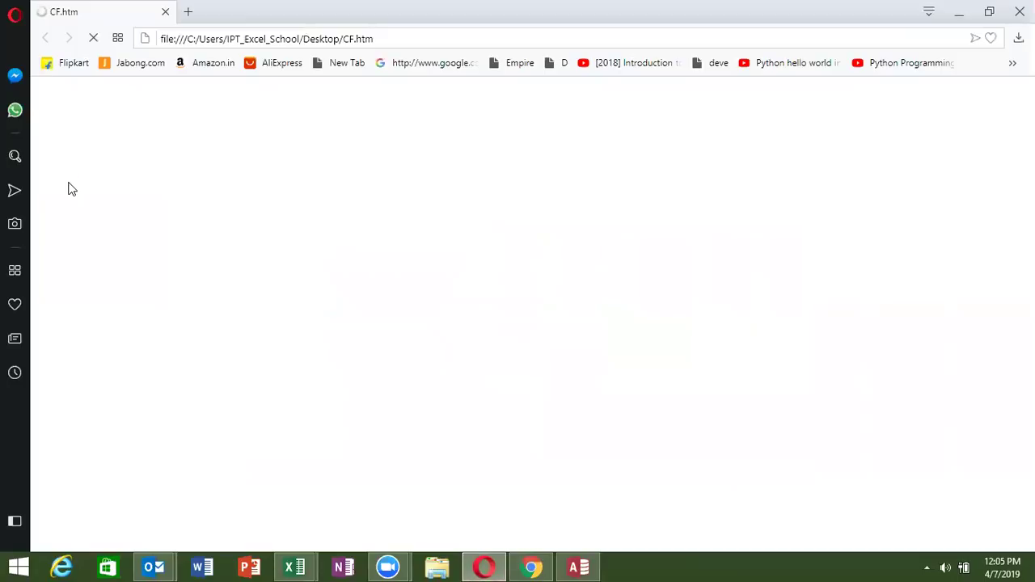
scroll(345, 273, "down", 1)
scroll(346, 272, "down", 10)
scroll(345, 273, "down", 8)
scroll(346, 273, "down", 10)
scroll(345, 273, "up", 8)
scroll(345, 273, "up", 3)
scroll(346, 272, "up", 13)
scroll(345, 273, "up", 4)
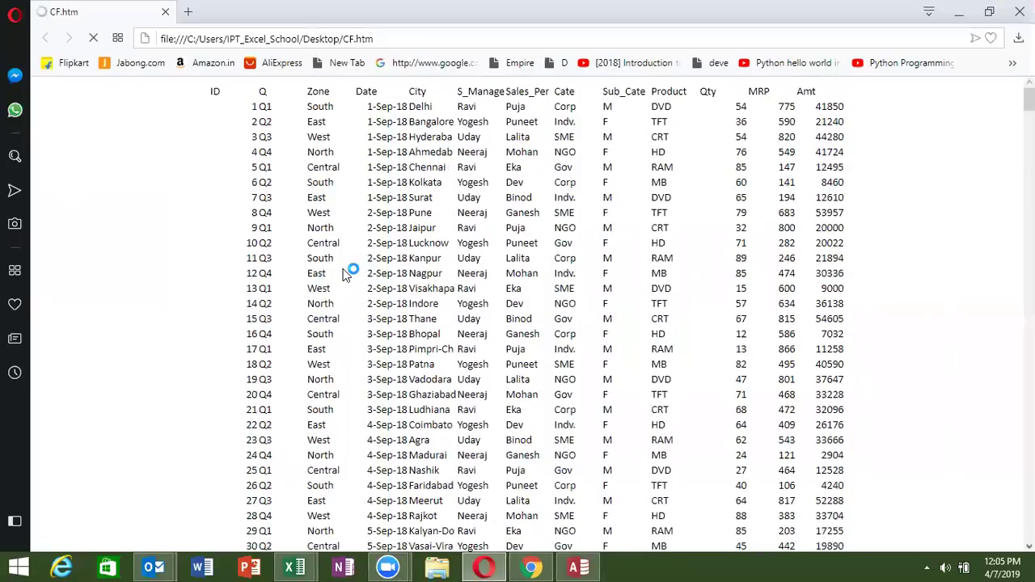
Step: Finish the CF.htm import into Table with default settings and close without saving import steps
key("alt+Tab")
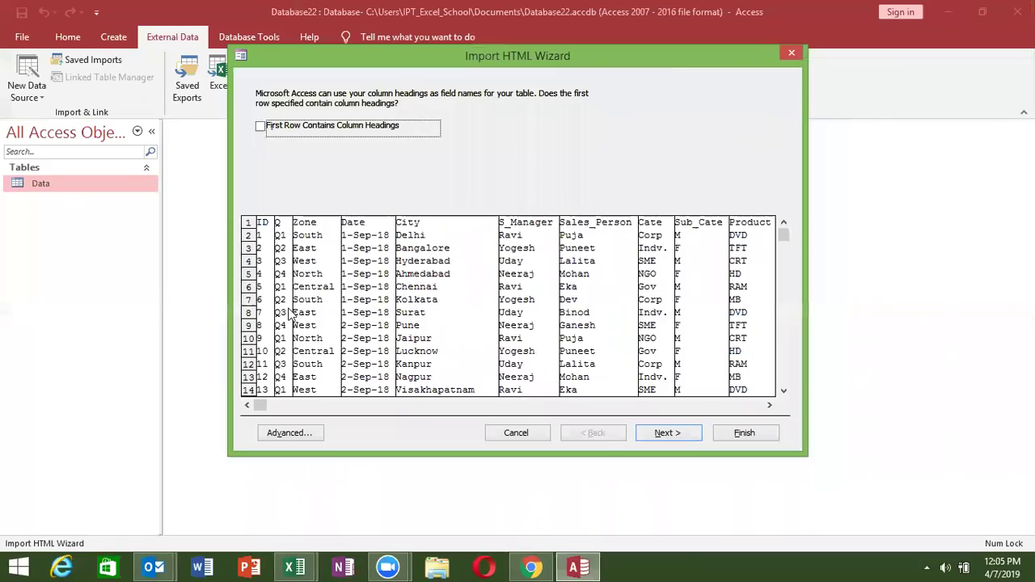
left_click(738, 435)
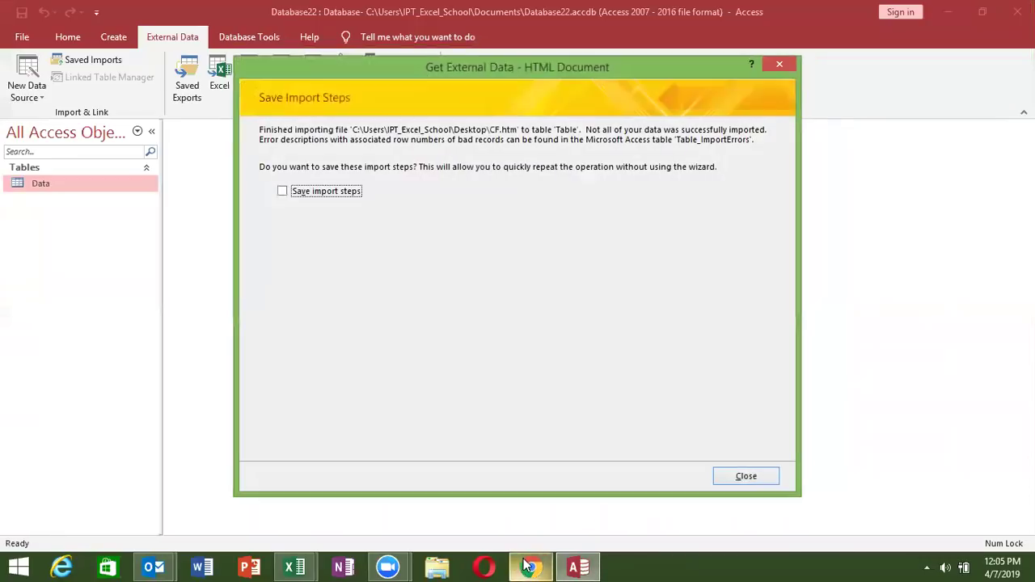
left_click(745, 477)
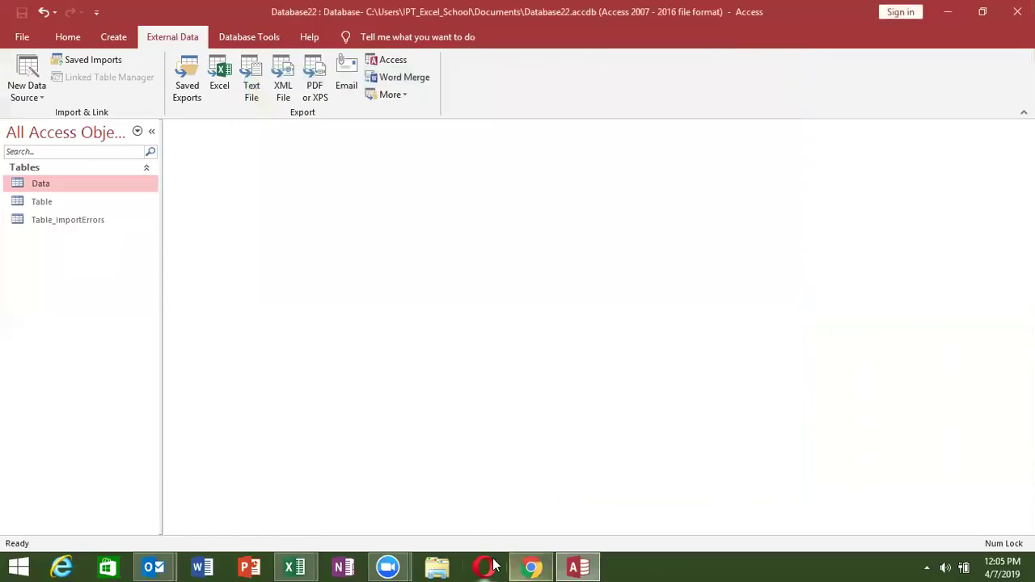
Step: Save the dm.php page to the Desktop as dm.html in Webpage, Complete format
left_click(534, 566)
scroll(193, 188, "up", 1)
scroll(193, 188, "up", 5)
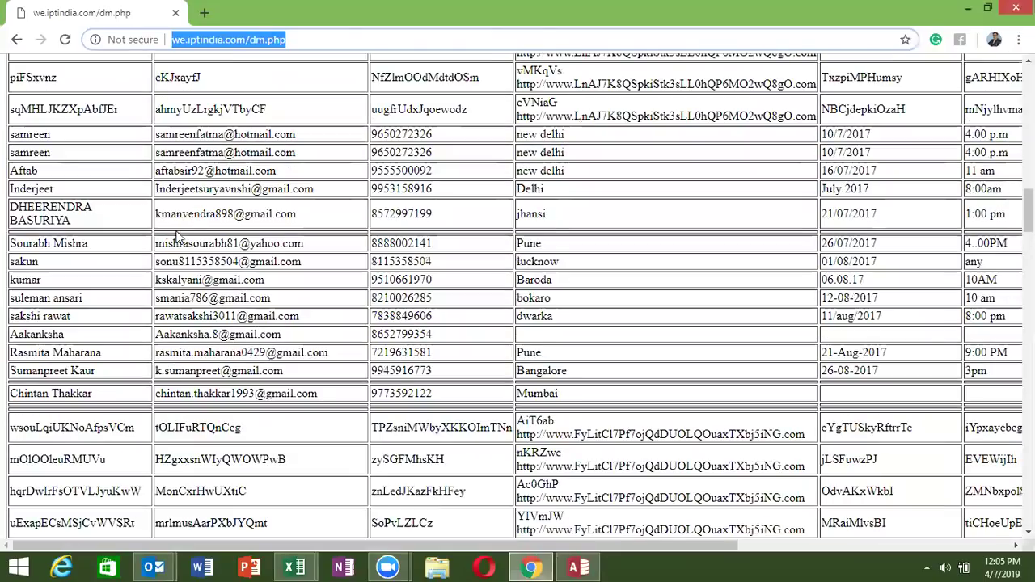
scroll(192, 188, "up", 1)
scroll(193, 188, "up", 5)
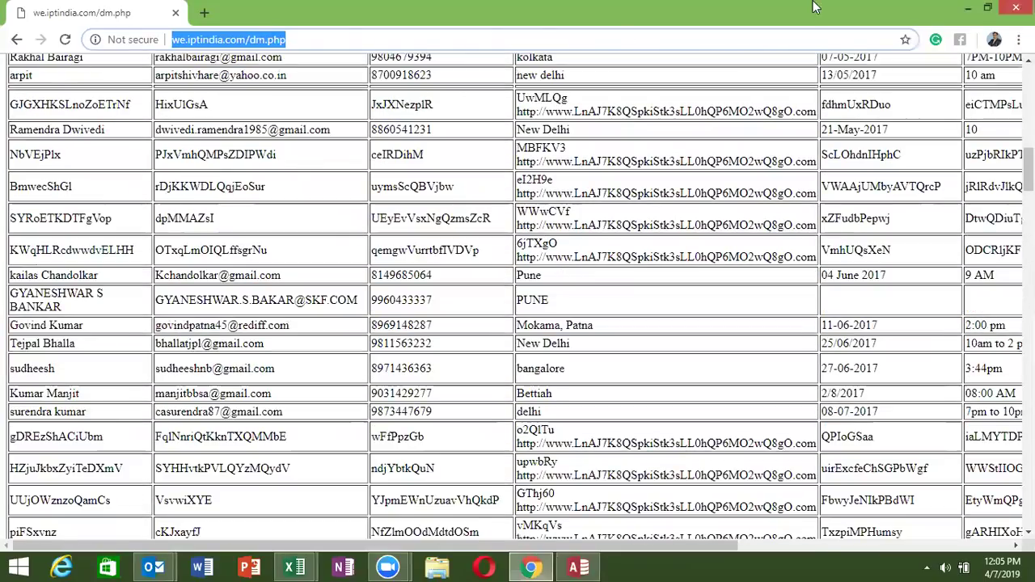
left_click(1018, 39)
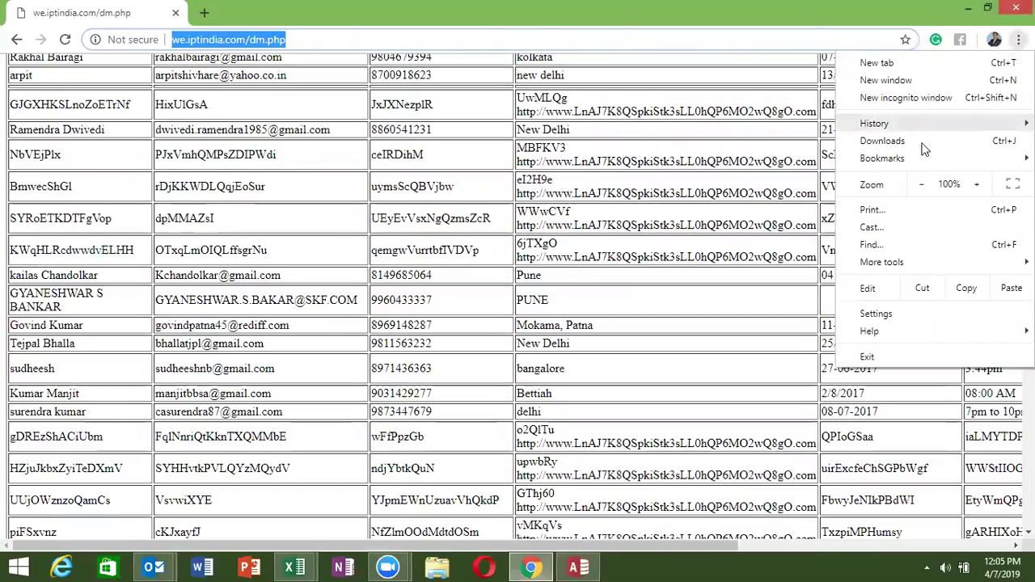
left_click(684, 174)
key("ctrl+s")
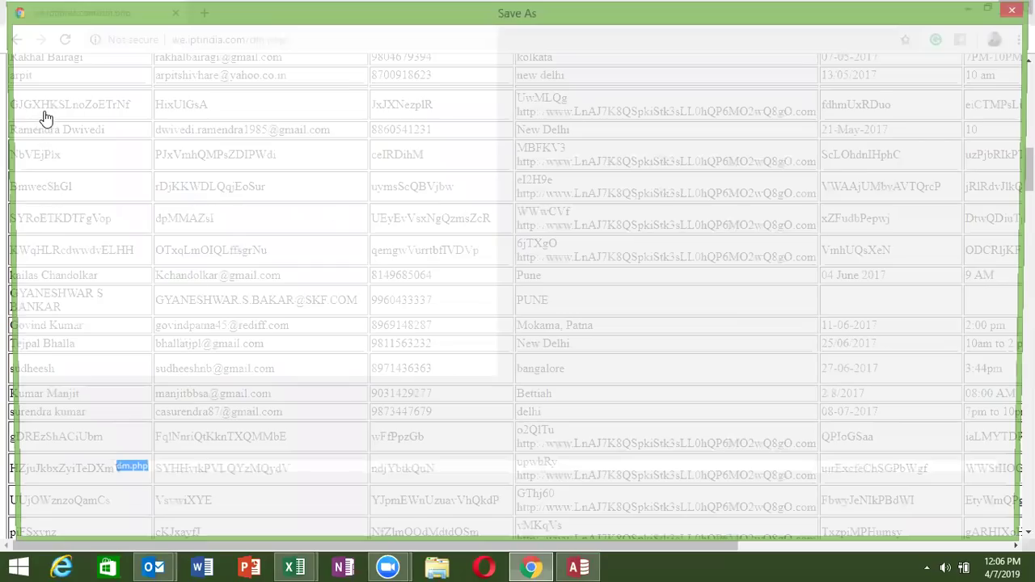
left_click(162, 474)
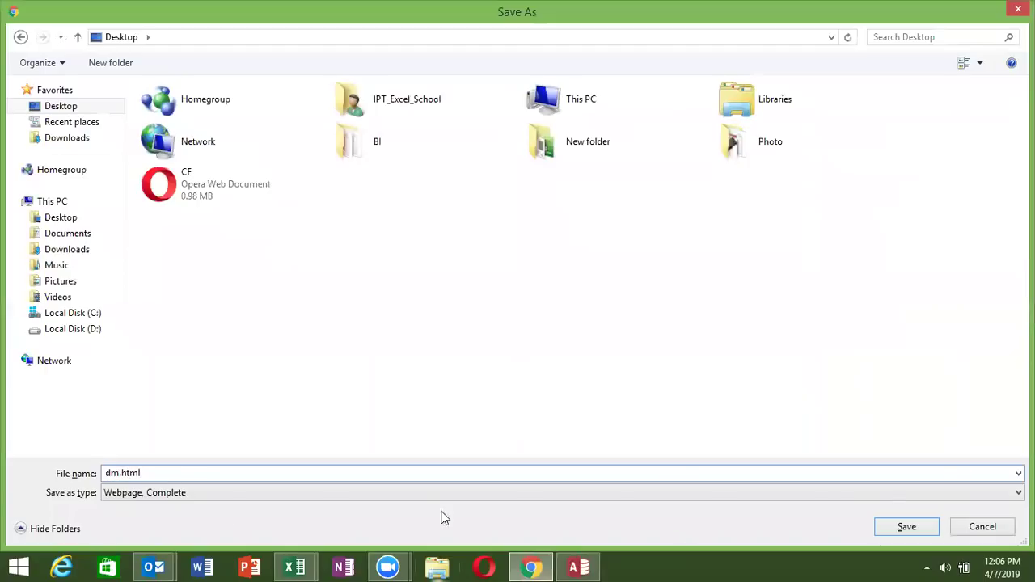
left_click(882, 530)
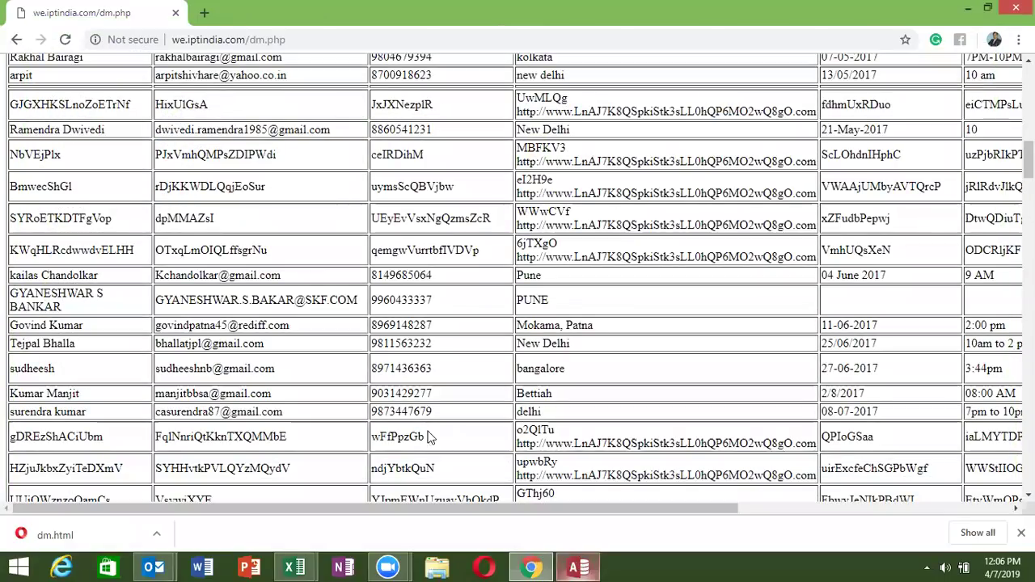
Step: Start an HTML Document import into a new table with dm.html as the source
key("alt+Tab")
left_click(105, 39)
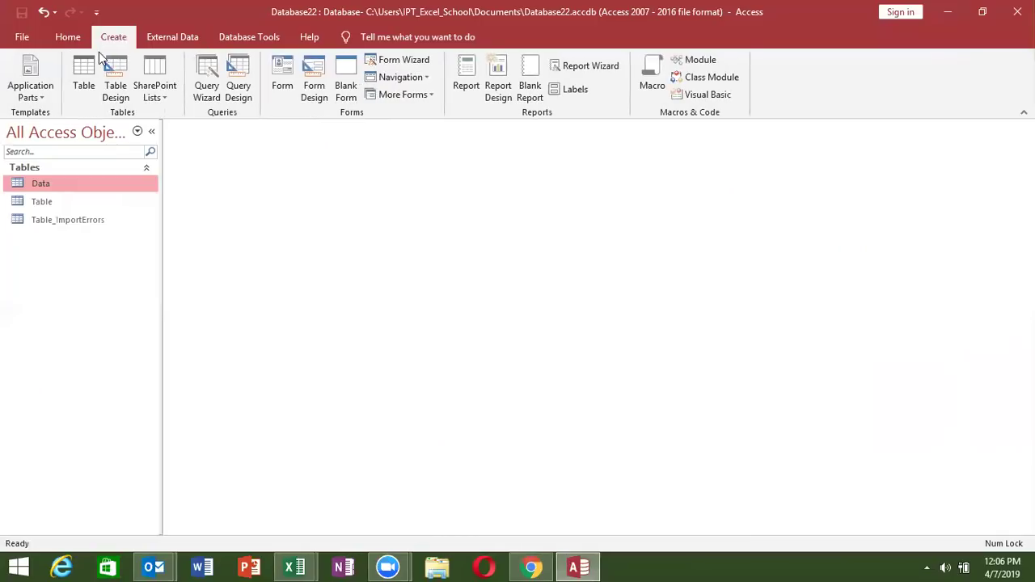
left_click(177, 42)
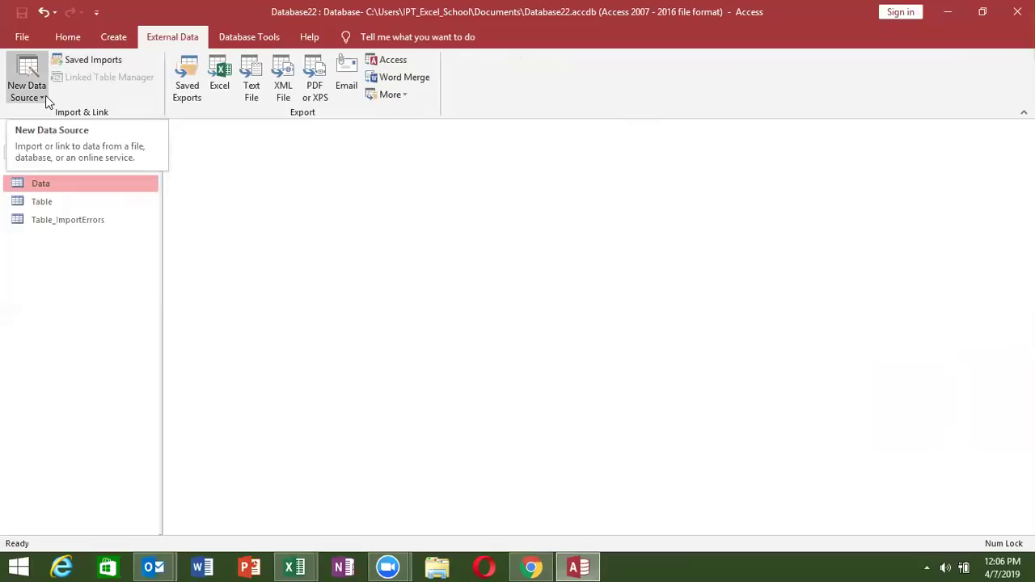
left_click(45, 95)
mouse_move(64, 130)
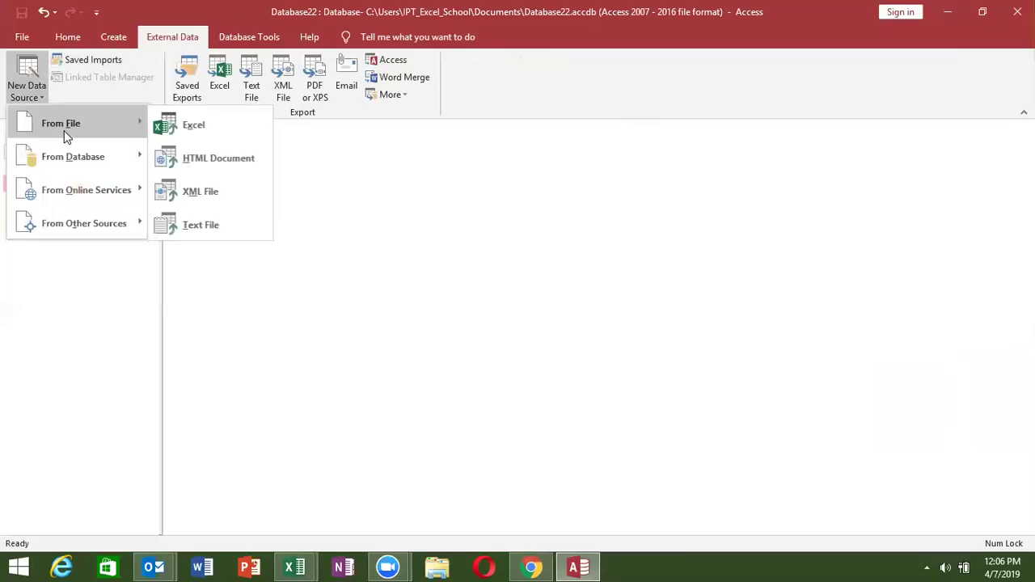
left_click(204, 160)
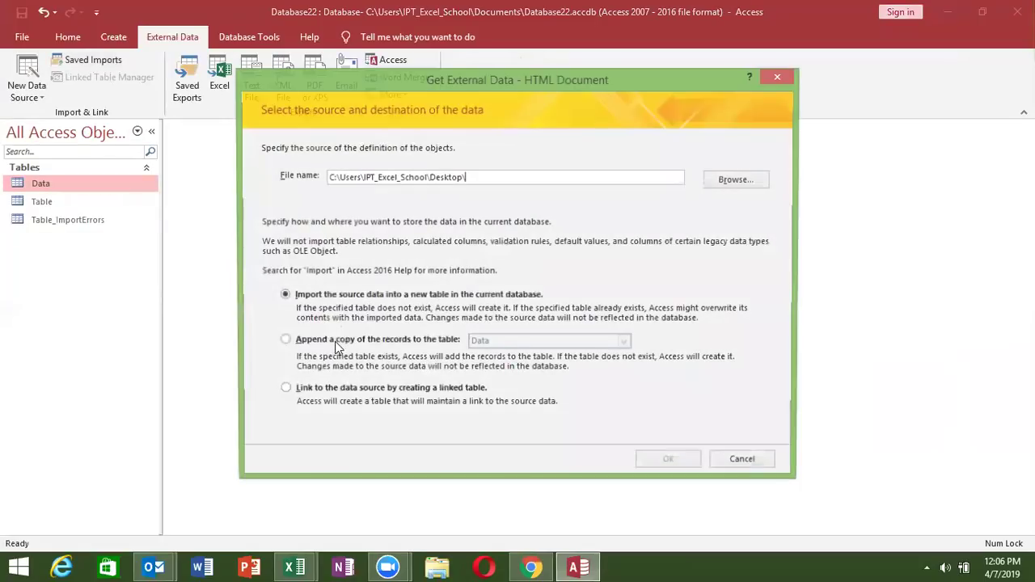
left_click(335, 341)
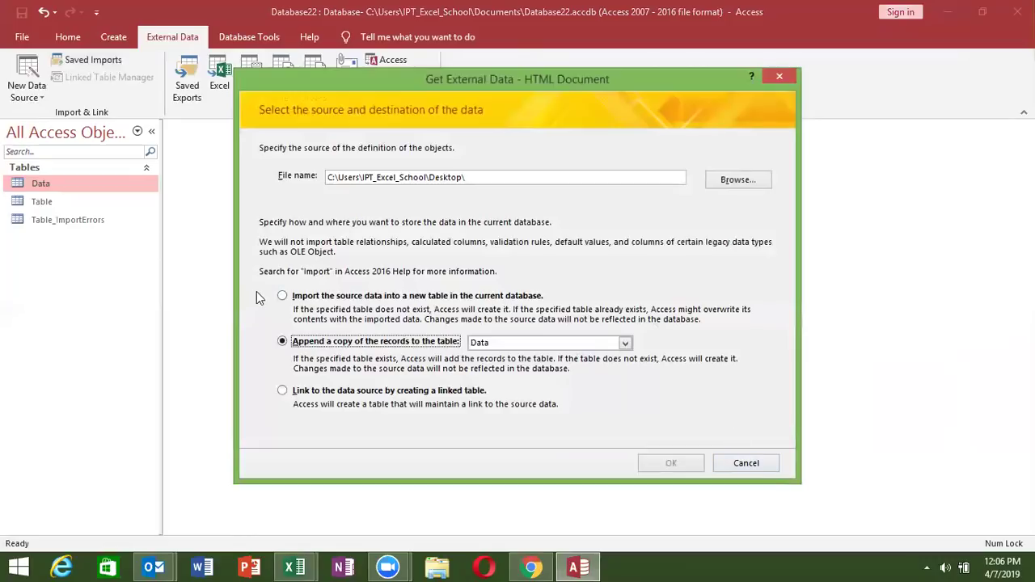
left_click(315, 296)
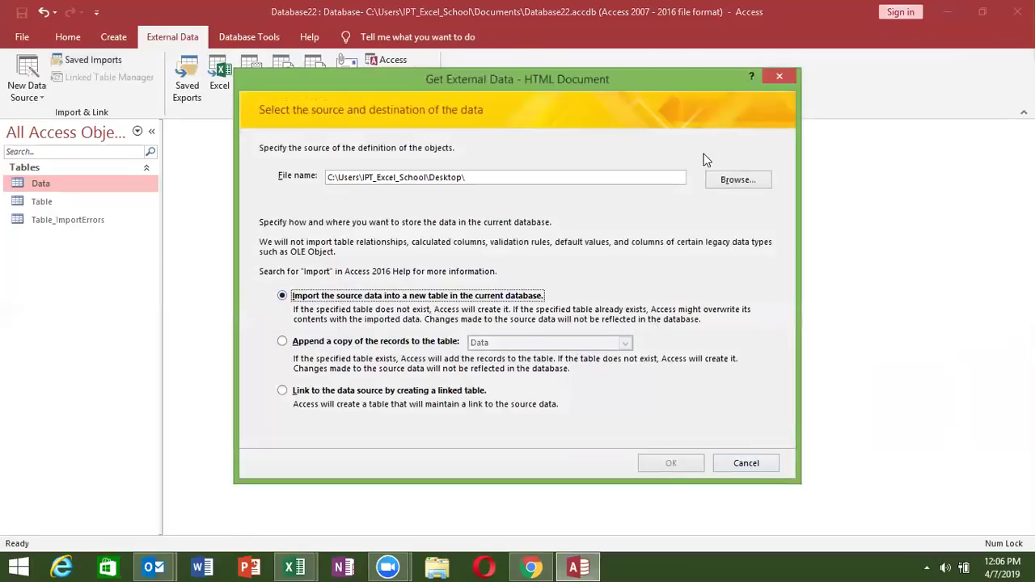
left_click(738, 179)
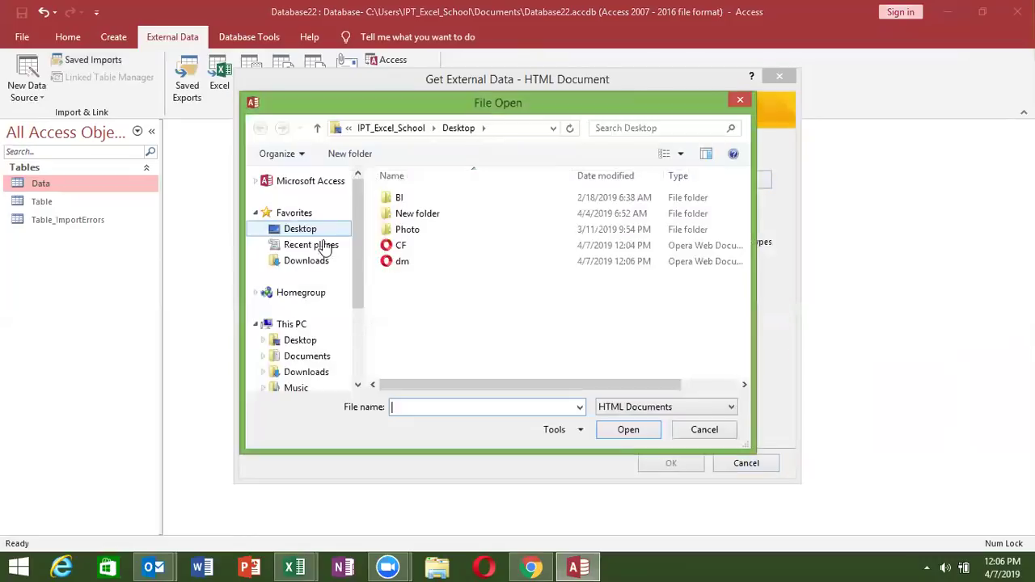
left_click(398, 262)
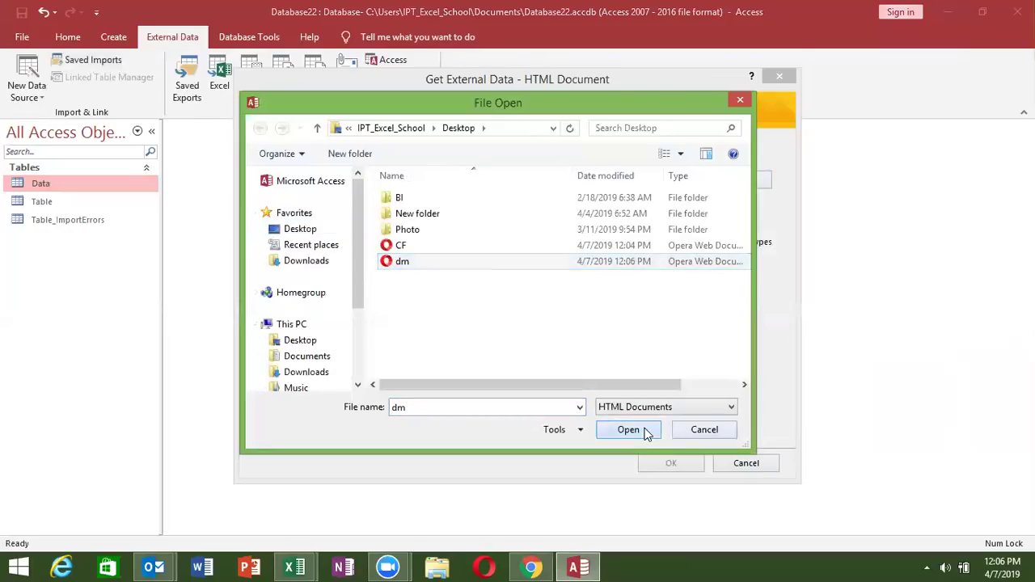
left_click(647, 433)
left_click(660, 458)
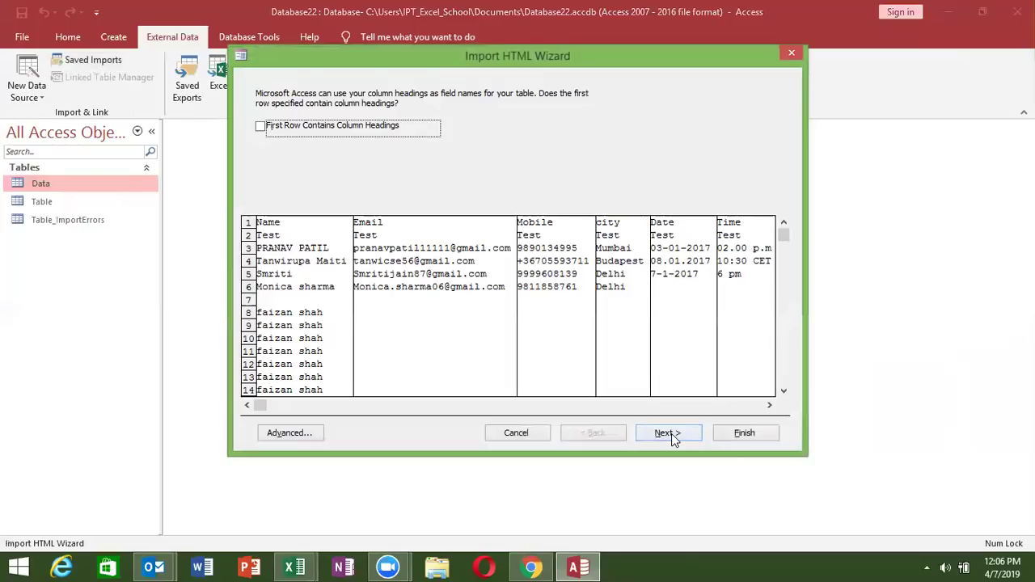
Step: Finish the dm.html import, allow overwriting Table, and close the summary
left_click(671, 434)
left_click(743, 437)
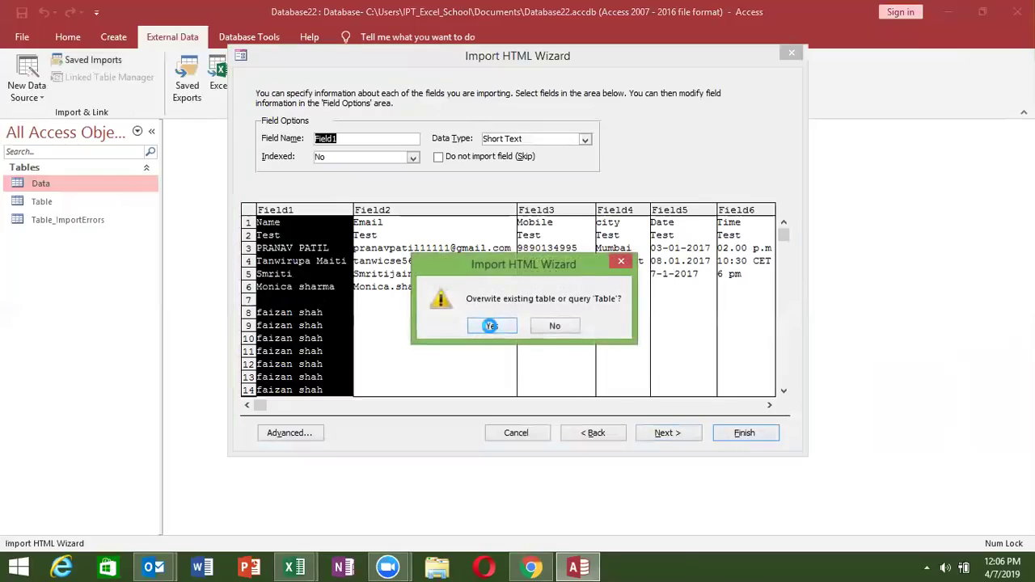
left_click(493, 327)
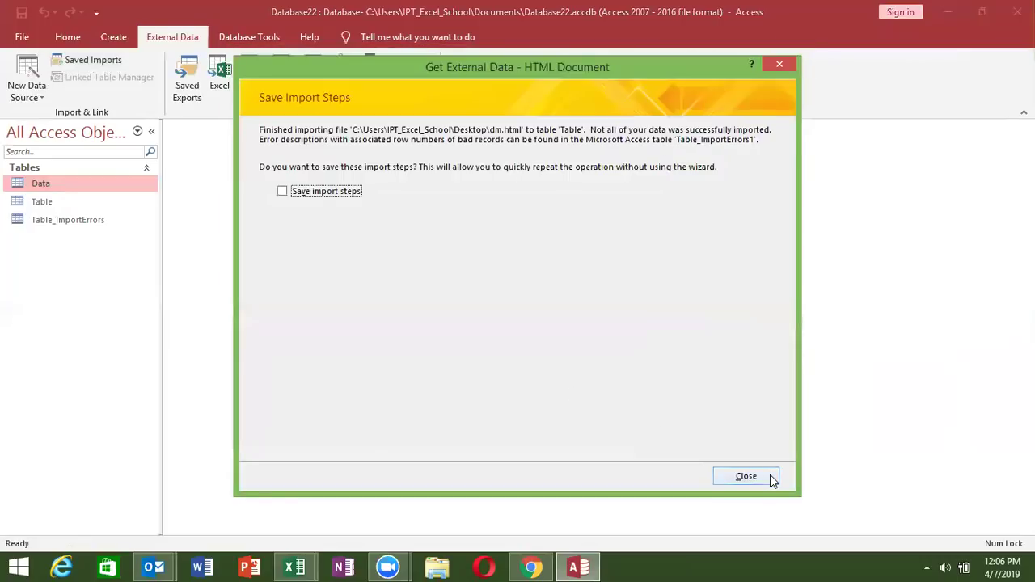
left_click(773, 479)
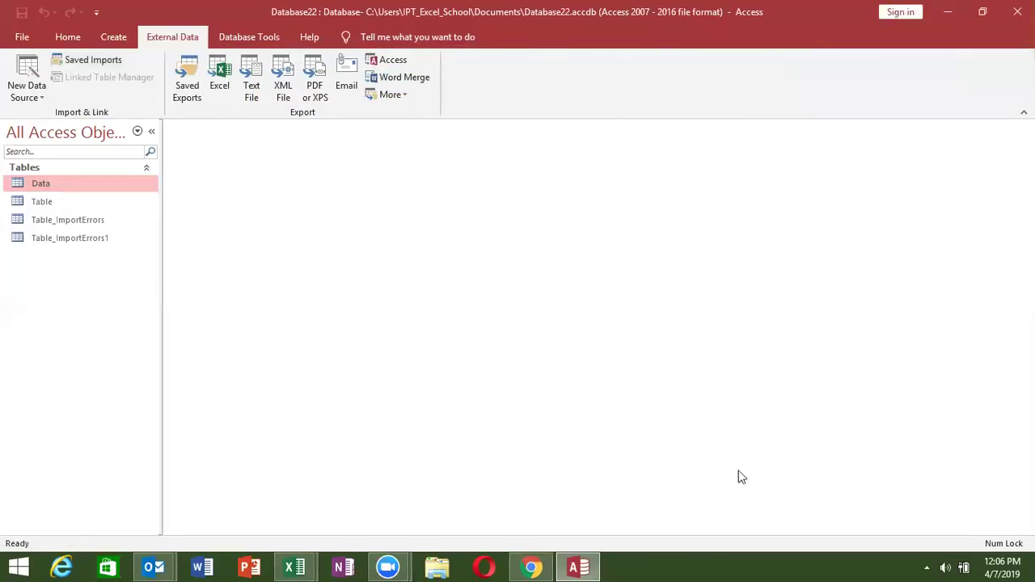
Step: Open the Table_ImportErrors1, Table_ImportErrors and Table datasheets to review errors and records
left_click(102, 243)
double_click(103, 243)
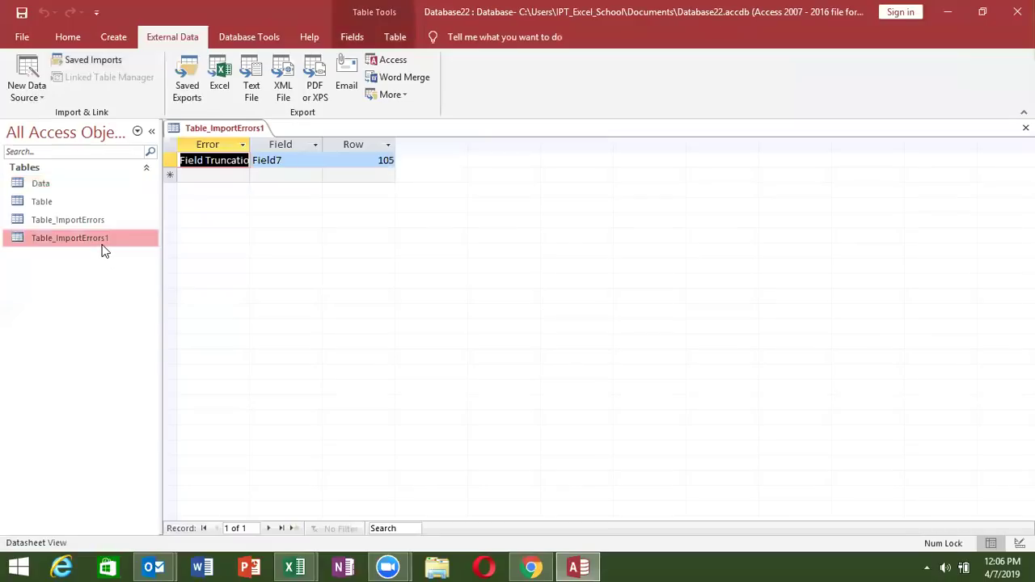
double_click(87, 223)
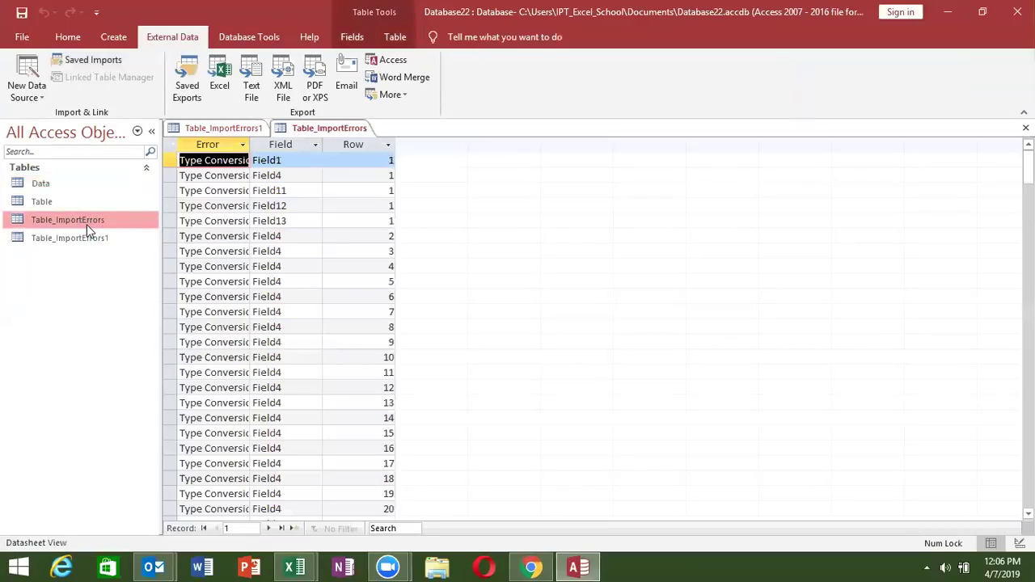
left_click(88, 204)
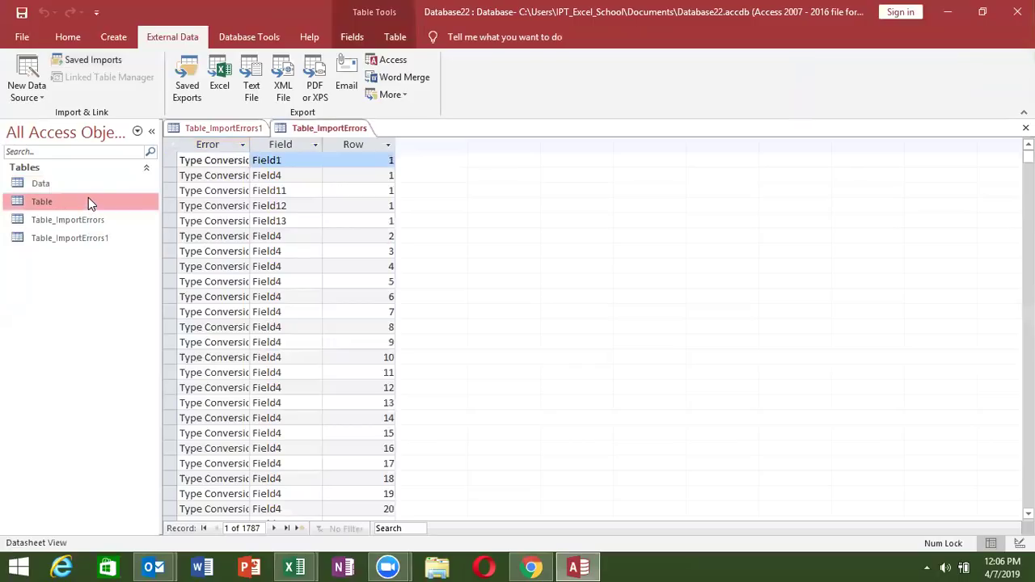
double_click(40, 201)
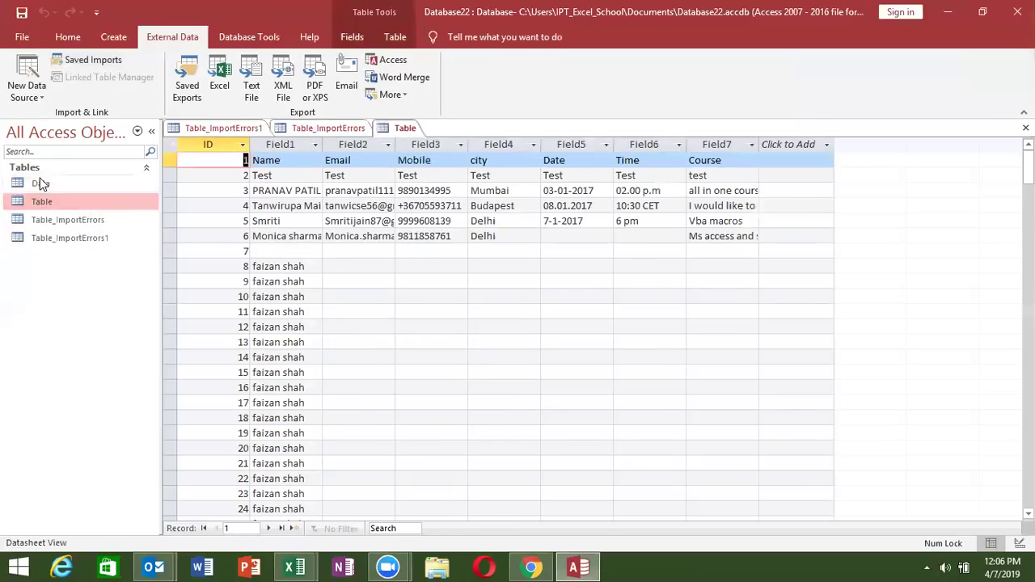